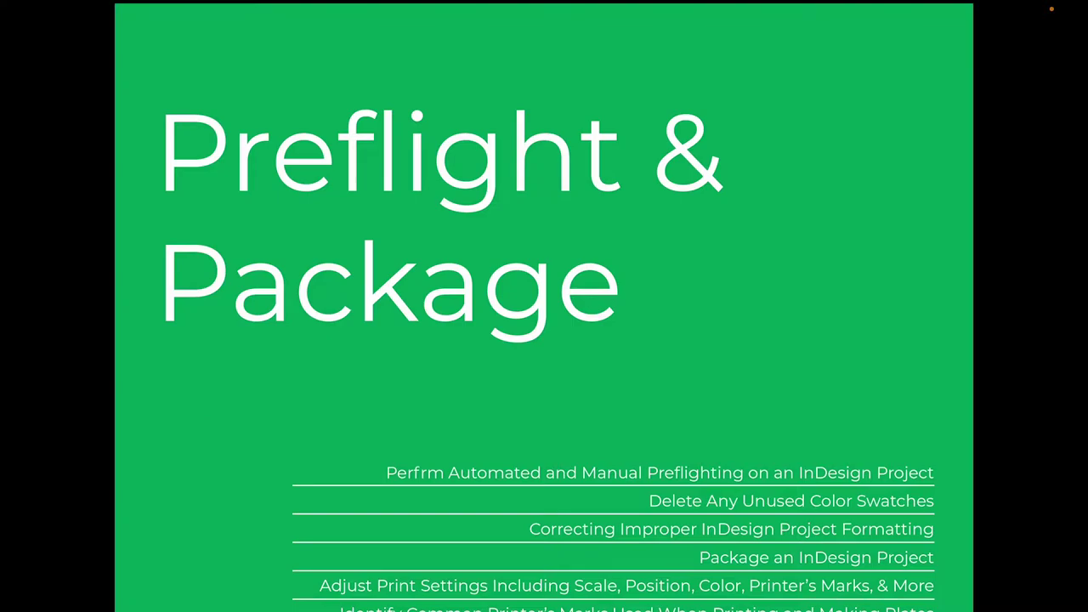
Page through the Preflight & Package document in presentation mode to examine how the swatch colors appear in its headings
{"action": "left_click", "coordinate": [198, 425]}
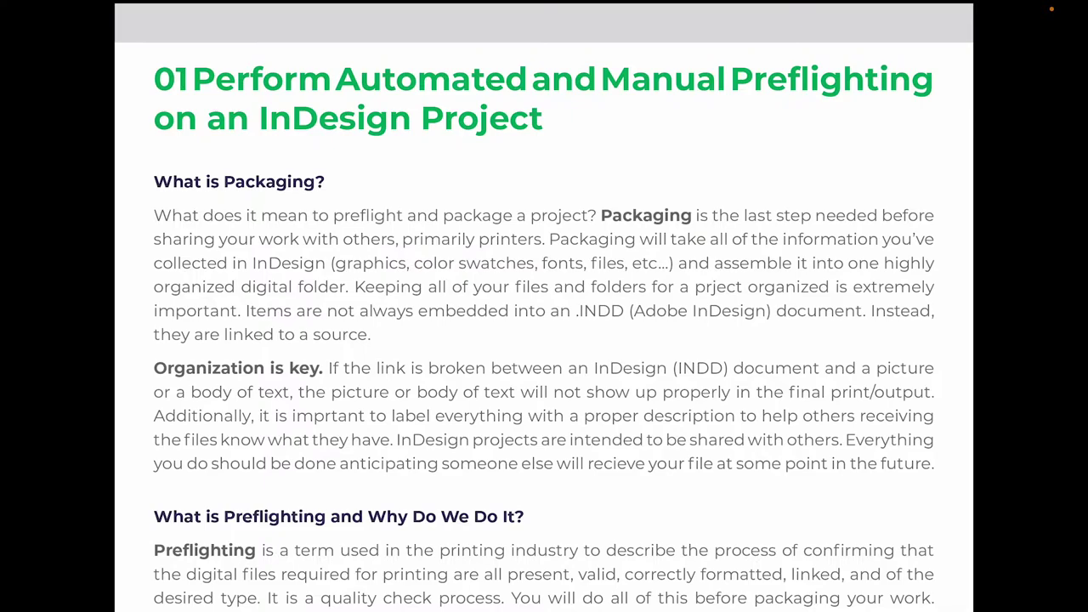
{"action": "key", "text": "Right"}
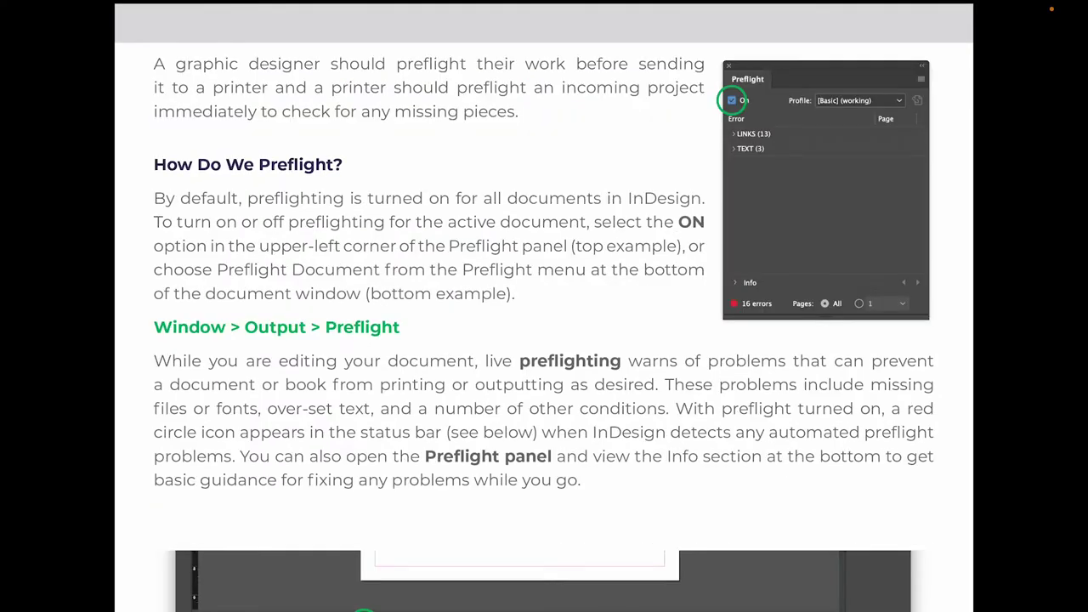
{"action": "key", "text": "Right"}
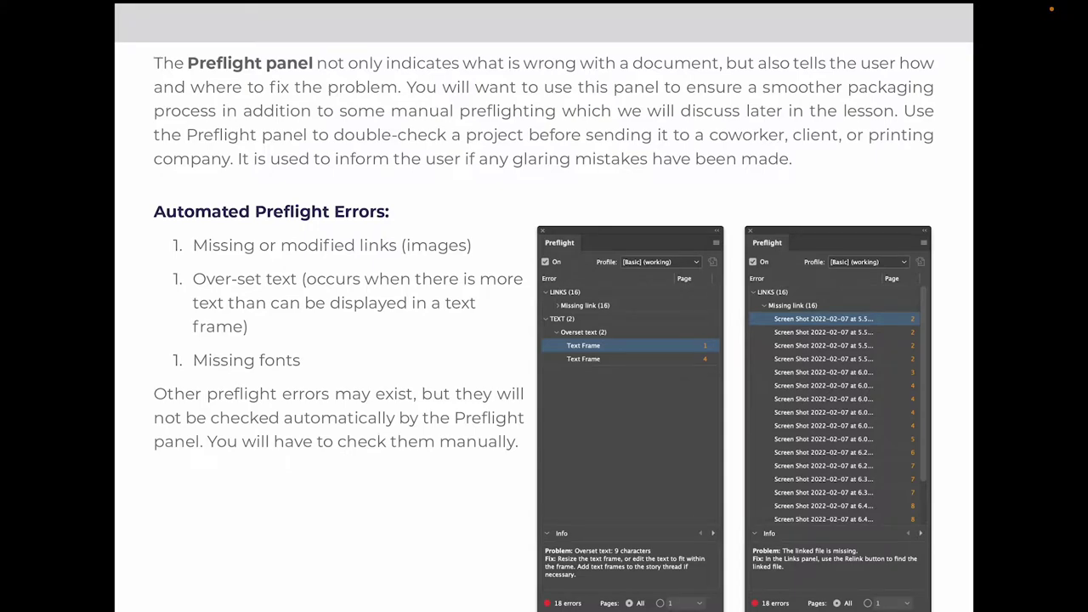
{"action": "key", "text": "Right"}
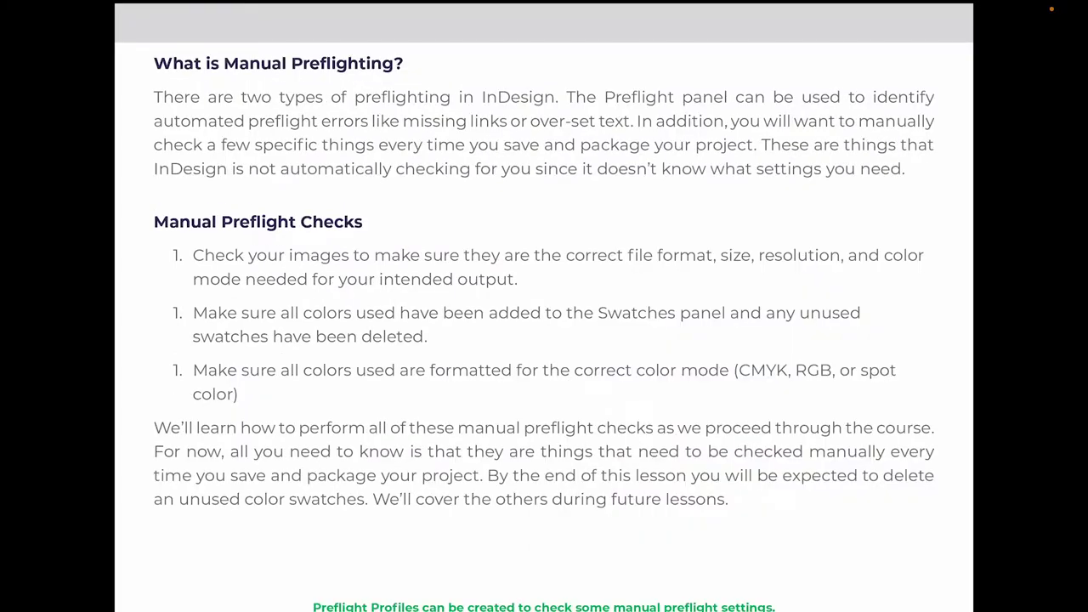
{"action": "key", "text": "Right"}
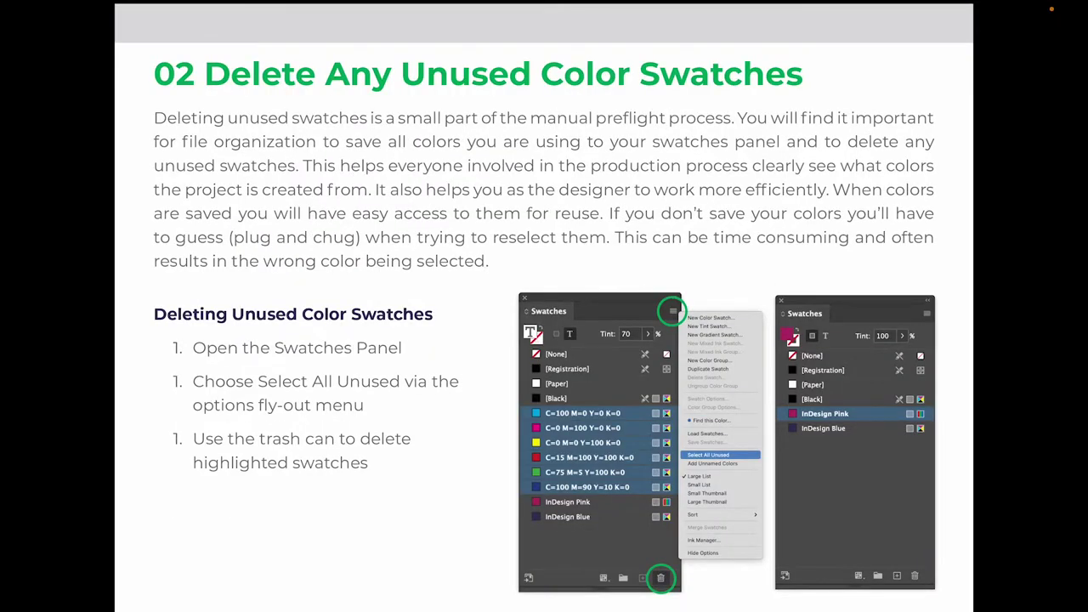
{"action": "key", "text": "Right"}
{"action": "key", "text": "Right"}
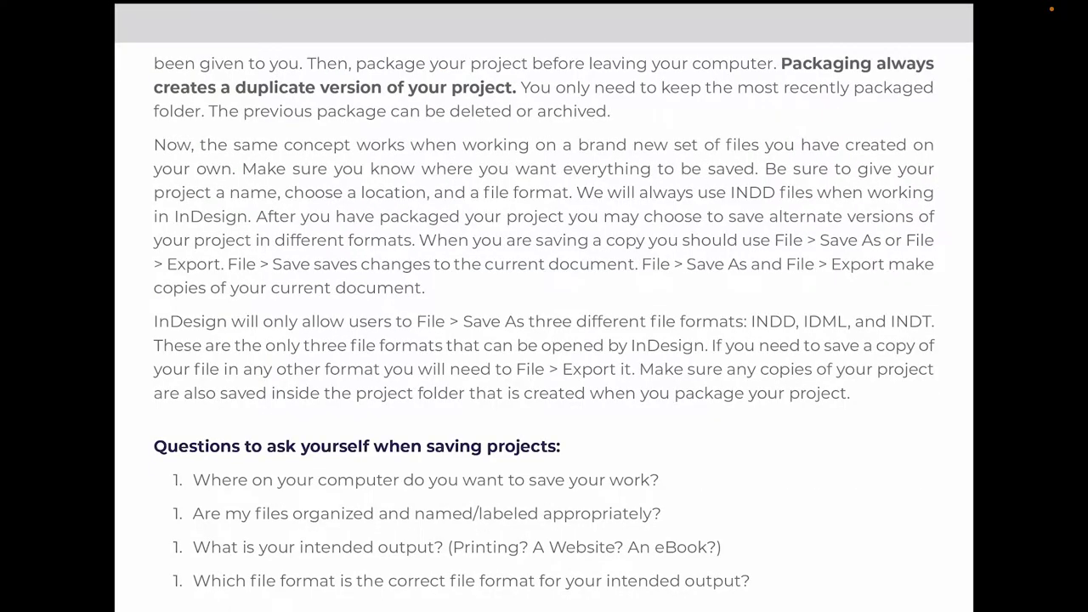
{"action": "key", "text": "Escape"}
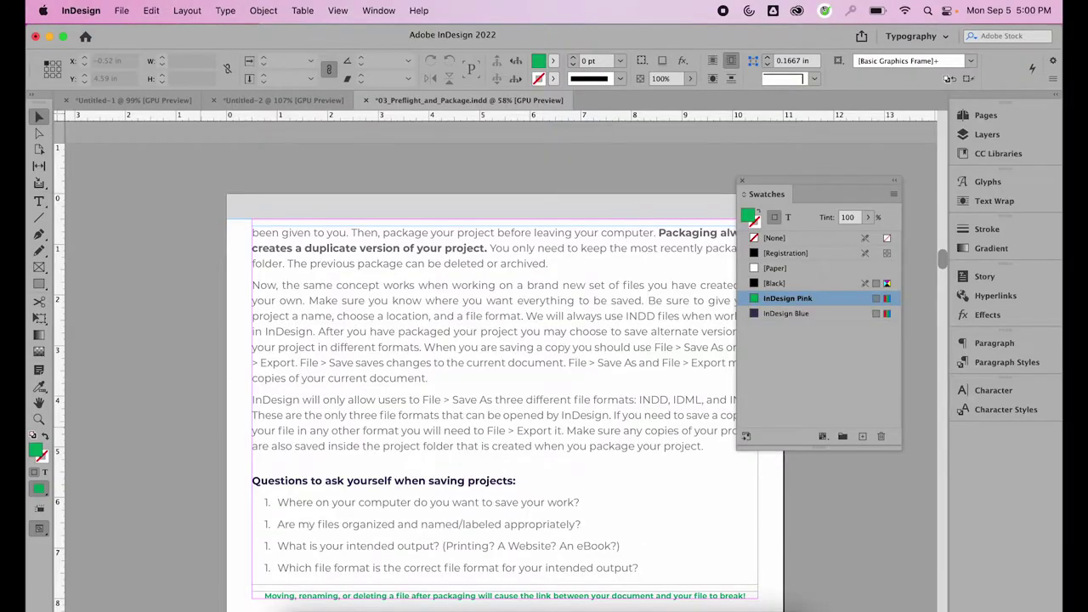
Change the InDesign Blue swatch to a pinkish red by setting its red value to 211
{"action": "scroll", "coordinate": [182, 277], "scroll_direction": "up", "scroll_amount": 10}
{"action": "scroll", "coordinate": [183, 277], "scroll_direction": "up", "scroll_amount": 10}
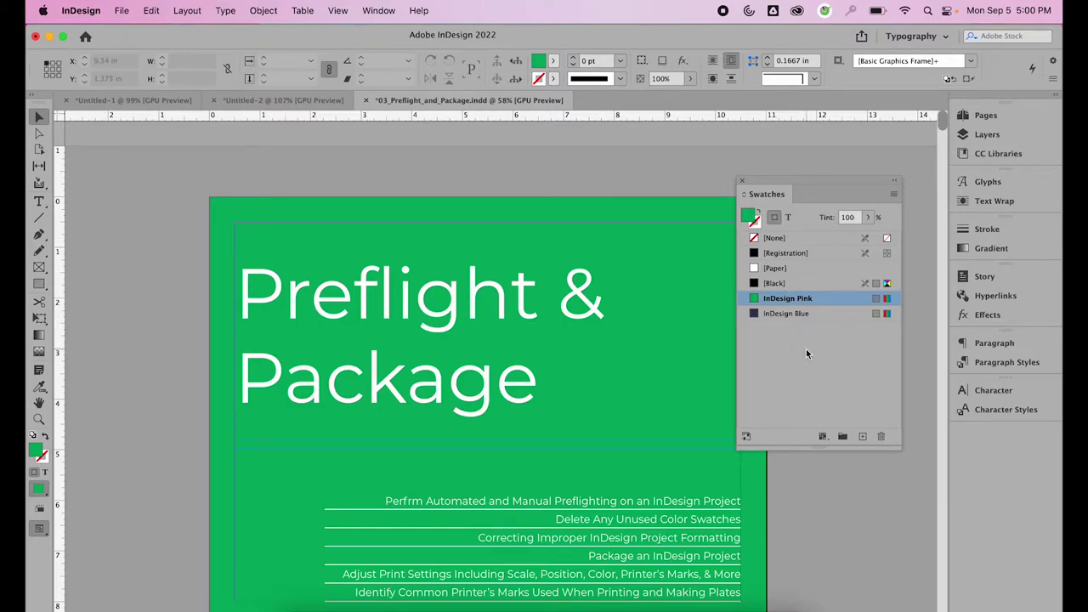
{"action": "double_click", "coordinate": [754, 314]}
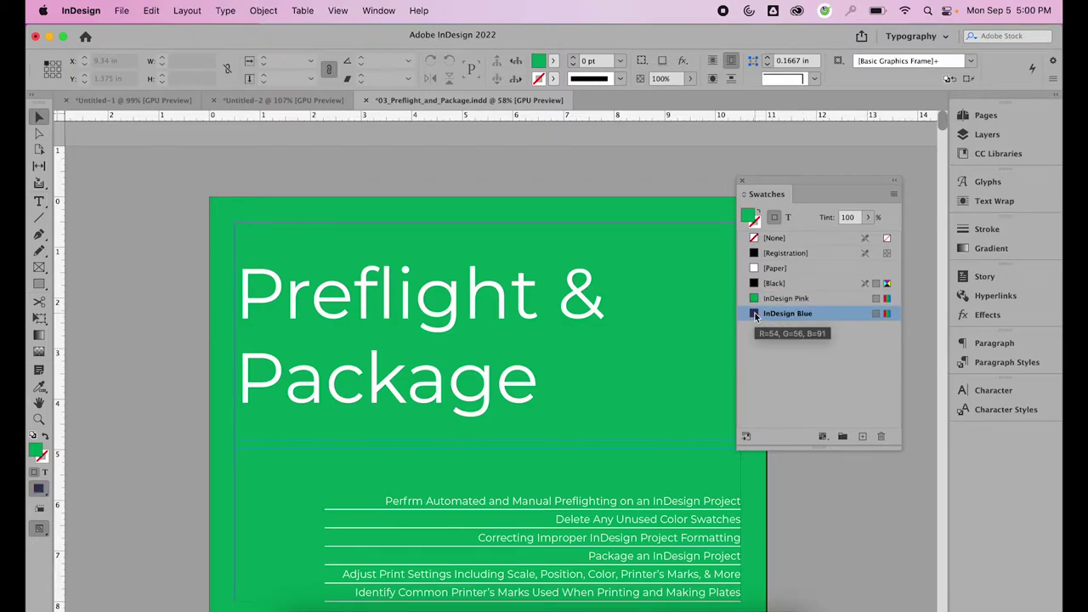
{"action": "left_click_drag", "start_coordinate": [274, 285], "coordinate": [323, 290]}
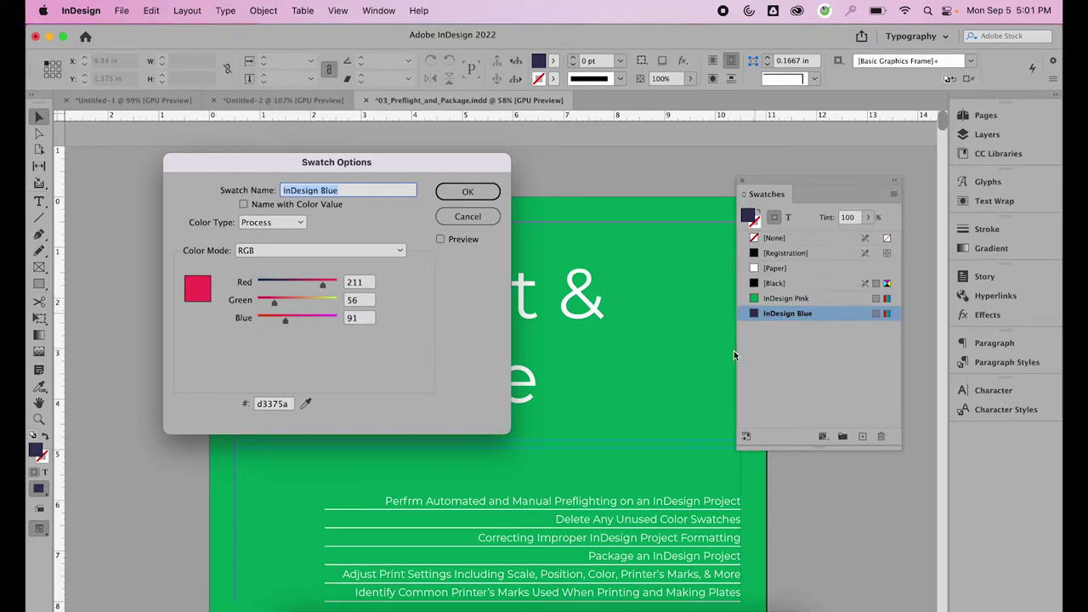
{"action": "left_click", "coordinate": [489, 194]}
Preview the following pages in presentation mode to examine the subheadings that use the InDesign Blue swatch
{"action": "left_click_drag", "start_coordinate": [41, 530], "coordinate": [85, 606]}
{"action": "key", "text": "Right"}
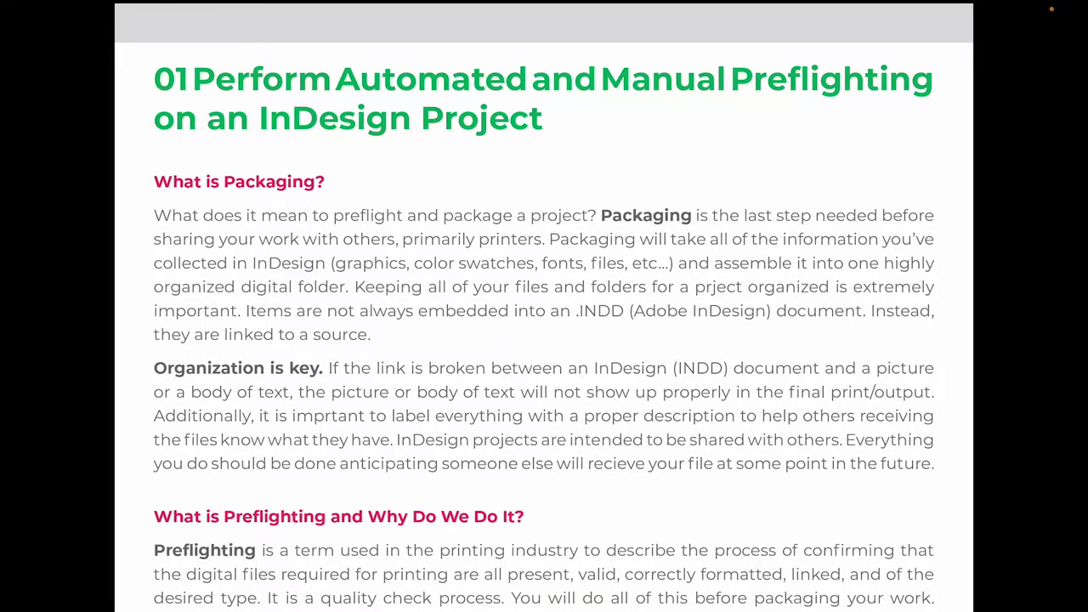
{"action": "key", "text": "Right"}
{"action": "key", "text": "Right"}
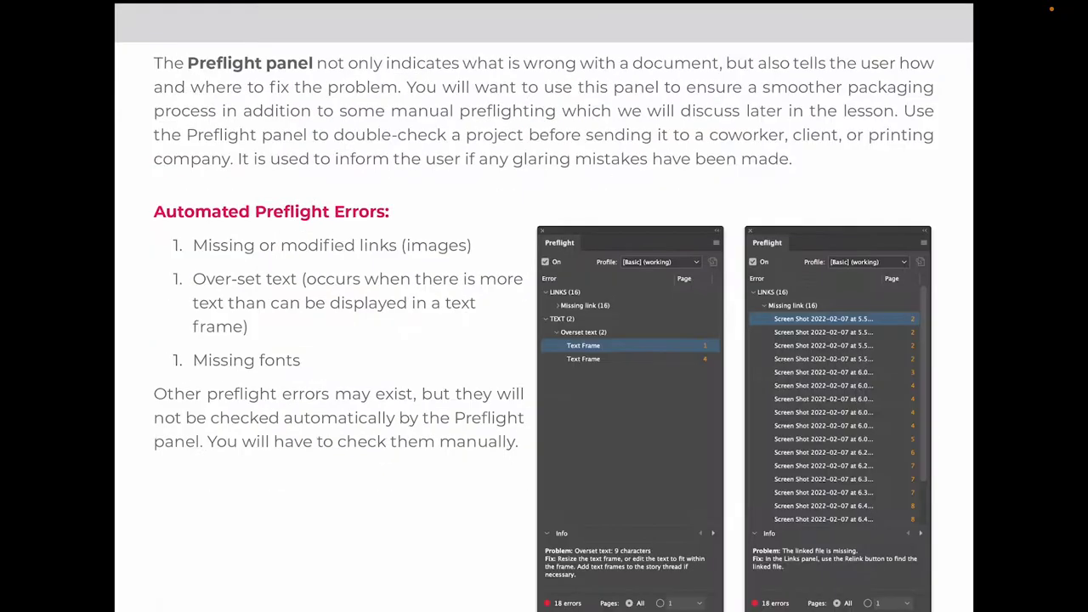
{"action": "key", "text": "Escape"}
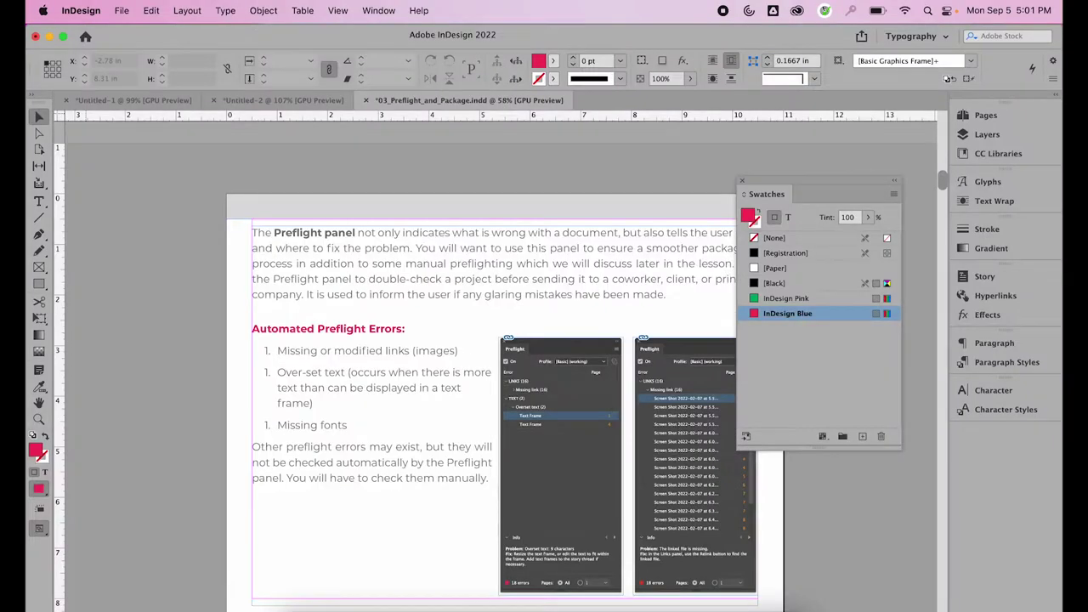
Examine the swatch options of InDesign Pink and InDesign Blue, focusing on the color word in each name
{"action": "double_click", "coordinate": [782, 298]}
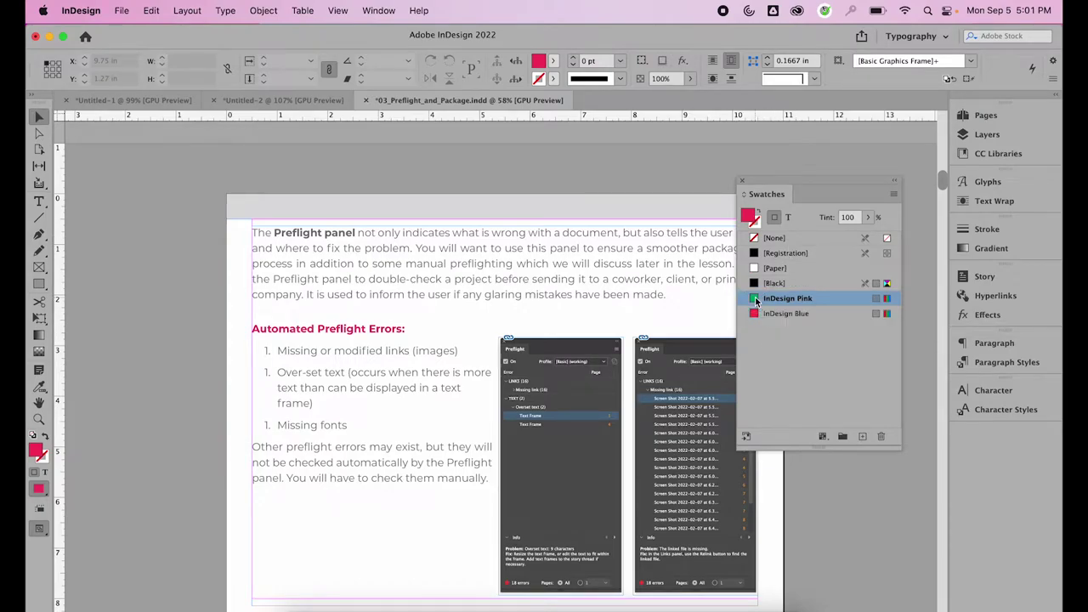
{"action": "left_click", "coordinate": [357, 191]}
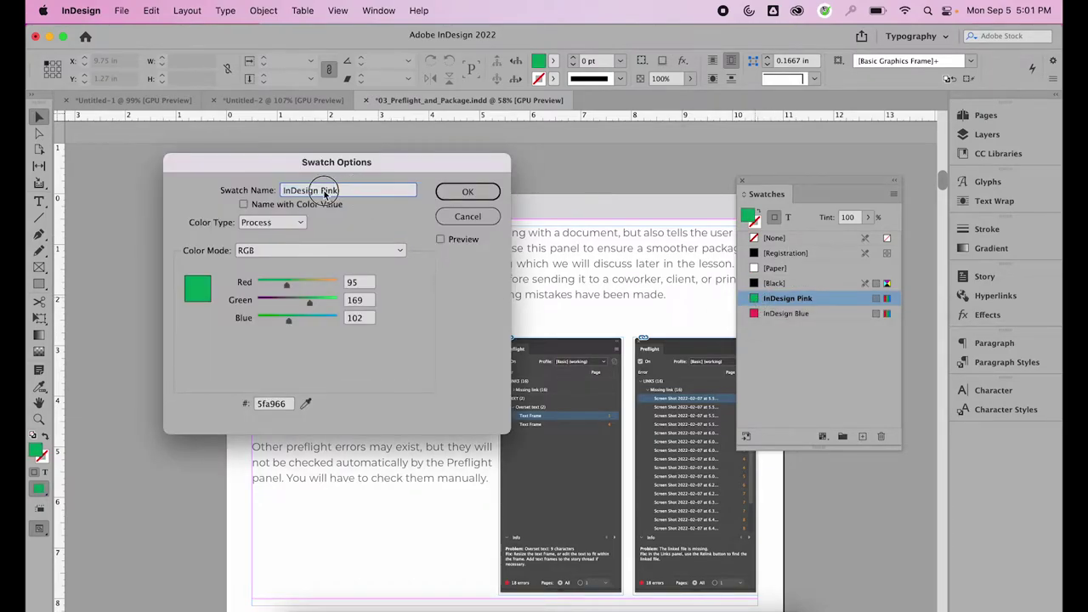
{"action": "left_click_drag", "start_coordinate": [321, 190], "coordinate": [354, 191]}
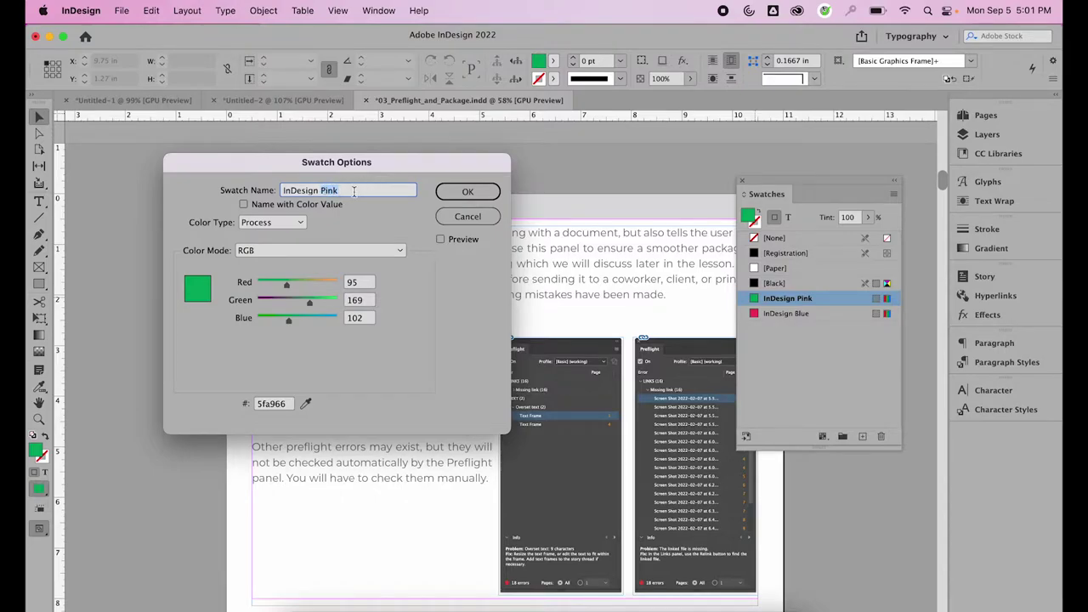
{"action": "left_click", "coordinate": [468, 216]}
{"action": "double_click", "coordinate": [777, 314]}
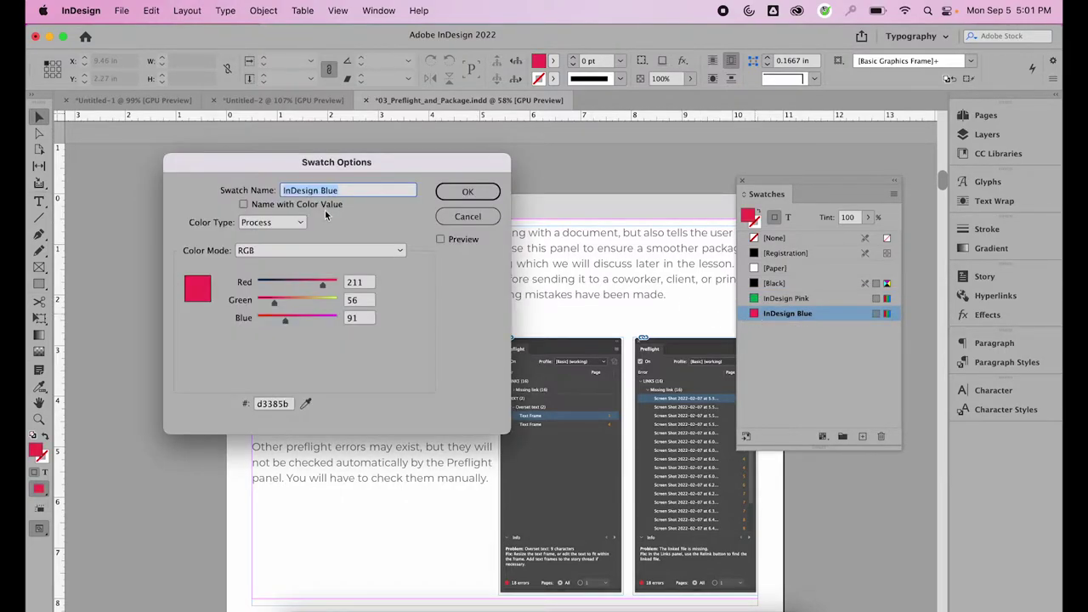
{"action": "left_click", "coordinate": [325, 191]}
{"action": "left_click_drag", "start_coordinate": [321, 190], "coordinate": [353, 193]}
{"action": "left_click", "coordinate": [467, 216]}
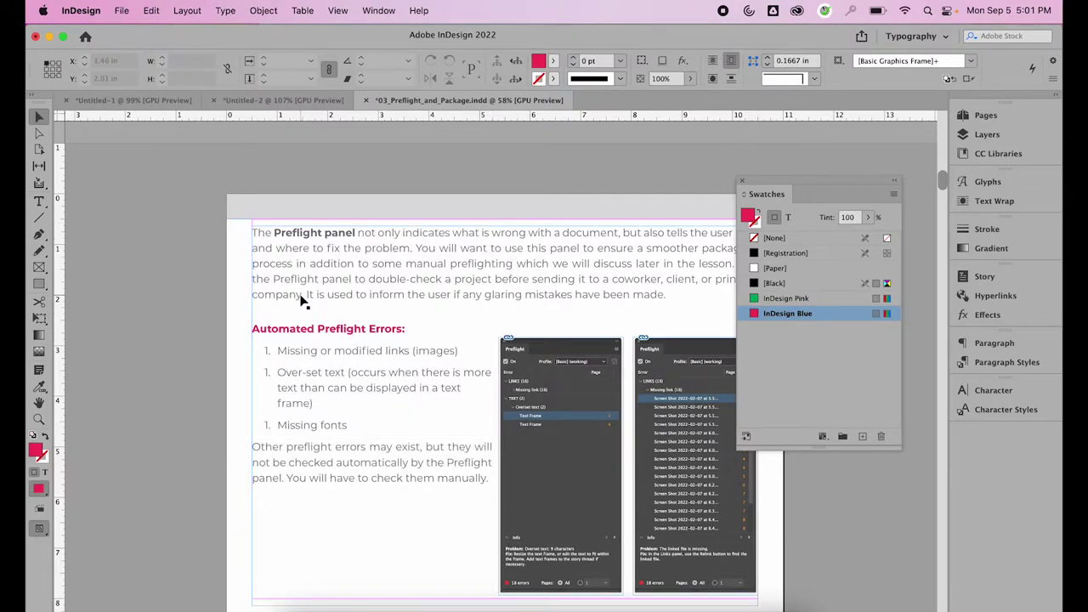
Undo the color changes made to the InDesign Blue and InDesign Pink swatches
{"action": "key", "text": "Up"}
{"action": "key", "text": "super+z"}
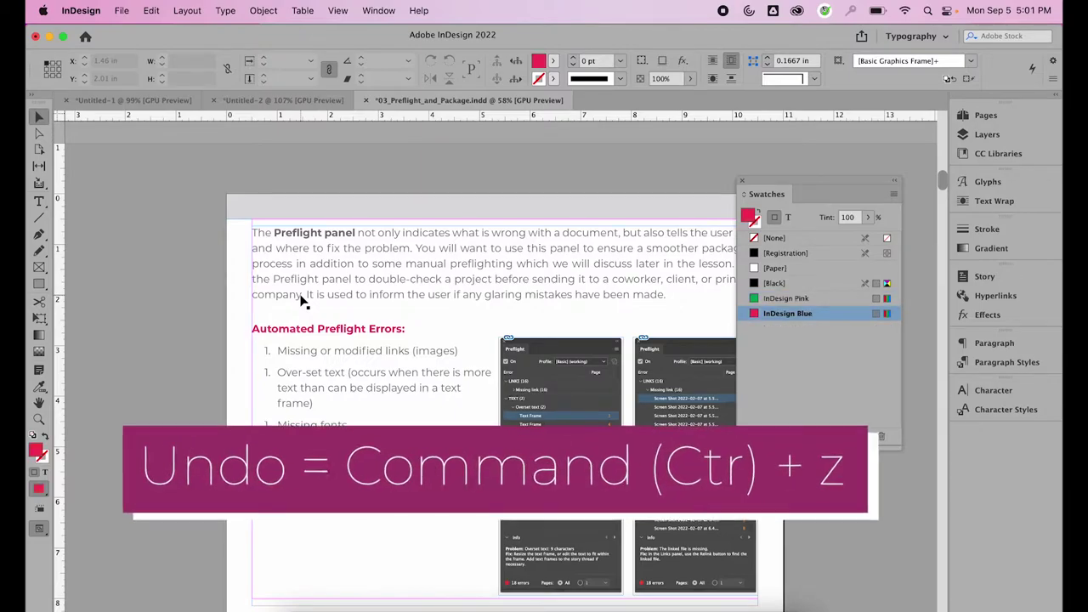
{"action": "key", "text": "super+z"}
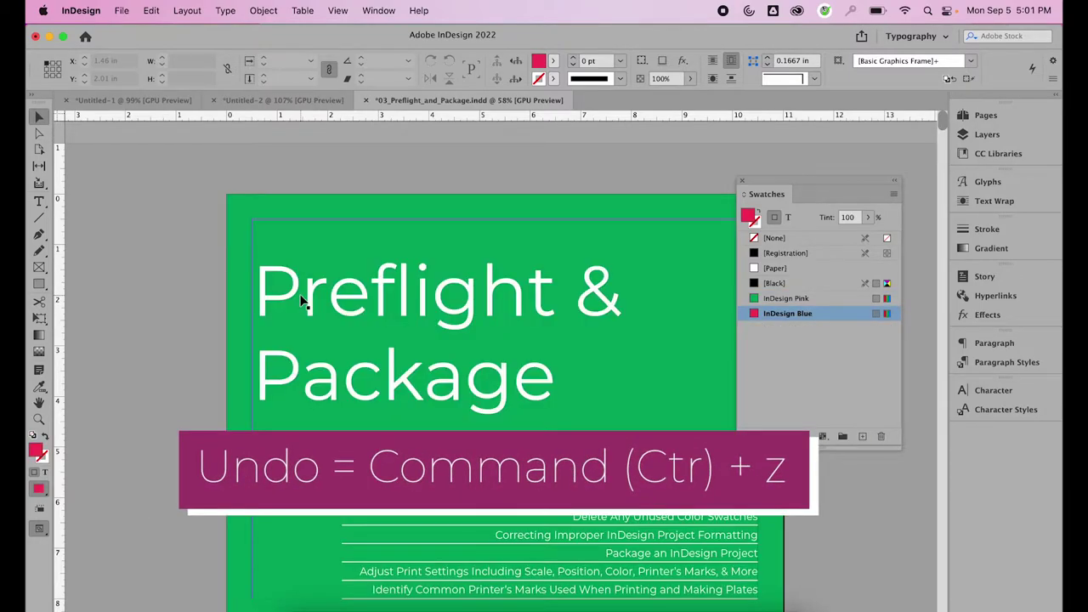
{"action": "key", "text": "super+shift+z"}
{"action": "key", "text": "super+shift+z"}
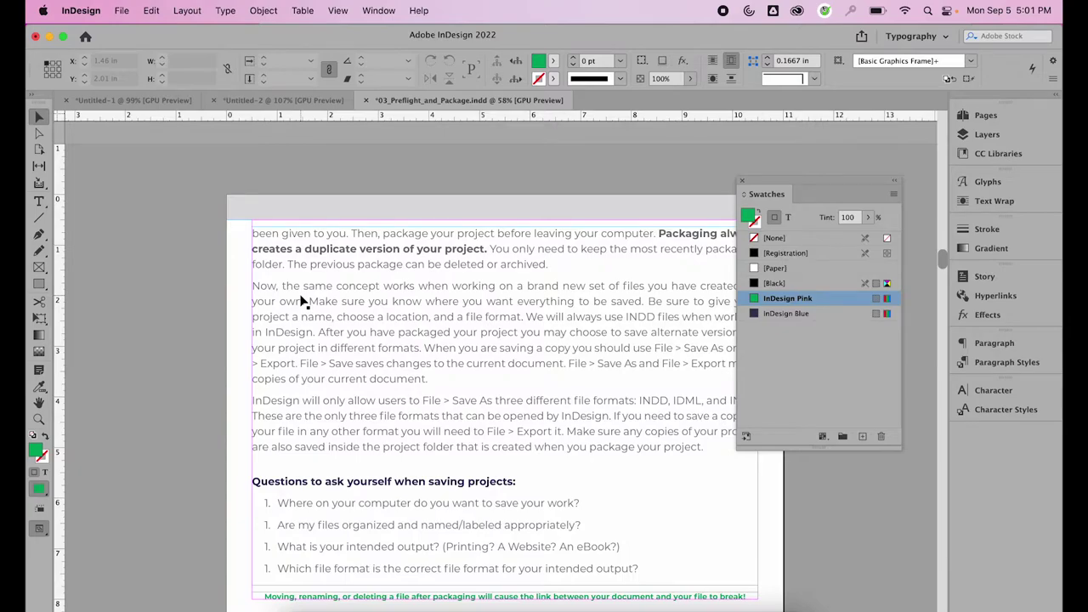
{"action": "key", "text": "super+z"}
{"action": "key", "text": "super+z"}
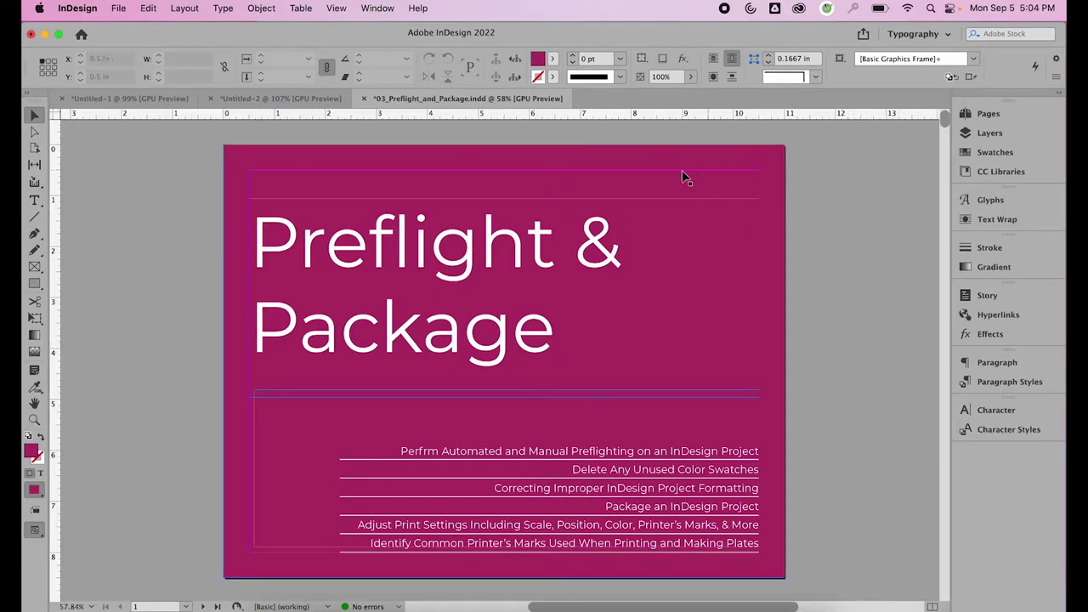
Show the Paragraph Styles panel and detach it from the dock as a floating panel over the page
{"action": "left_click", "coordinate": [378, 8]}
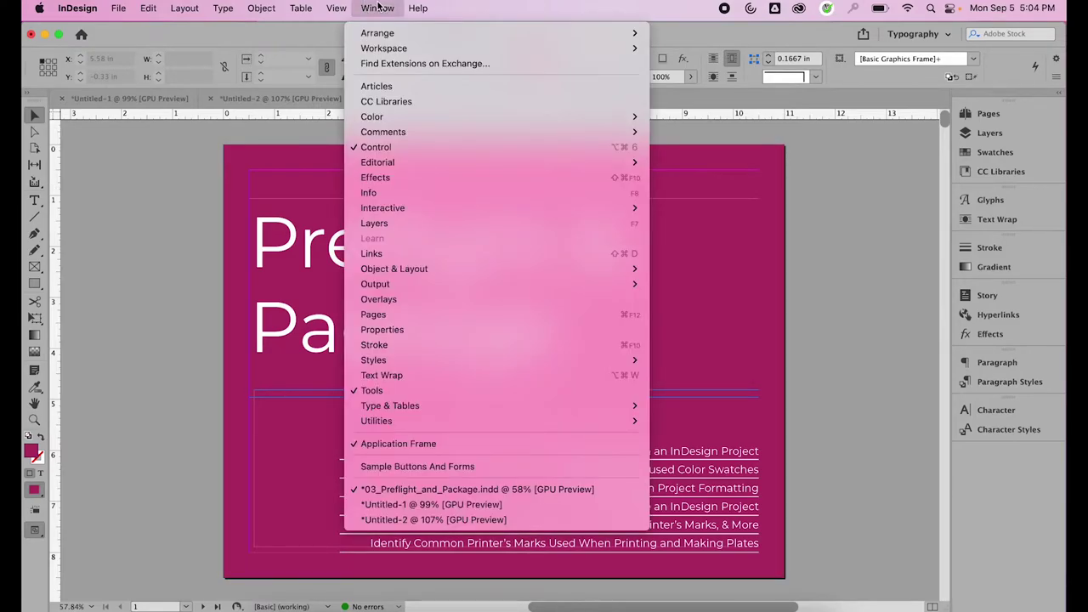
{"action": "mouse_move", "coordinate": [476, 360]}
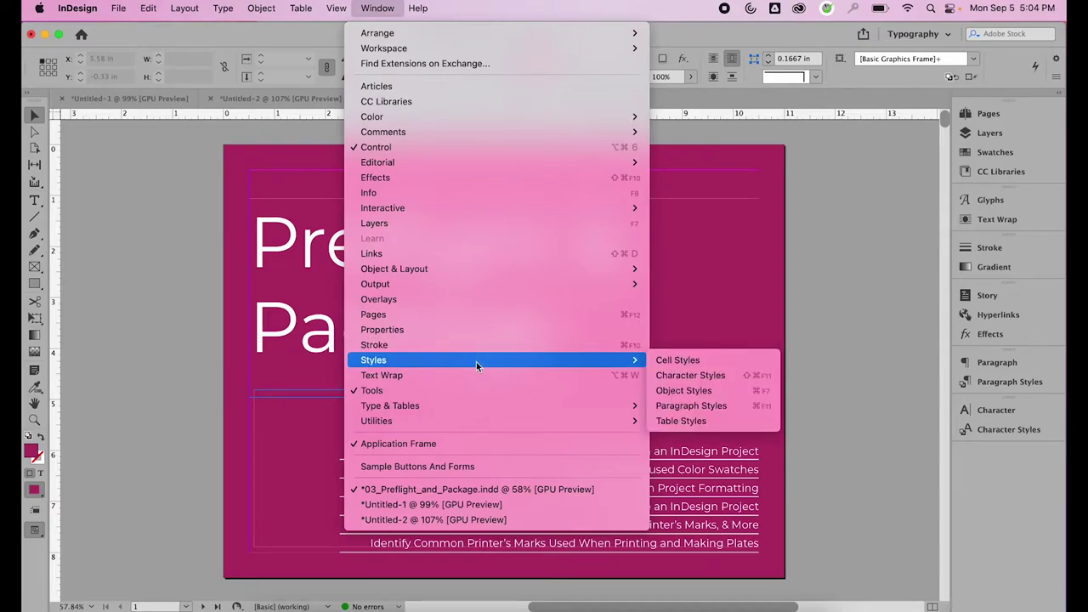
{"action": "left_click", "coordinate": [721, 410]}
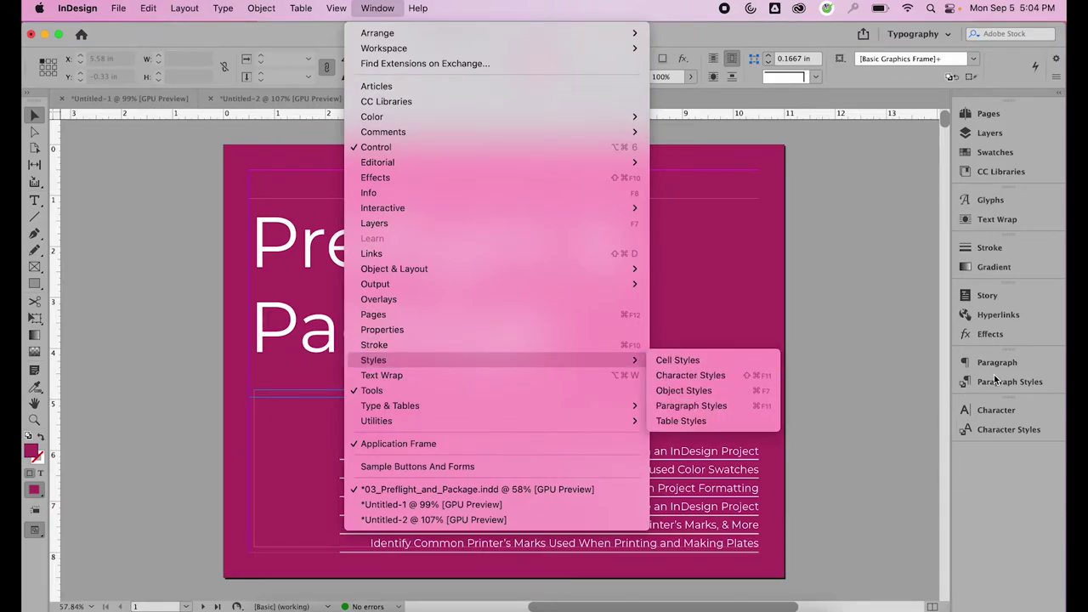
{"action": "left_click_drag", "start_coordinate": [876, 358], "coordinate": [674, 200]}
{"action": "left_click", "coordinate": [926, 357]}
Detach the Character Styles panel from the dock and arrange the floating Paragraph Styles panel directly above it
{"action": "left_click", "coordinate": [1010, 409]}
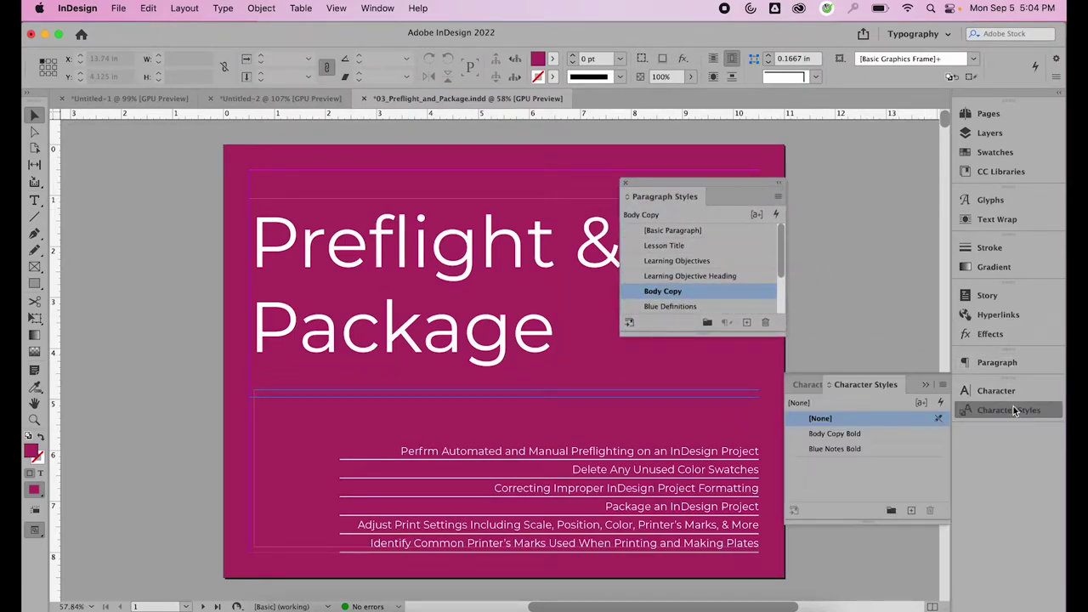
{"action": "left_click_drag", "start_coordinate": [886, 391], "coordinate": [832, 377]}
{"action": "left_click", "coordinate": [926, 385]}
{"action": "left_click_drag", "start_coordinate": [740, 181], "coordinate": [882, 212]}
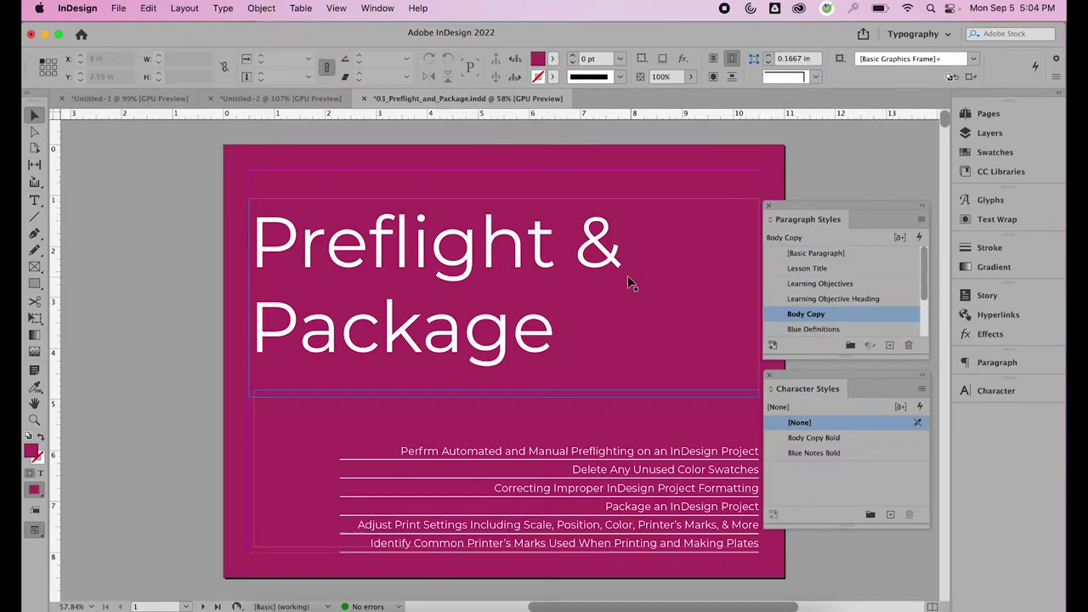
Check which paragraph styles are applied to the cover title, learning objectives list, page 2 heading and body text
{"action": "scroll", "coordinate": [627, 275], "scroll_direction": "right", "scroll_amount": 2}
{"action": "scroll", "coordinate": [627, 280], "scroll_direction": "right", "scroll_amount": 2}
{"action": "scroll", "coordinate": [628, 280], "scroll_direction": "down", "scroll_amount": 1}
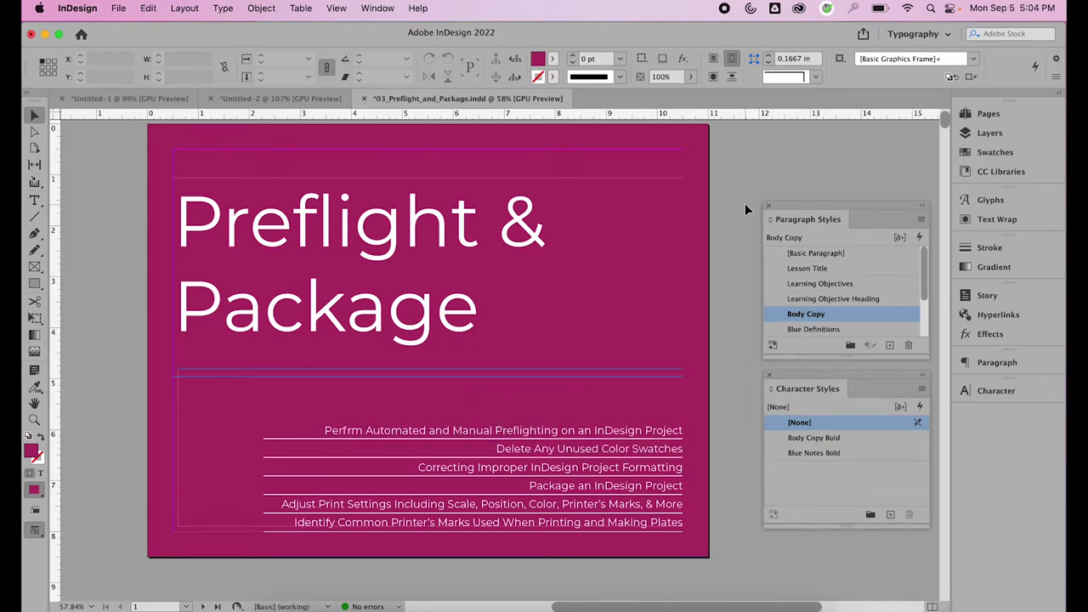
{"action": "double_click", "coordinate": [340, 223]}
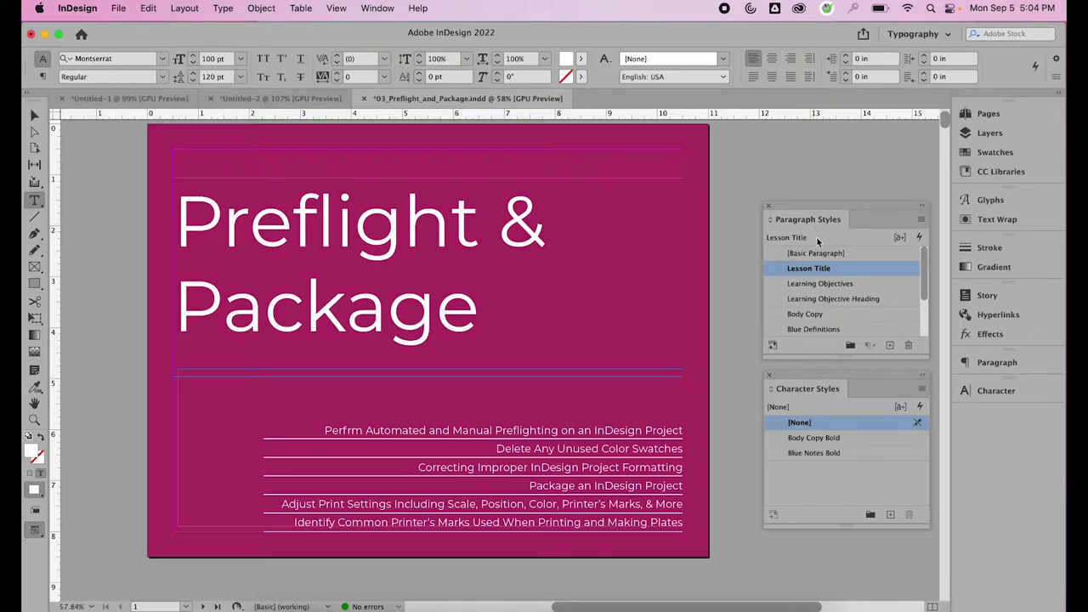
{"action": "scroll", "coordinate": [517, 335], "scroll_direction": "down", "scroll_amount": 3}
{"action": "left_click", "coordinate": [510, 349]}
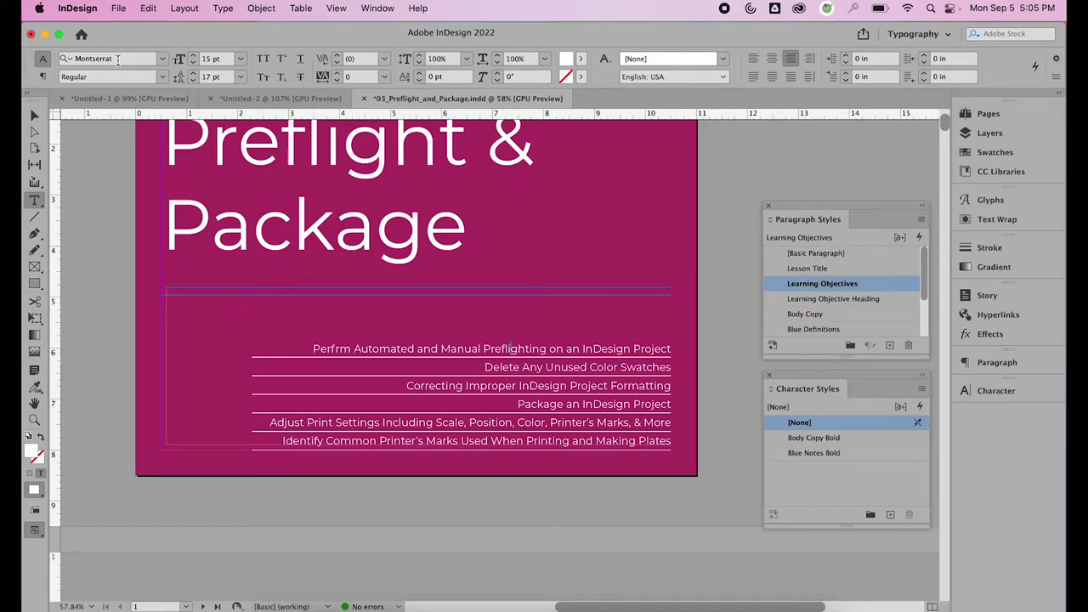
{"action": "scroll", "coordinate": [408, 387], "scroll_direction": "down", "scroll_amount": 10}
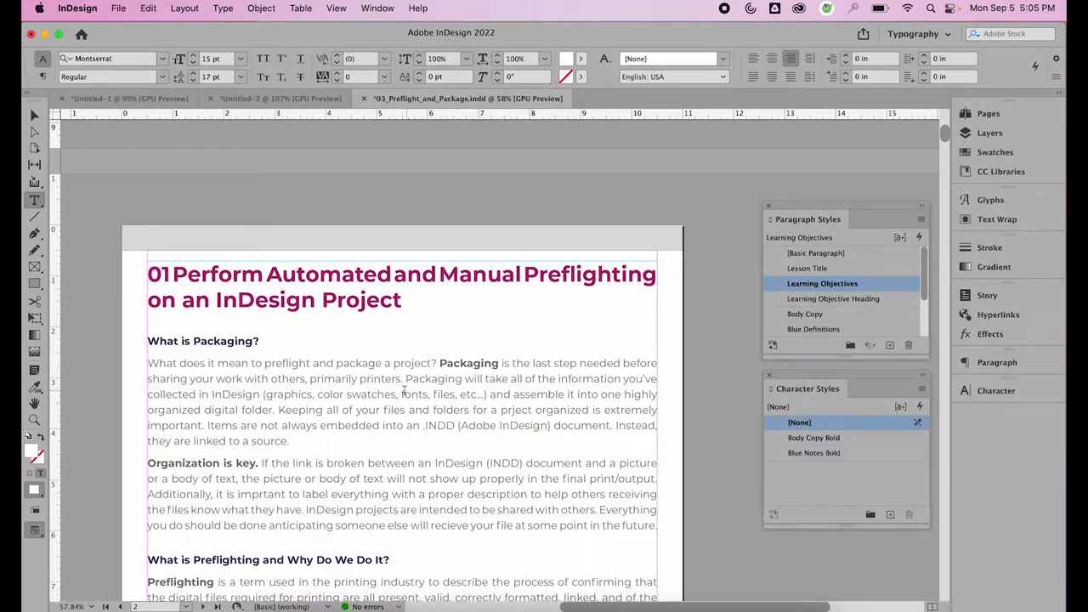
{"action": "left_click", "coordinate": [348, 290]}
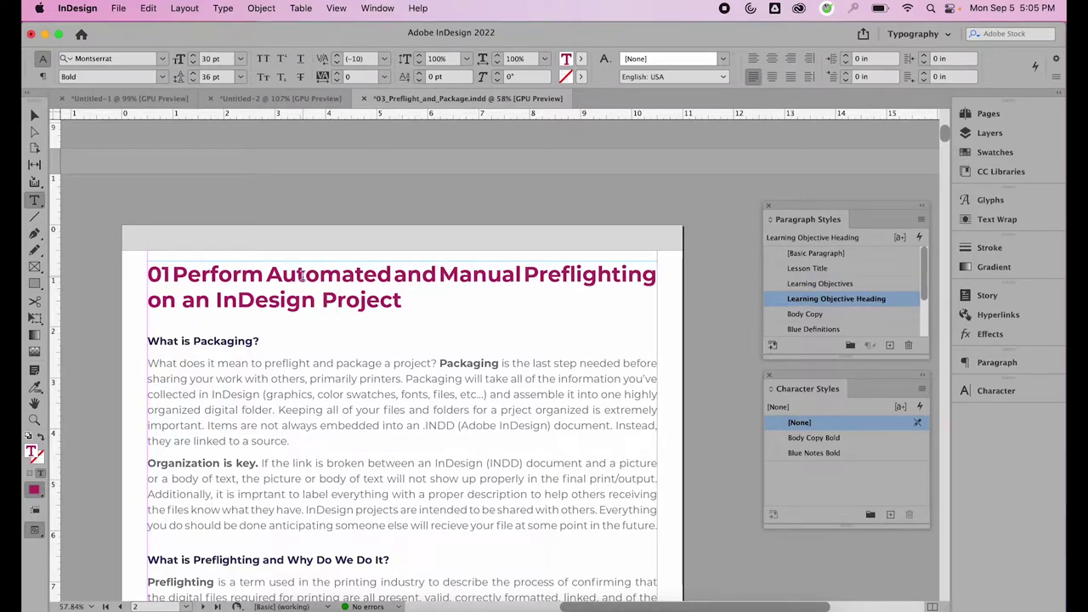
{"action": "left_click", "coordinate": [320, 393]}
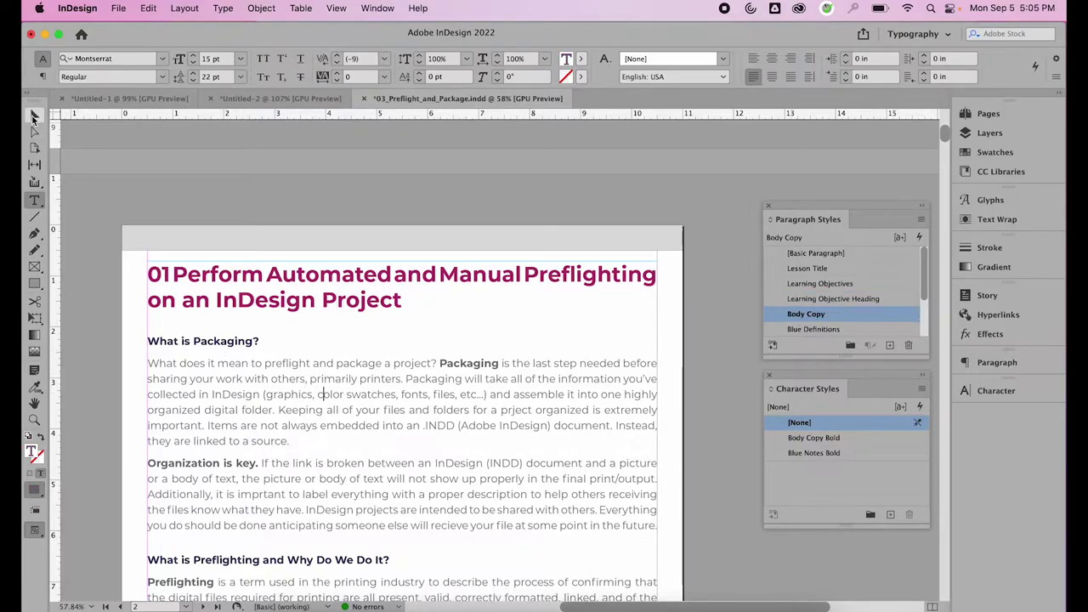
Switch to the Selection tool, then lengthen and raise the Paragraph Styles panel to fit its full style list
{"action": "left_click", "coordinate": [34, 116]}
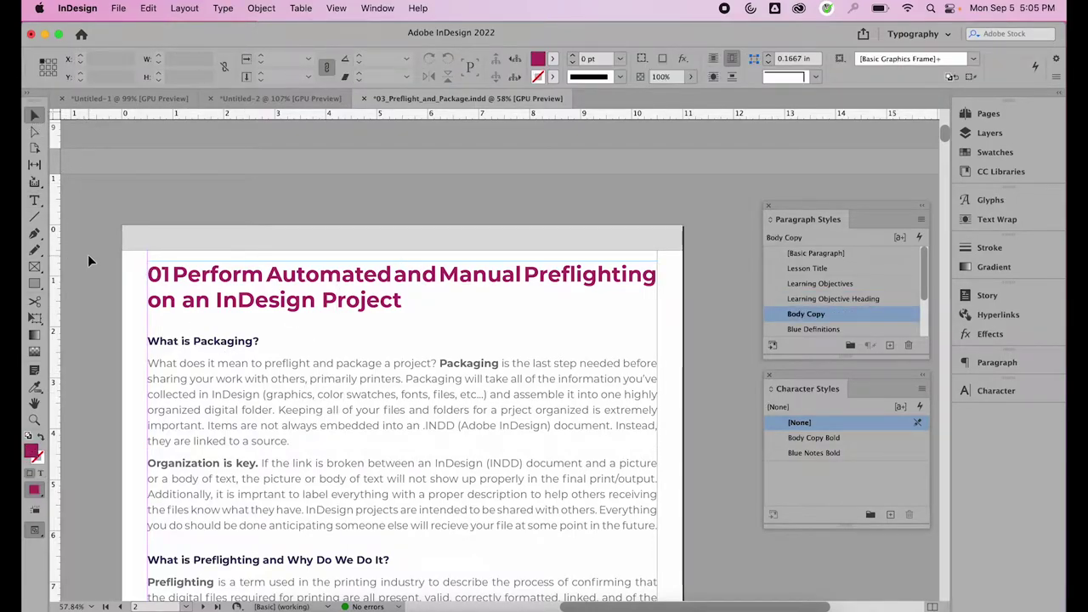
{"action": "left_click_drag", "start_coordinate": [853, 358], "coordinate": [851, 423]}
{"action": "left_click_drag", "start_coordinate": [813, 208], "coordinate": [798, 121]}
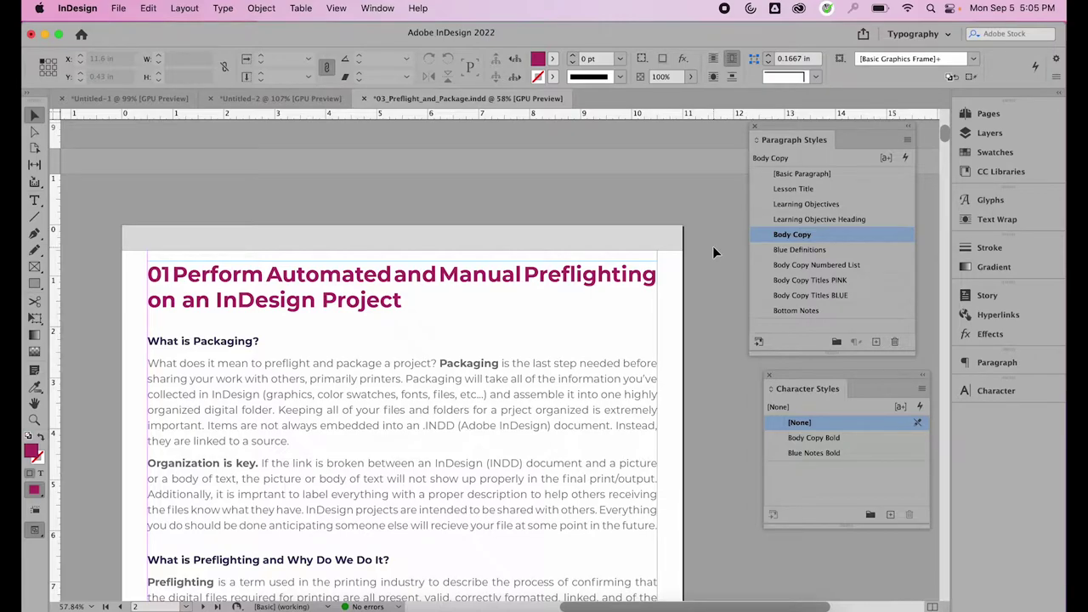
Review the general settings of the Body Copy paragraph style and of the Lesson Title style
{"action": "left_click", "coordinate": [783, 241]}
{"action": "double_click", "coordinate": [784, 239]}
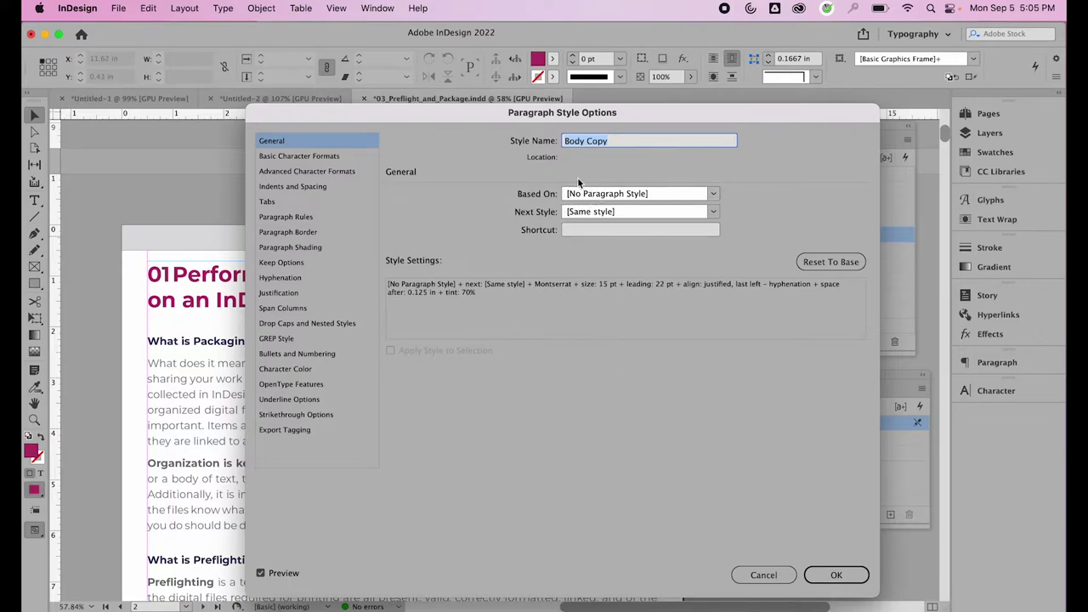
{"action": "left_click", "coordinate": [763, 575]}
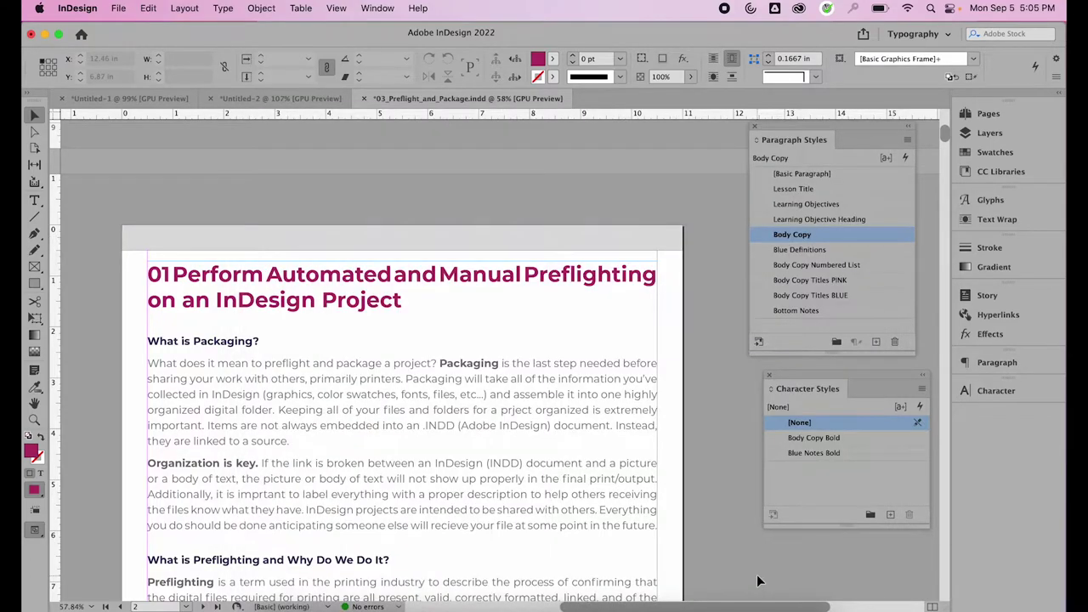
{"action": "double_click", "coordinate": [794, 188]}
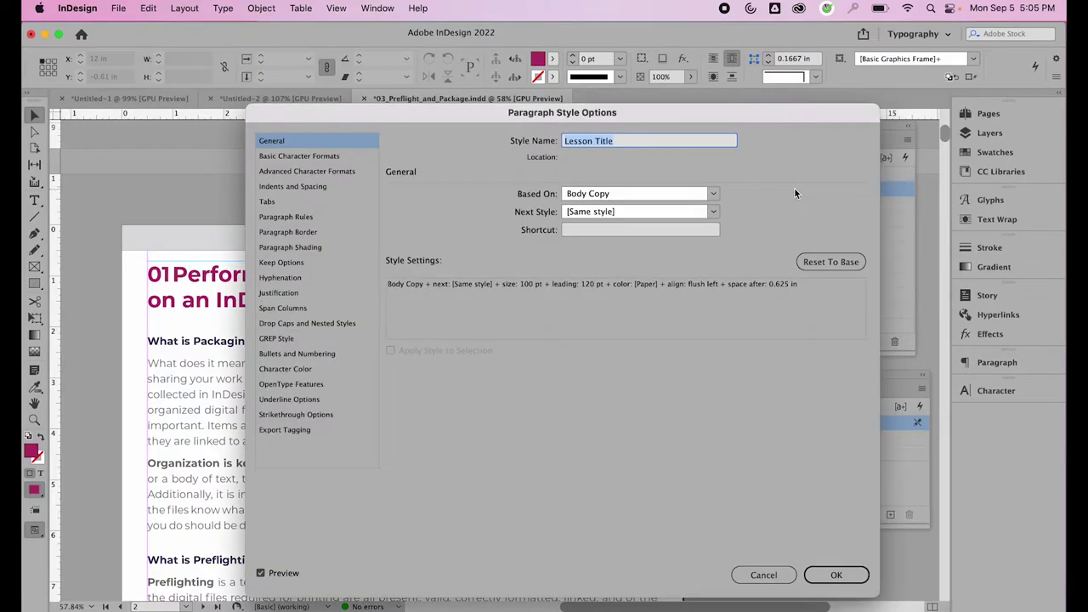
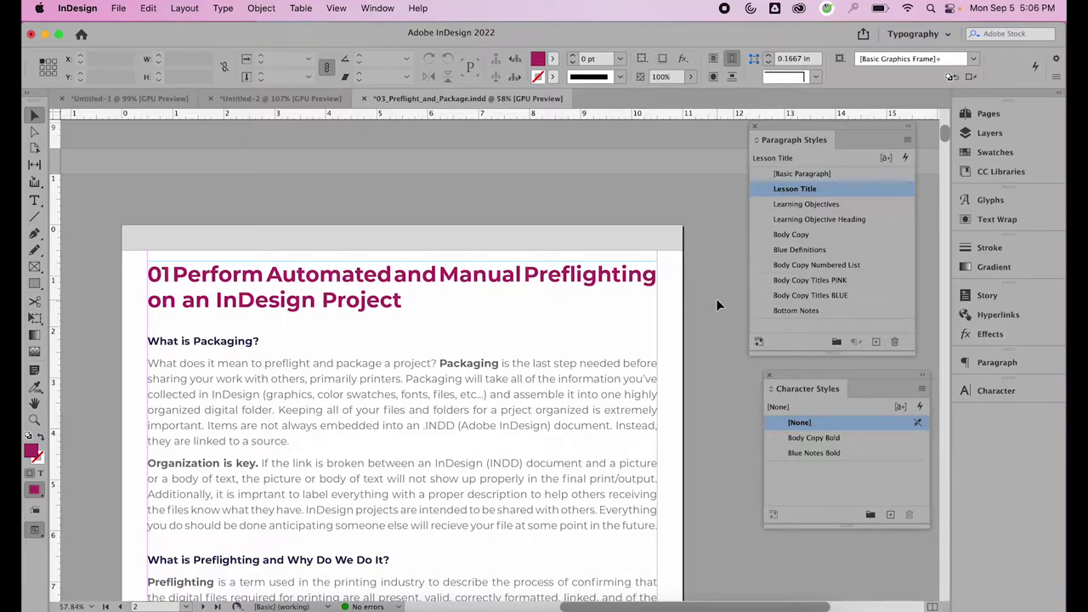
Return to the cover page, check the Preflight & Package title's text formatting, and deselect its frame with the Selection tool
{"action": "left_click", "coordinate": [716, 289]}
{"action": "key", "text": "shift+Page_Up"}
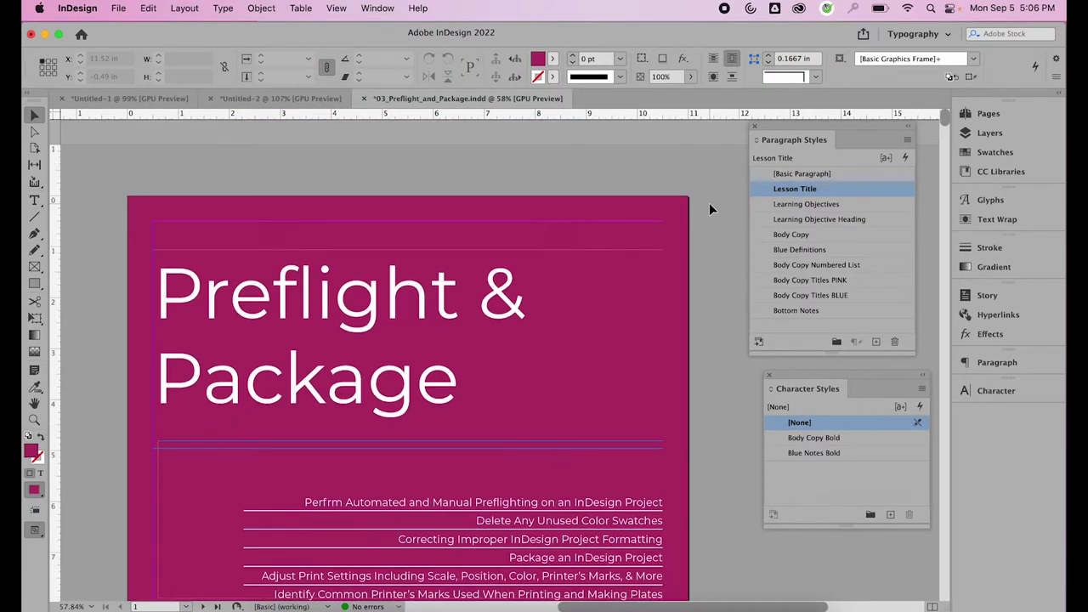
{"action": "left_click", "coordinate": [466, 247]}
{"action": "double_click", "coordinate": [465, 246]}
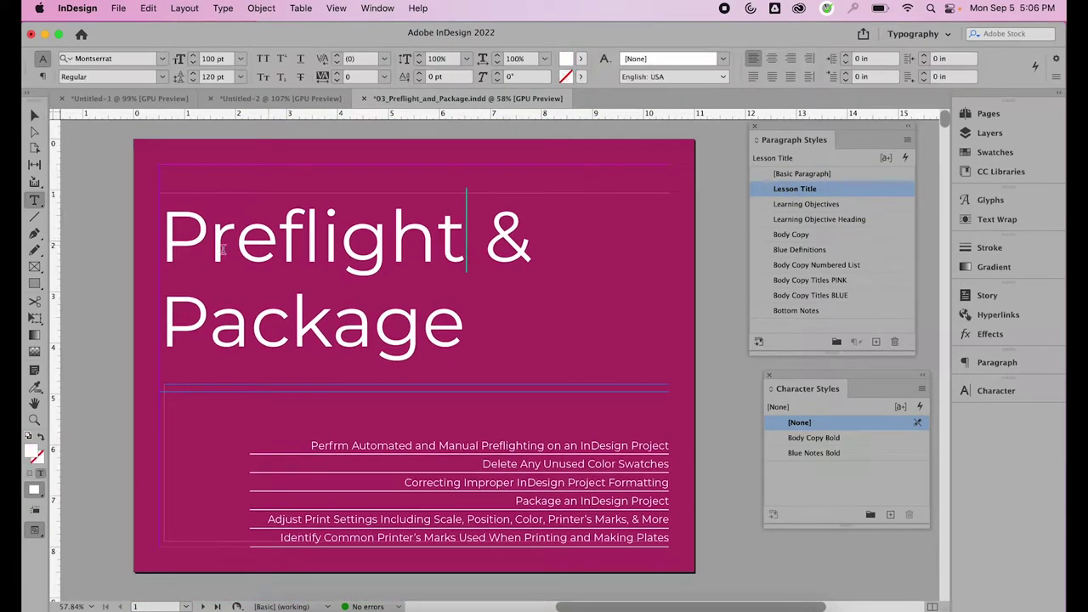
{"action": "left_click_drag", "start_coordinate": [213, 248], "coordinate": [468, 369]}
{"action": "left_click", "coordinate": [34, 115]}
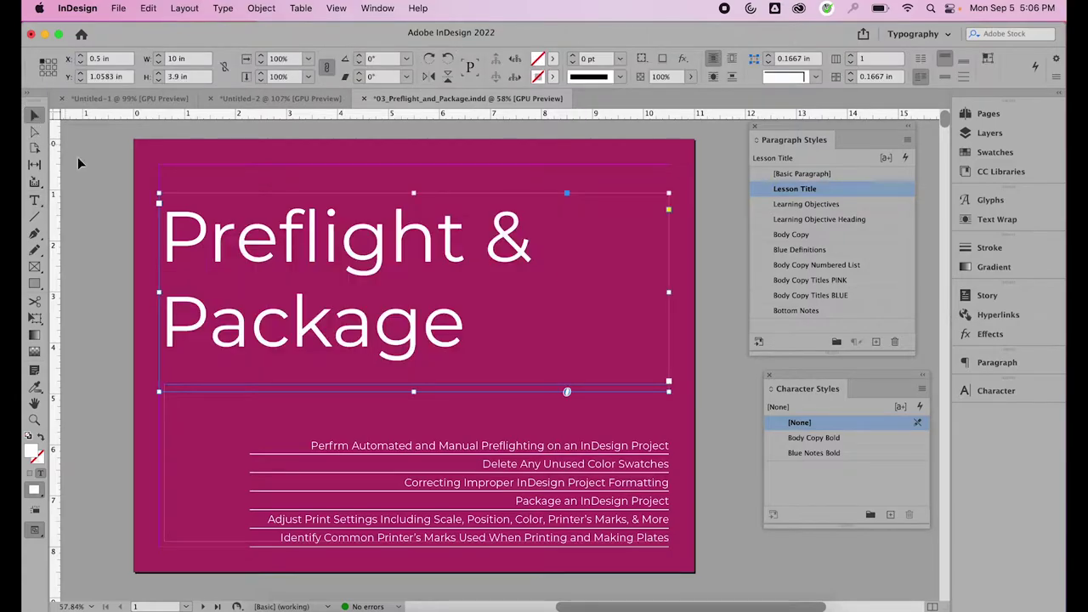
{"action": "key", "text": "super+shift+a"}
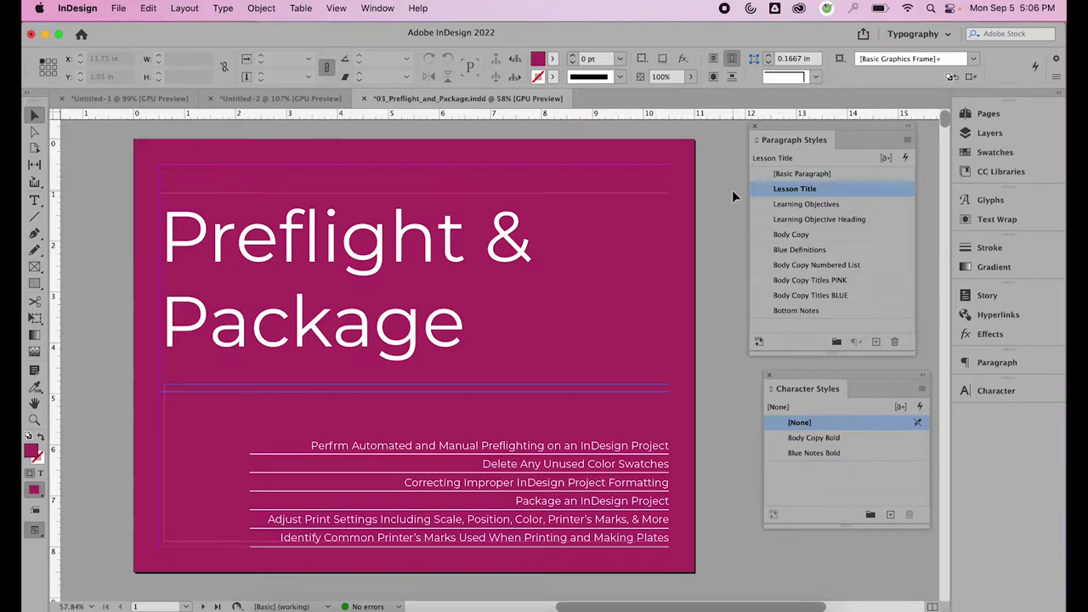
Examine the Lesson Title style's character color, bullets and numbering, and underline options, then close its options without changes
{"action": "double_click", "coordinate": [794, 189]}
{"action": "left_click_drag", "start_coordinate": [611, 111], "coordinate": [749, 88]}
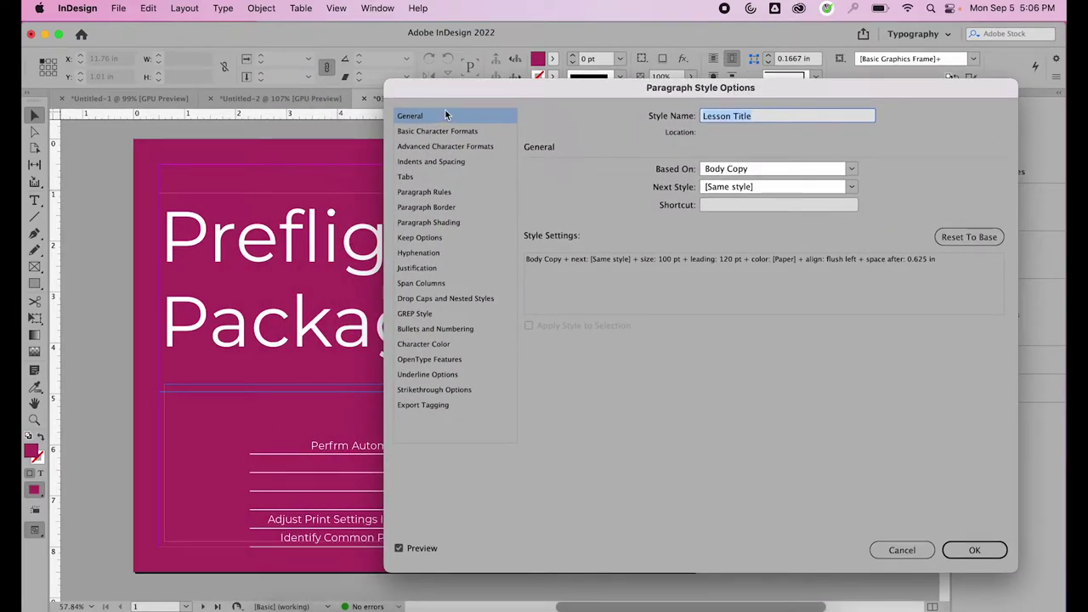
{"action": "left_click", "coordinate": [423, 345]}
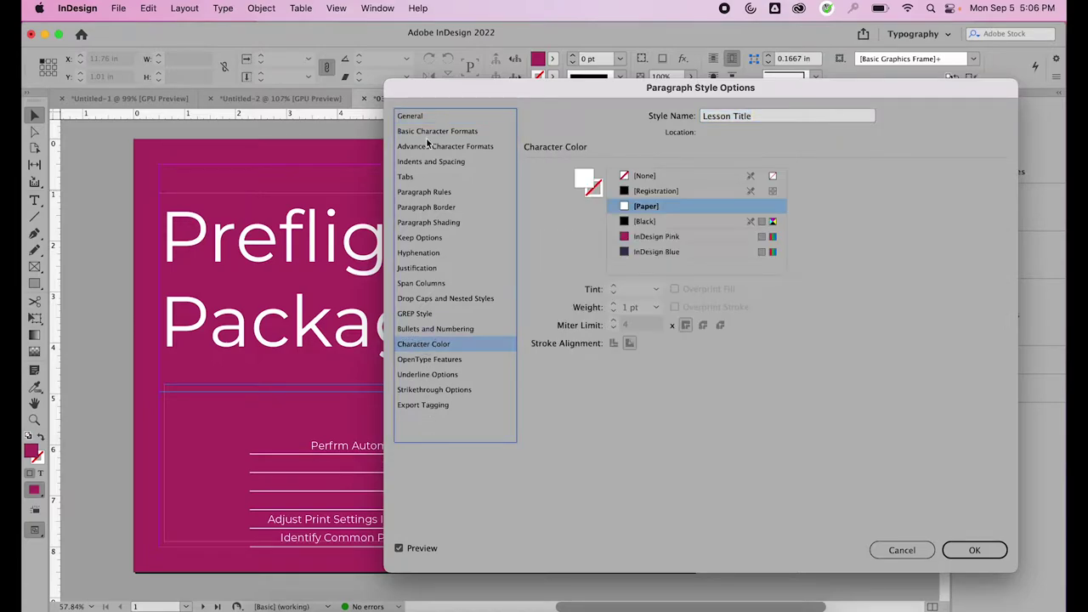
{"action": "left_click", "coordinate": [430, 283]}
{"action": "left_click", "coordinate": [429, 329]}
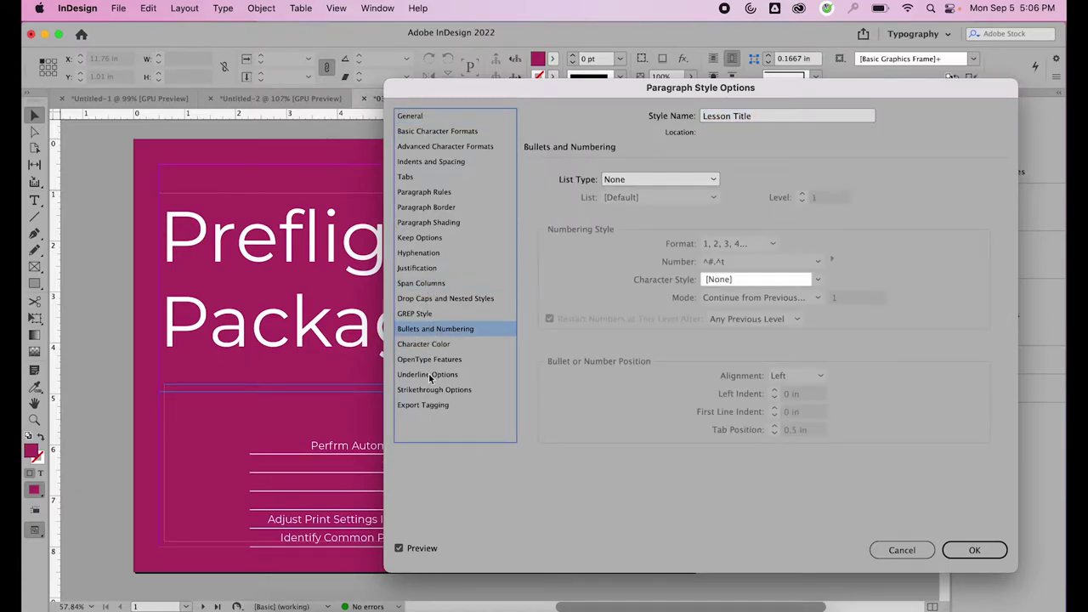
{"action": "left_click", "coordinate": [429, 375]}
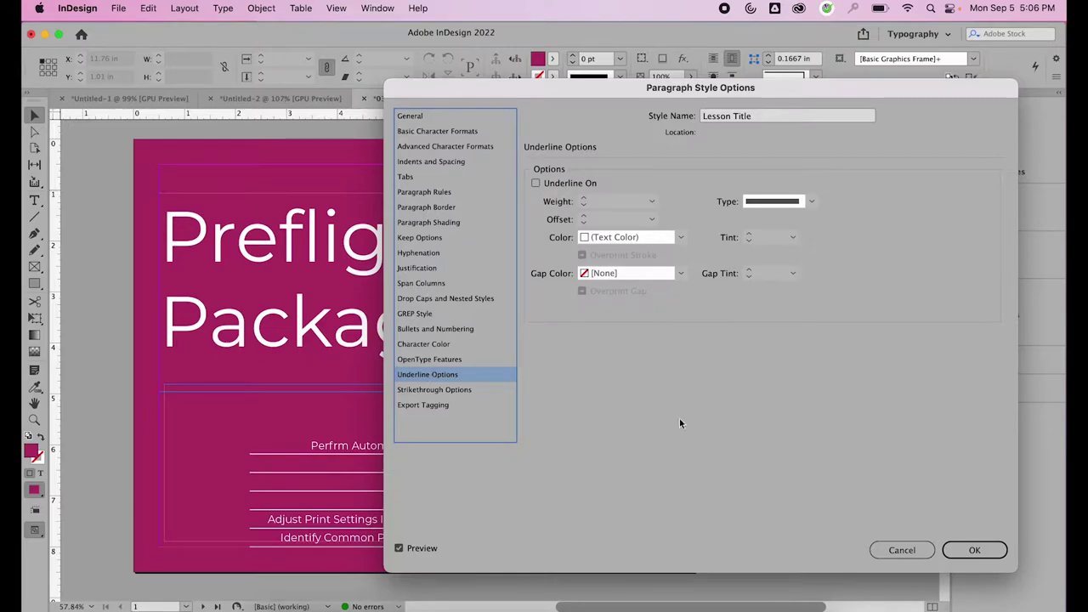
{"action": "left_click", "coordinate": [901, 550]}
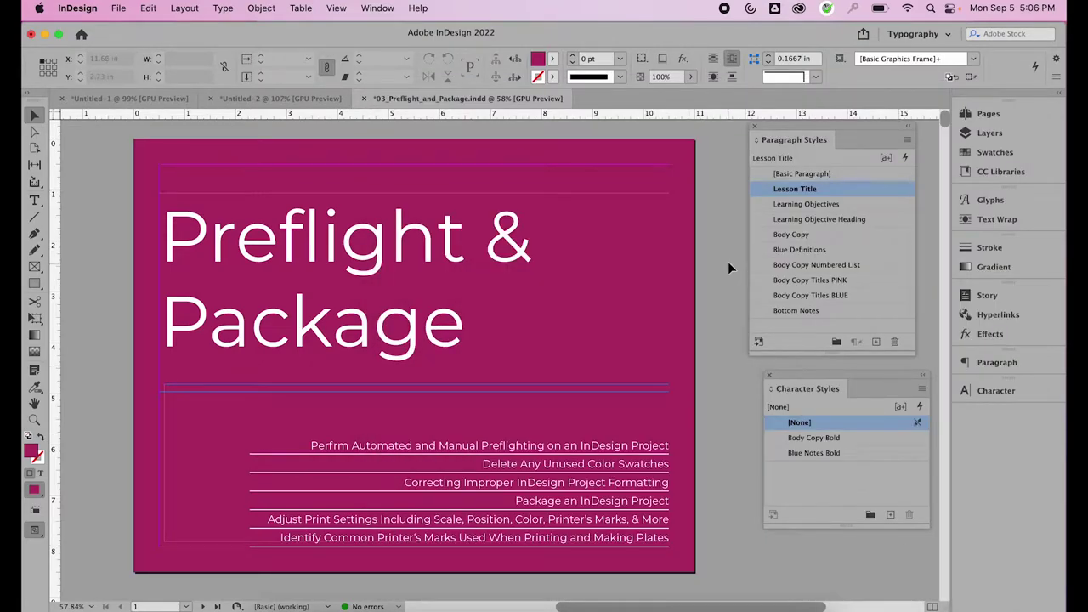
Review the Body Copy Titles BLUE style's character color and try Light Italic as its font style
{"action": "double_click", "coordinate": [787, 295]}
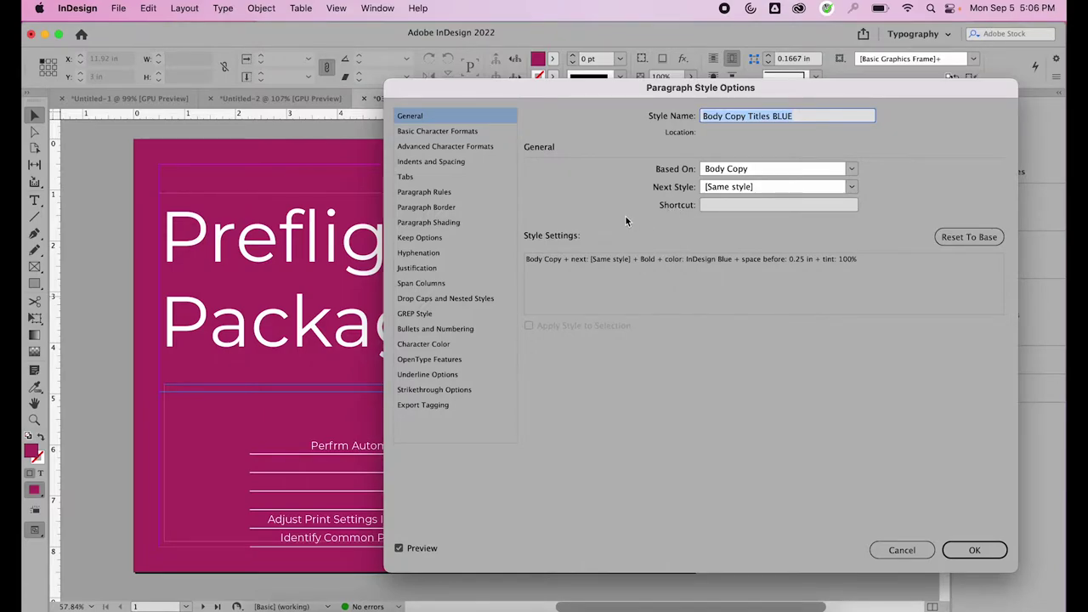
{"action": "left_click", "coordinate": [420, 344]}
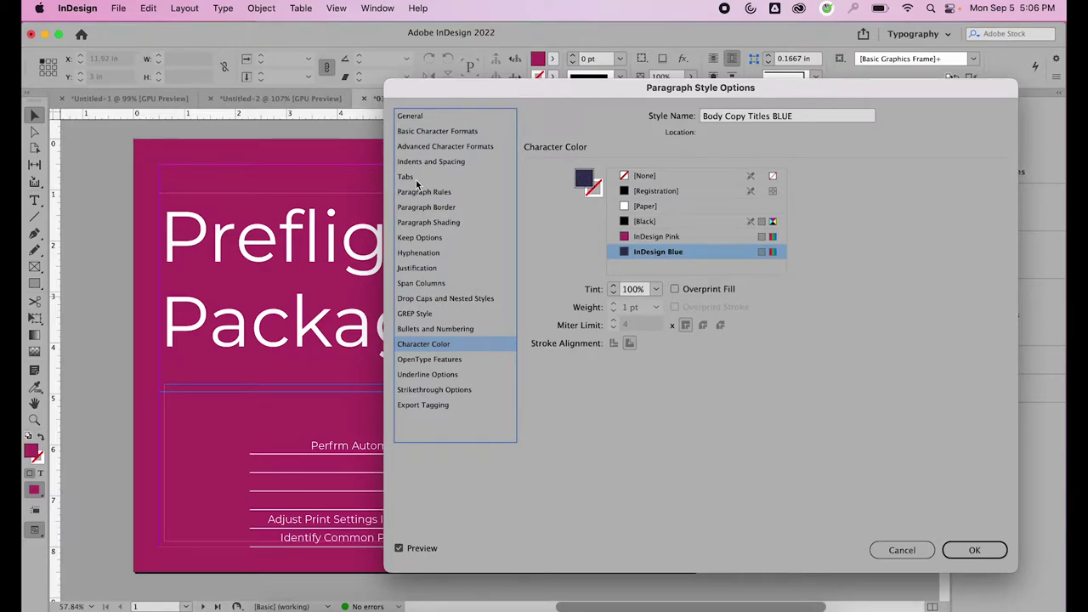
{"action": "left_click", "coordinate": [429, 134]}
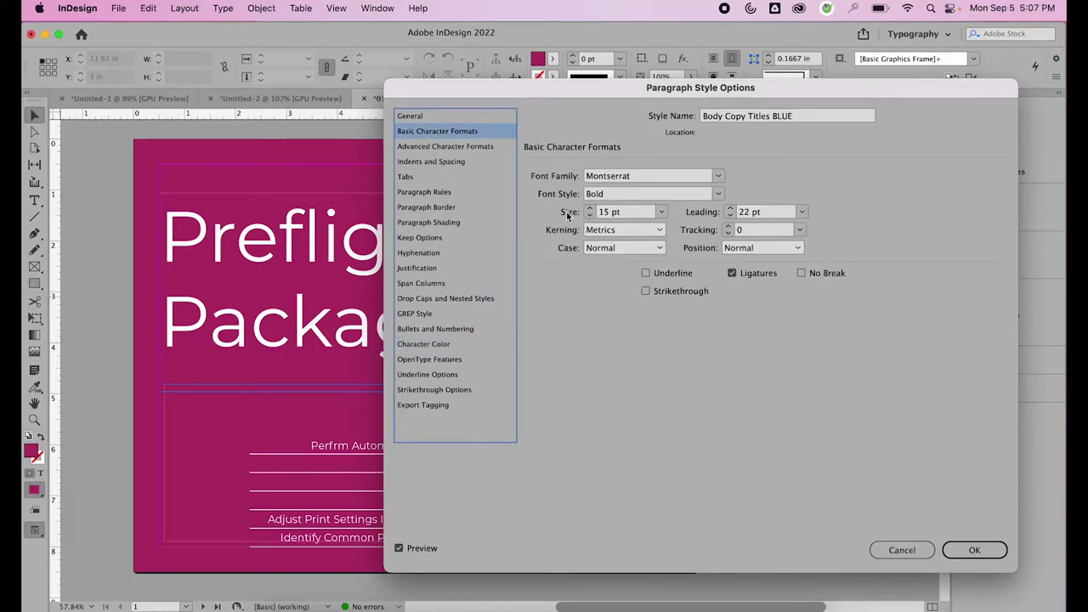
{"action": "left_click", "coordinate": [718, 194]}
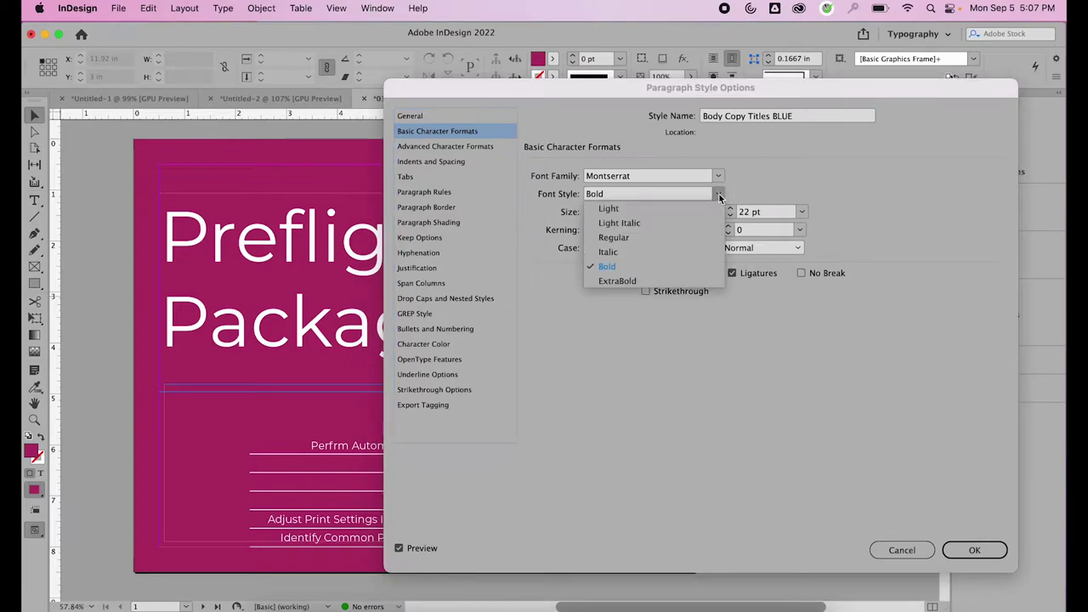
{"action": "left_click", "coordinate": [640, 224]}
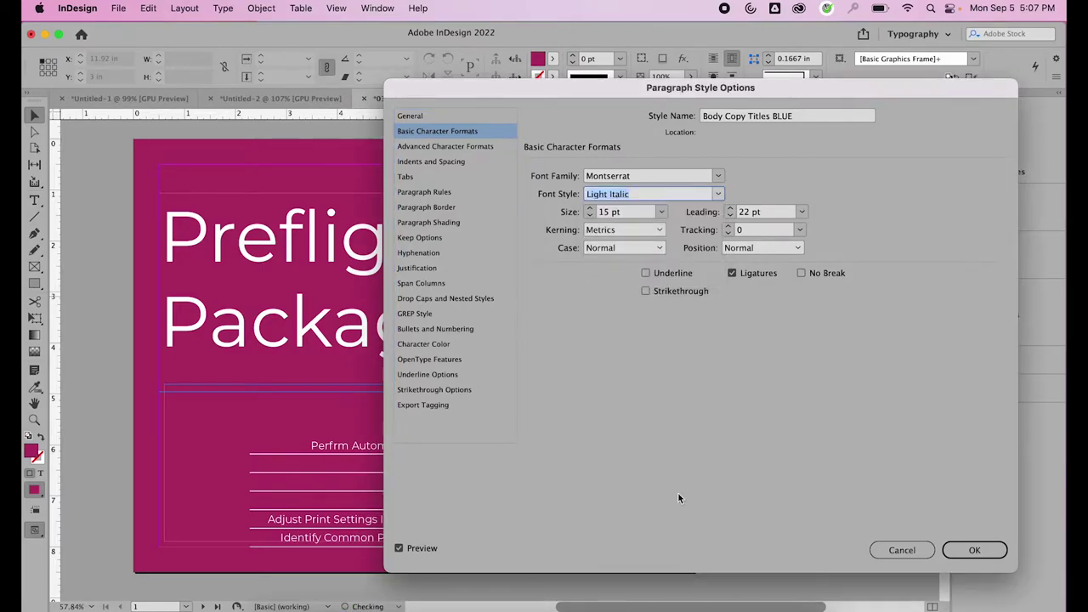
{"action": "left_click", "coordinate": [875, 545]}
Check the paragraph style of the page 2 heading "What is Preflighting and Why Do We Do It?"
{"action": "scroll", "coordinate": [476, 485], "scroll_direction": "down", "scroll_amount": 15}
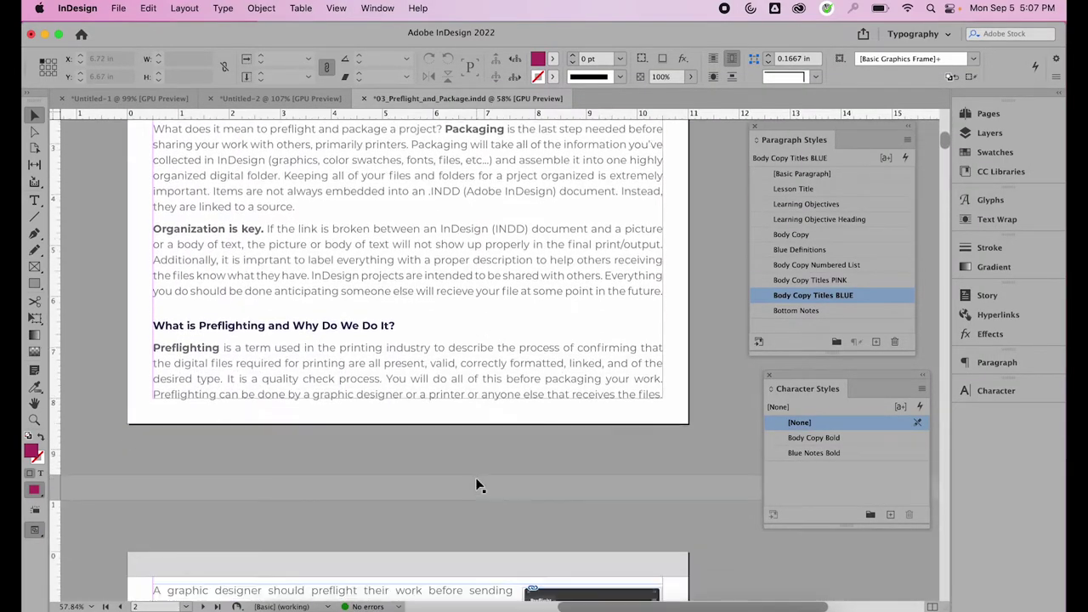
{"action": "scroll", "coordinate": [476, 484], "scroll_direction": "down", "scroll_amount": 2}
{"action": "double_click", "coordinate": [305, 272]}
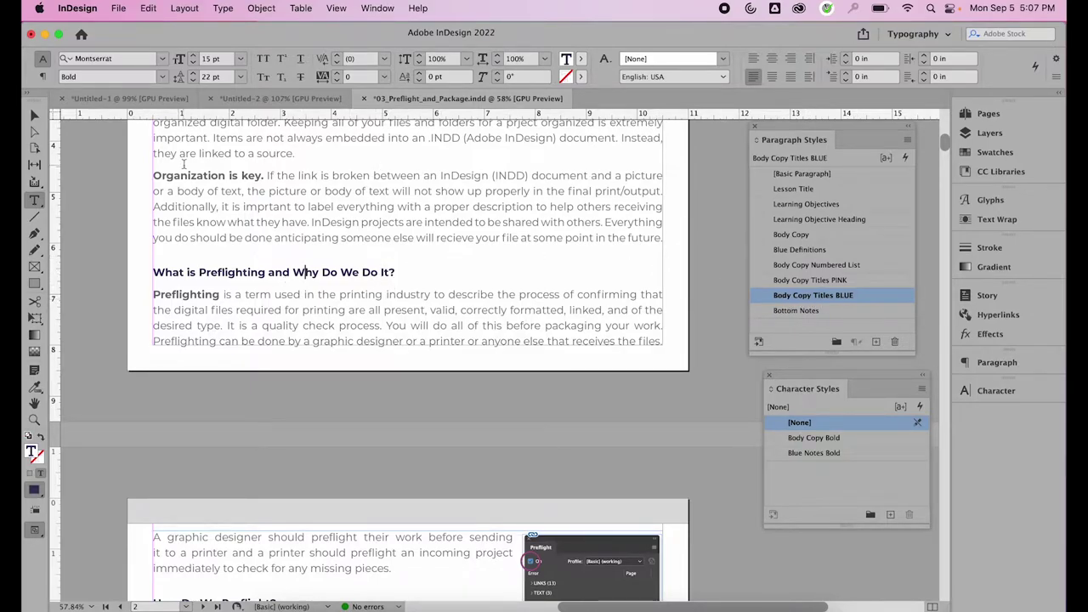
{"action": "left_click", "coordinate": [34, 115]}
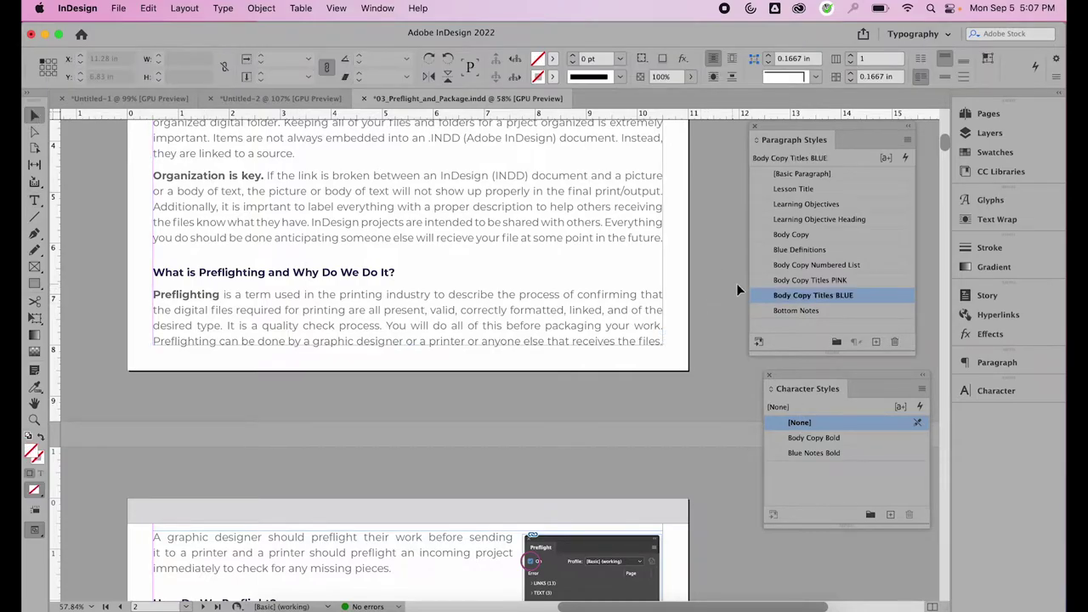
Set the font style of the Body Copy Titles BLUE paragraph style to Light Italic
{"action": "double_click", "coordinate": [811, 295]}
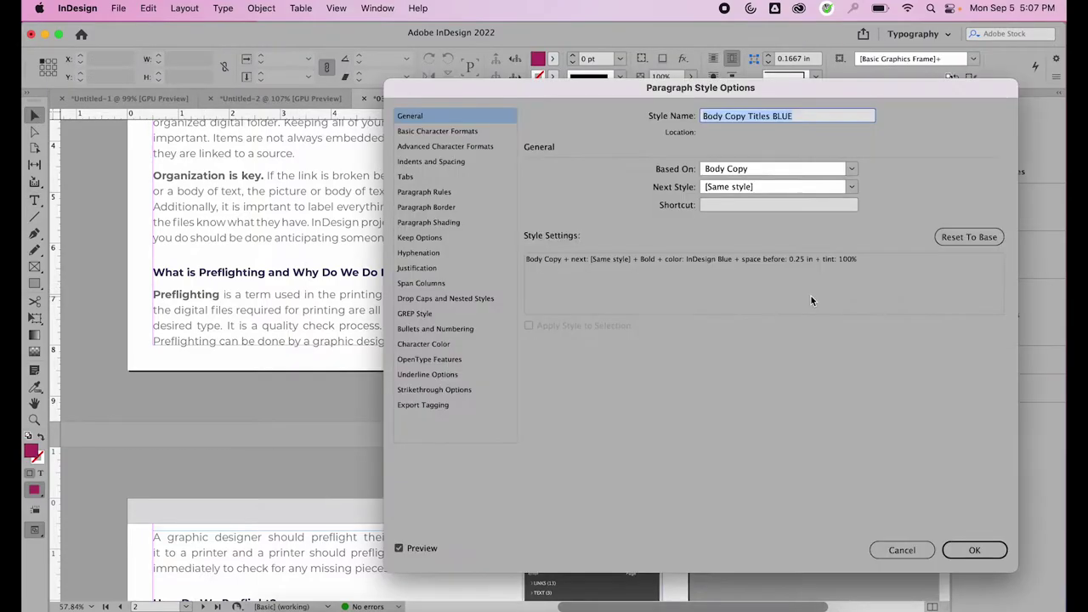
{"action": "left_click", "coordinate": [432, 146]}
{"action": "left_click", "coordinate": [429, 132]}
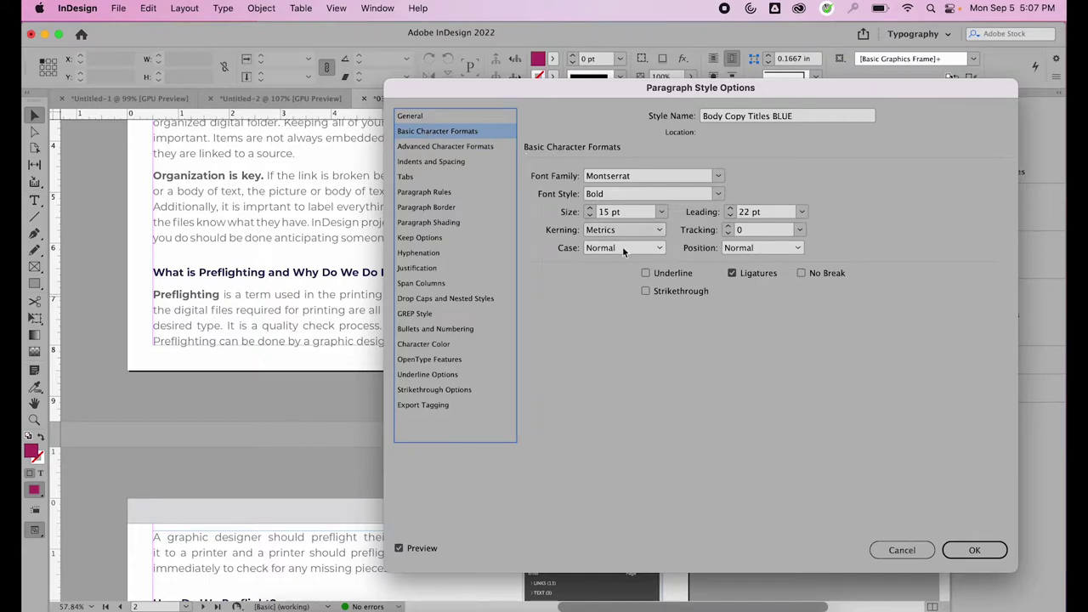
{"action": "left_click", "coordinate": [718, 194]}
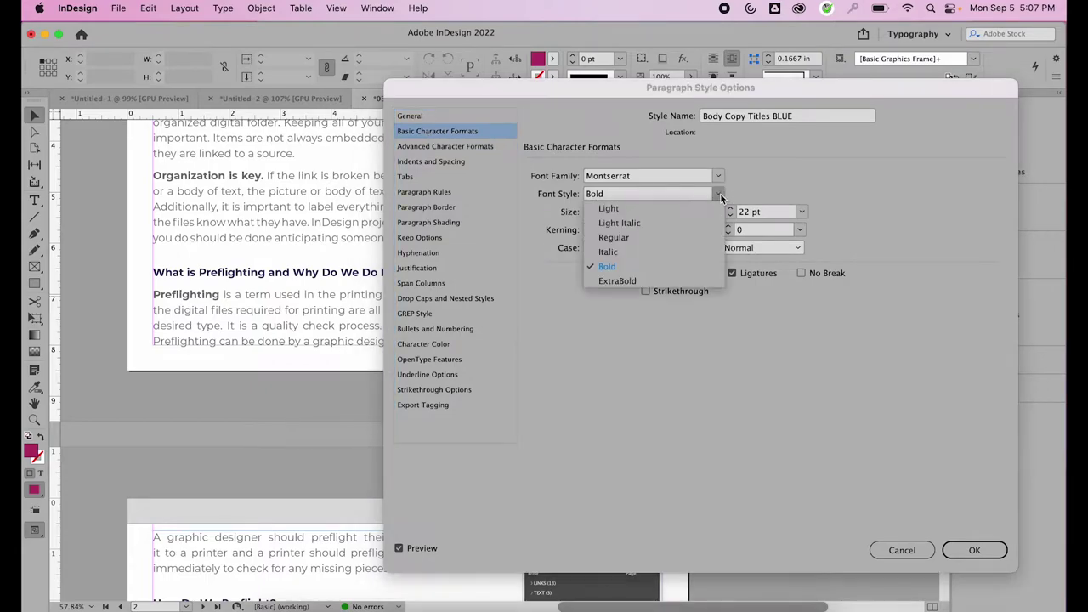
{"action": "left_click", "coordinate": [618, 226]}
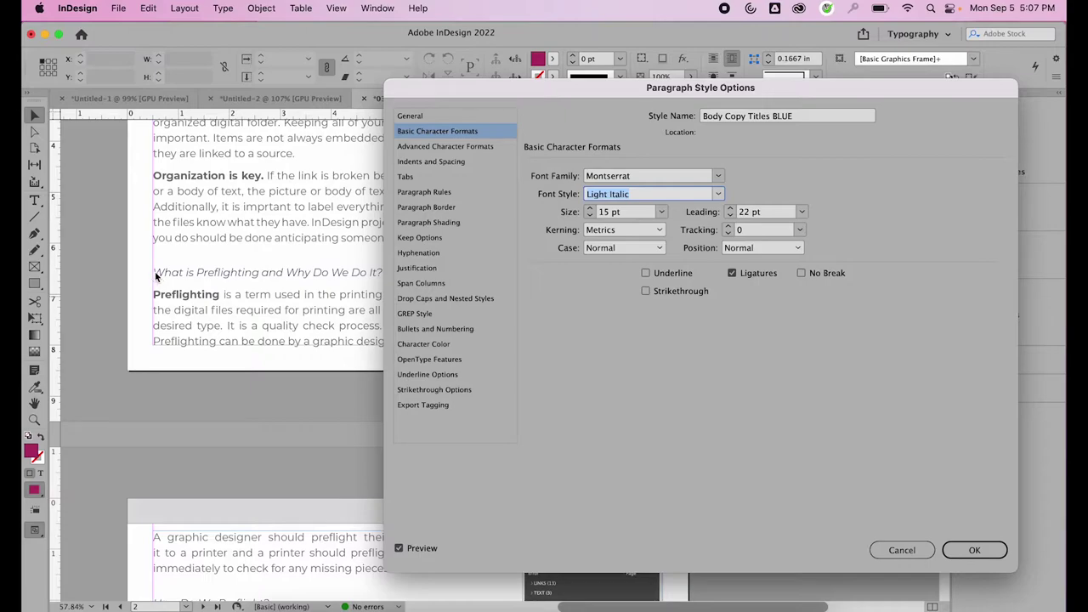
{"action": "left_click", "coordinate": [974, 549]}
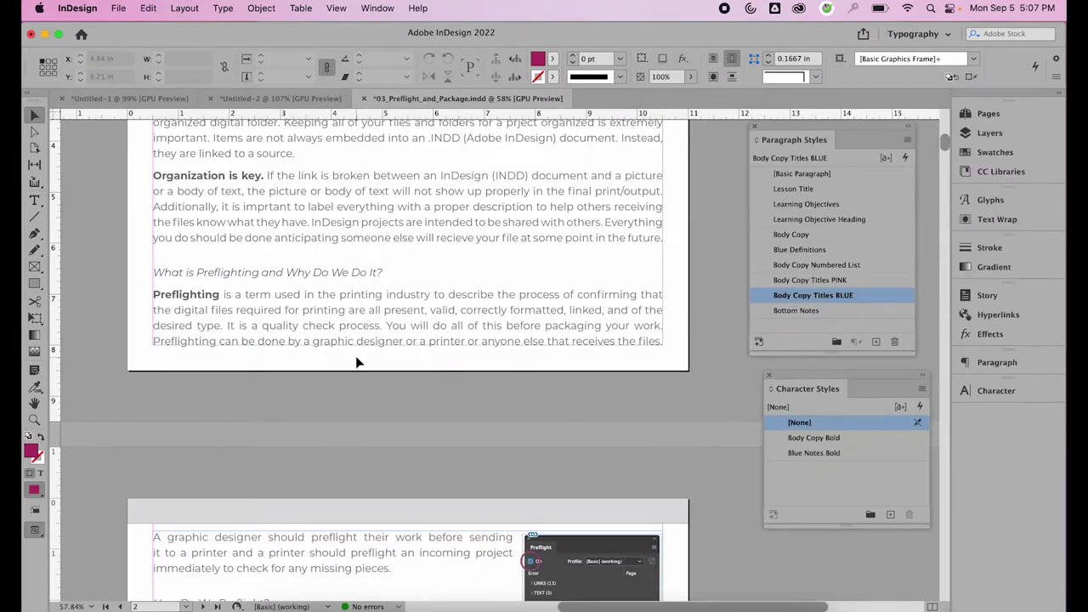
View the document in Presentation mode, paging through the restyled headings on pages 2 to 4, and exit the mode
{"action": "left_click", "coordinate": [34, 528]}
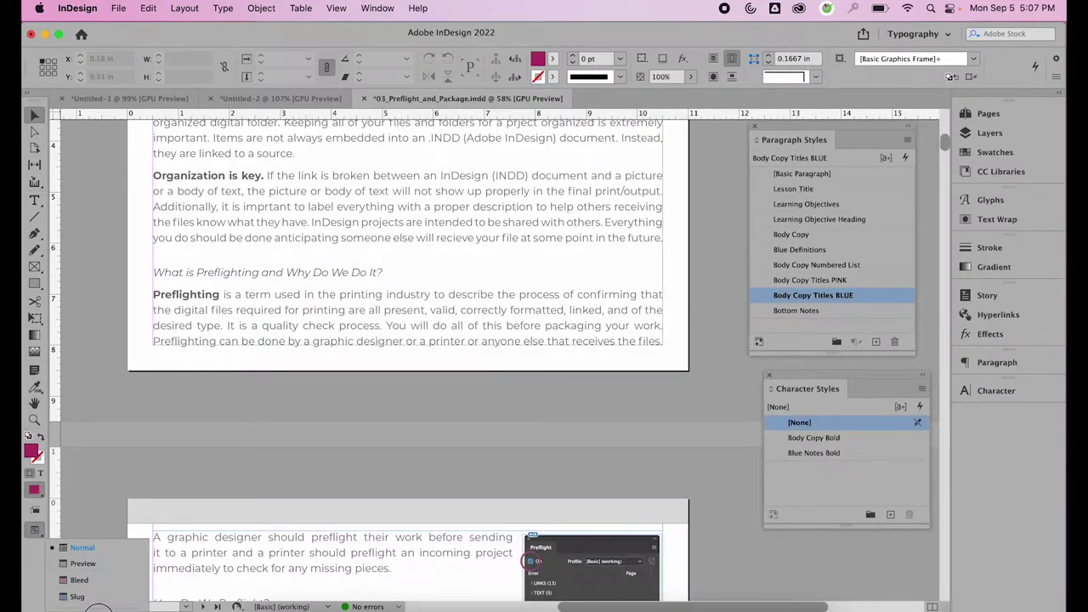
{"action": "left_click", "coordinate": [93, 599]}
{"action": "key", "text": "Left"}
{"action": "key", "text": "Right"}
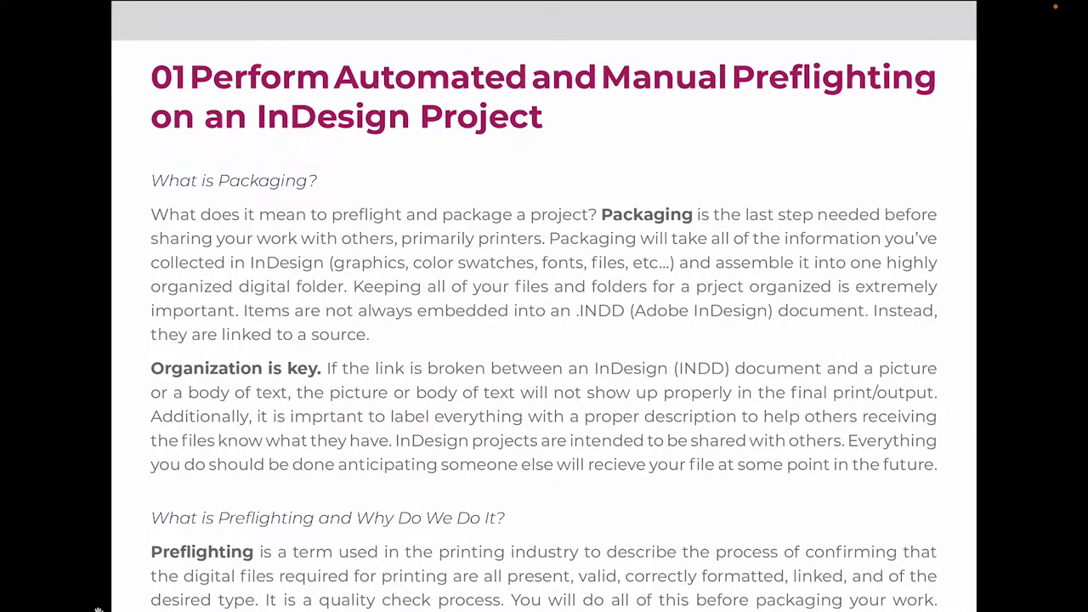
{"action": "key", "text": "Right"}
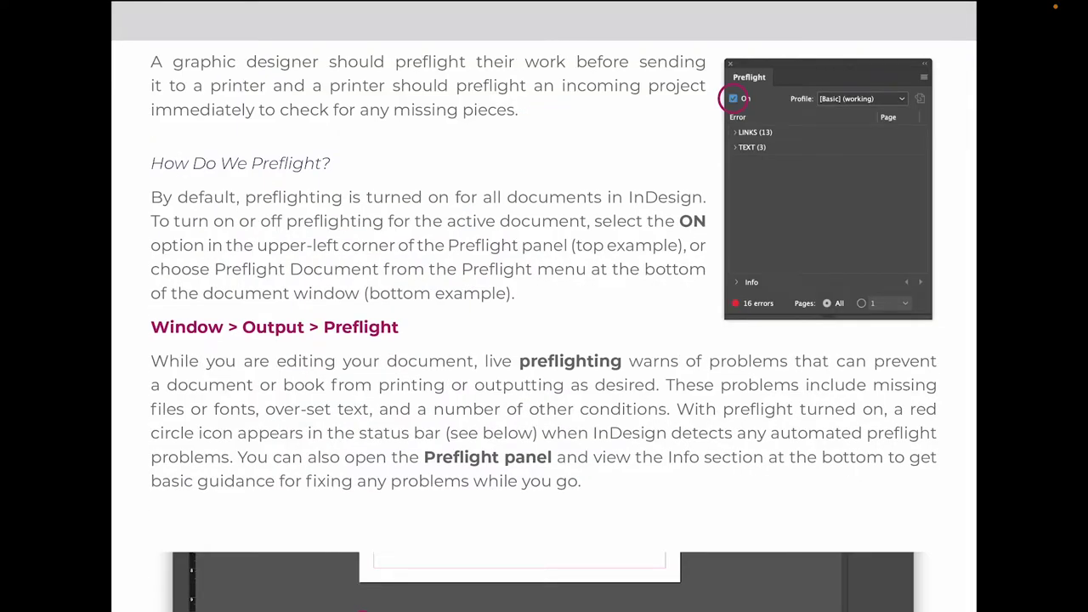
{"action": "key", "text": "Right"}
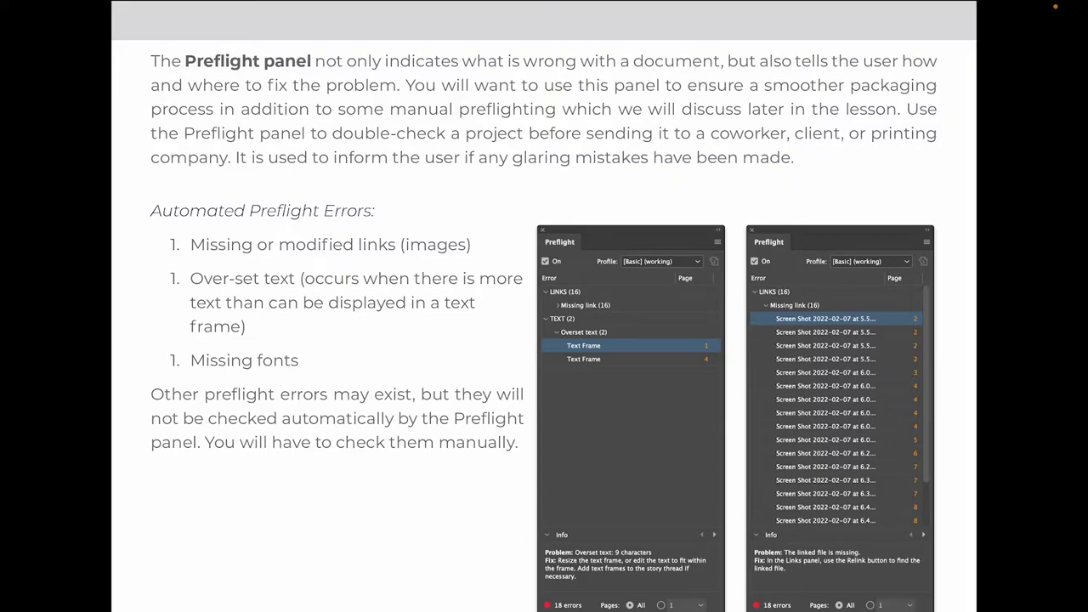
{"action": "key", "text": "Escape"}
Undo the Light Italic change to the Body Copy Titles BLUE style and return to the cover page
{"action": "scroll", "coordinate": [167, 365], "scroll_direction": "up", "scroll_amount": 15}
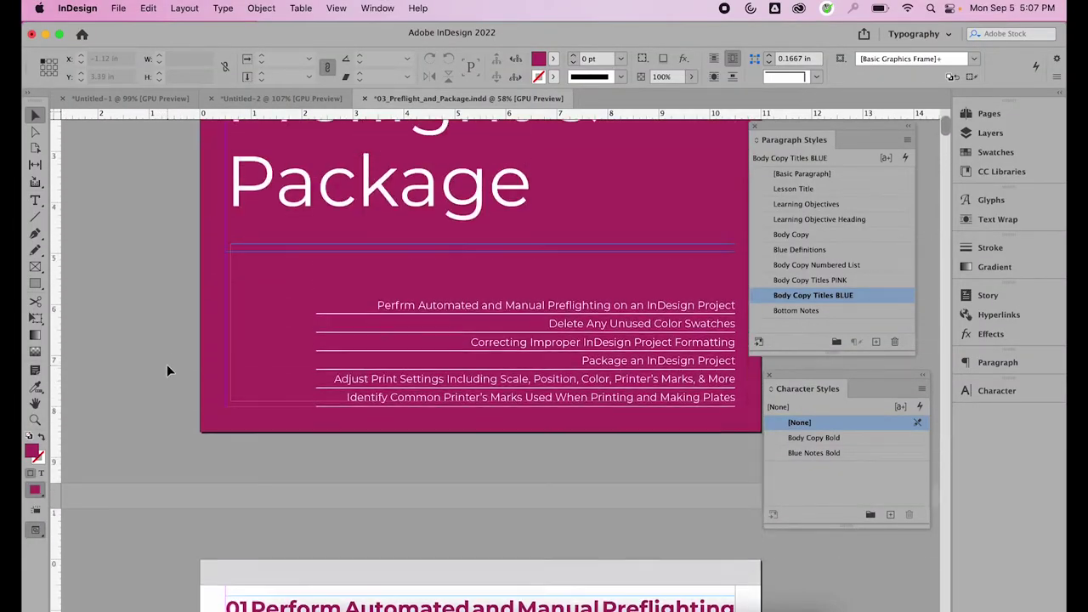
{"action": "left_click", "coordinate": [35, 118]}
{"action": "scroll", "coordinate": [187, 349], "scroll_direction": "down", "scroll_amount": 10}
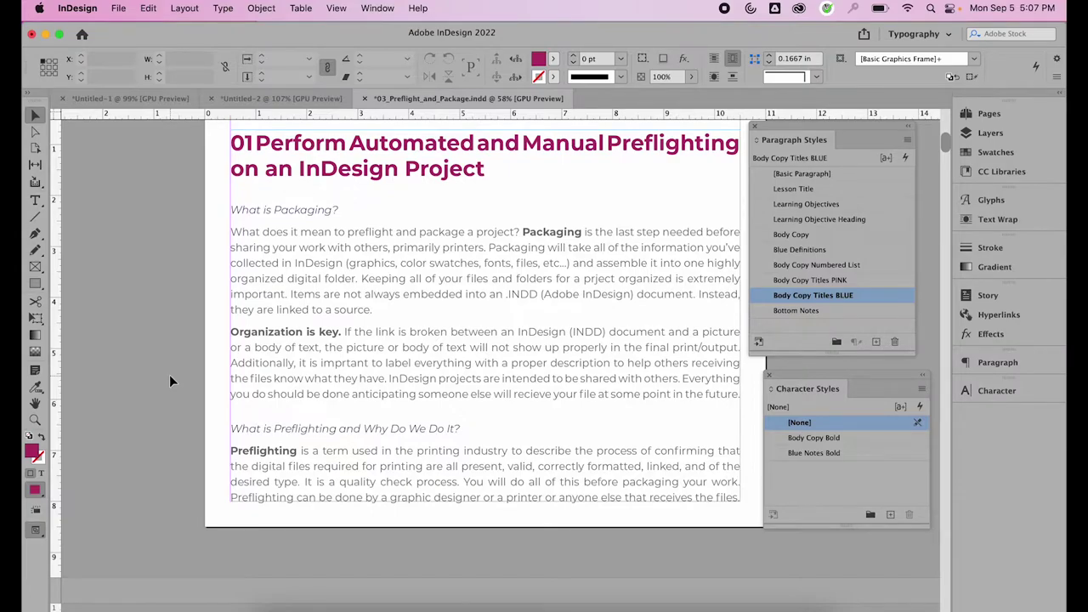
{"action": "scroll", "coordinate": [169, 374], "scroll_direction": "down", "scroll_amount": 5}
{"action": "scroll", "coordinate": [169, 374], "scroll_direction": "up", "scroll_amount": 5}
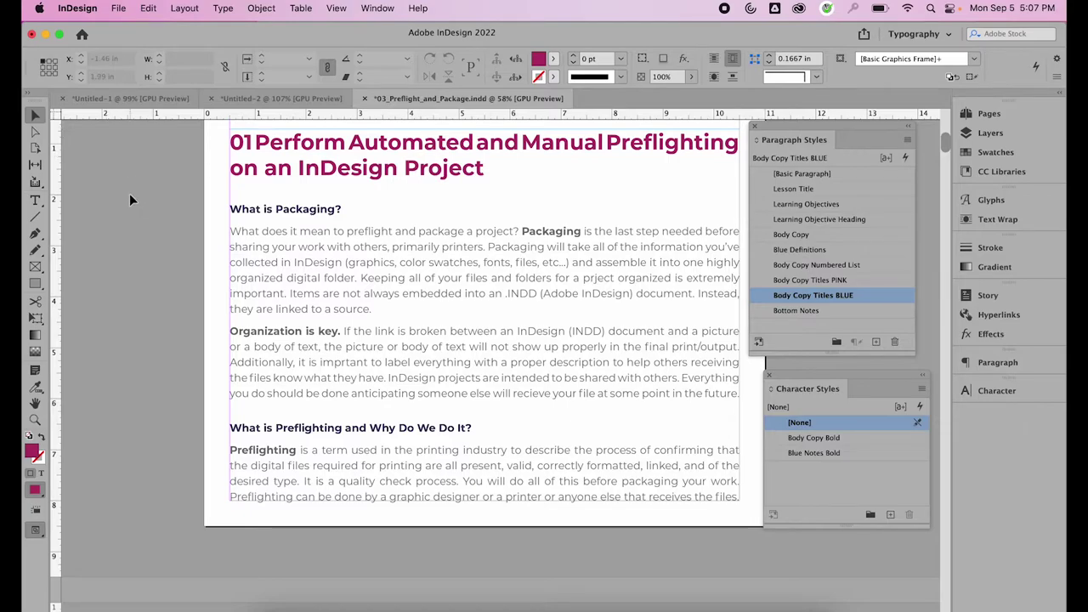
{"action": "scroll", "coordinate": [133, 249], "scroll_direction": "up", "scroll_amount": 5}
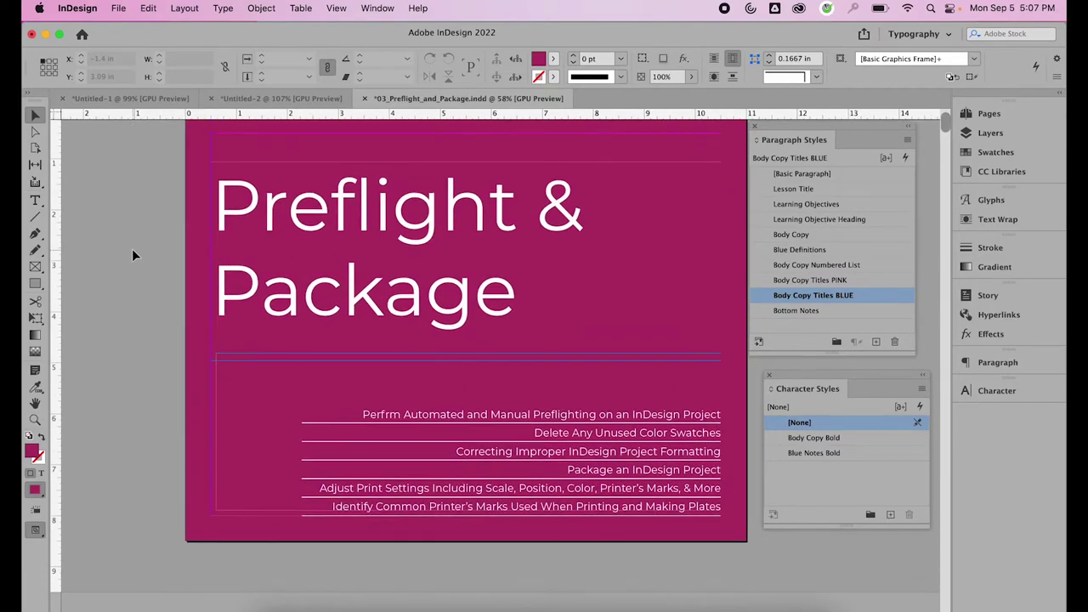
{"action": "scroll", "coordinate": [132, 248], "scroll_direction": "up", "scroll_amount": 1}
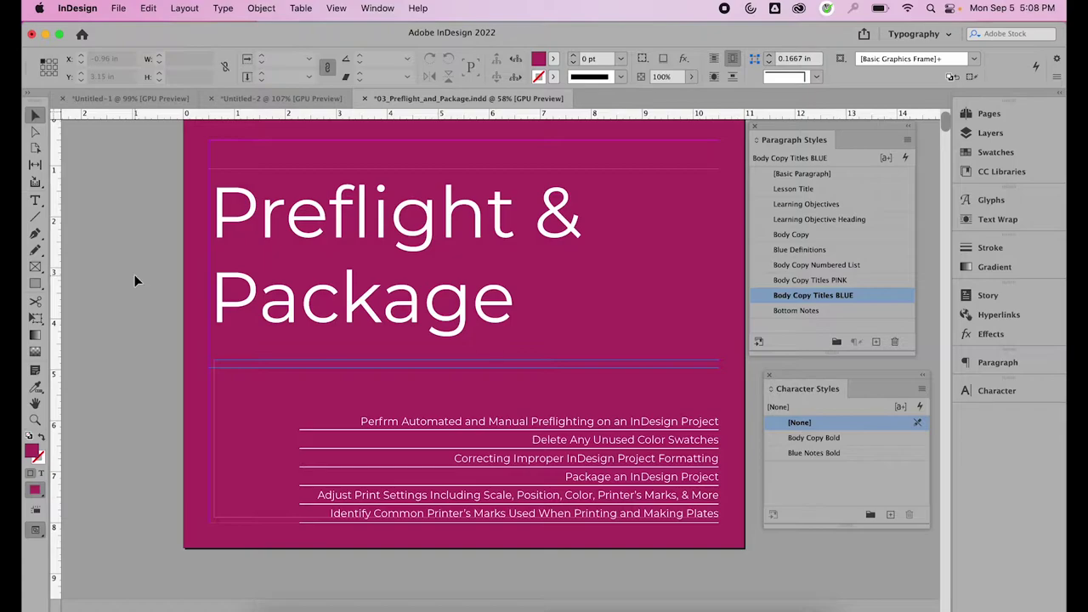
Set the font family of the Body Copy paragraph style to Noteworthy and view the cover page in Presentation mode
{"action": "double_click", "coordinate": [799, 234]}
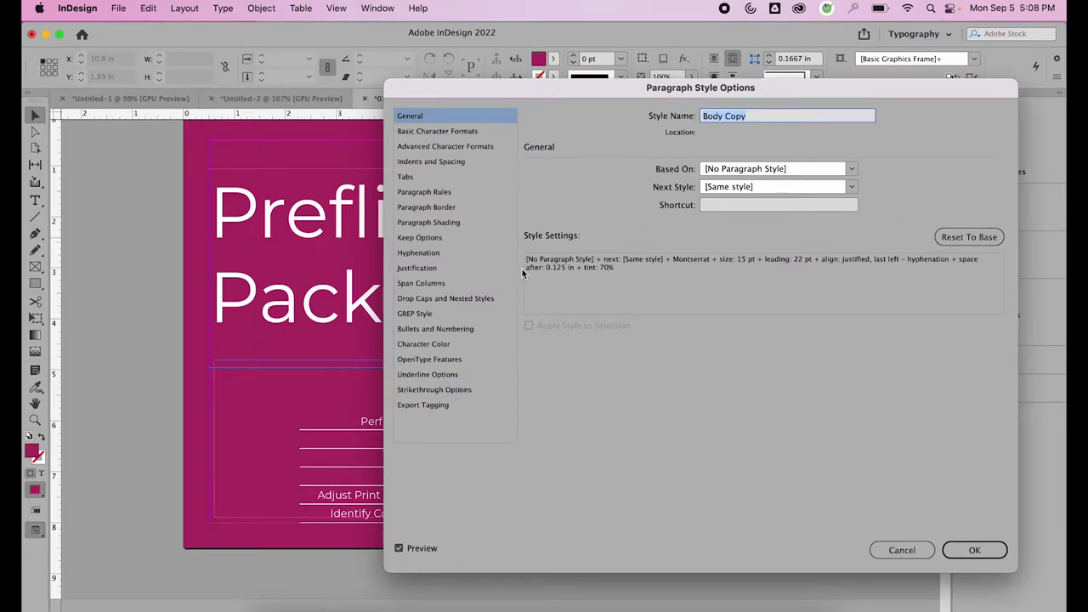
{"action": "left_click", "coordinate": [454, 134]}
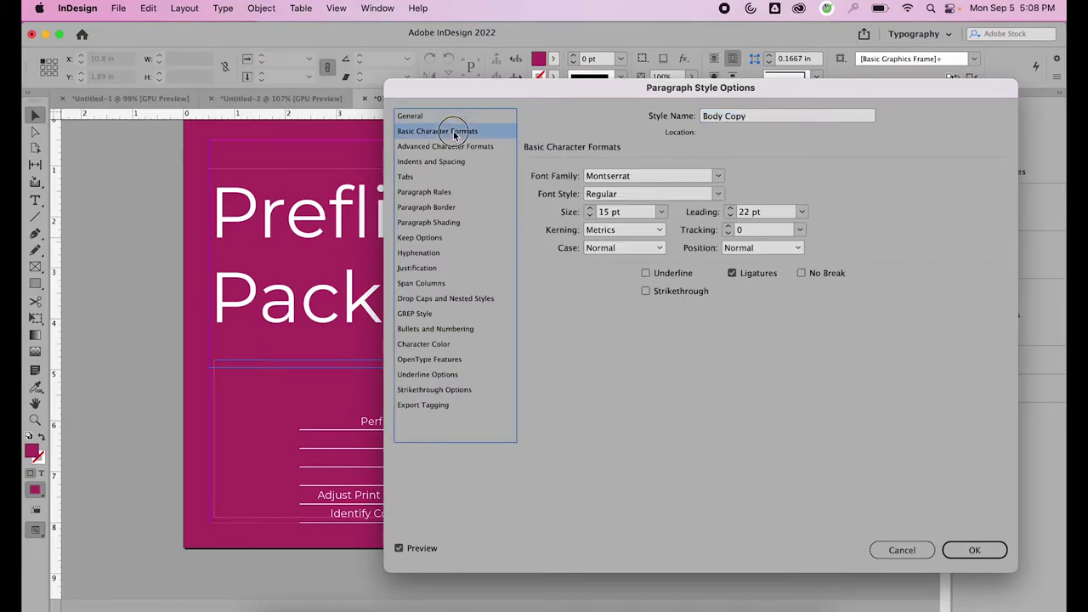
{"action": "left_click", "coordinate": [719, 175]}
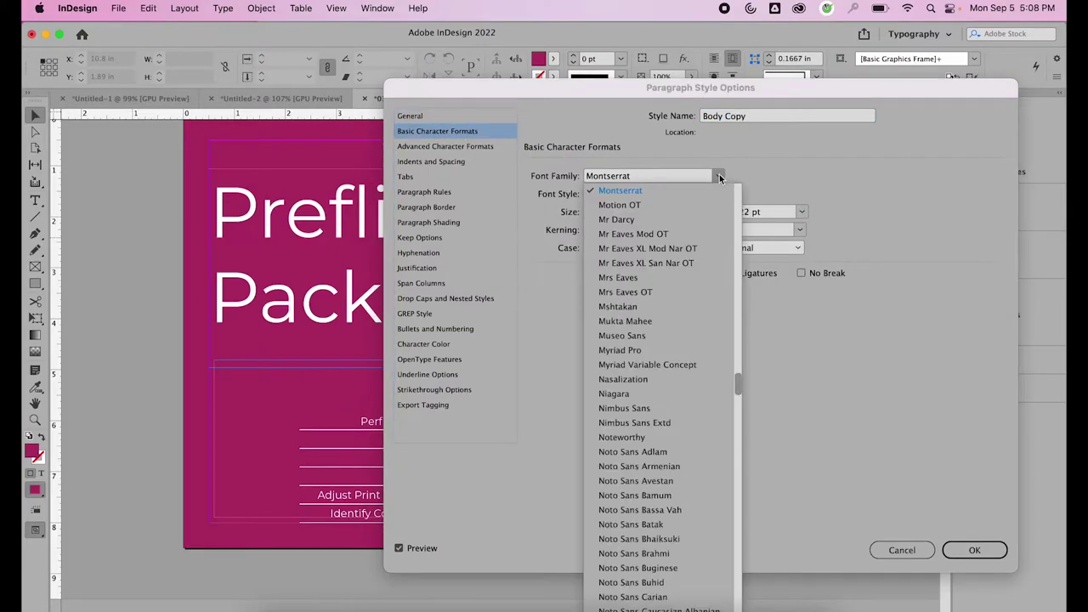
{"action": "left_click", "coordinate": [656, 438]}
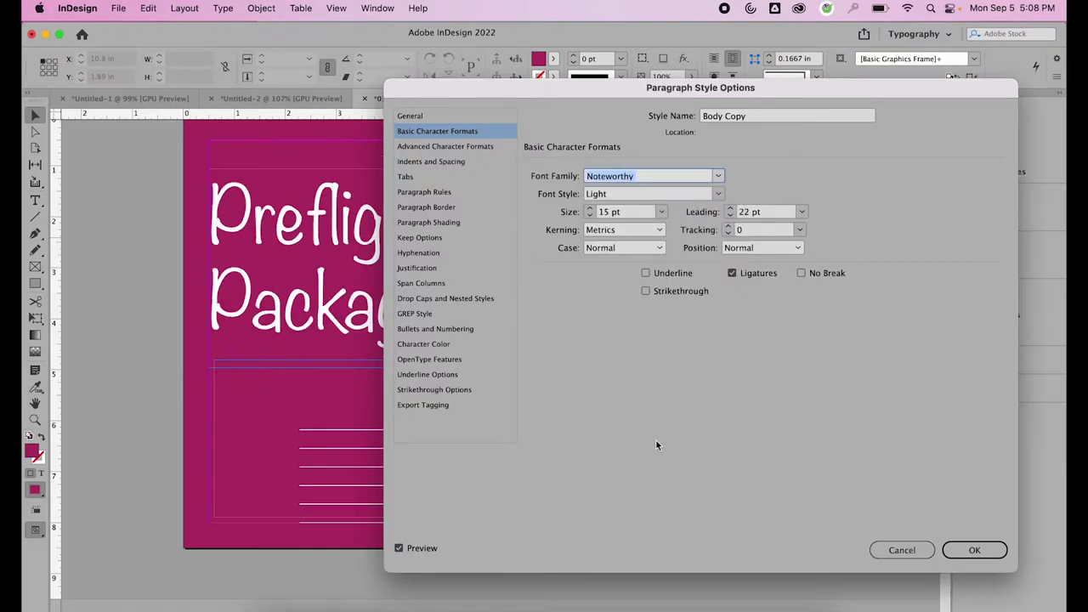
{"action": "left_click", "coordinate": [973, 550]}
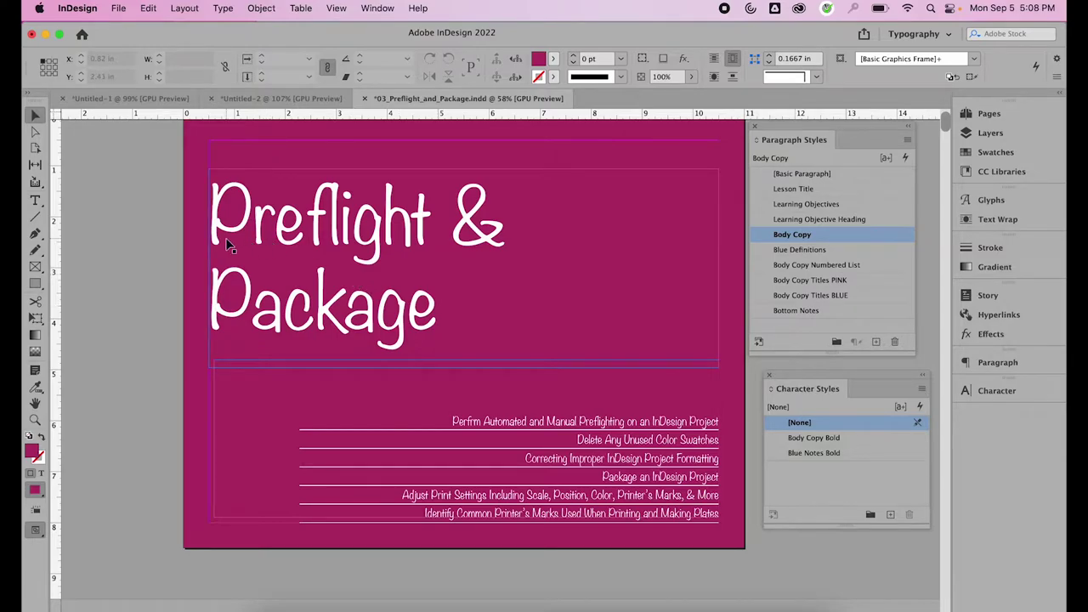
{"action": "left_click_drag", "start_coordinate": [35, 528], "coordinate": [51, 604]}
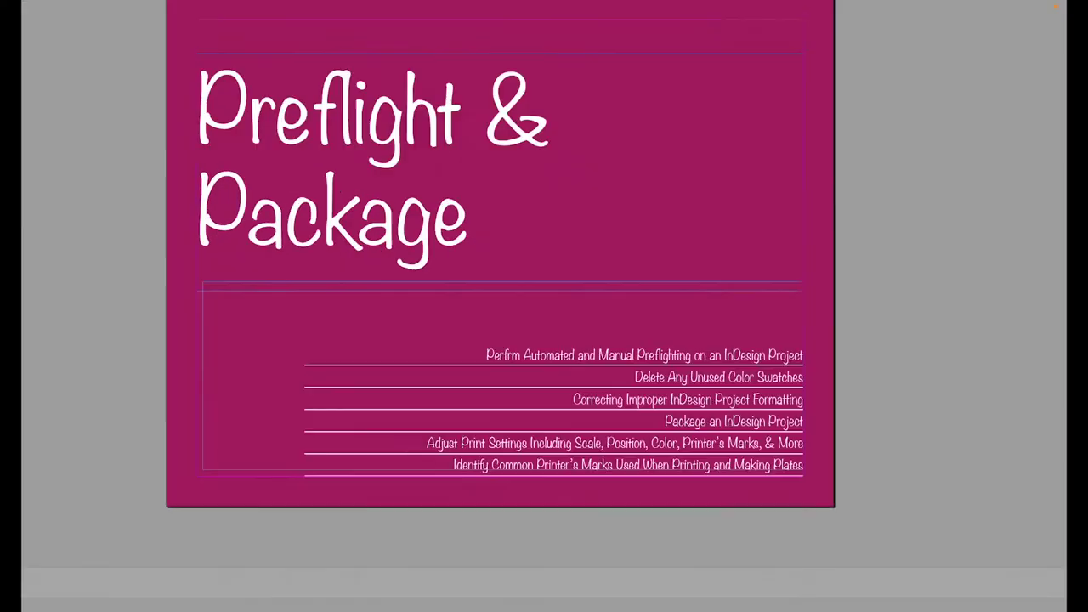
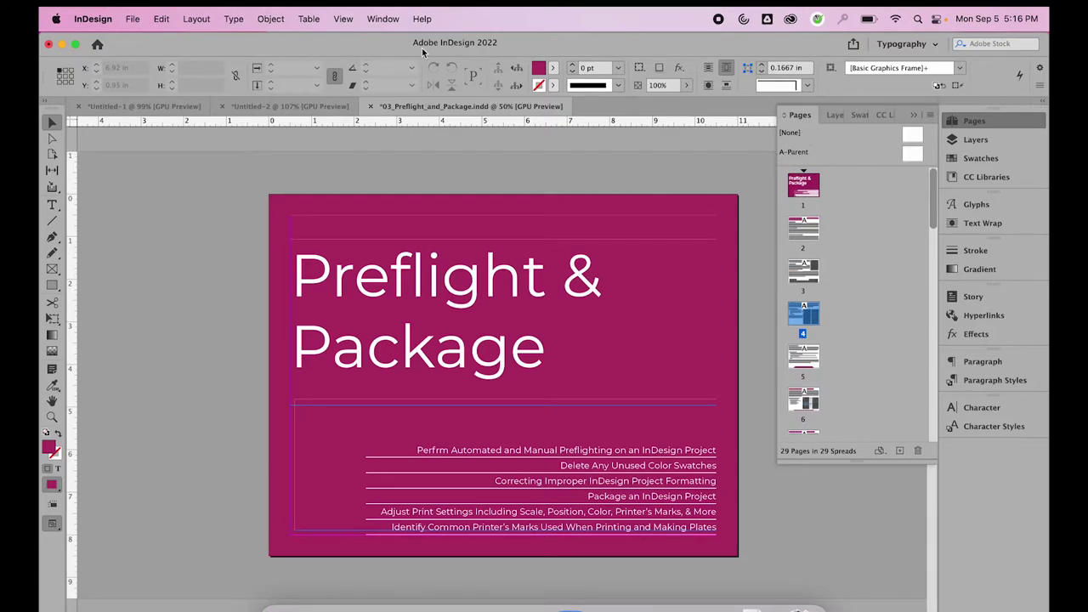
Lengthen the Pages list so that more page thumbnails can be seen at once
{"action": "left_click", "coordinate": [383, 19]}
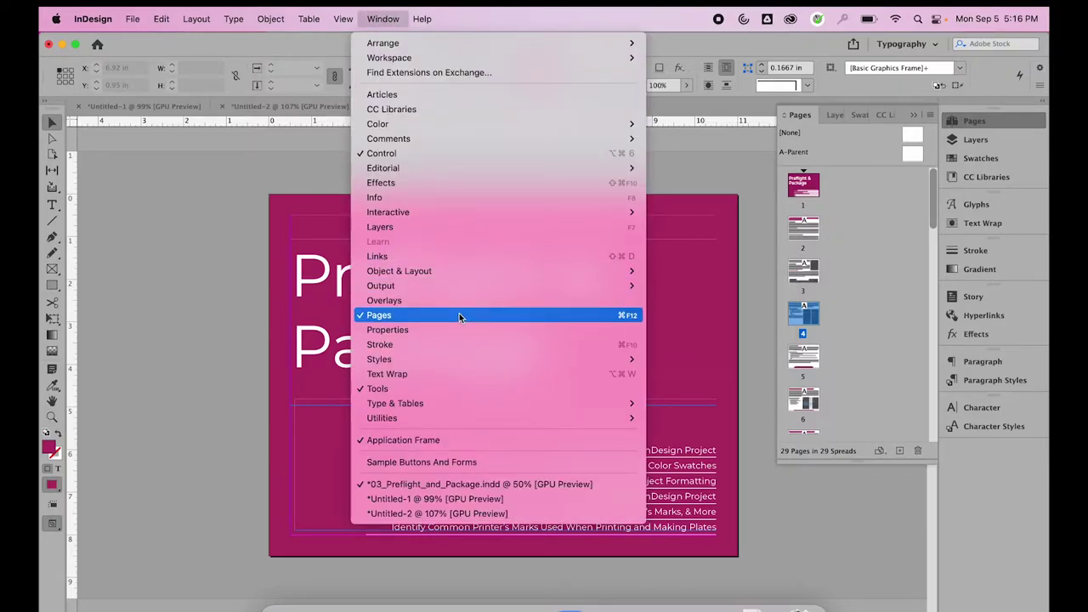
{"action": "left_click", "coordinate": [410, 24]}
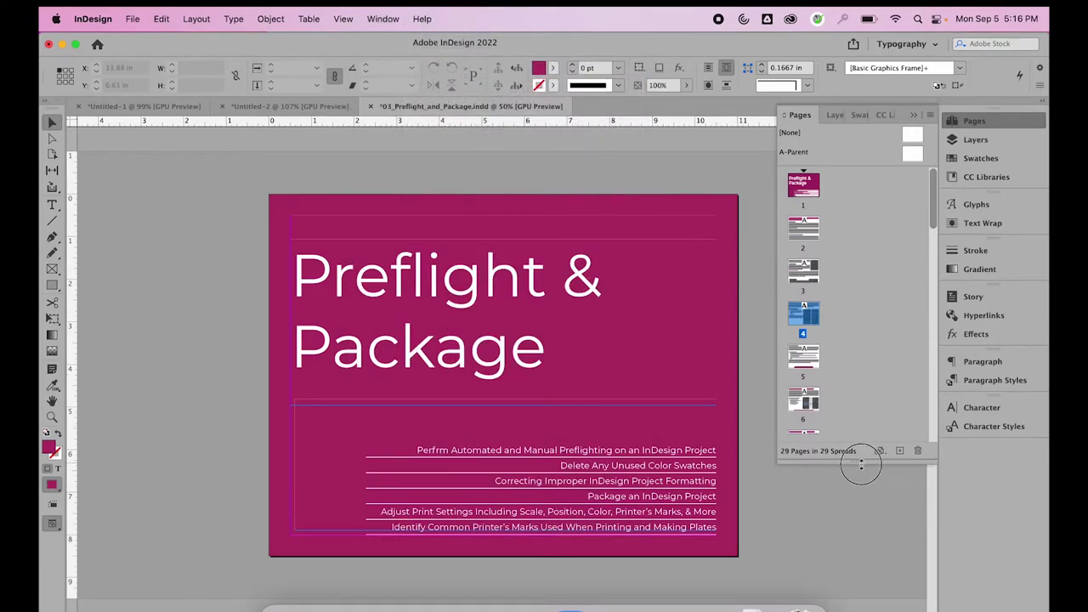
{"action": "left_click_drag", "start_coordinate": [861, 463], "coordinate": [855, 582]}
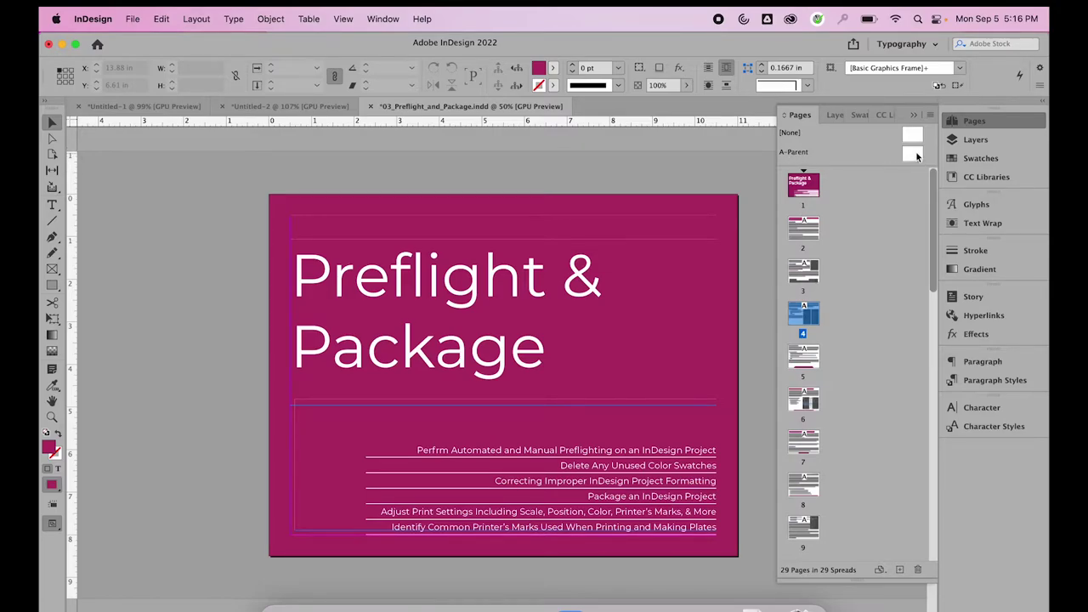
Open the A-Parent page, examine its gray header bar, and check which parent is applied to the document pages
{"action": "double_click", "coordinate": [915, 154]}
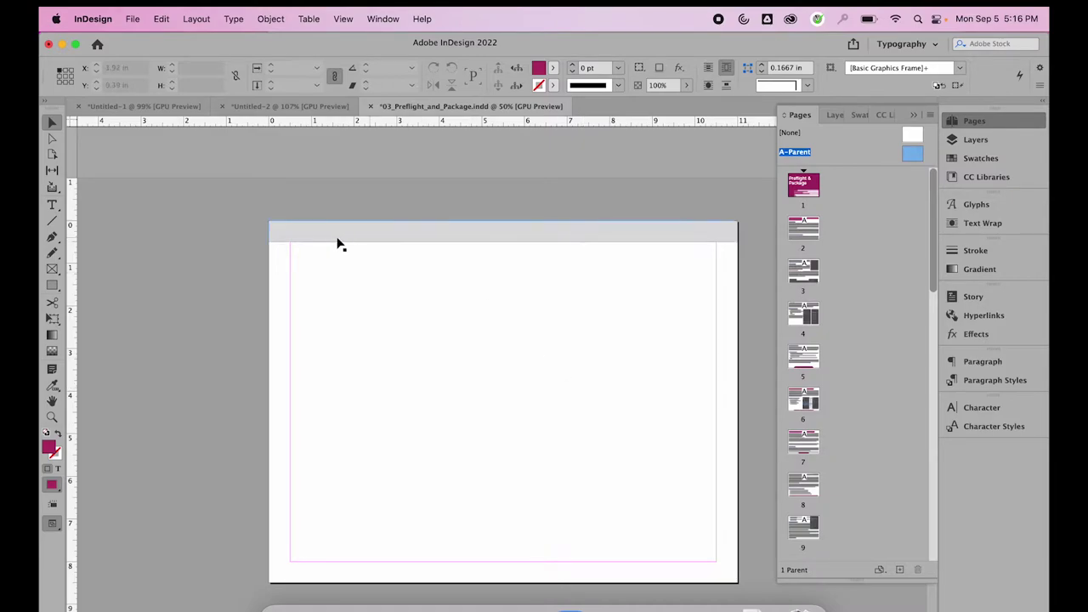
{"action": "left_click", "coordinate": [275, 234]}
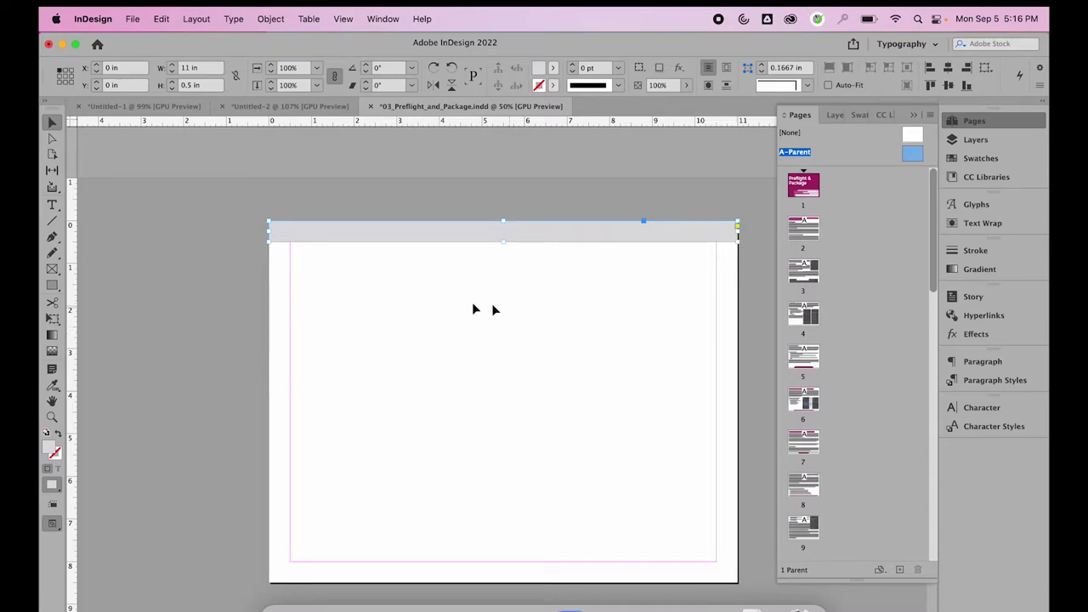
{"action": "left_click", "coordinate": [230, 279]}
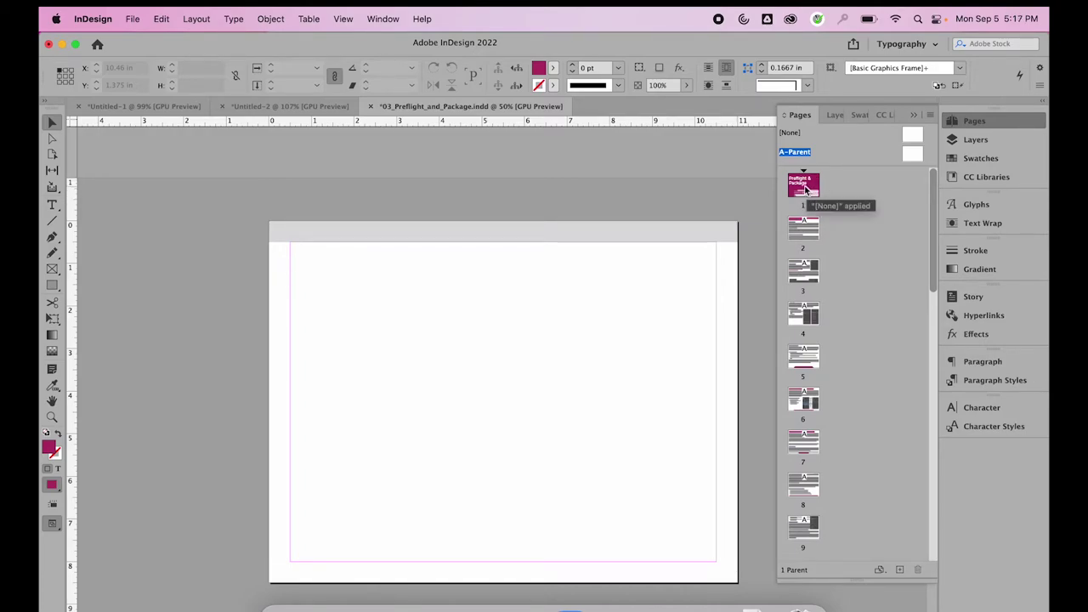
{"action": "left_click_drag", "start_coordinate": [797, 198], "coordinate": [799, 183]}
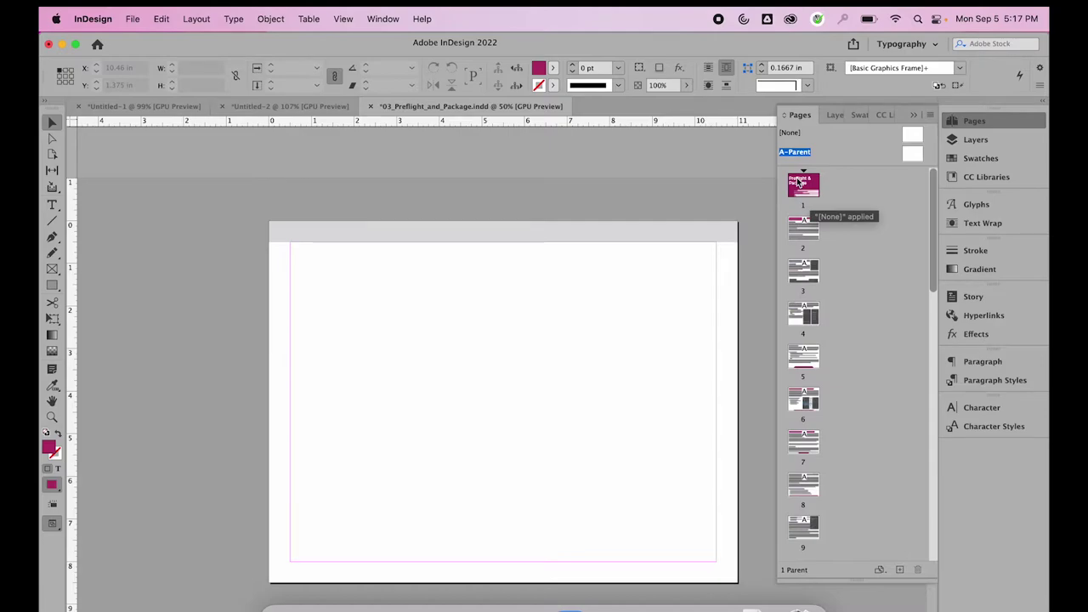
{"action": "left_click", "coordinate": [813, 366], "text": "alt"}
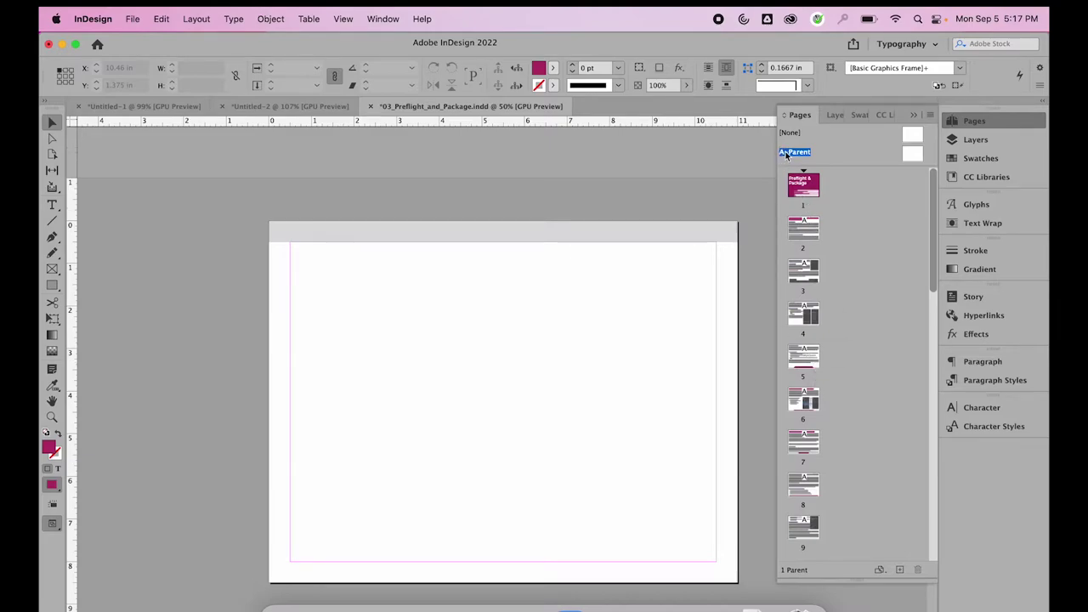
{"action": "left_click", "coordinate": [878, 212]}
View pages 2 to 5 to examine how the A-Parent header bar is used on them
{"action": "double_click", "coordinate": [804, 228]}
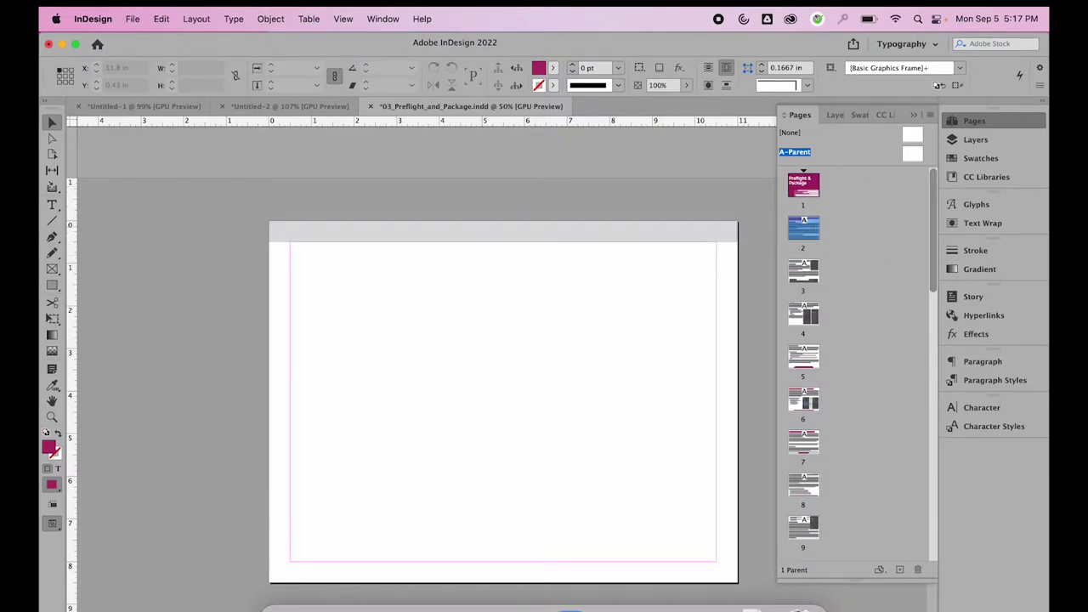
{"action": "double_click", "coordinate": [810, 277]}
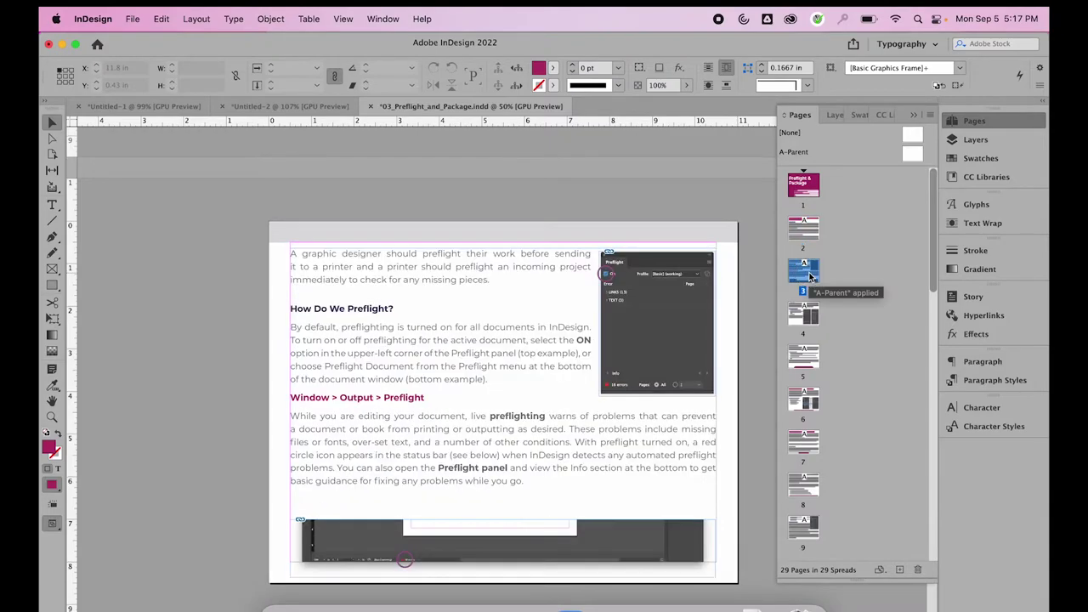
{"action": "double_click", "coordinate": [807, 317]}
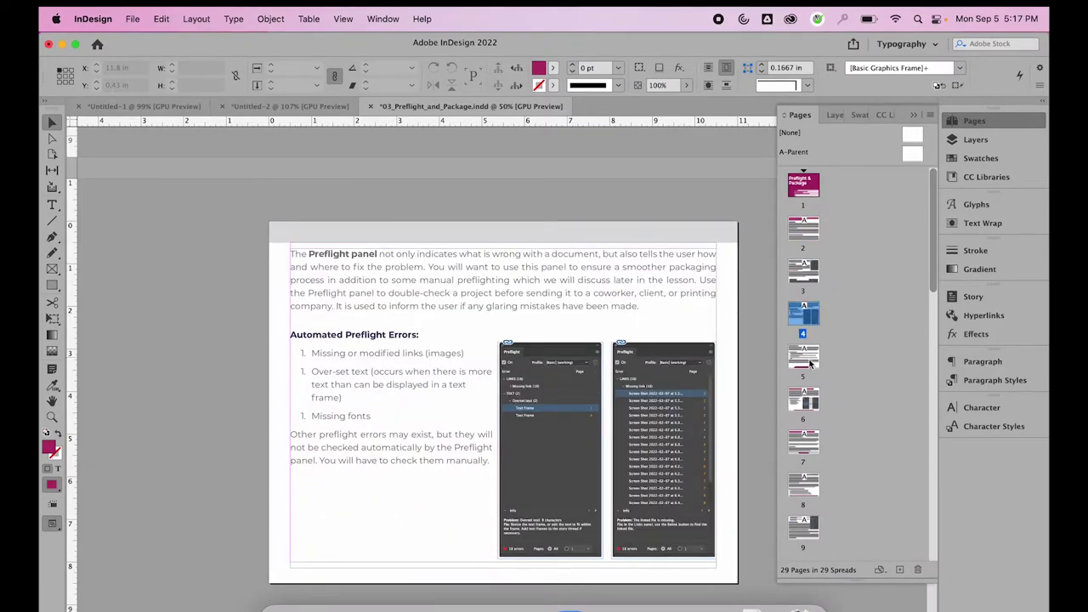
{"action": "double_click", "coordinate": [807, 361]}
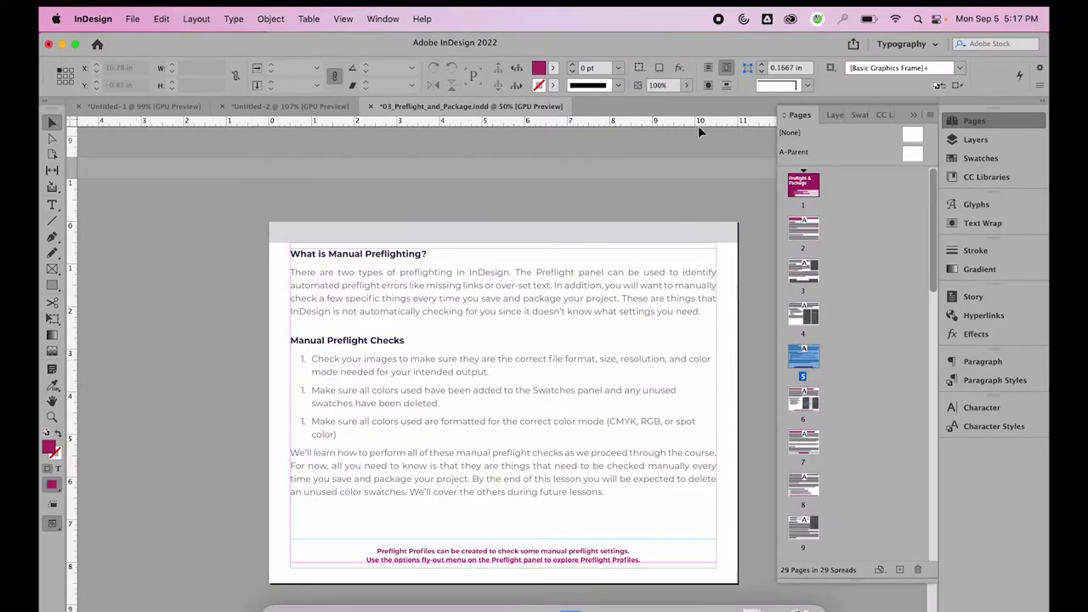
Fill the header bar on the A-Parent page with the InDesign Pink swatch
{"action": "double_click", "coordinate": [911, 155]}
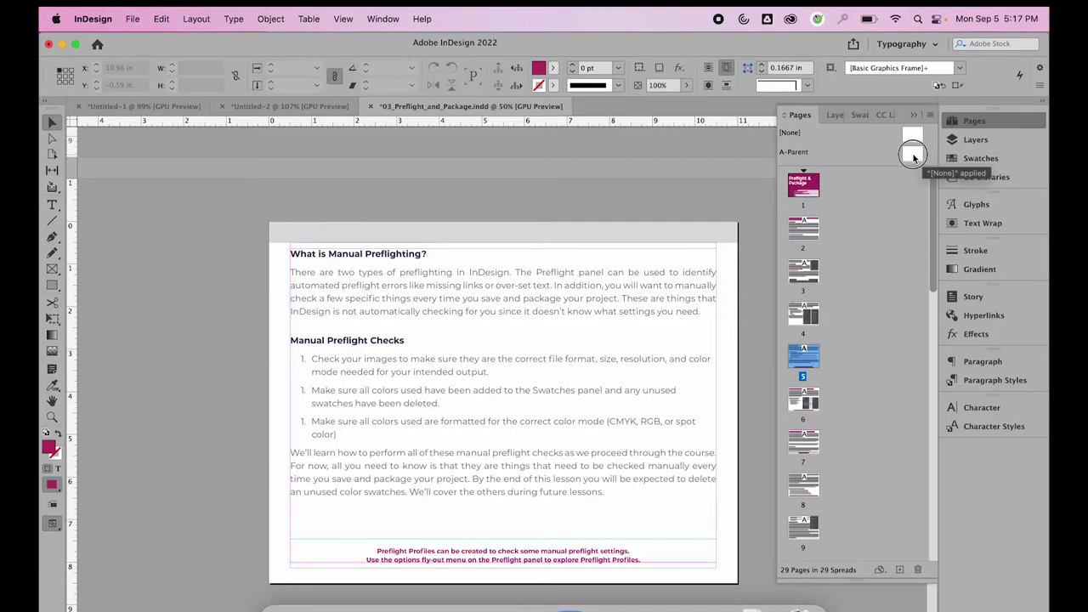
{"action": "left_click", "coordinate": [458, 233]}
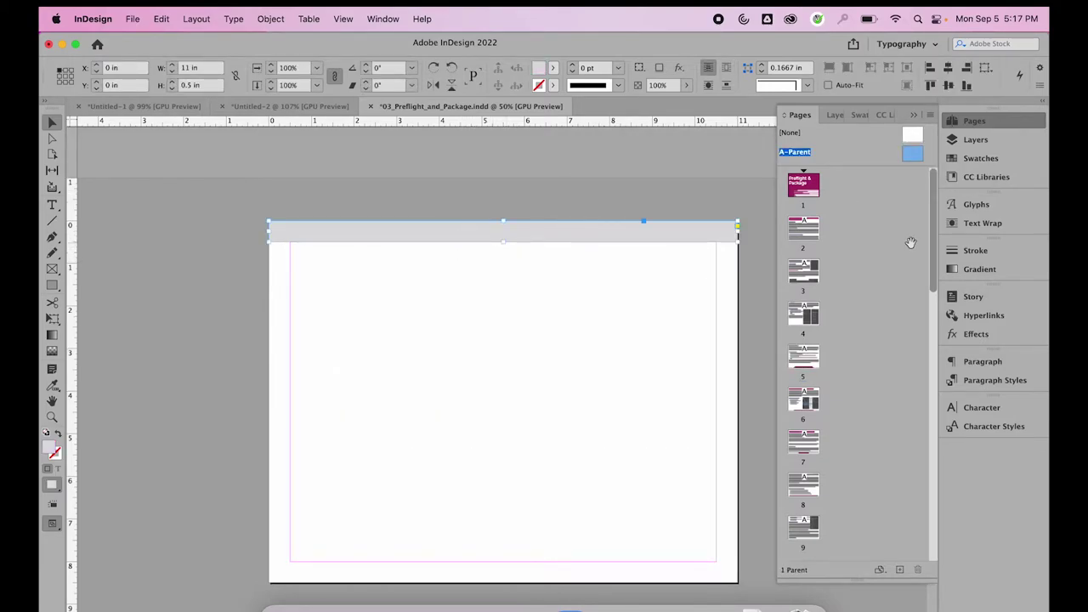
{"action": "left_click", "coordinate": [996, 159]}
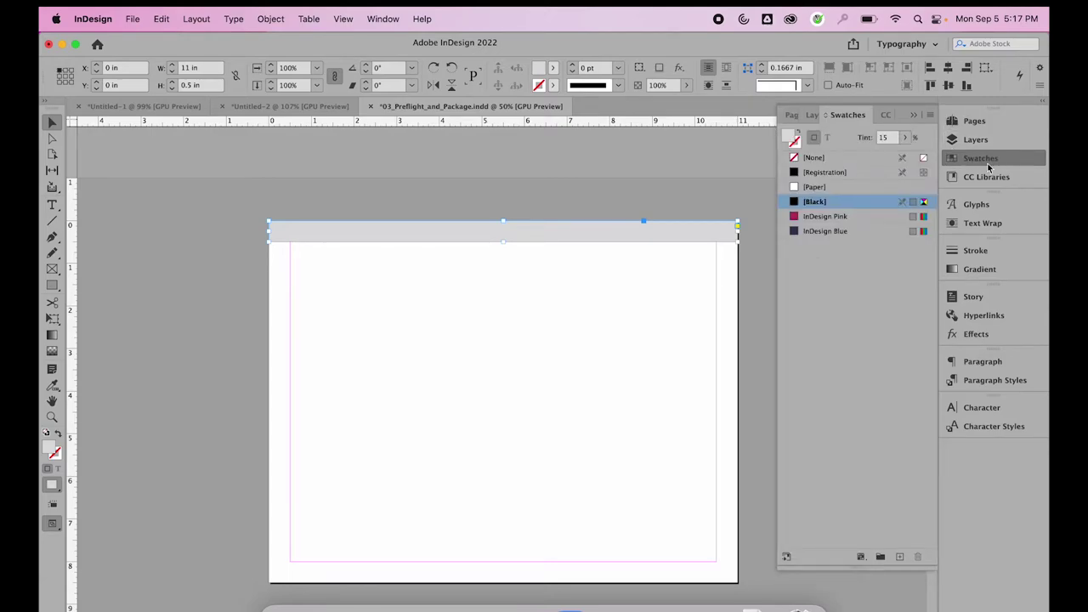
{"action": "left_click", "coordinate": [799, 217]}
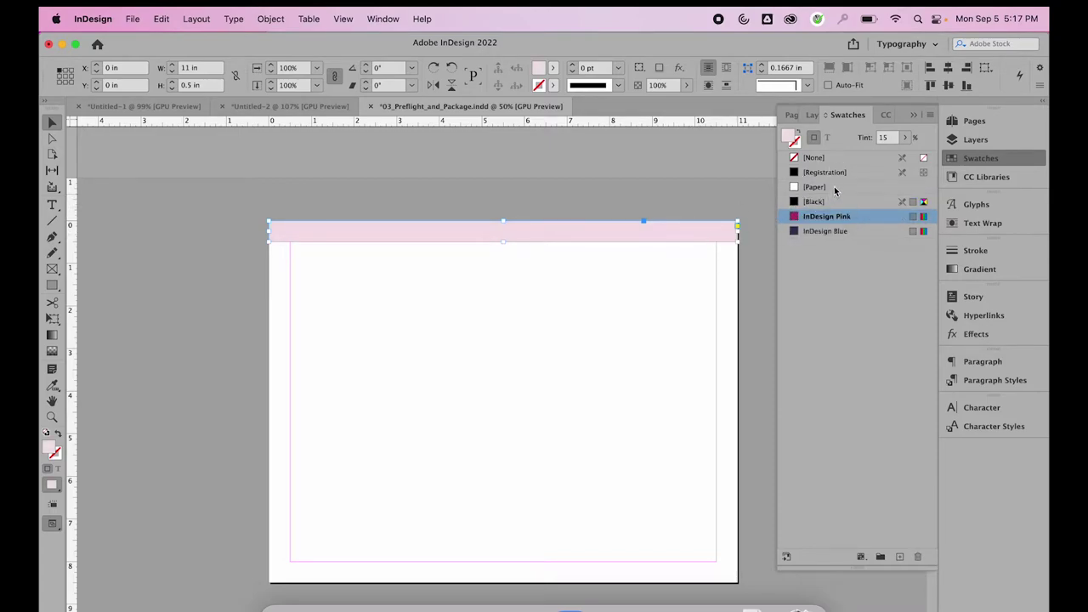
View pages 3 and 4 to check the pink header bar from the parent page
{"action": "left_click", "coordinate": [974, 121]}
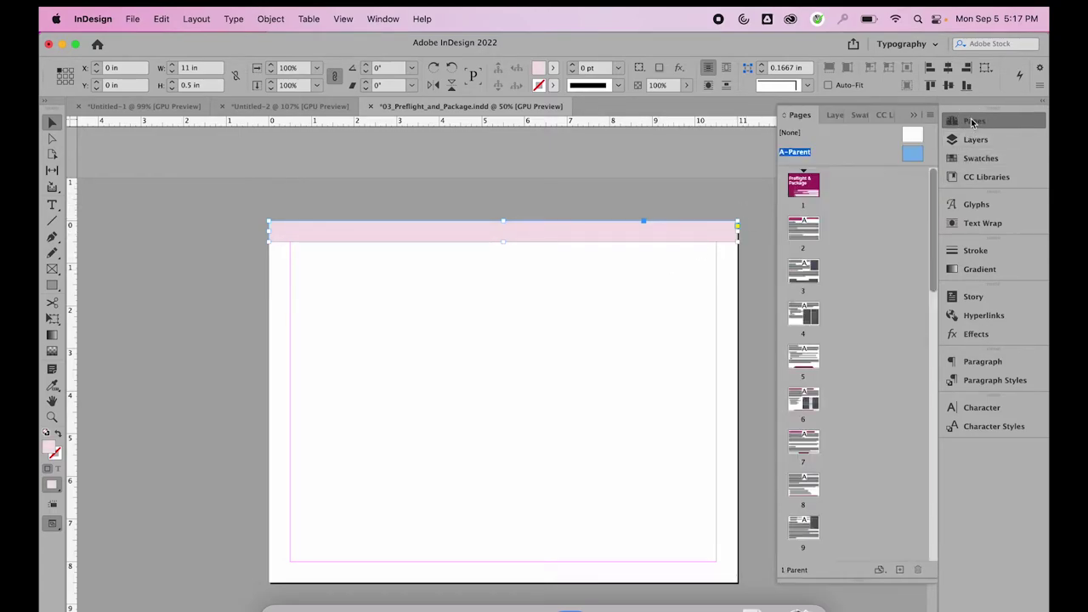
{"action": "left_click_drag", "start_coordinate": [916, 160], "coordinate": [800, 238]}
{"action": "double_click", "coordinate": [805, 278]}
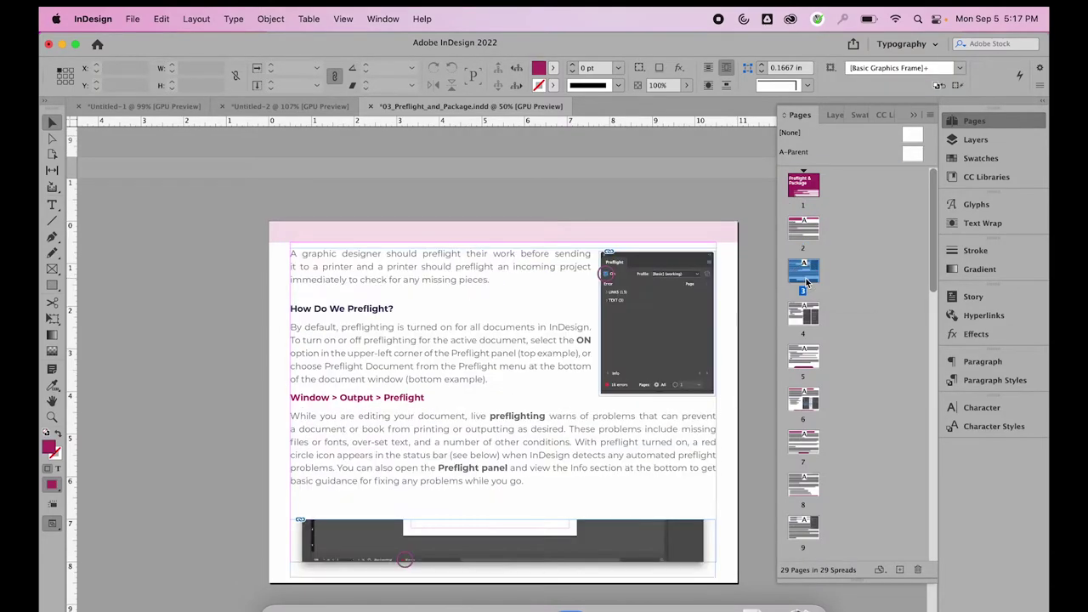
{"action": "double_click", "coordinate": [806, 314]}
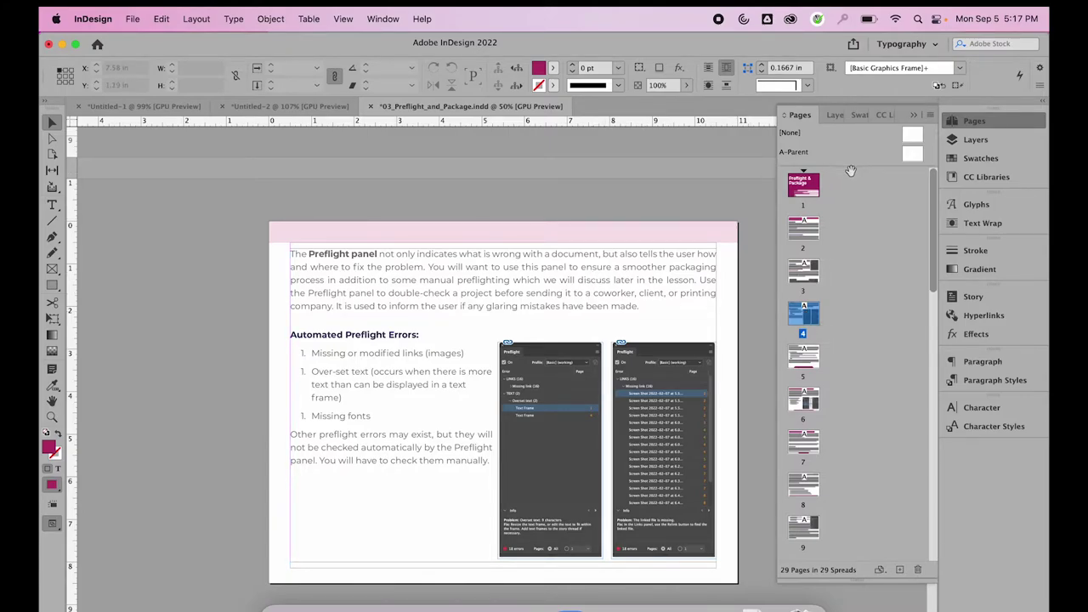
Fill the header bar on the A-Parent page with the InDesign Blue swatch
{"action": "double_click", "coordinate": [912, 157]}
{"action": "left_click", "coordinate": [634, 231]}
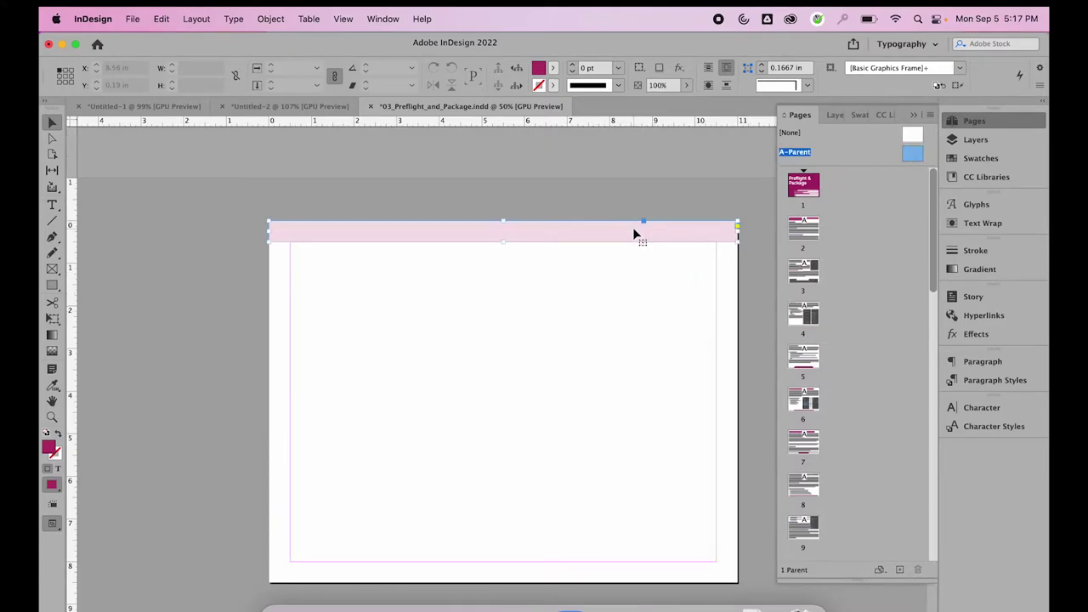
{"action": "left_click", "coordinate": [978, 158]}
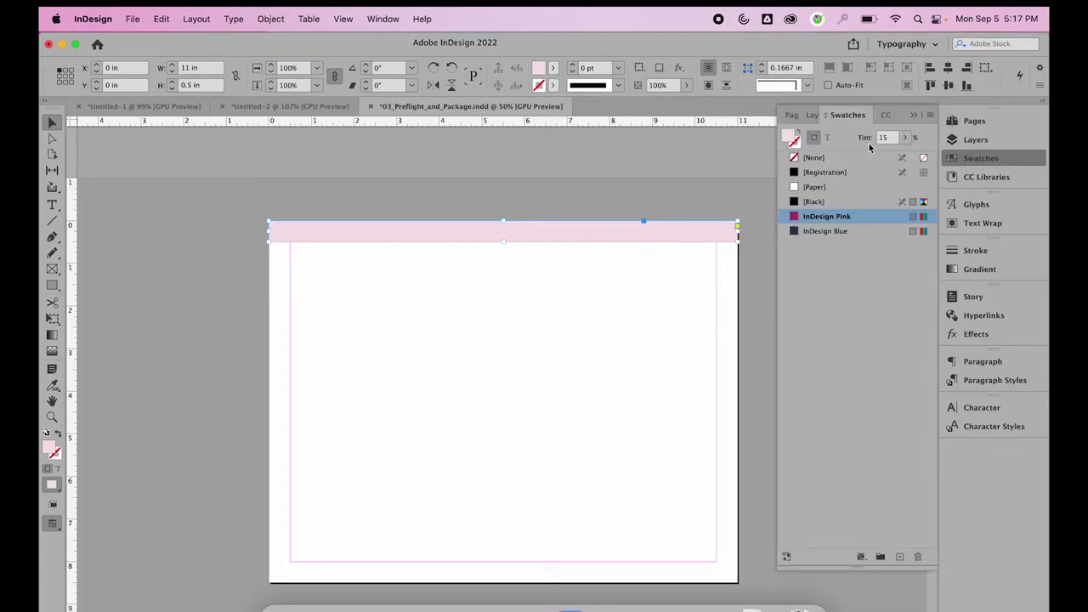
{"action": "left_click", "coordinate": [821, 232]}
{"action": "left_click", "coordinate": [745, 292]}
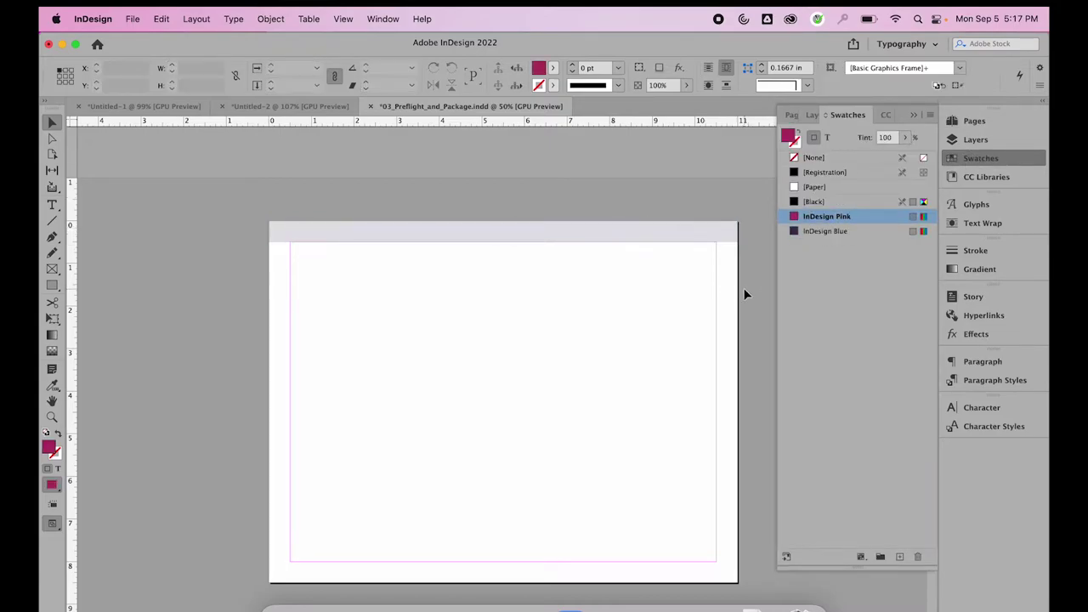
{"action": "left_click", "coordinate": [668, 225]}
{"action": "left_click", "coordinate": [829, 231]}
{"action": "left_click", "coordinate": [727, 187]}
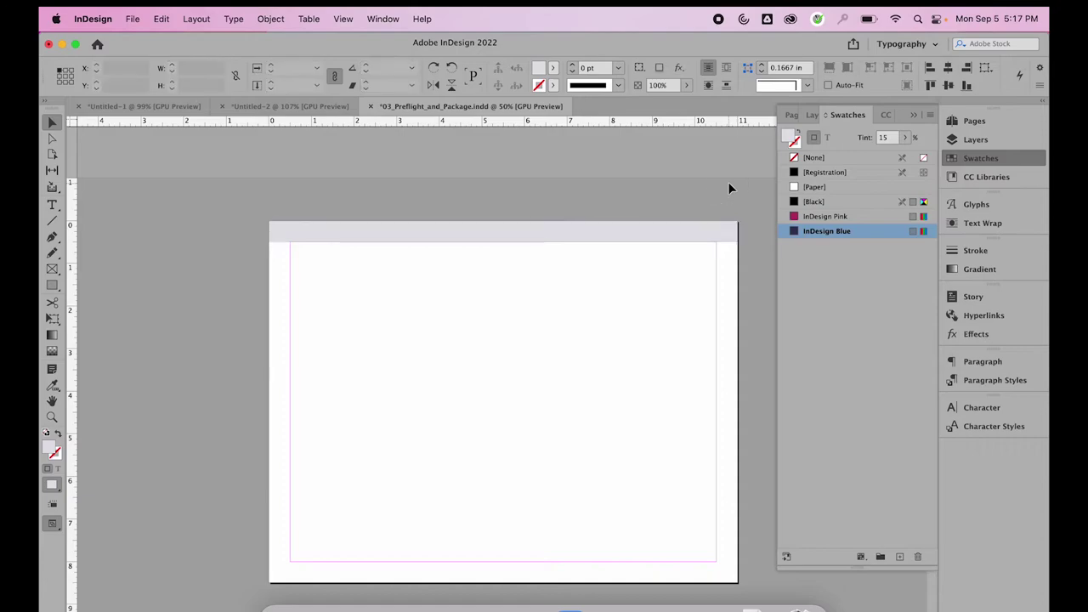
{"action": "key", "text": "super+z"}
View pages 2 to 4 to check the blue header bar from the parent page
{"action": "left_click", "coordinate": [974, 121]}
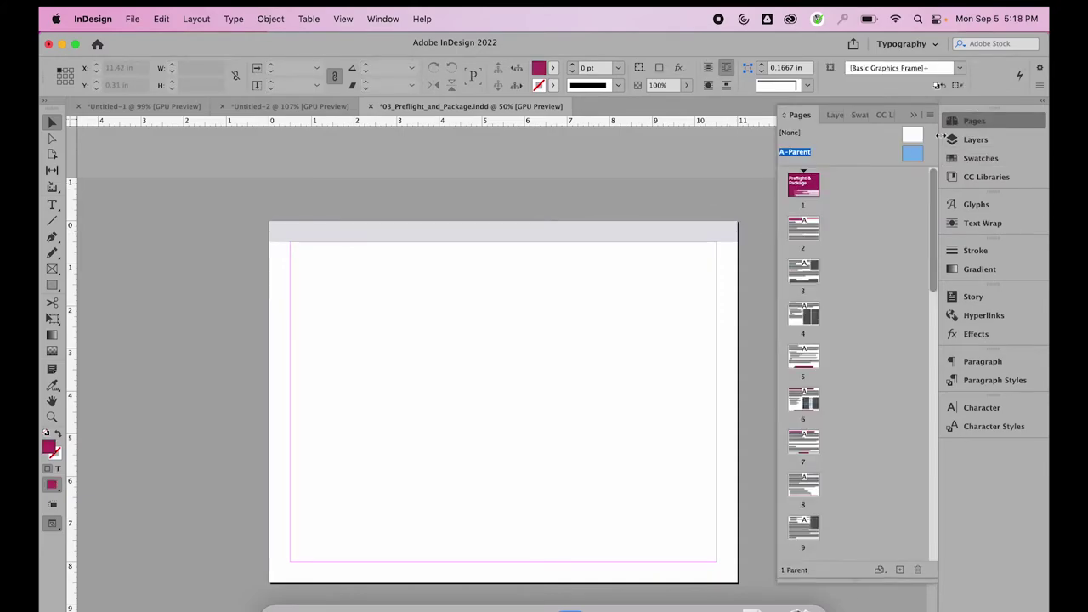
{"action": "double_click", "coordinate": [803, 228]}
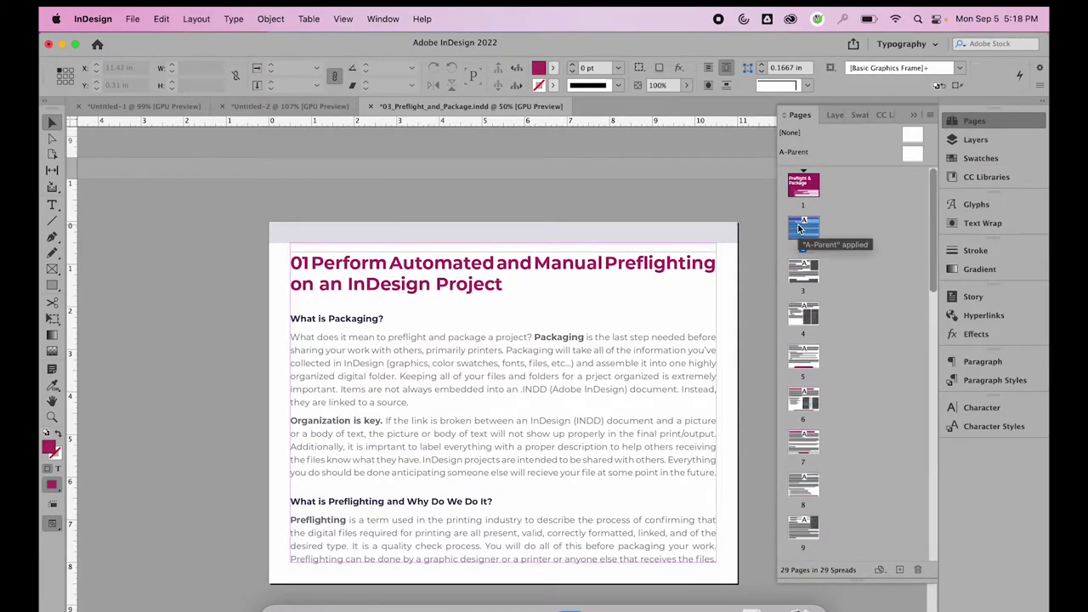
{"action": "double_click", "coordinate": [803, 270]}
{"action": "double_click", "coordinate": [803, 313]}
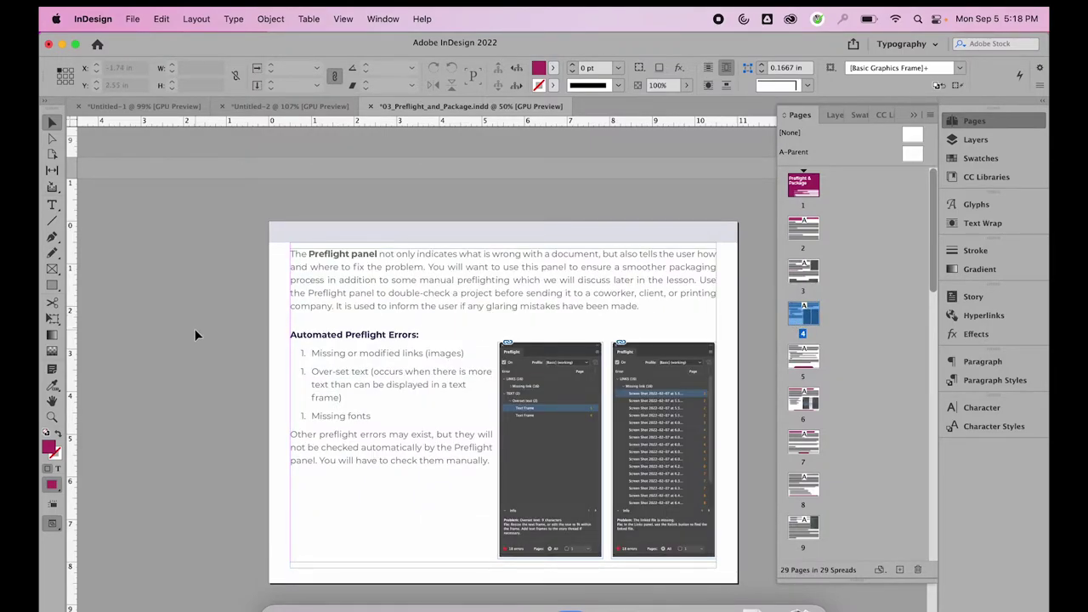
Fill the header bar on the A-Parent page with the [Black] swatch
{"action": "double_click", "coordinate": [913, 156]}
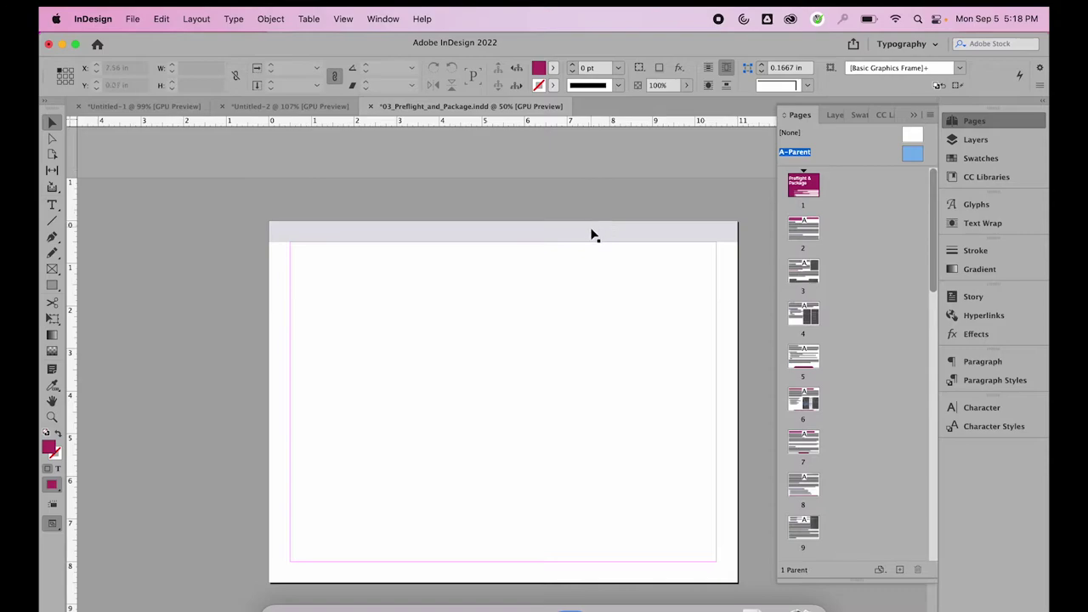
{"action": "left_click", "coordinate": [590, 233]}
{"action": "left_click", "coordinate": [979, 157]}
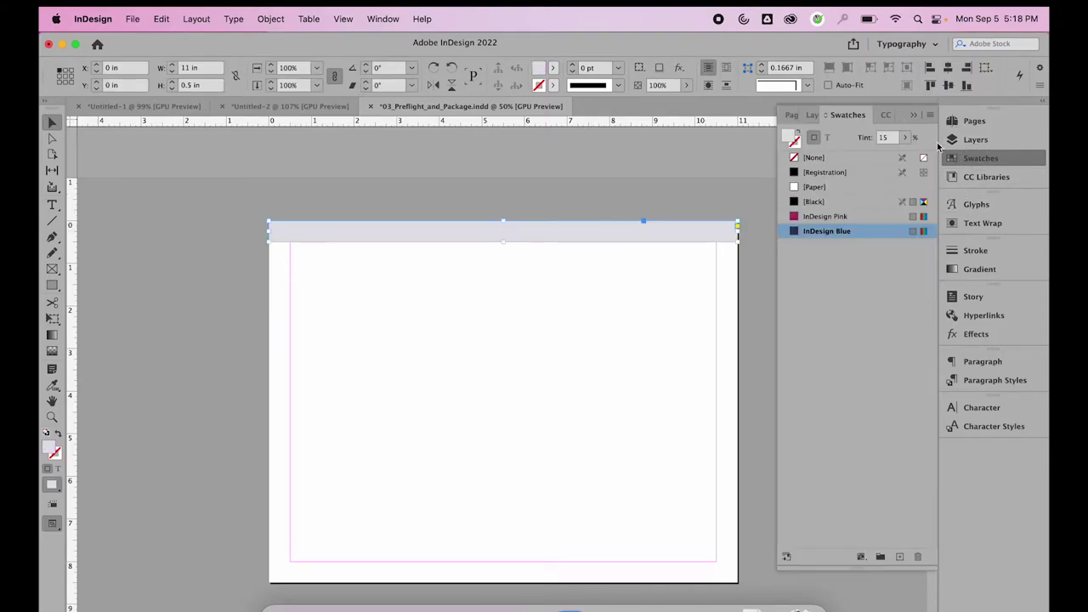
{"action": "left_click", "coordinate": [793, 202]}
{"action": "left_click", "coordinate": [258, 293]}
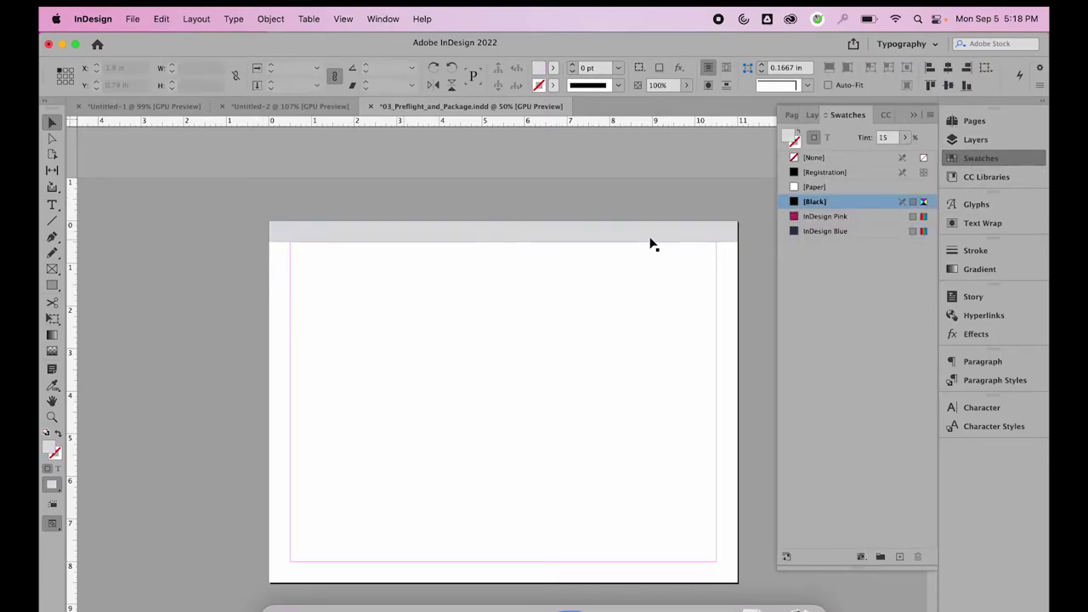
{"action": "left_click", "coordinate": [825, 216]}
View pages 2 to 4 to check the gray header bar from the parent page
{"action": "left_click", "coordinate": [974, 123]}
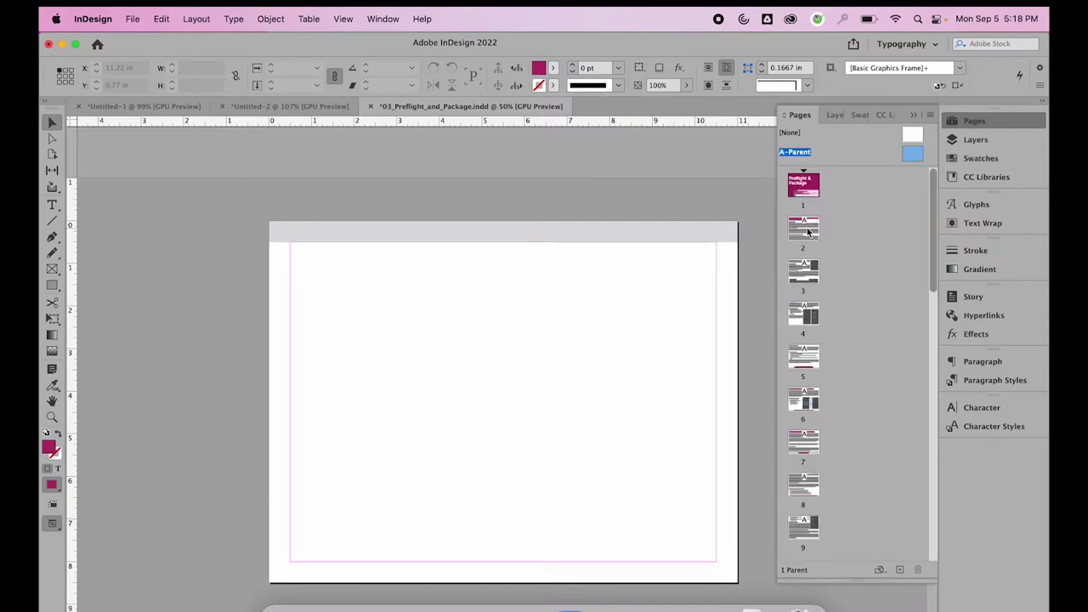
{"action": "double_click", "coordinate": [806, 228]}
{"action": "double_click", "coordinate": [808, 275]}
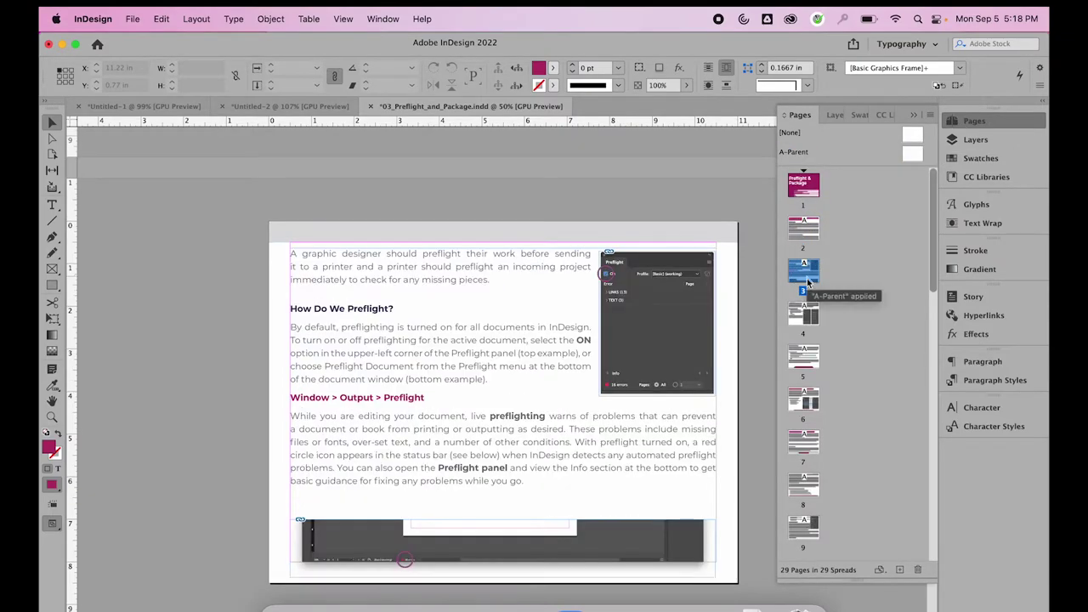
{"action": "double_click", "coordinate": [807, 315]}
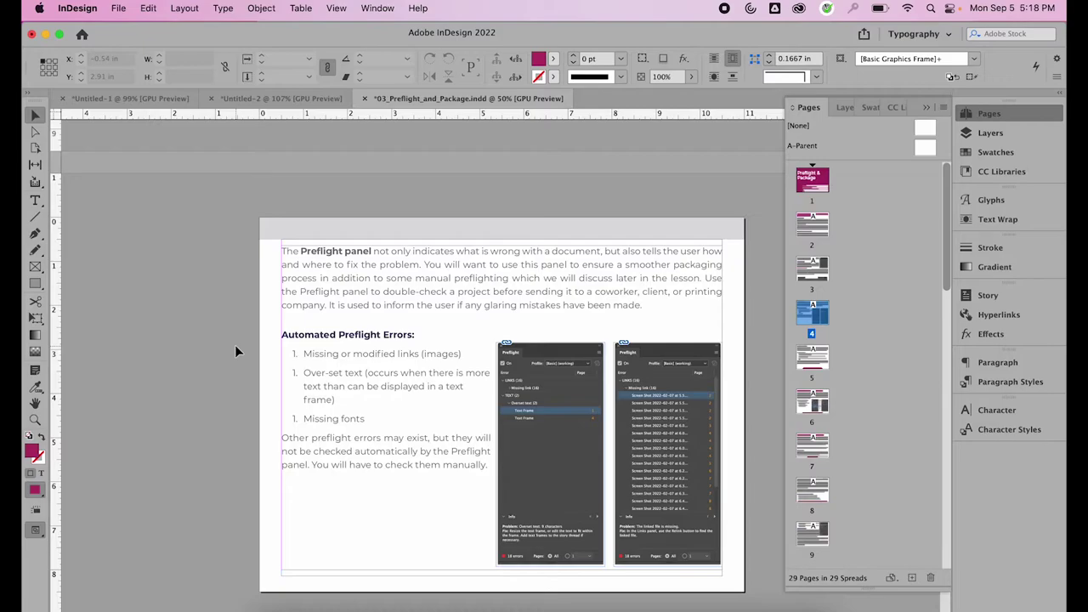
{"action": "scroll", "coordinate": [235, 345], "scroll_direction": "up", "scroll_amount": 10}
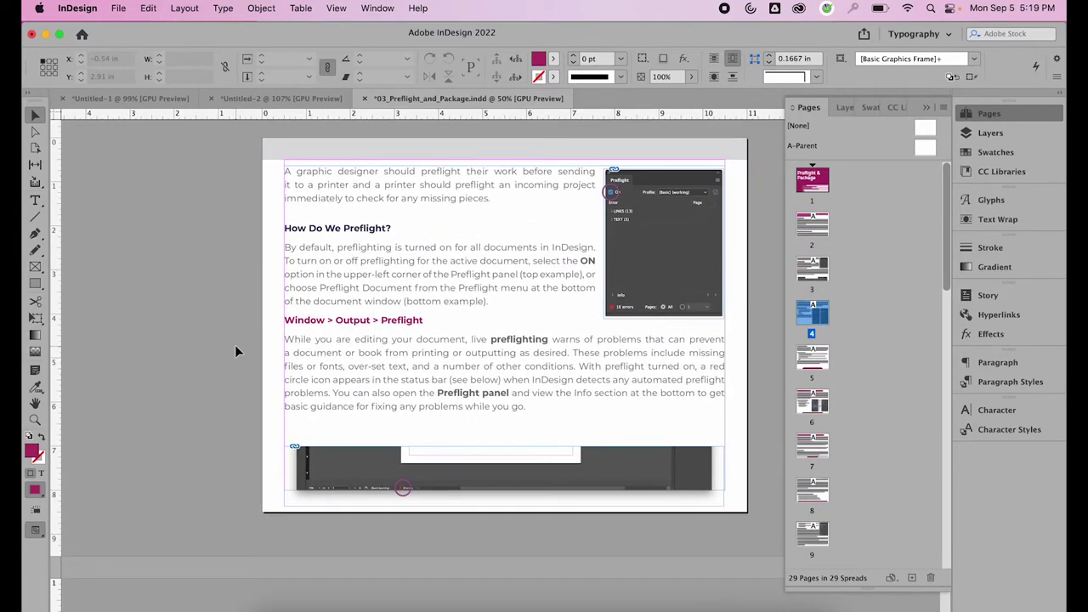
Start a spelling check, examine its search scope choices, and close it without changing any word
{"action": "left_click", "coordinate": [148, 7]}
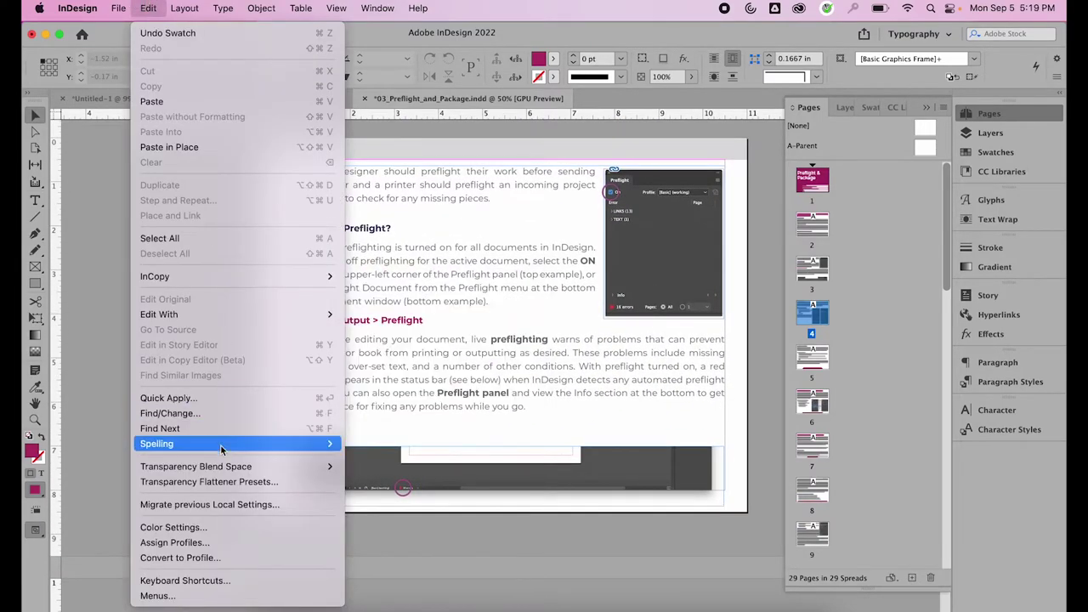
{"action": "mouse_move", "coordinate": [222, 453]}
{"action": "left_click", "coordinate": [370, 444]}
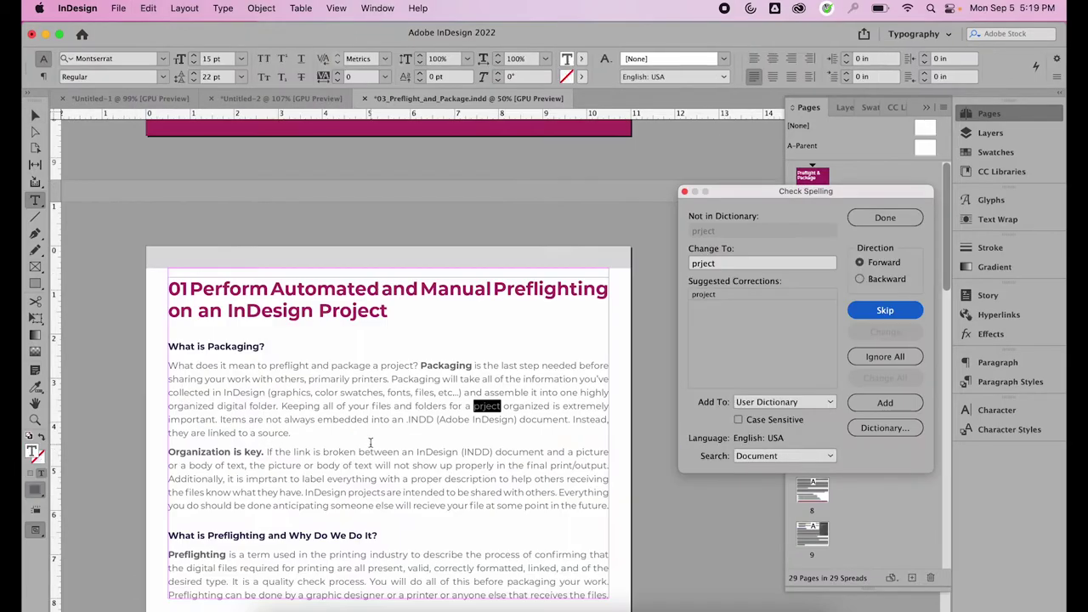
{"action": "left_click_drag", "start_coordinate": [773, 192], "coordinate": [552, 210]}
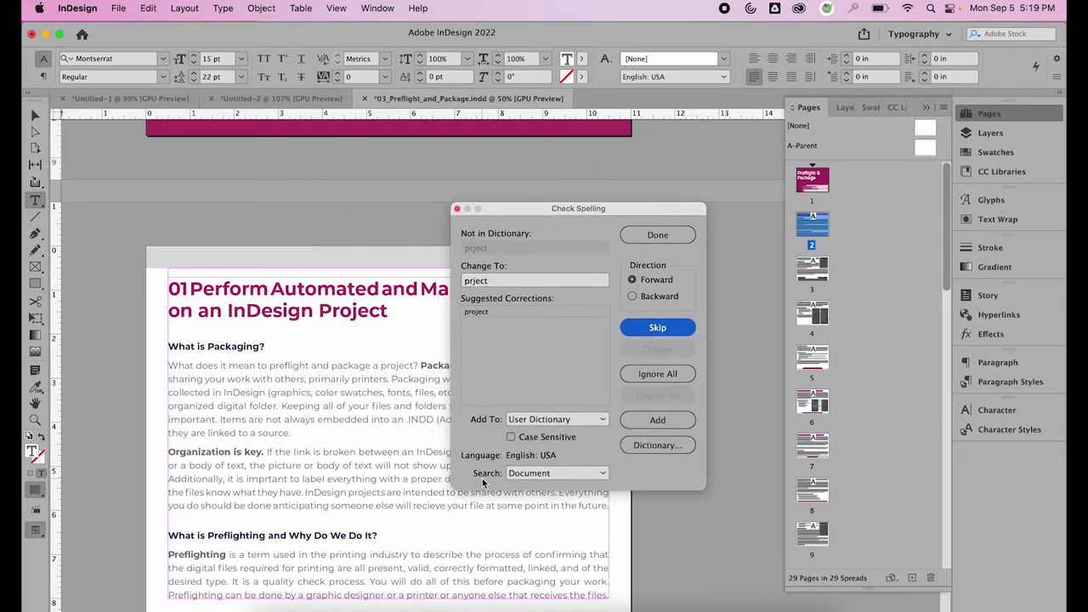
{"action": "left_click", "coordinate": [596, 474]}
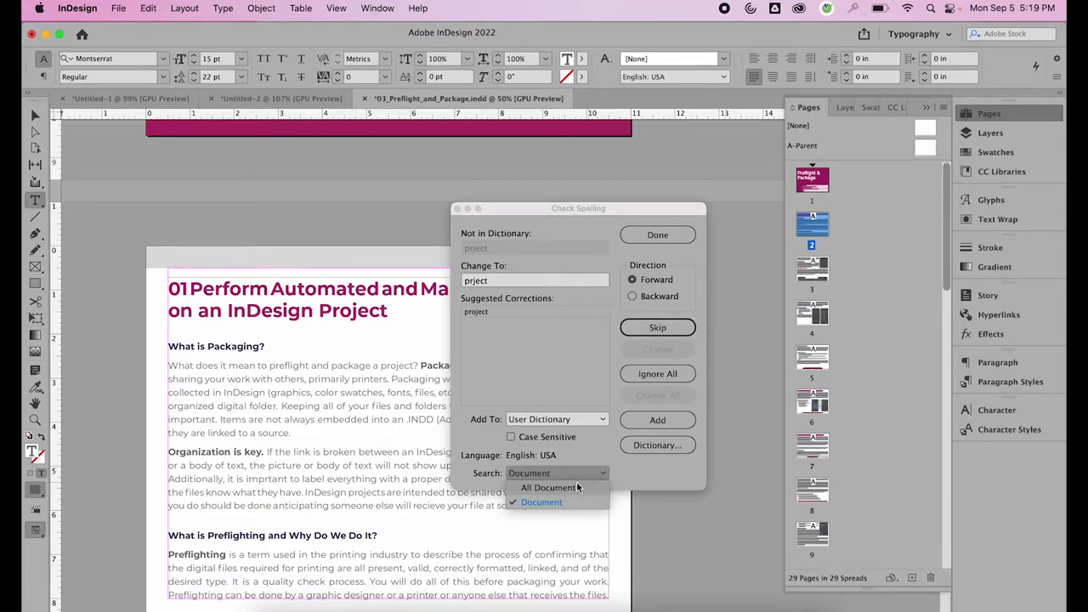
{"action": "left_click", "coordinate": [639, 394]}
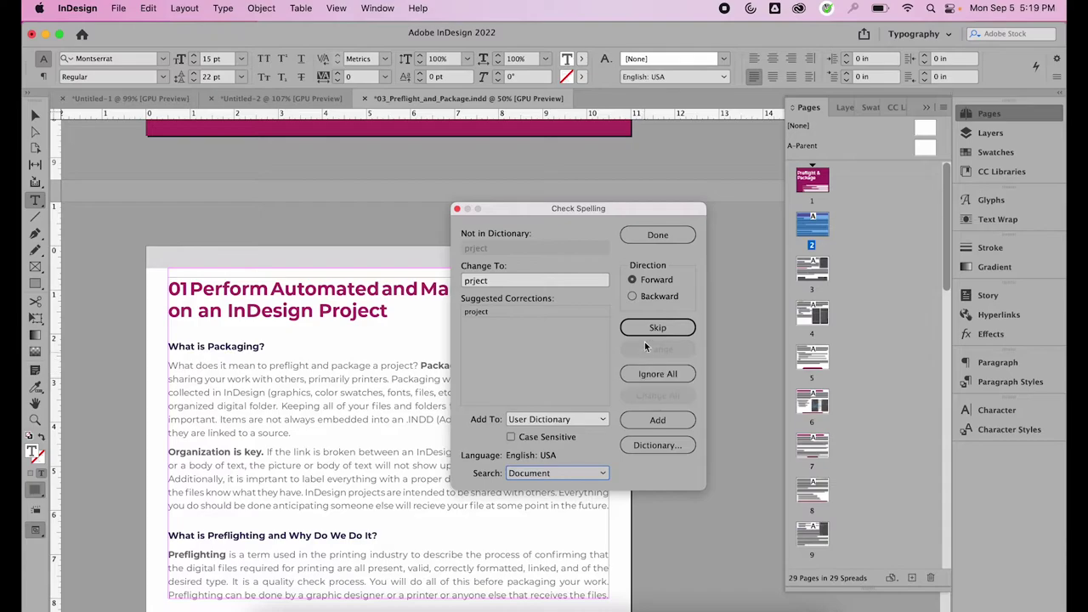
{"action": "left_click", "coordinate": [660, 236]}
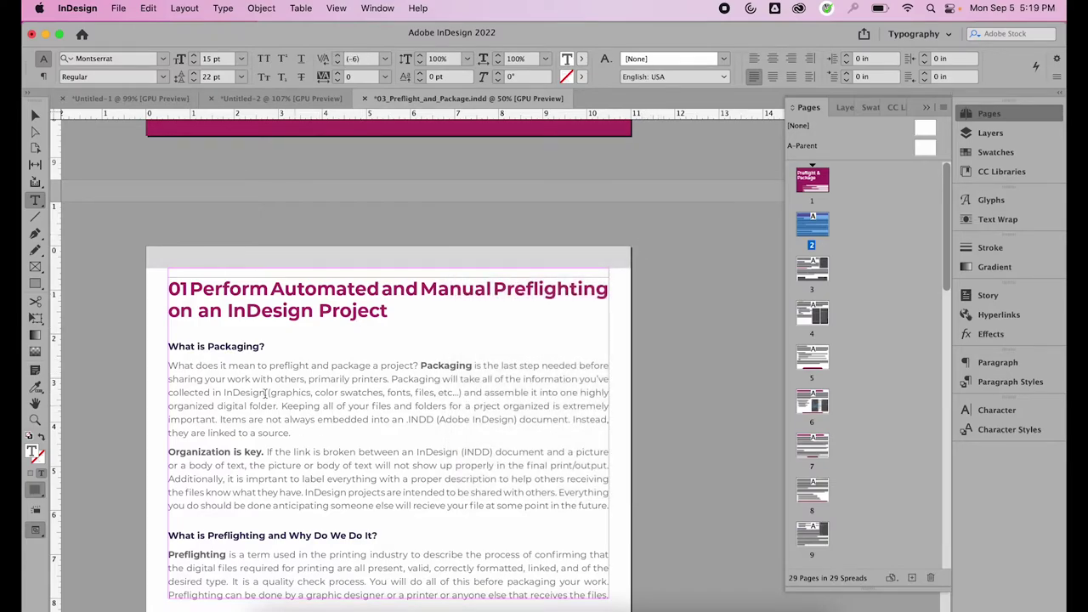
{"action": "left_click_drag", "start_coordinate": [226, 379], "coordinate": [357, 420]}
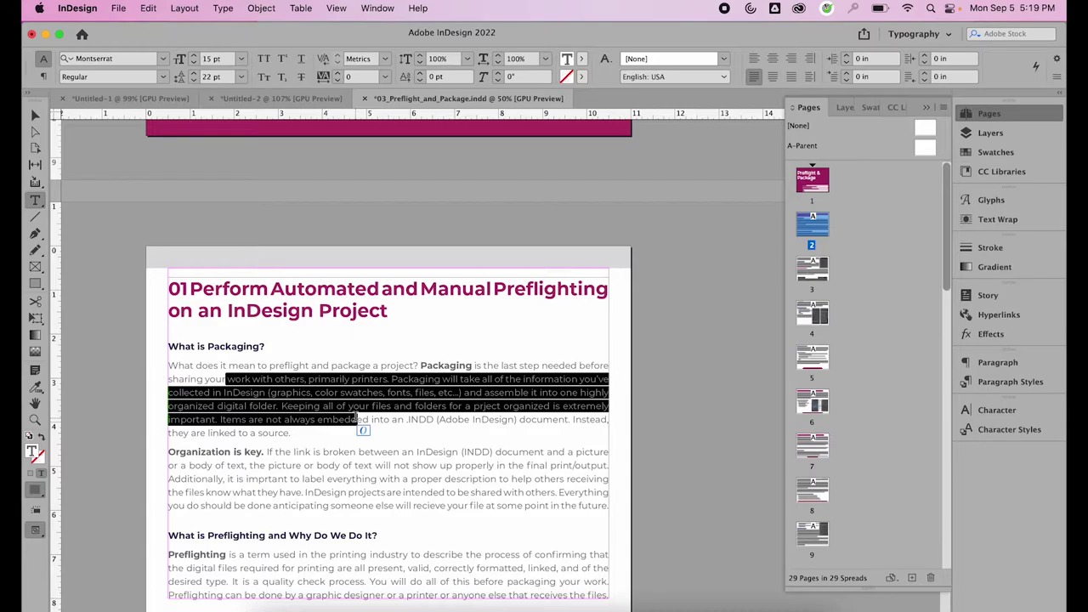
{"action": "left_click", "coordinate": [35, 116]}
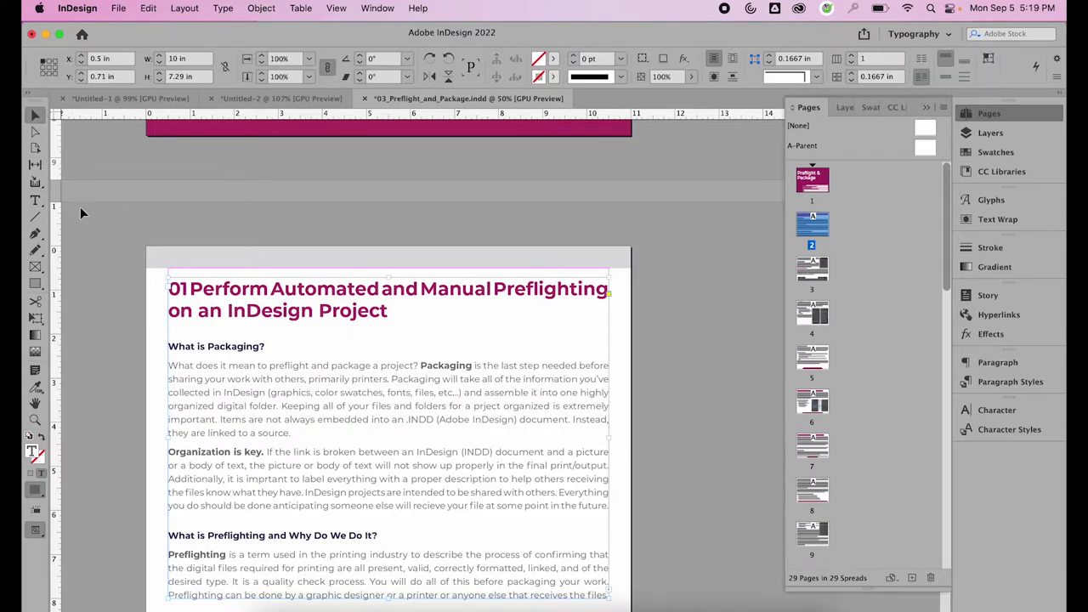
{"action": "left_click", "coordinate": [170, 128]}
Check the document's spelling and replace the misspelled "prject" on page 2 with the suggested correction "project"
{"action": "left_click", "coordinate": [148, 8]}
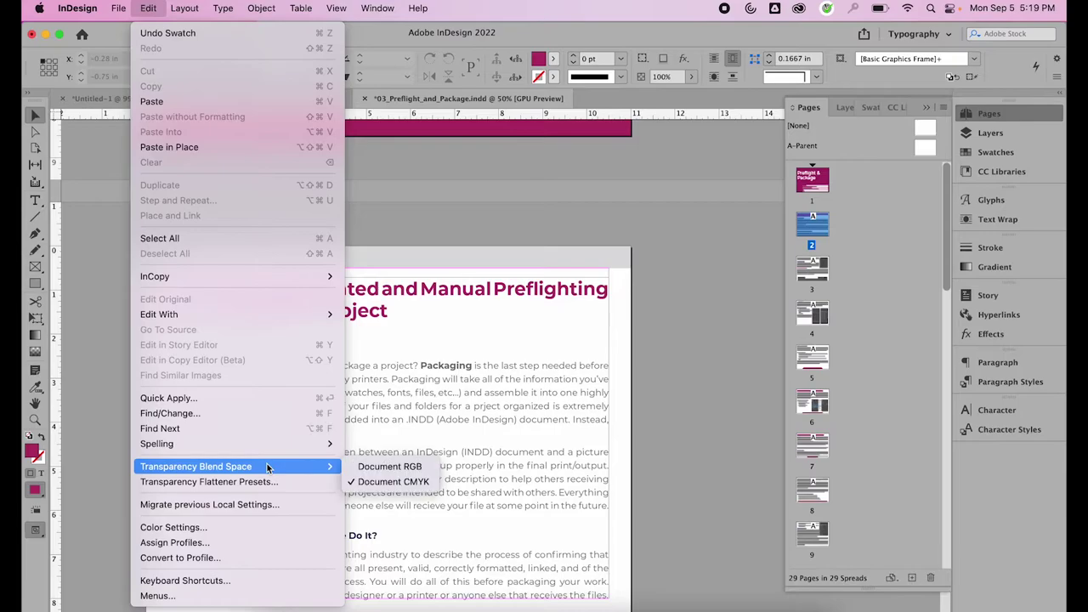
{"action": "mouse_move", "coordinate": [268, 443]}
{"action": "left_click", "coordinate": [377, 444]}
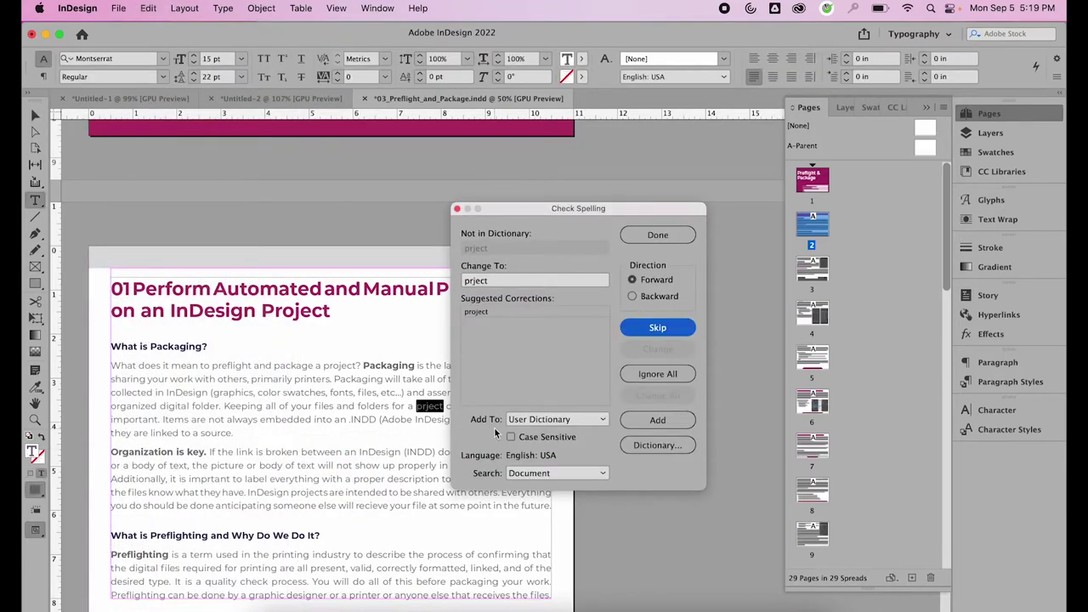
{"action": "left_click", "coordinate": [522, 472]}
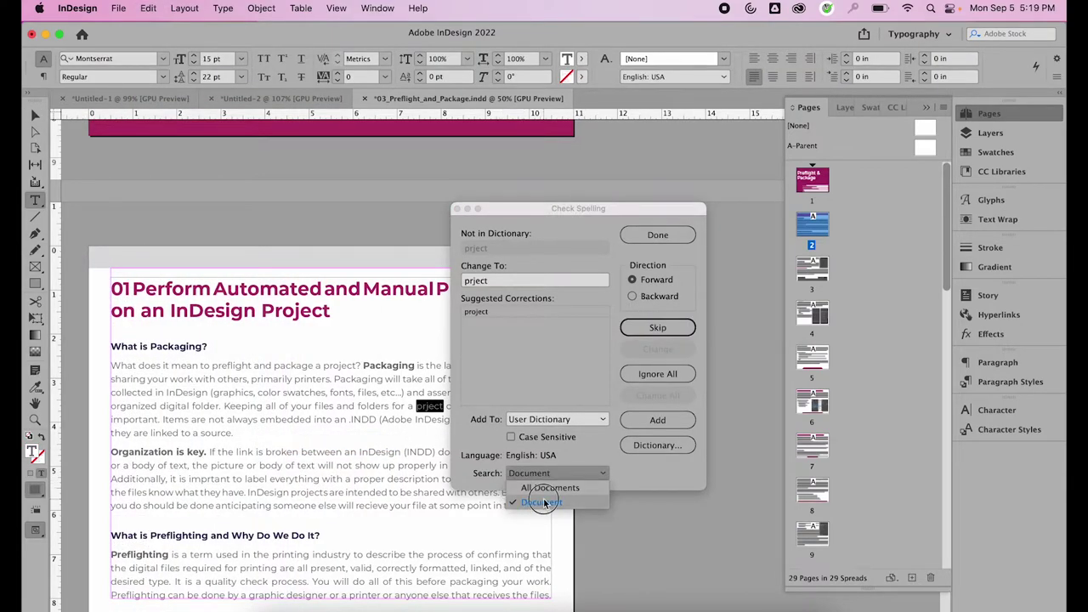
{"action": "left_click", "coordinate": [551, 490]}
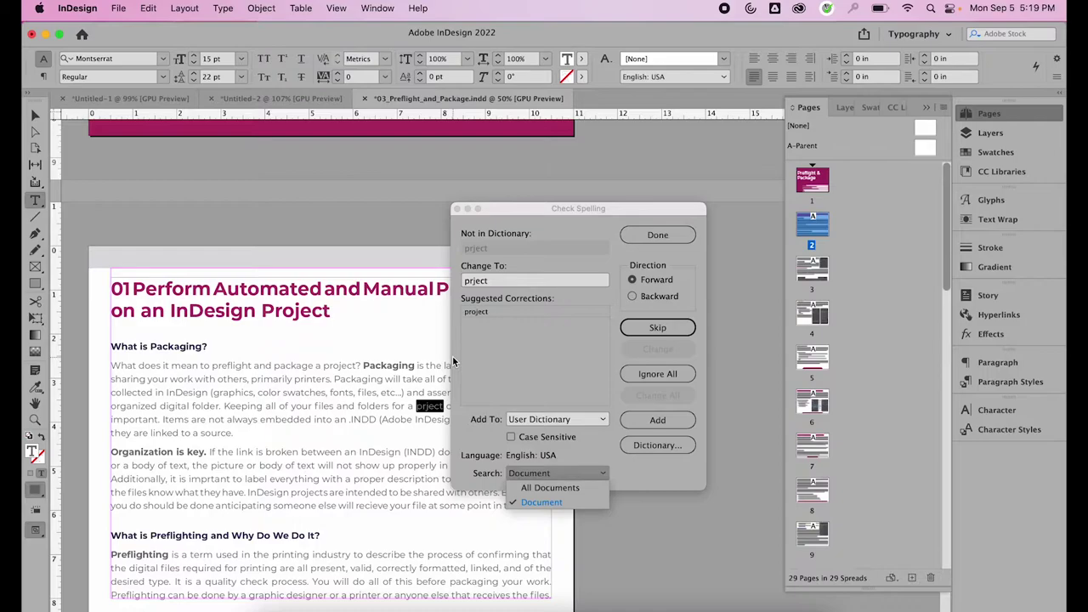
{"action": "left_click", "coordinate": [643, 481]}
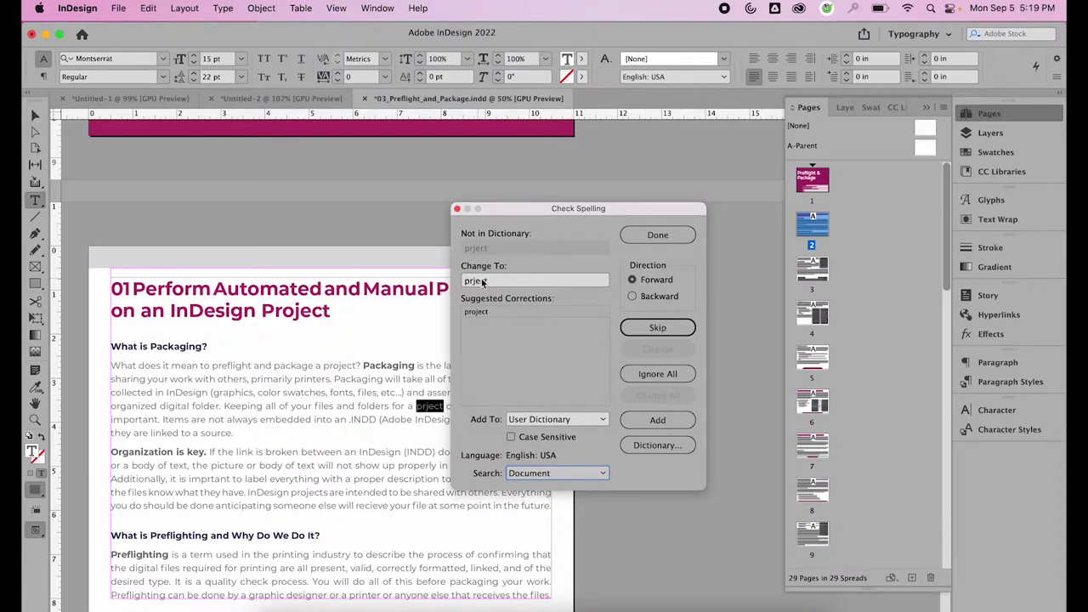
{"action": "left_click_drag", "start_coordinate": [514, 212], "coordinate": [588, 213]}
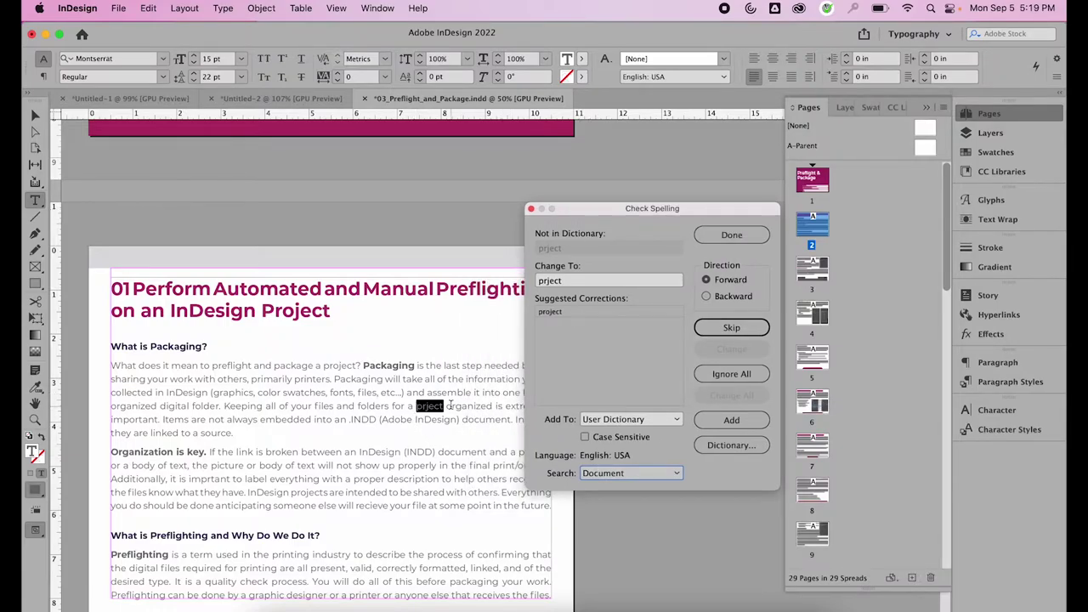
{"action": "left_click", "coordinate": [553, 313]}
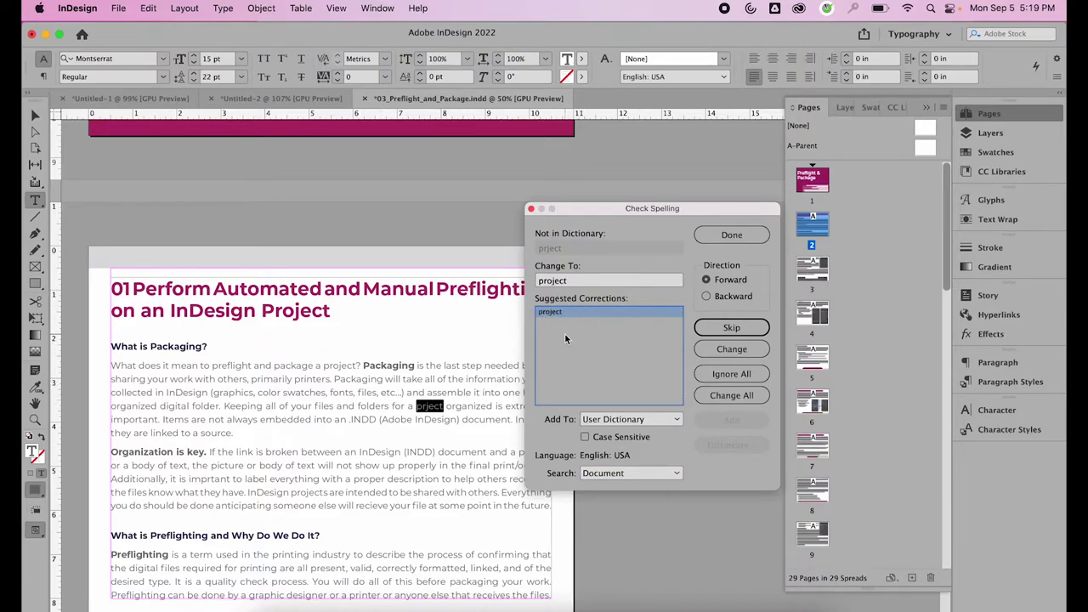
{"action": "left_click", "coordinate": [731, 348]}
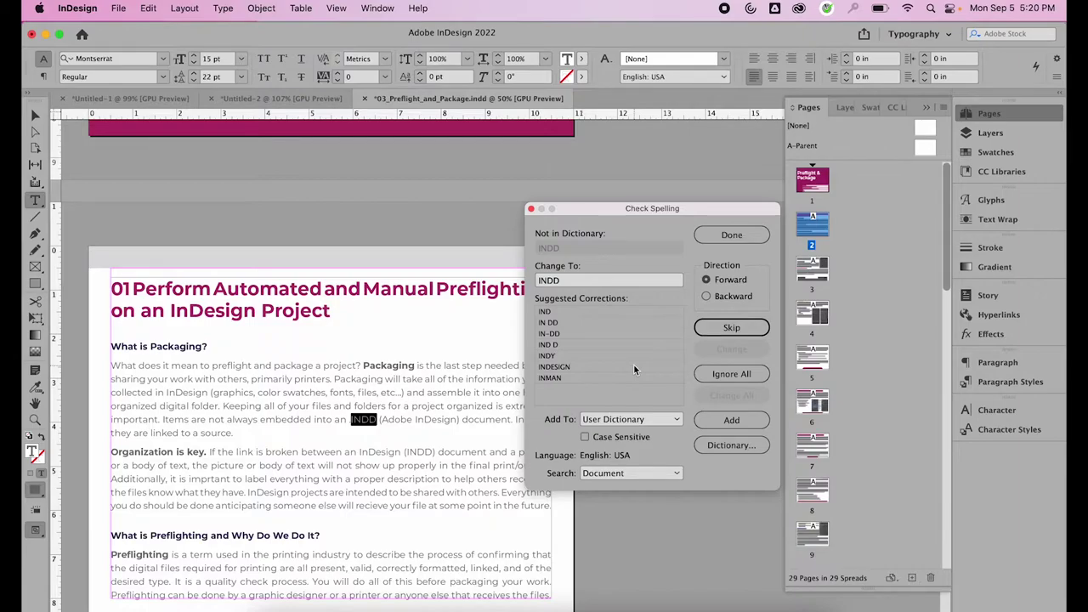
Skip the flagged word "INDD", finish the spelling check, and leave the text frame with nothing selected
{"action": "left_click", "coordinate": [736, 328]}
{"action": "left_click", "coordinate": [731, 235]}
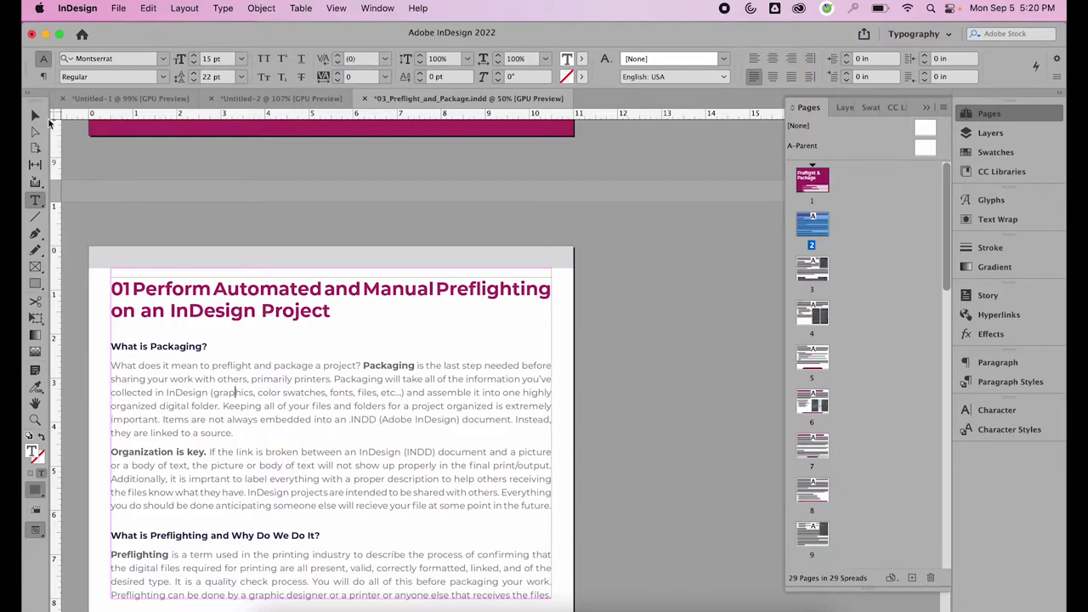
{"action": "key", "text": "Escape"}
{"action": "left_click", "coordinate": [150, 235]}
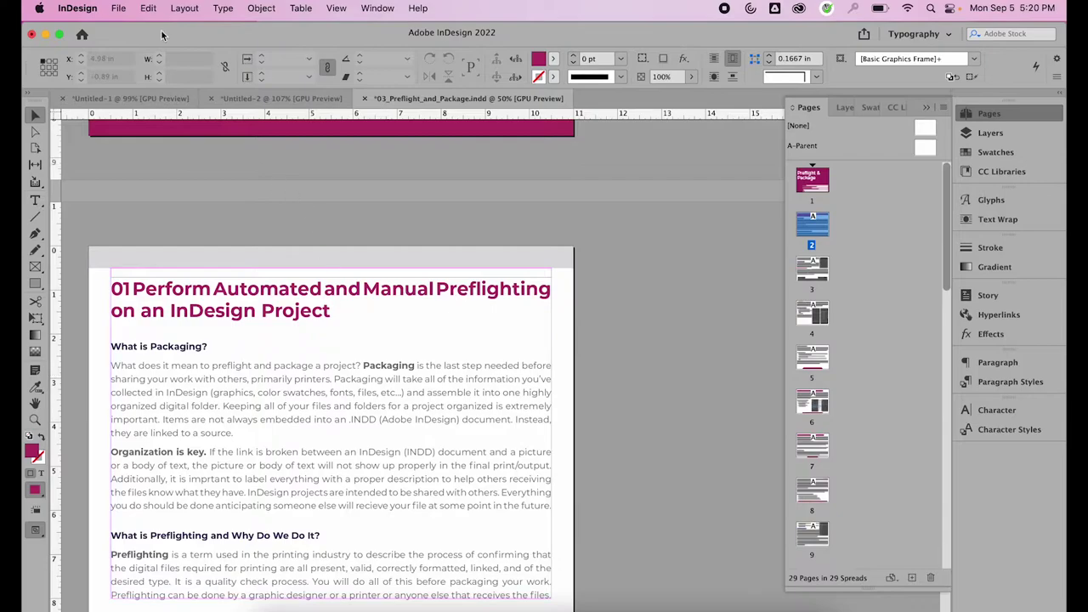
Turn on Dynamic Spelling for the document
{"action": "left_click", "coordinate": [148, 9]}
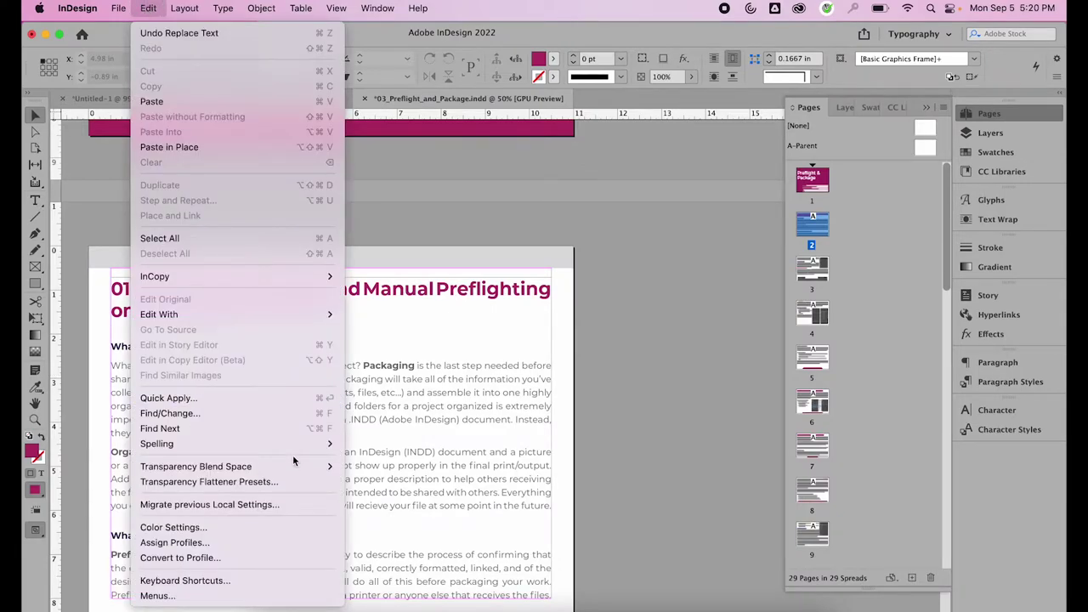
{"action": "mouse_move", "coordinate": [294, 444]}
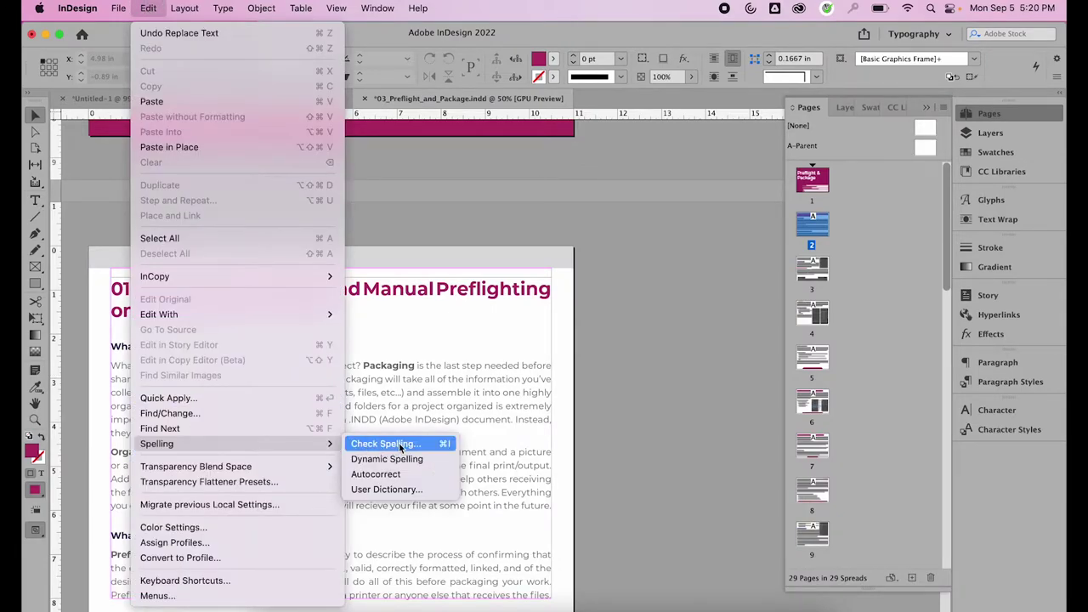
{"action": "left_click", "coordinate": [367, 460]}
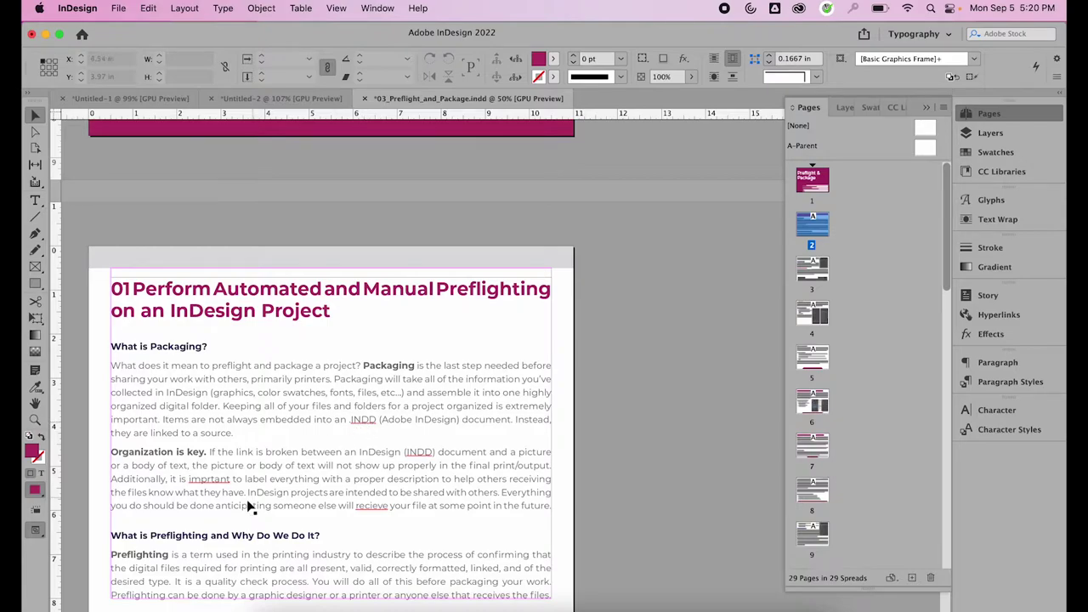
Correct "imprtant" to "important" and "recieve" to "receive" in the "Organization is key" paragraph on page 2
{"action": "left_click", "coordinate": [217, 482]}
{"action": "double_click", "coordinate": [204, 482]}
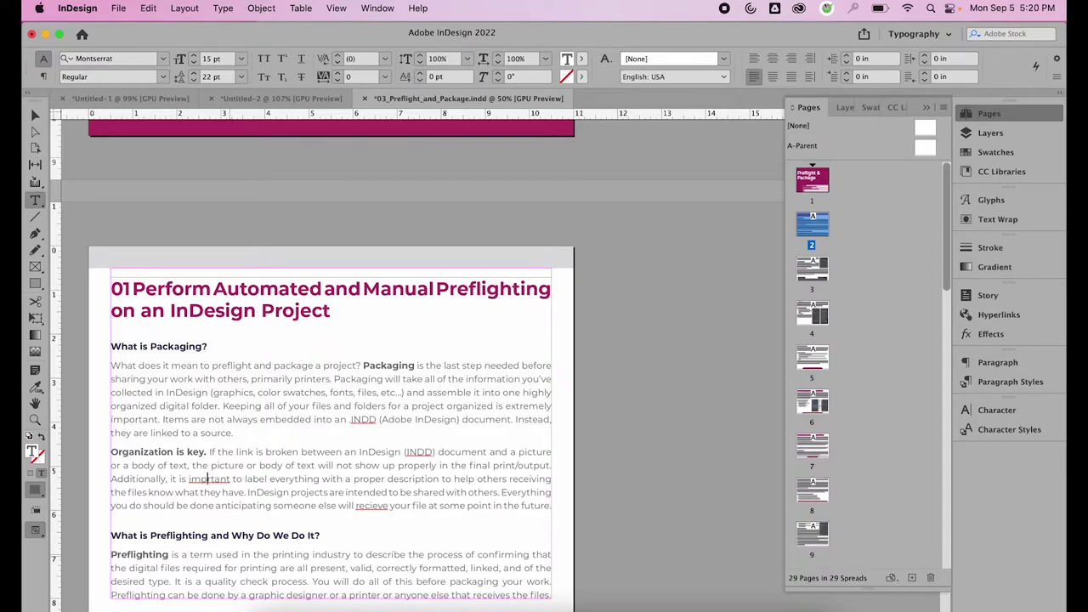
{"action": "type", "text": "po"}
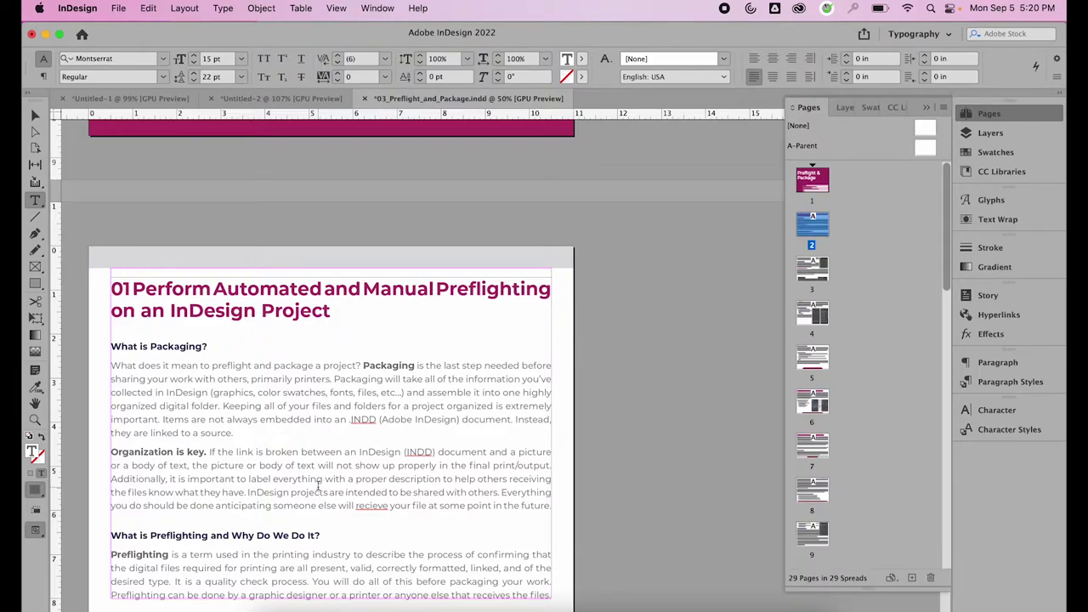
{"action": "left_click", "coordinate": [375, 505]}
{"action": "key", "text": "shift+Right"}
{"action": "type", "text": "ei"}
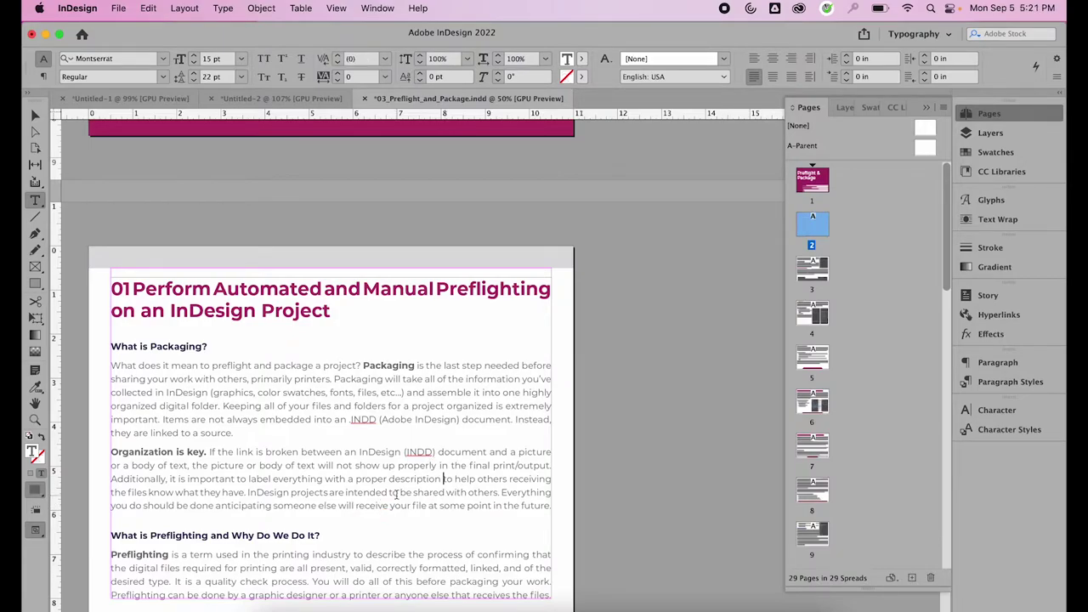
{"action": "left_click", "coordinate": [370, 506]}
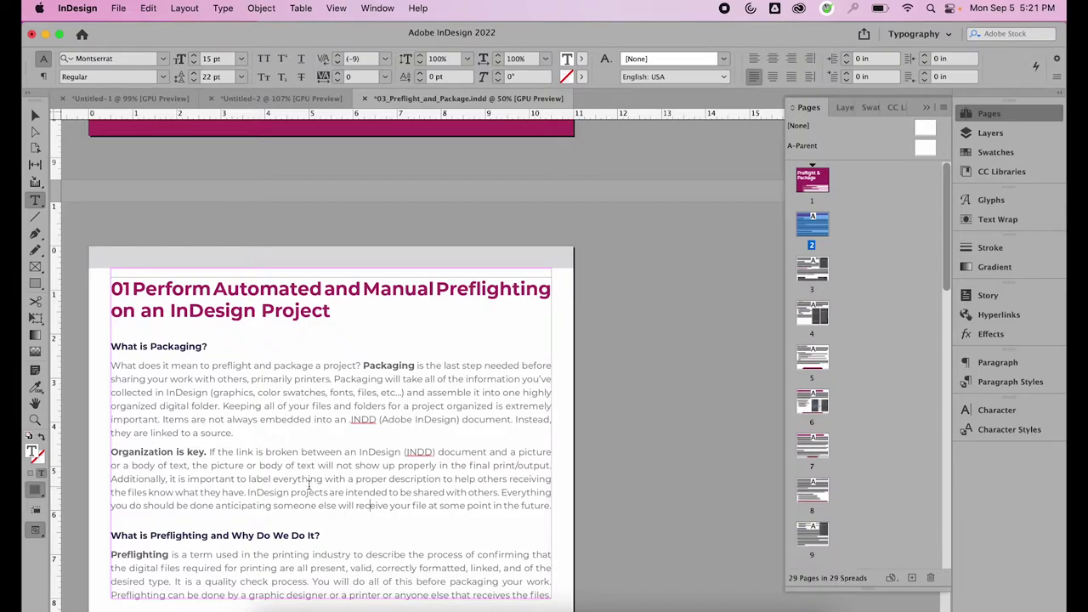
{"action": "scroll", "coordinate": [310, 483], "scroll_direction": "down", "scroll_amount": 10}
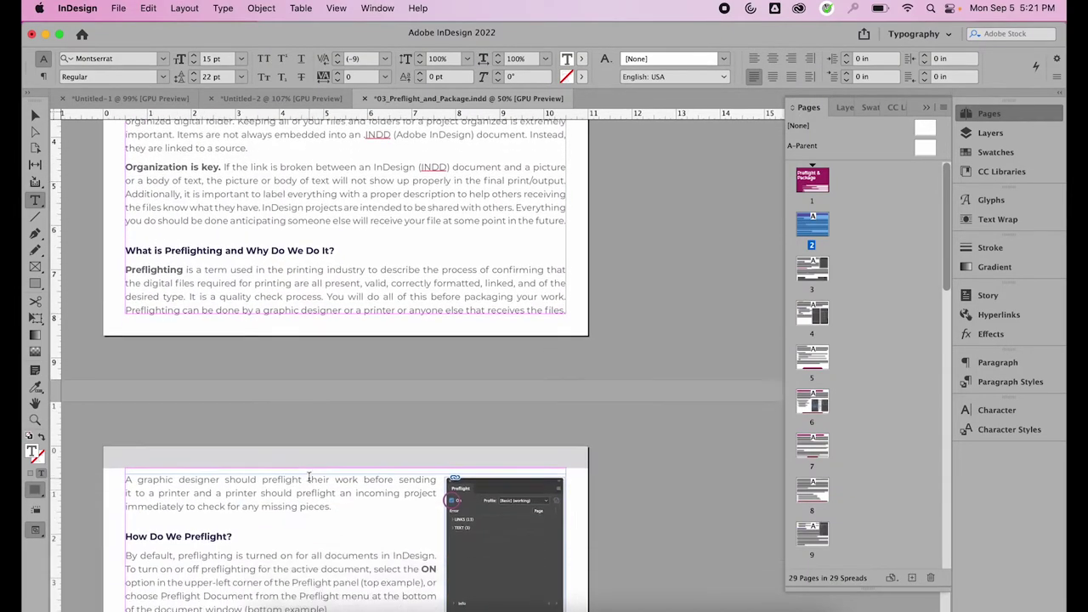
{"action": "scroll", "coordinate": [308, 476], "scroll_direction": "down", "scroll_amount": 2}
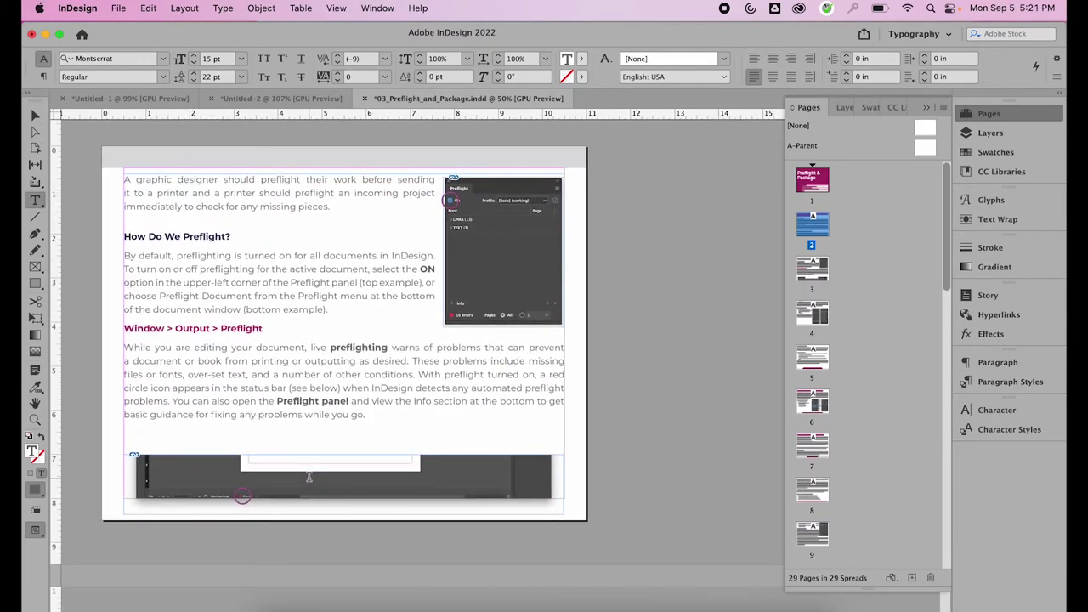
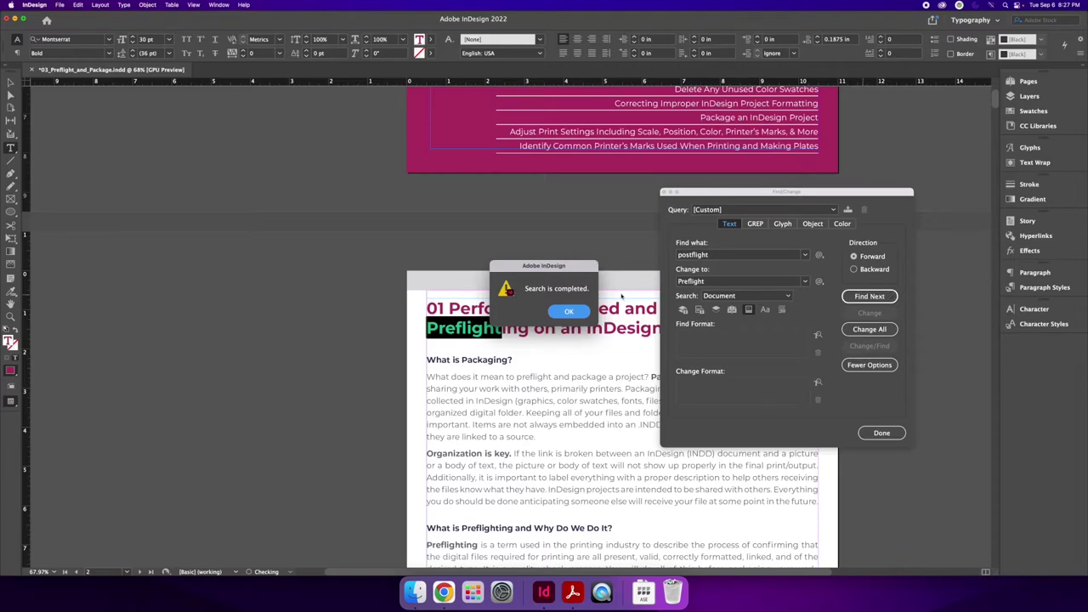
Dismiss the finished search and clear both the find text and the replacement text in Find/Change
{"action": "left_click", "coordinate": [570, 312]}
{"action": "left_click_drag", "start_coordinate": [854, 193], "coordinate": [318, 151]}
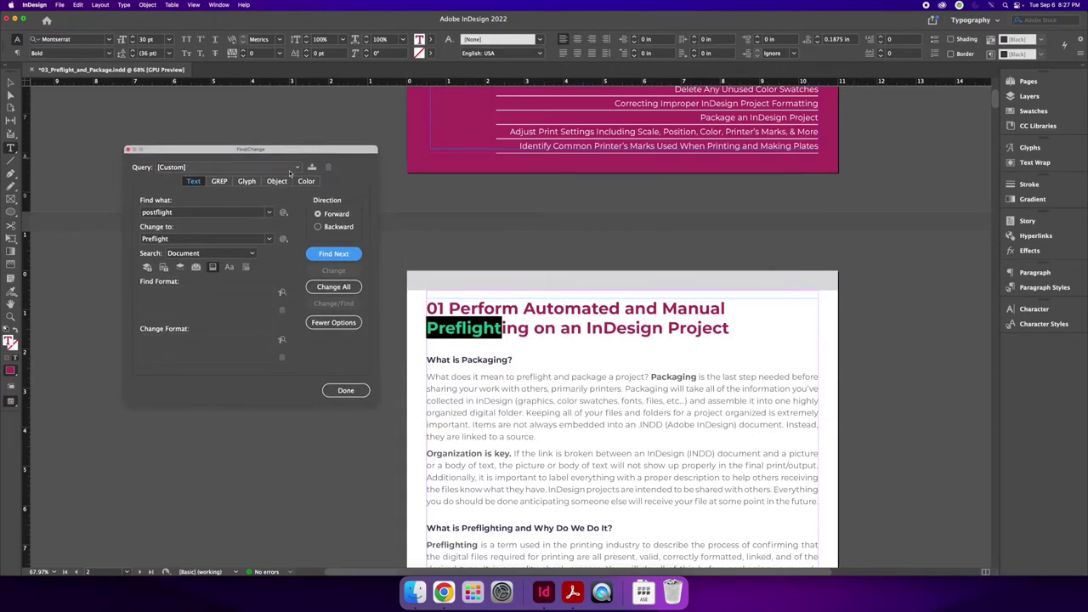
{"action": "double_click", "coordinate": [186, 242]}
{"action": "key", "text": "BackSpace"}
{"action": "key", "text": "shift+Tab"}
{"action": "key", "text": "BackSpace"}
{"action": "left_click", "coordinate": [203, 308]}
{"action": "left_click", "coordinate": [685, 493]}
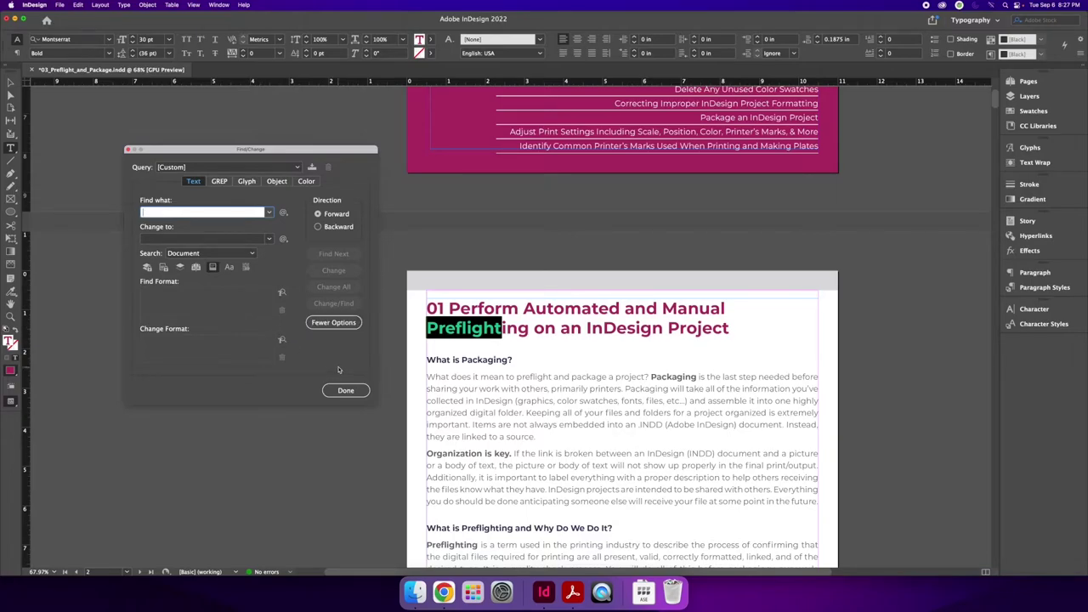
{"action": "left_click", "coordinate": [383, 314]}
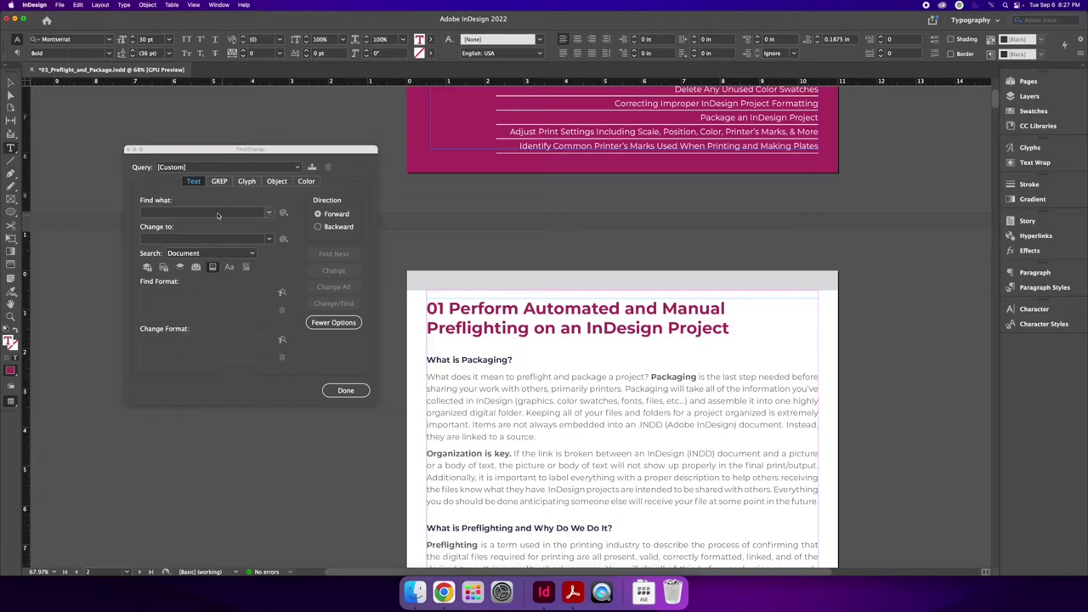
Set the format to find to Left alignment under Indents and Spacing
{"action": "left_click", "coordinate": [283, 293]}
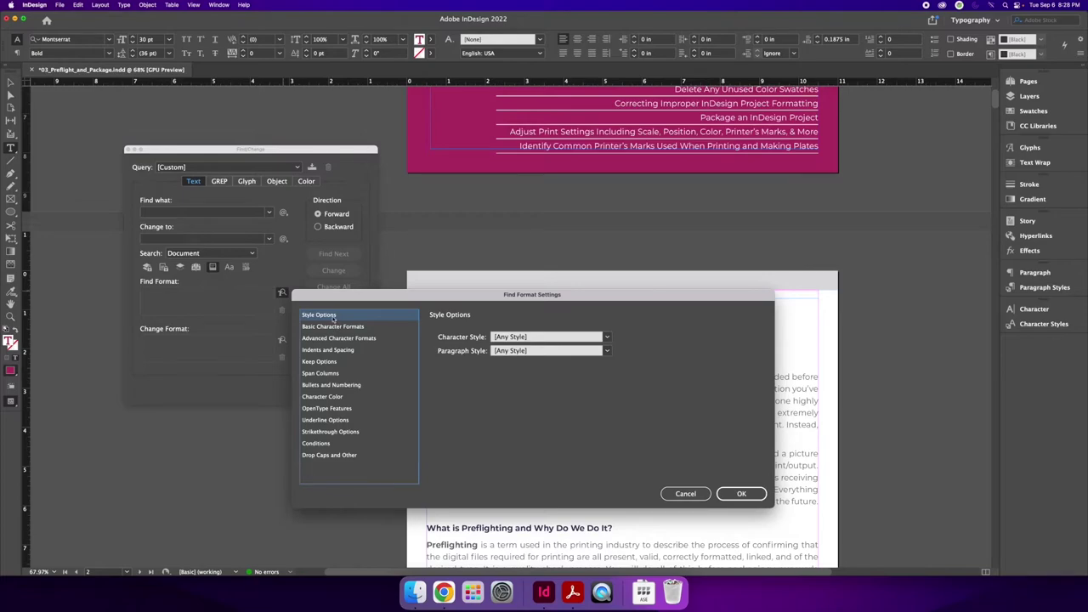
{"action": "left_click", "coordinate": [330, 352]}
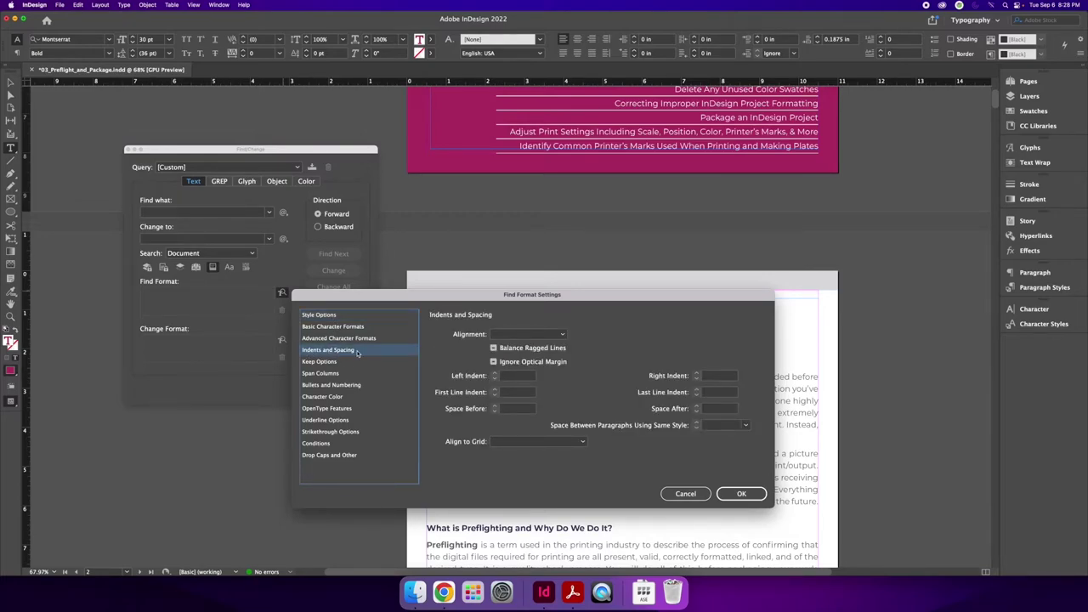
{"action": "left_click", "coordinate": [533, 335]}
{"action": "left_click", "coordinate": [533, 344]}
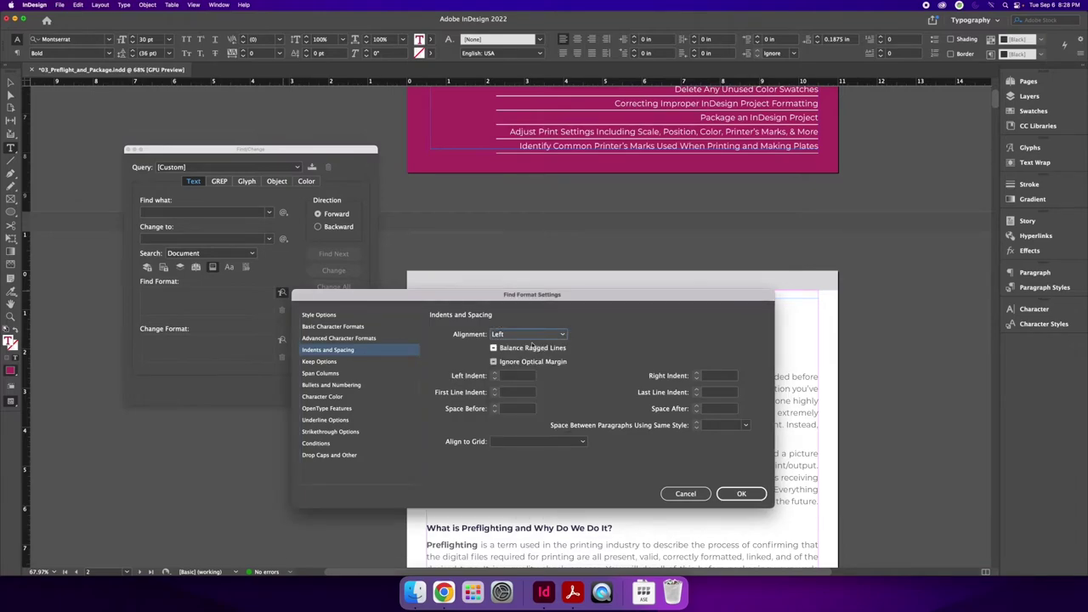
{"action": "left_click", "coordinate": [741, 494]}
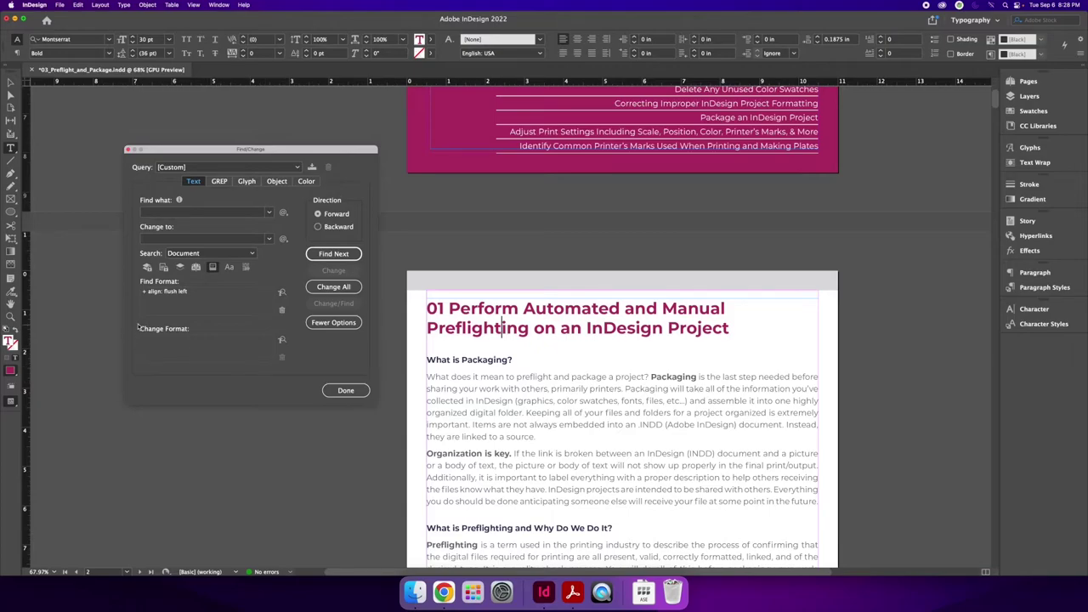
Set the replacement format to Right alignment under Indents and Spacing
{"action": "left_click", "coordinate": [283, 341]}
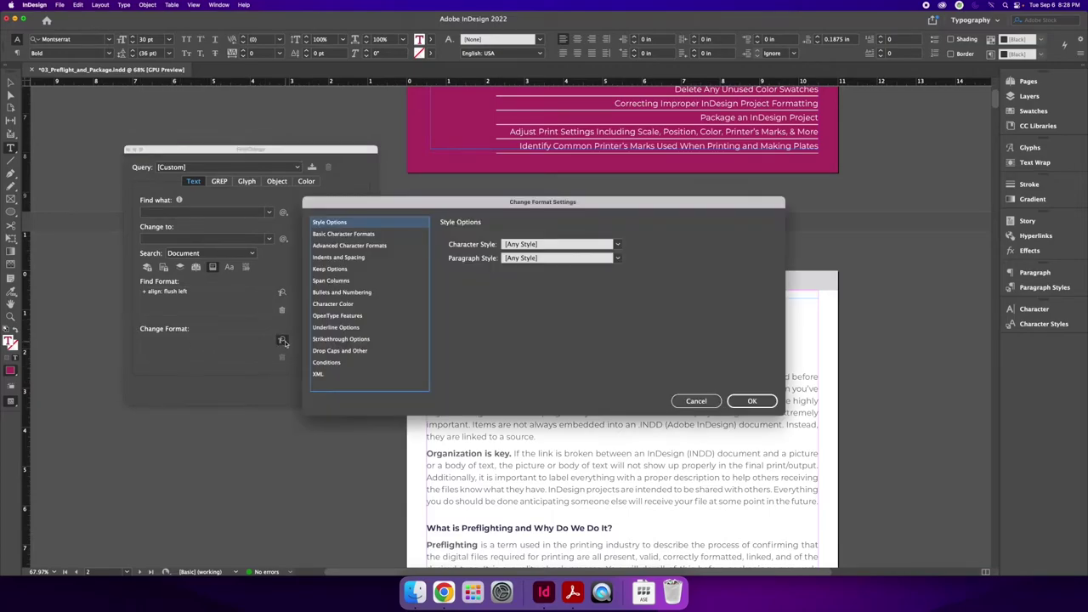
{"action": "left_click", "coordinate": [323, 258]}
{"action": "left_click", "coordinate": [539, 242]}
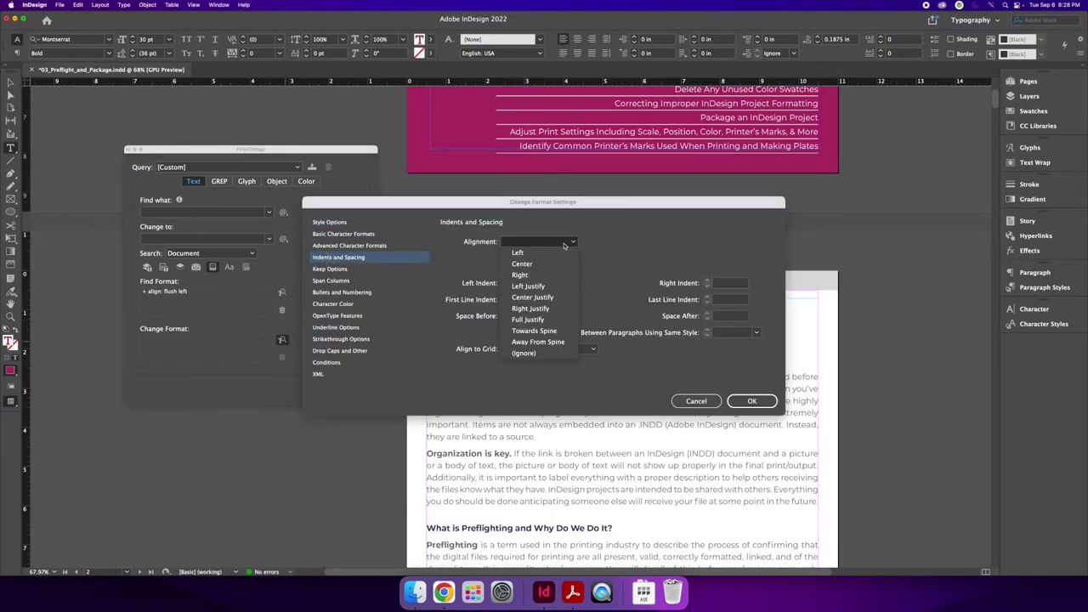
{"action": "left_click", "coordinate": [549, 276]}
{"action": "left_click", "coordinate": [763, 401]}
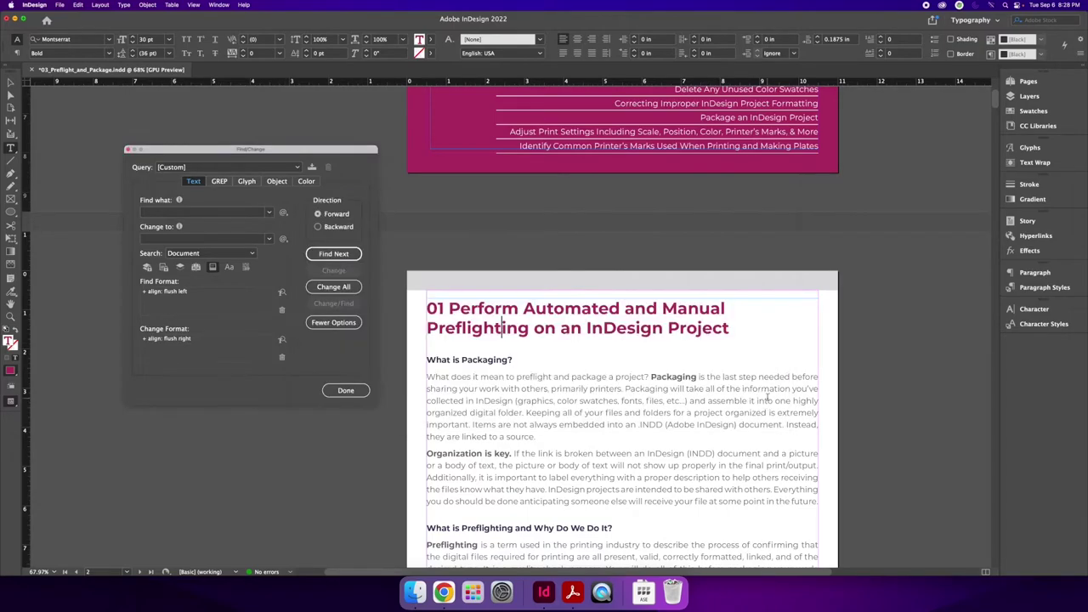
Find the first left-aligned text and change the "01 Perform Automated and Manual Preflighting" heading to right alignment
{"action": "scroll", "coordinate": [762, 398], "scroll_direction": "up", "scroll_amount": 5}
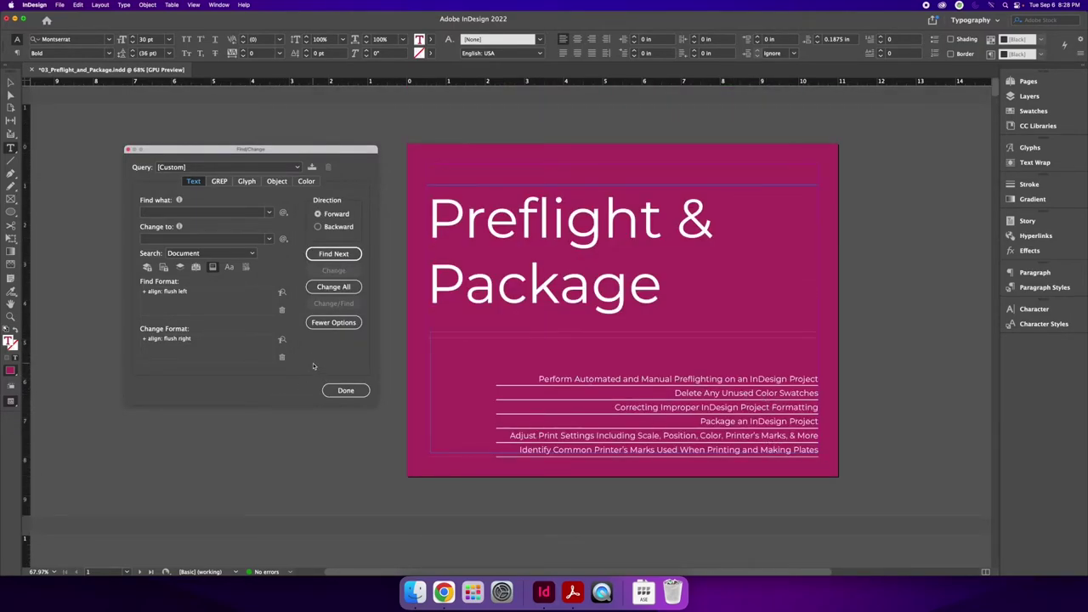
{"action": "left_click", "coordinate": [319, 254]}
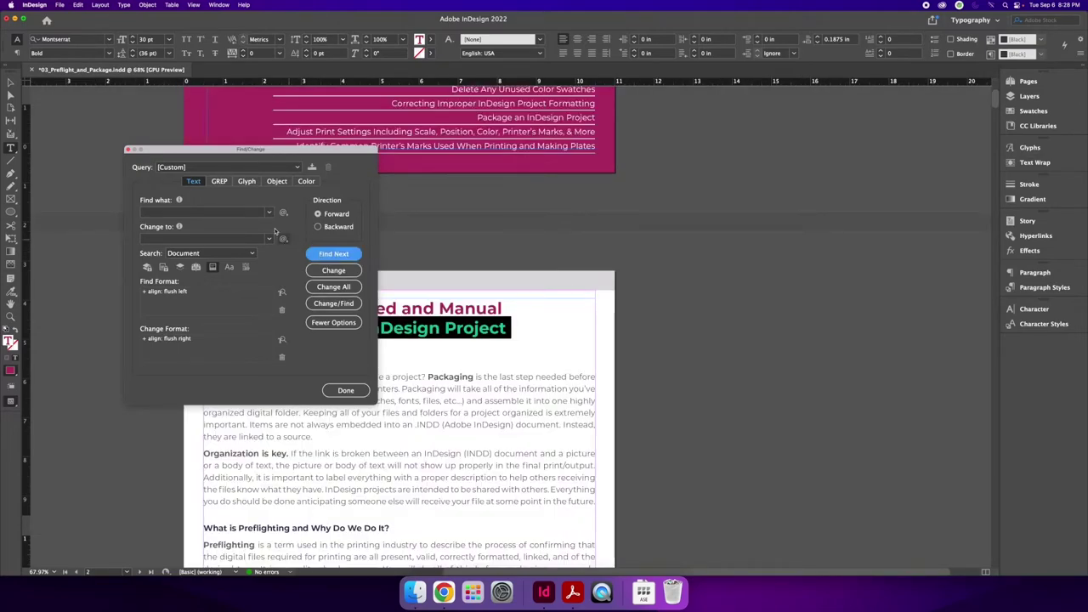
{"action": "left_click_drag", "start_coordinate": [292, 150], "coordinate": [851, 164]}
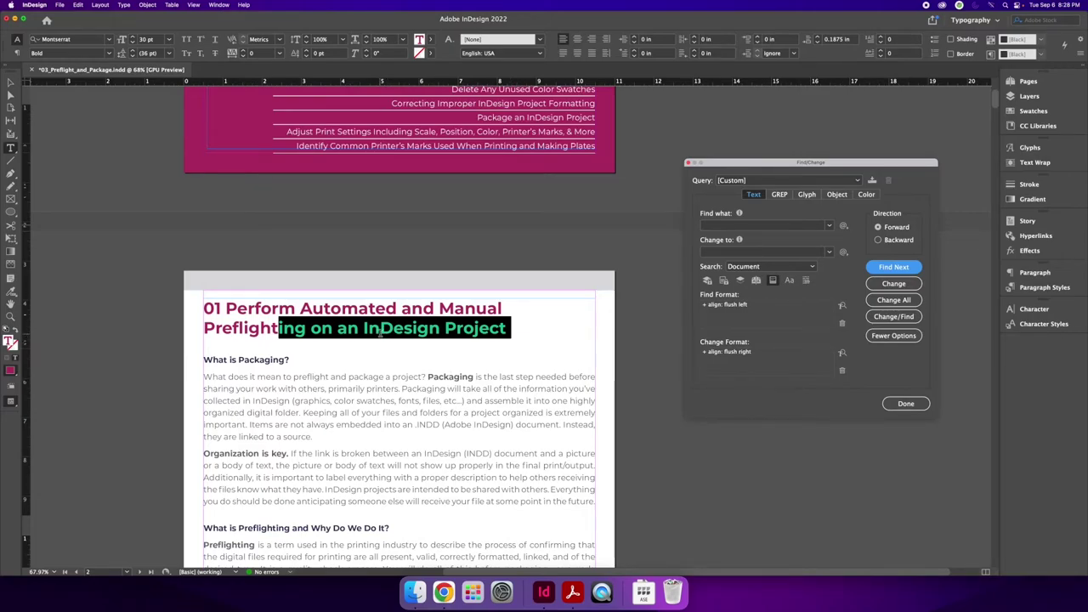
{"action": "left_click", "coordinate": [881, 286]}
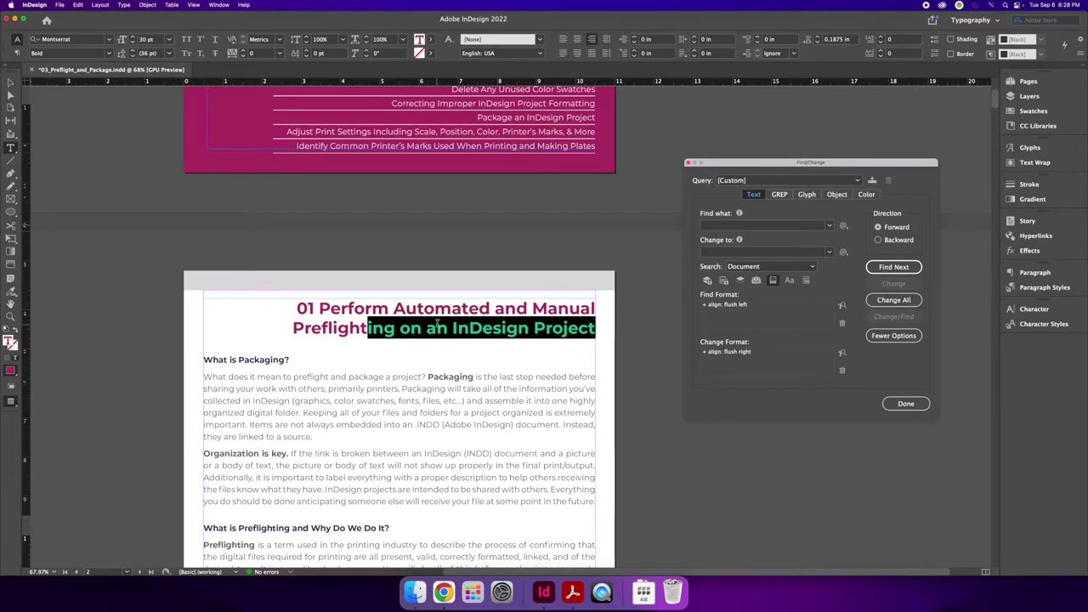
Change the "02 Delete Any Unused Color Swatches" heading to right alignment, and skip the left-aligned match at heading 03
{"action": "left_click", "coordinate": [893, 267]}
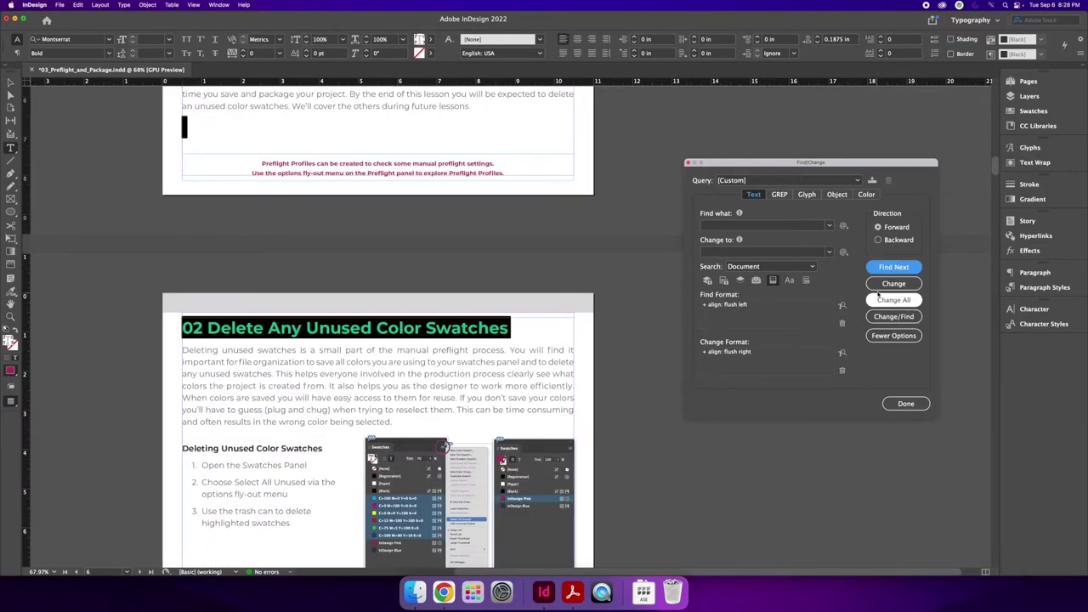
{"action": "left_click", "coordinate": [881, 284]}
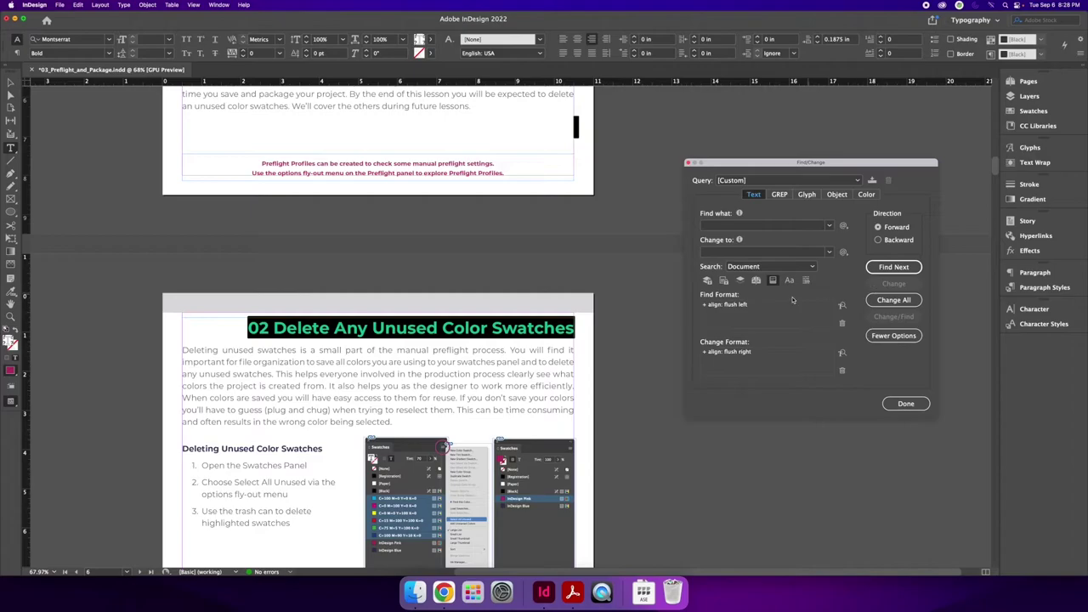
{"action": "left_click", "coordinate": [874, 274]}
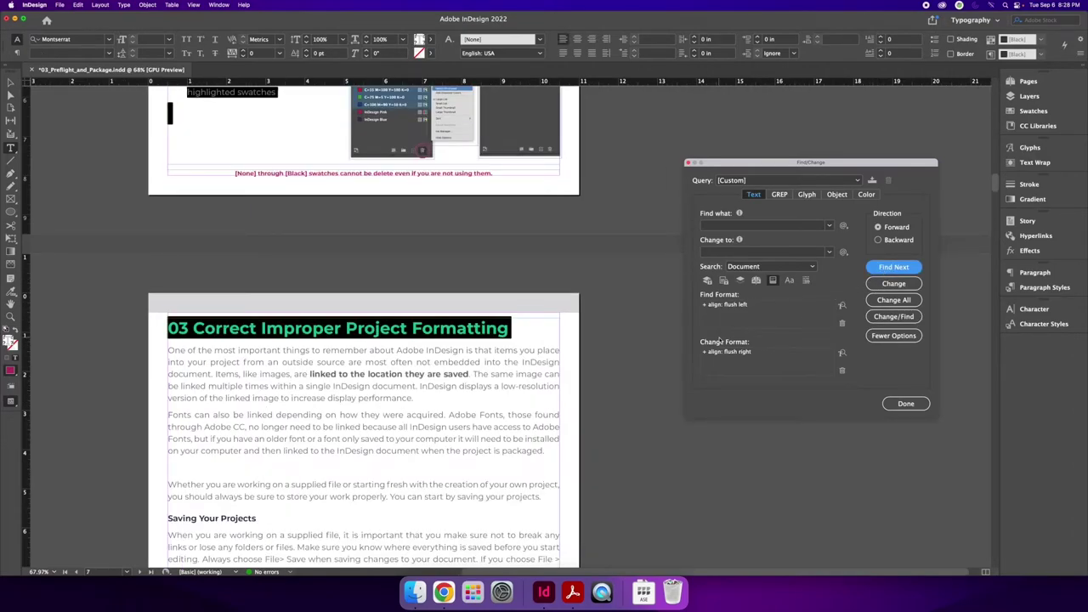
{"action": "left_click", "coordinate": [898, 272]}
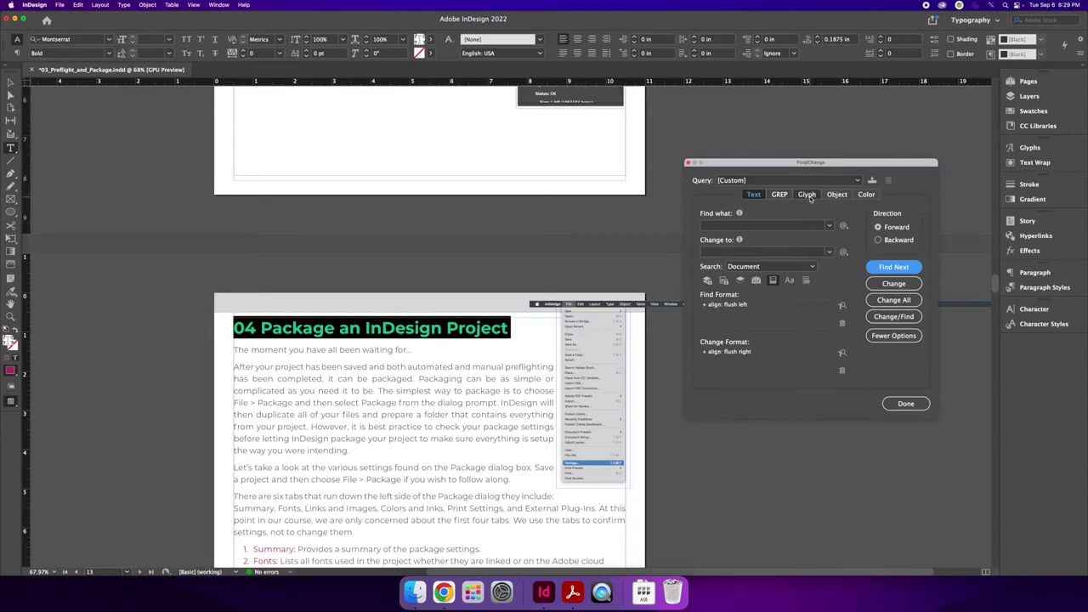
Look through the Glyph, Object and Color search options of Find/Change
{"action": "left_click", "coordinate": [810, 196]}
{"action": "left_click", "coordinate": [837, 194]}
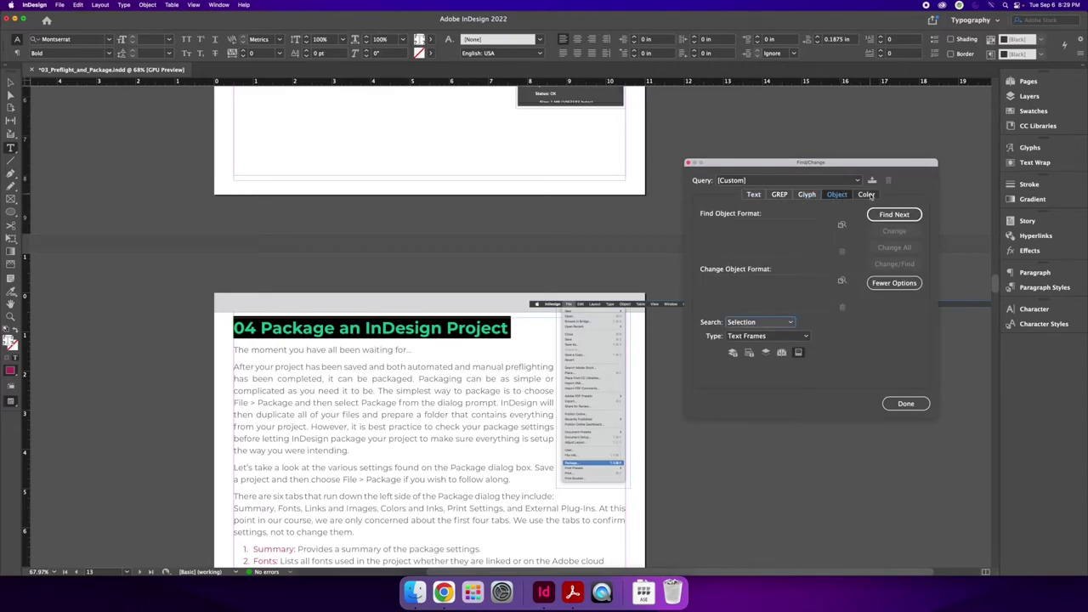
{"action": "left_click", "coordinate": [866, 194]}
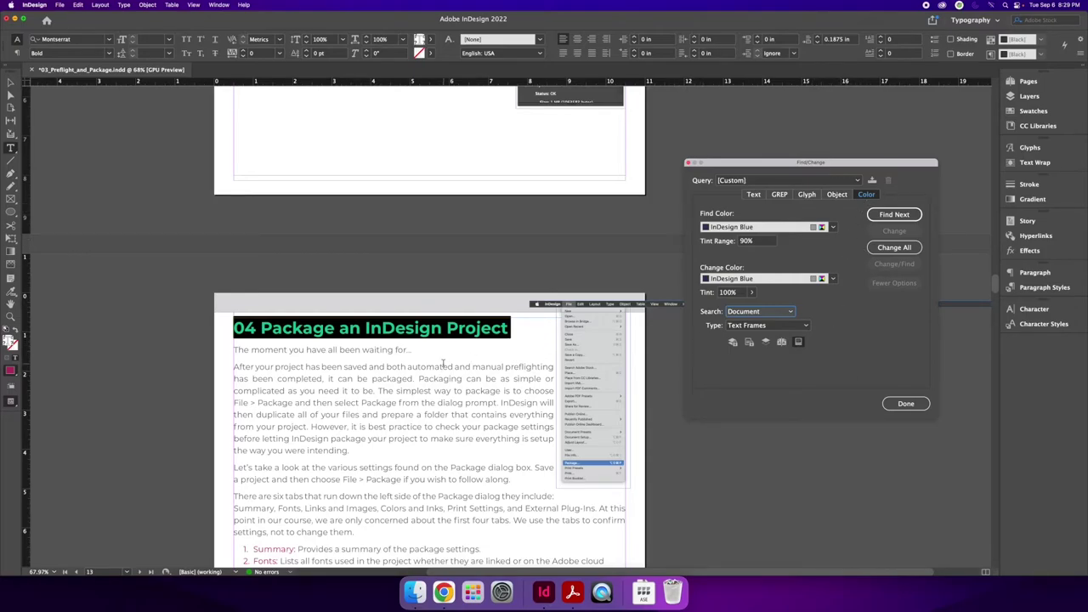
Examine the first body paragraph and the "What is Packaging?" subheading on page 2
{"action": "scroll", "coordinate": [442, 364], "scroll_direction": "up", "scroll_amount": 20}
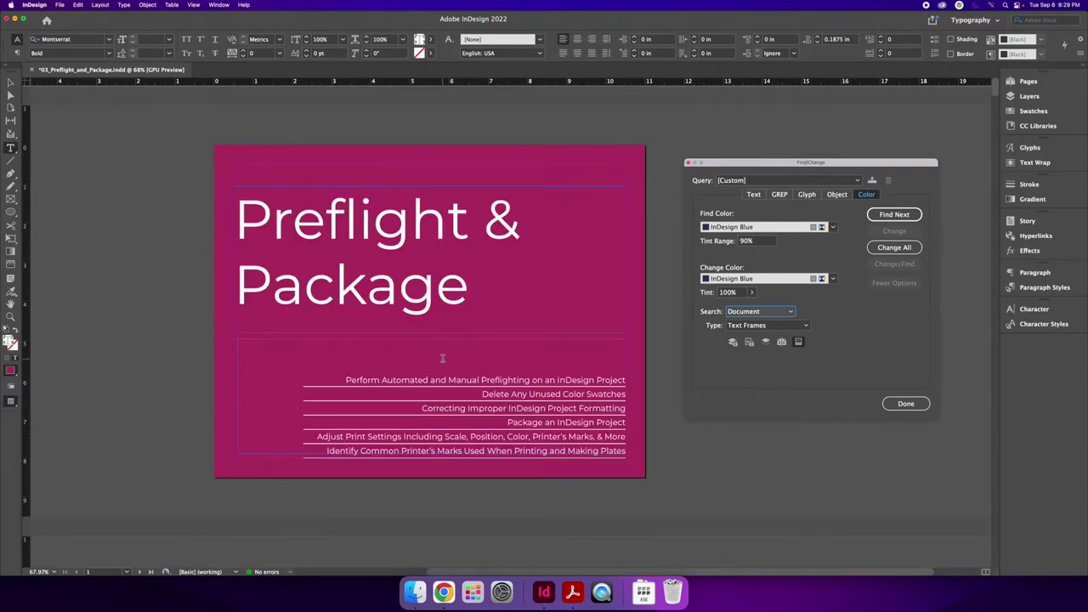
{"action": "scroll", "coordinate": [444, 394], "scroll_direction": "down", "scroll_amount": 6}
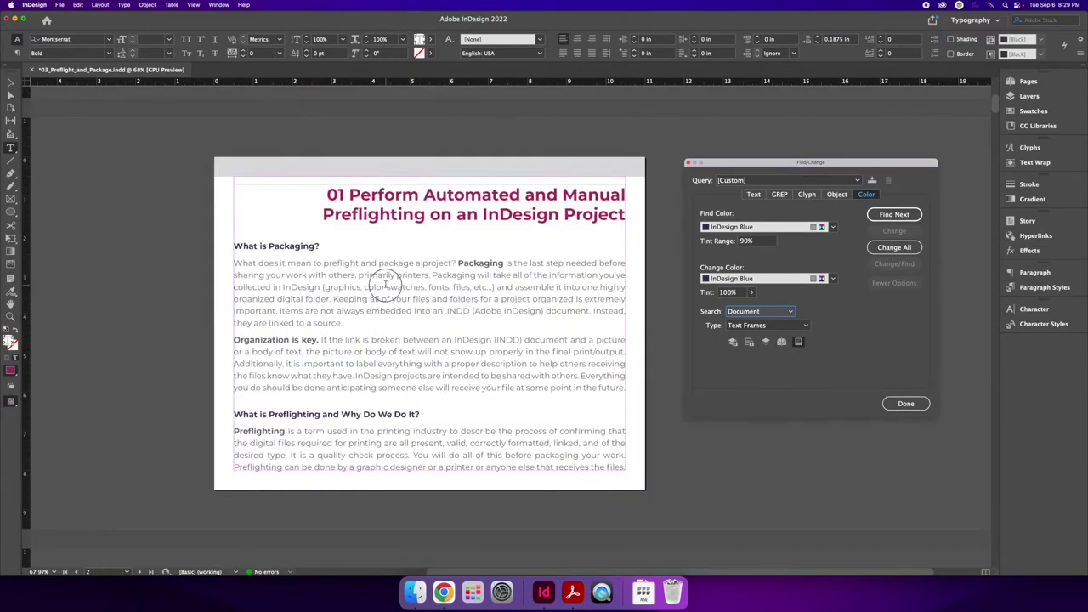
{"action": "left_click", "coordinate": [243, 263]}
{"action": "left_click_drag", "start_coordinate": [243, 264], "coordinate": [365, 321]}
{"action": "left_click", "coordinate": [366, 321]}
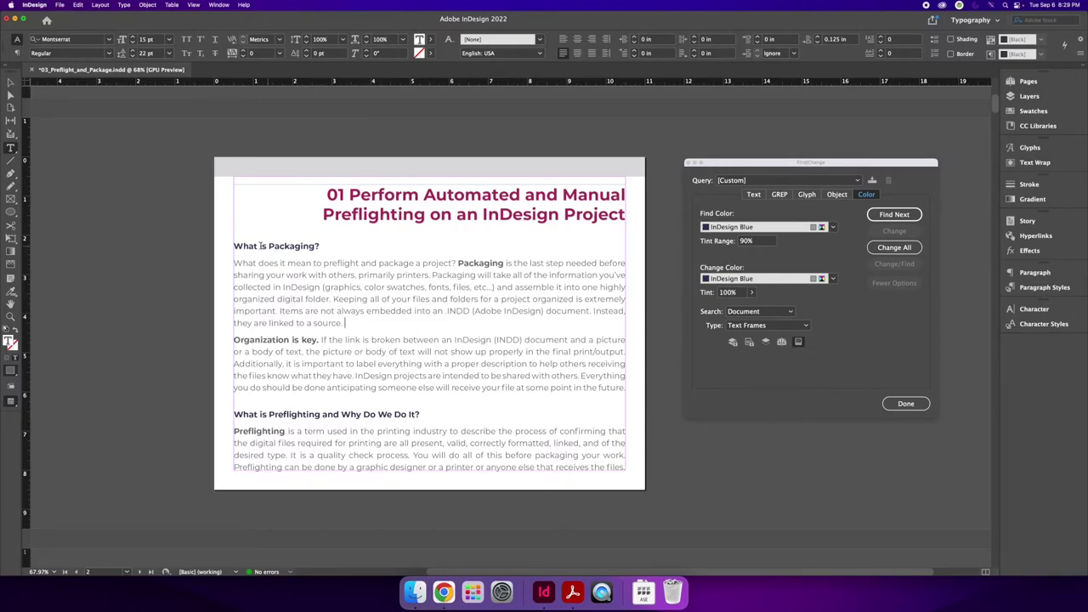
{"action": "left_click_drag", "start_coordinate": [235, 246], "coordinate": [322, 247]}
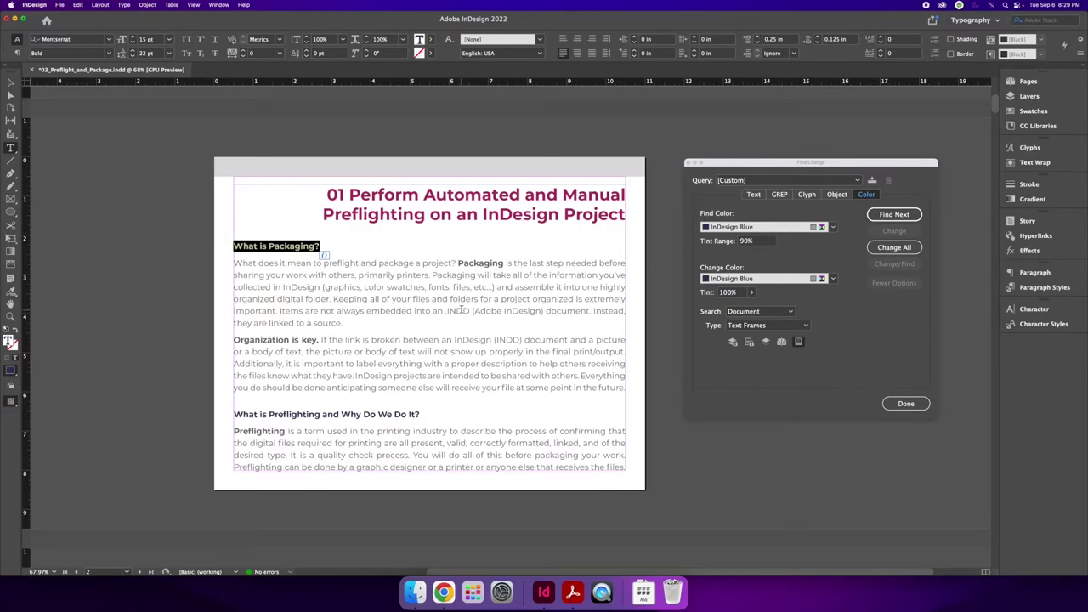
{"action": "left_click", "coordinate": [296, 246]}
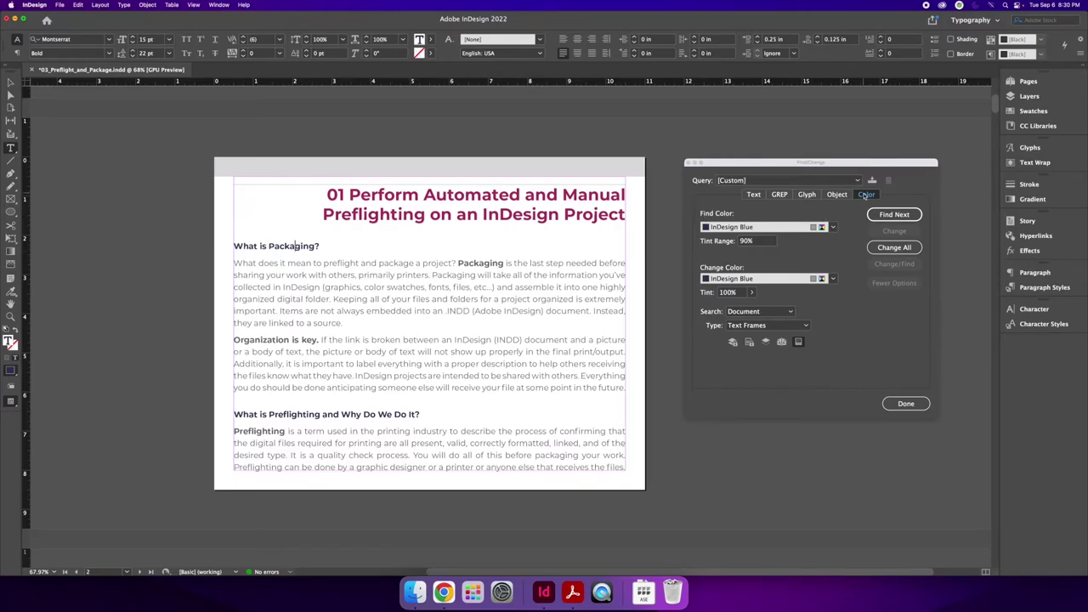
Search the document for InDesign Blue with a tint range of 0–99%, and close Find/Change
{"action": "left_click", "coordinate": [744, 241]}
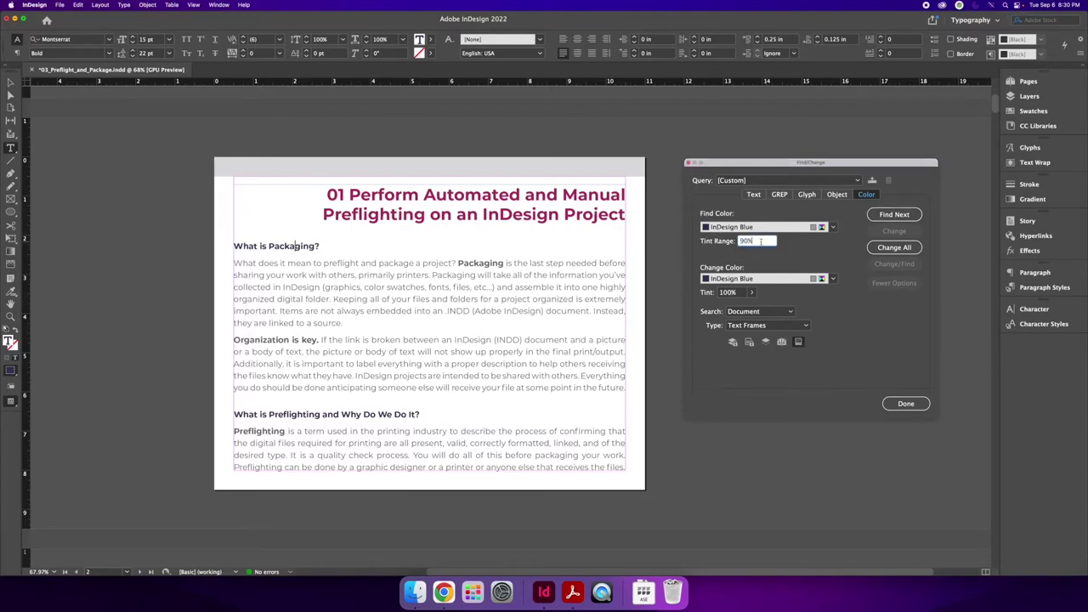
{"action": "left_click", "coordinate": [740, 241]}
{"action": "type", "text": "0-"}
{"action": "left_click", "coordinate": [758, 241]}
{"action": "key", "text": "BackSpace"}
{"action": "type", "text": "99"}
{"action": "left_click", "coordinate": [801, 253]}
{"action": "left_click", "coordinate": [888, 217]}
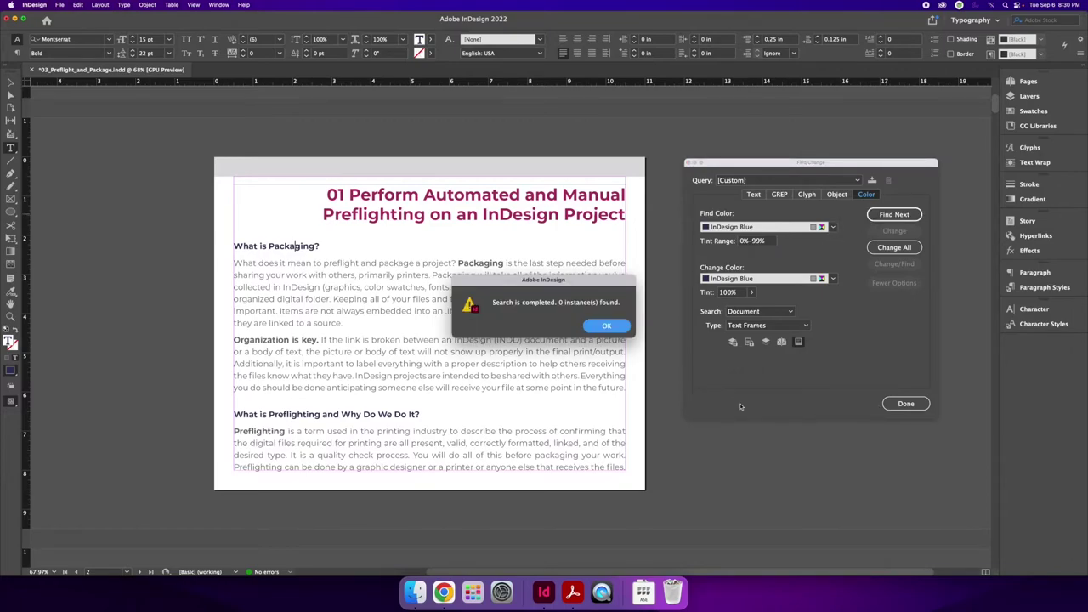
{"action": "left_click", "coordinate": [606, 326]}
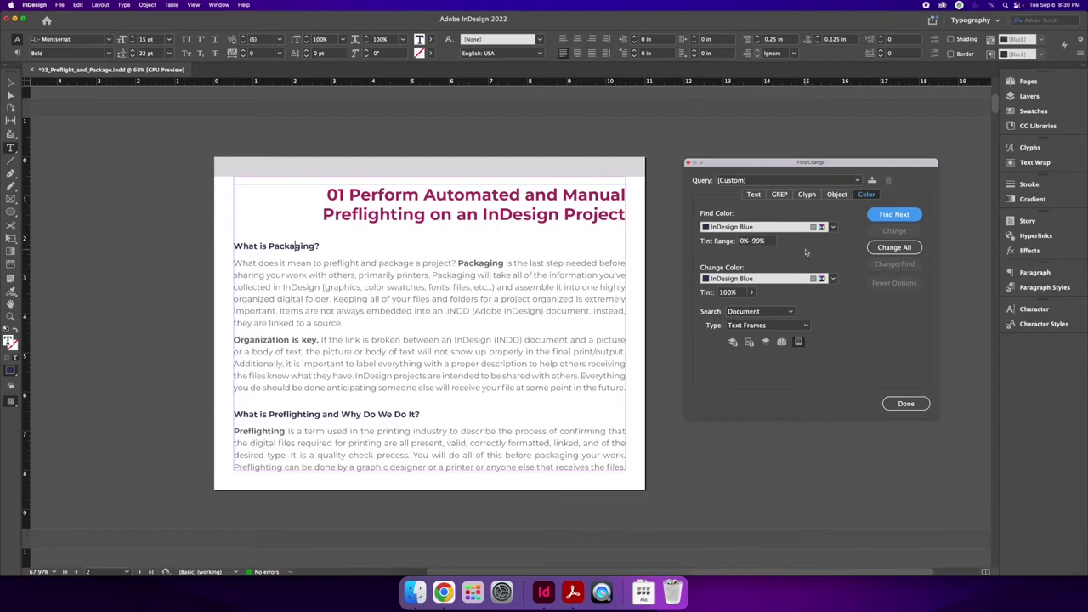
{"action": "left_click", "coordinate": [906, 403]}
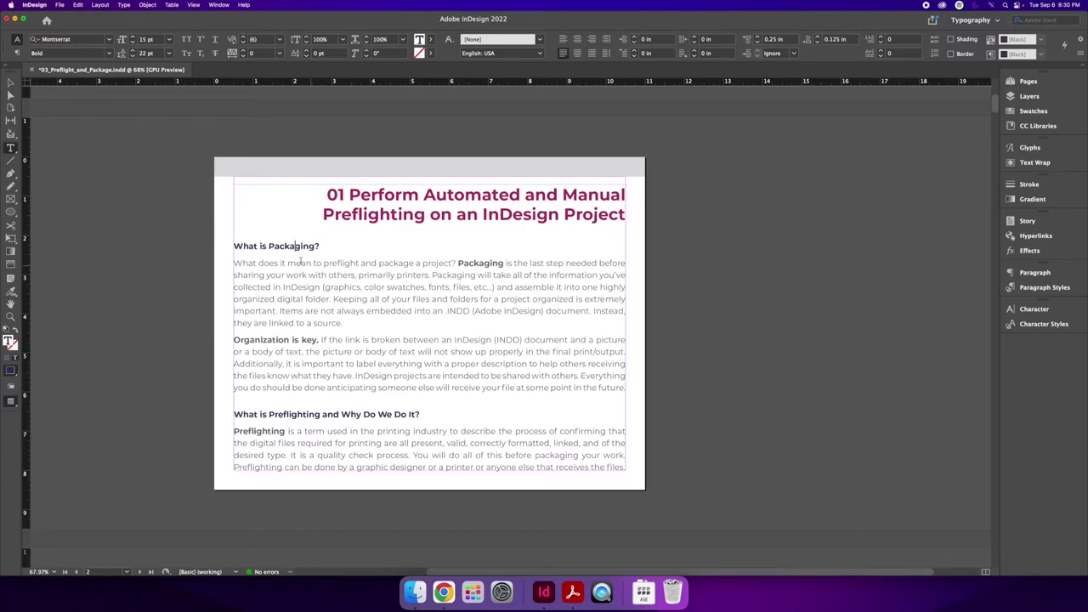
Set the color tint of the "What is Packaging?" subheading on page 2 to 100% and deselect the text
{"action": "left_click_drag", "start_coordinate": [321, 246], "coordinate": [232, 246]}
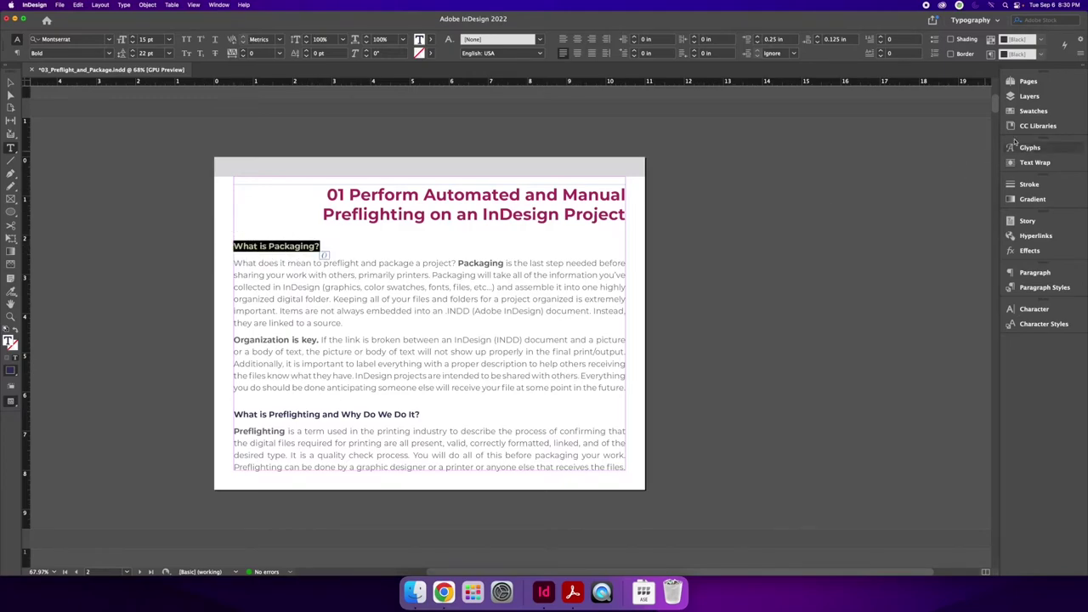
{"action": "left_click", "coordinate": [1033, 111]}
{"action": "left_click", "coordinate": [941, 94]}
{"action": "type", "text": "90"}
{"action": "key", "text": "BackSpace"}
{"action": "key", "text": "BackSpace"}
{"action": "type", "text": "100"}
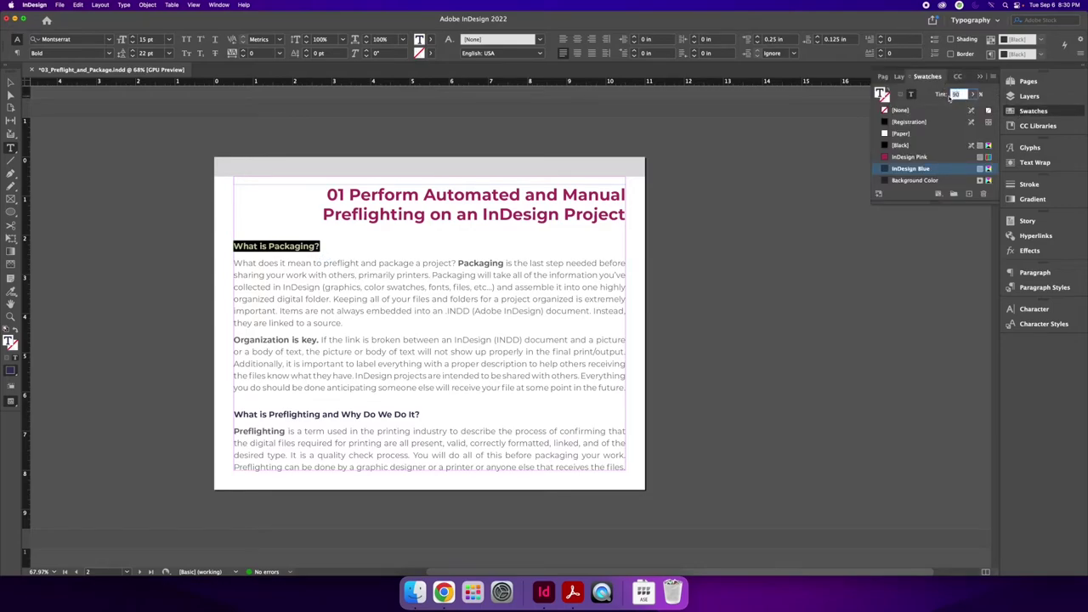
{"action": "key", "text": "Return"}
{"action": "left_click", "coordinate": [10, 82]}
{"action": "left_click", "coordinate": [85, 212]}
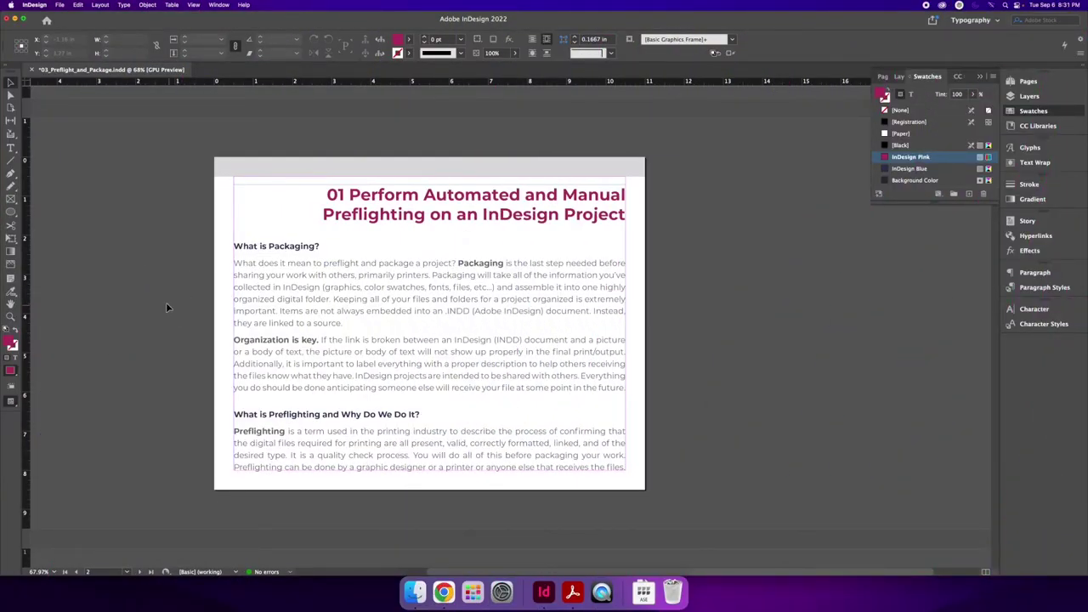
Go to page 1 and open the Preflight panel, placing it on the pasteboard beside the cover page
{"action": "key", "text": "shift+Page_Up"}
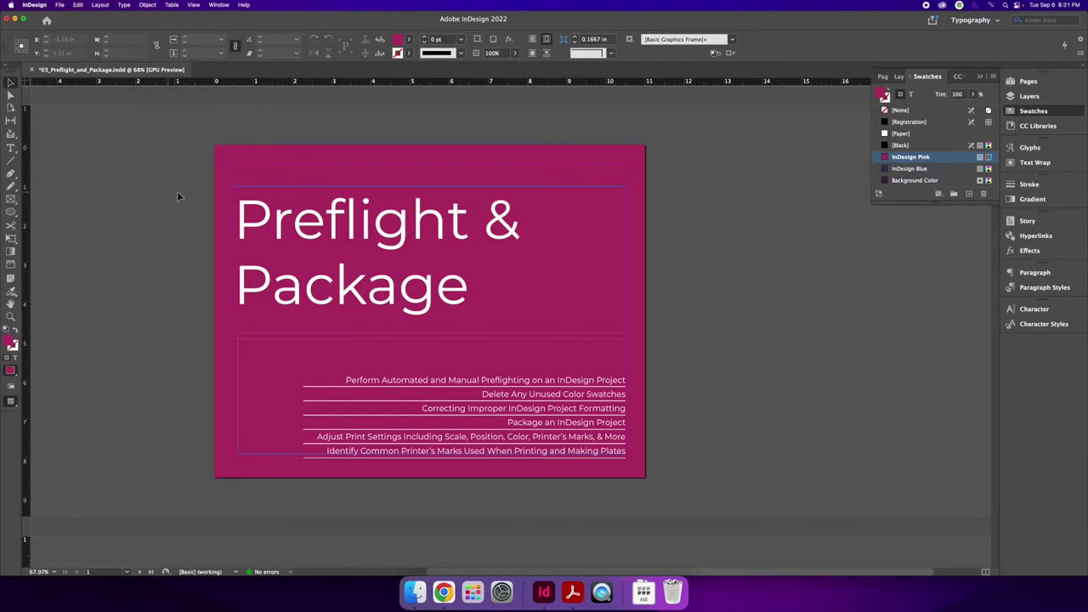
{"action": "left_click", "coordinate": [222, 5]}
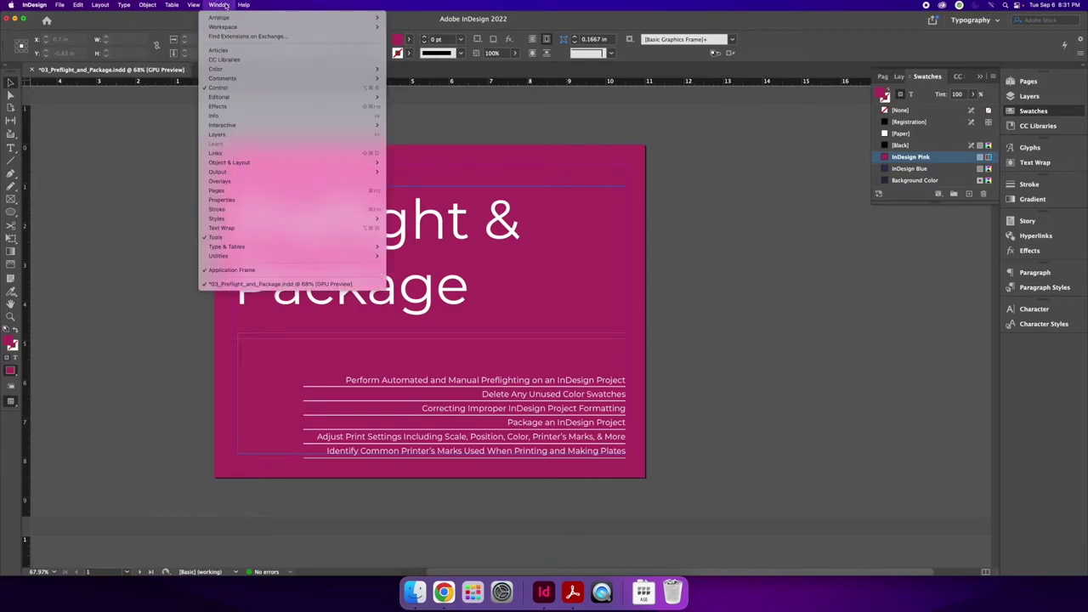
{"action": "mouse_move", "coordinate": [254, 173]}
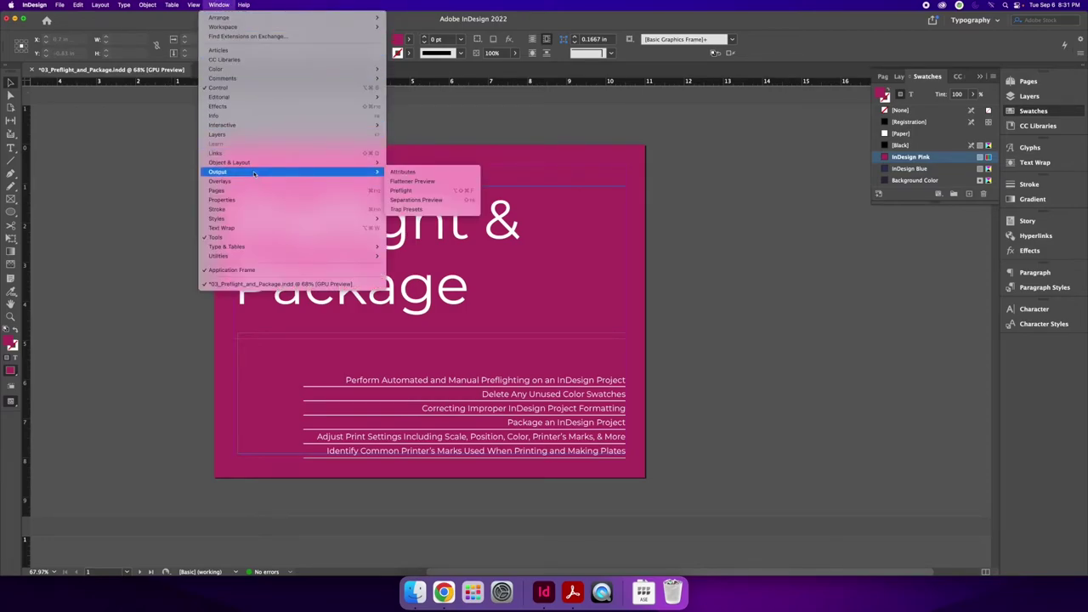
{"action": "left_click", "coordinate": [431, 194]}
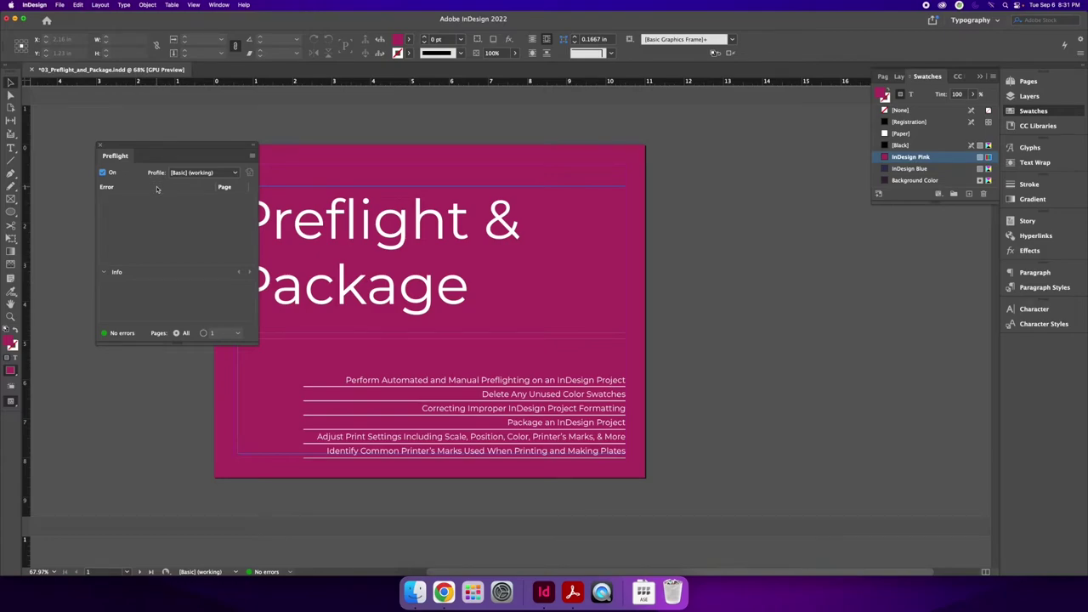
{"action": "left_click_drag", "start_coordinate": [157, 148], "coordinate": [105, 127]}
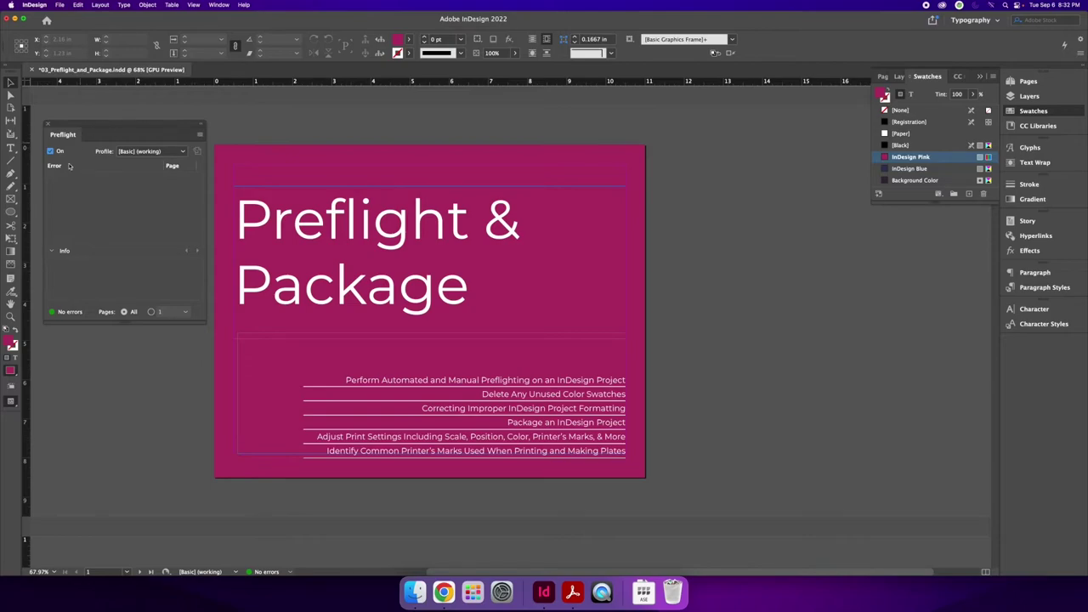
Define a new preflight profile named Apps from the Offset Printing profile and save it
{"action": "left_click", "coordinate": [199, 135]}
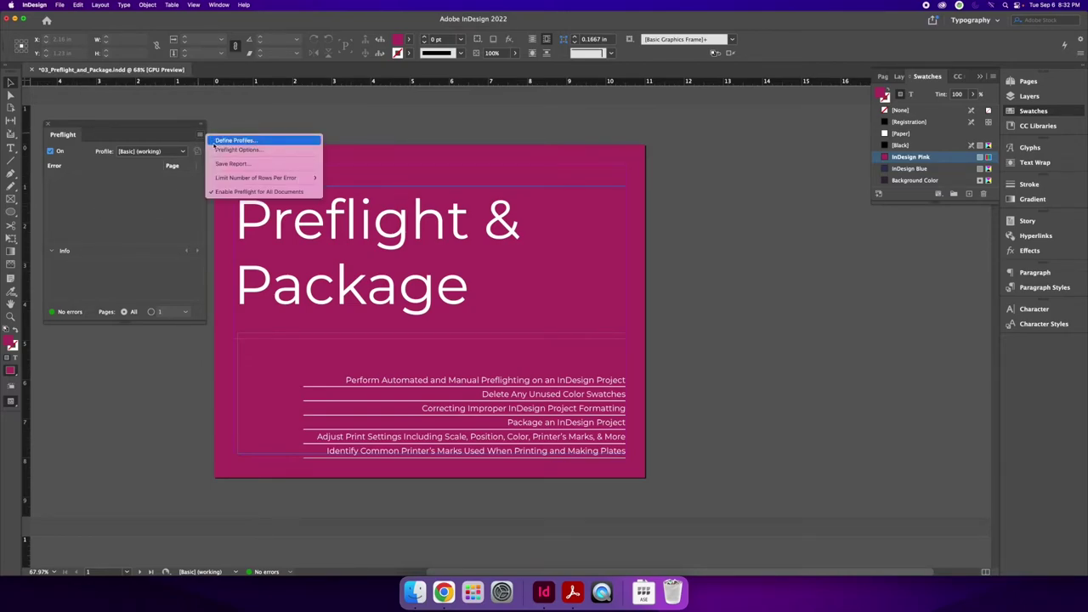
{"action": "left_click", "coordinate": [253, 142]}
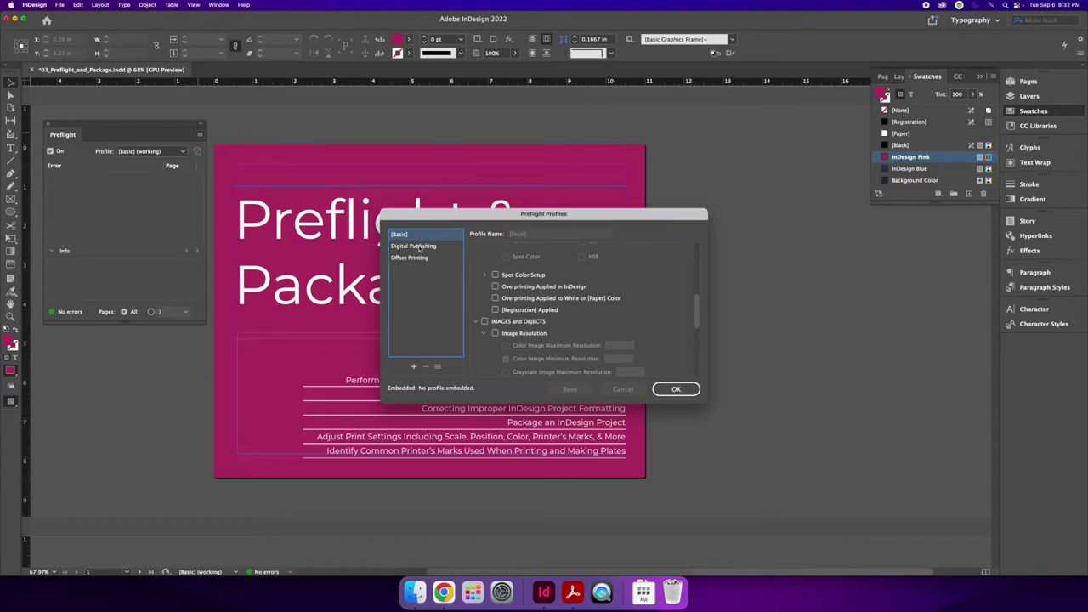
{"action": "left_click", "coordinate": [433, 246]}
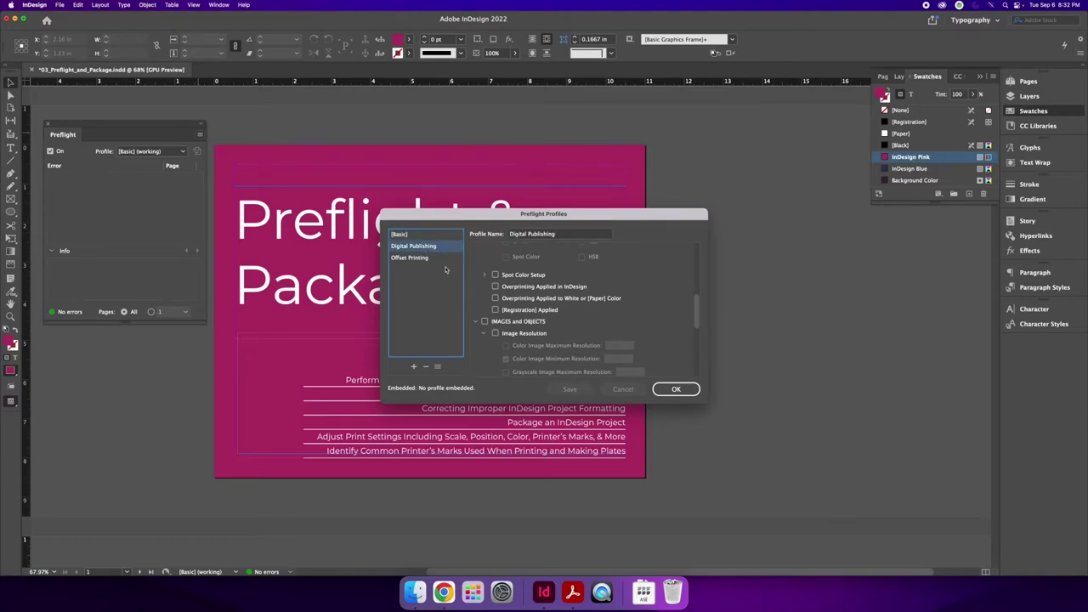
{"action": "left_click", "coordinate": [434, 258]}
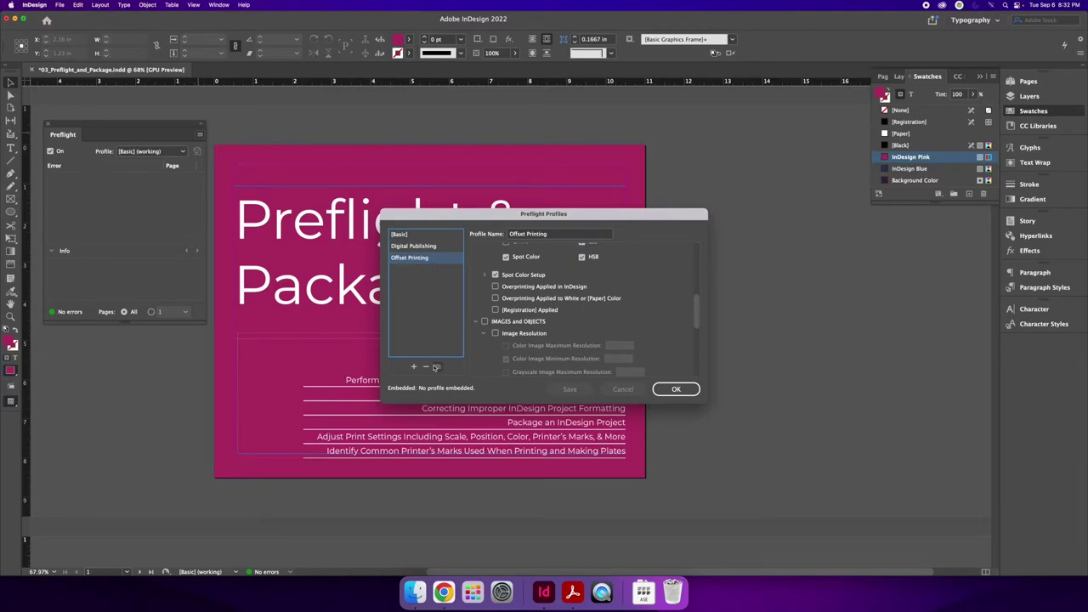
{"action": "left_click", "coordinate": [414, 365]}
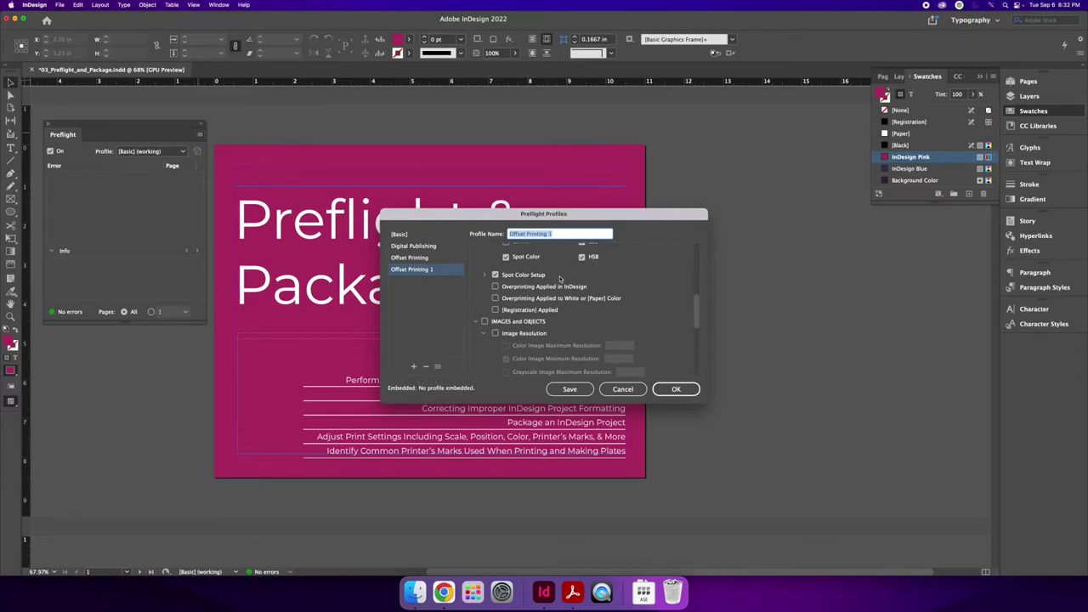
{"action": "type", "text": "Apps"}
{"action": "left_click", "coordinate": [580, 393]}
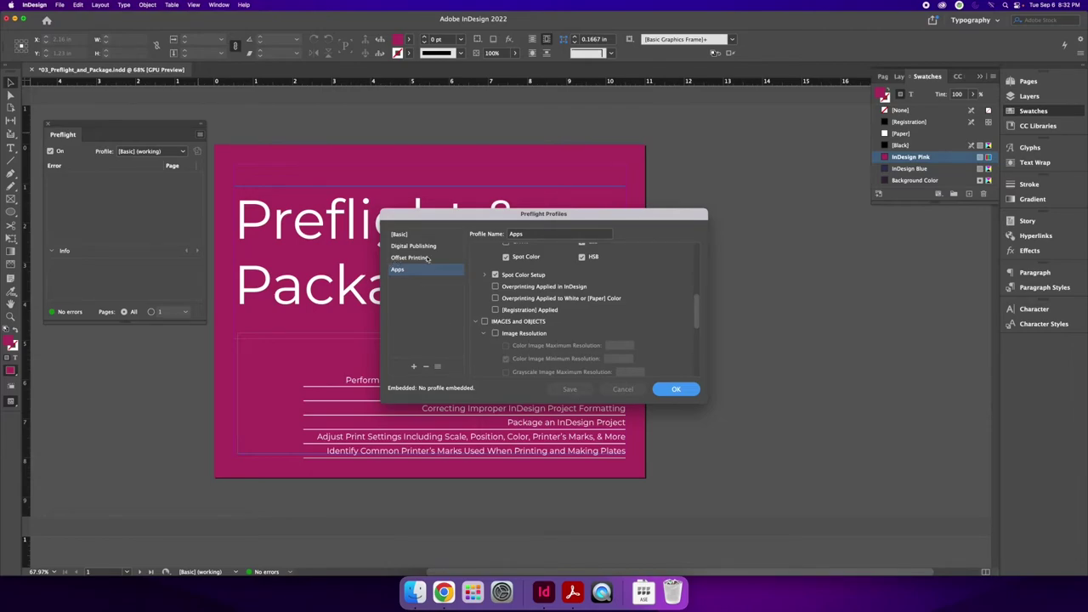
Collapse the rule categories of the Offset Printing preflight profile and examine its Links rules
{"action": "left_click", "coordinate": [426, 259]}
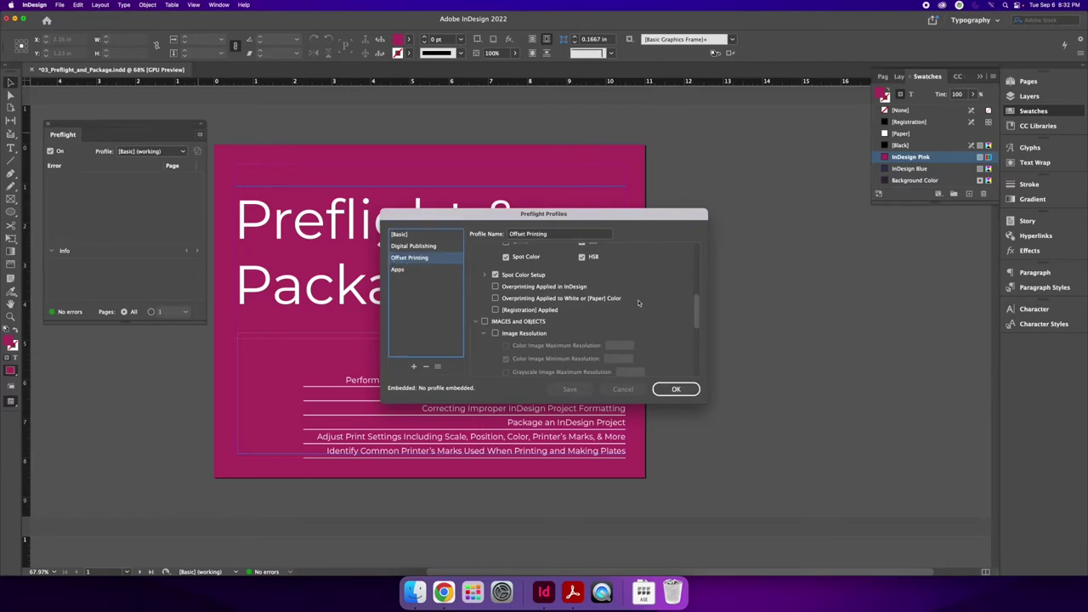
{"action": "left_click_drag", "start_coordinate": [699, 310], "coordinate": [697, 248]}
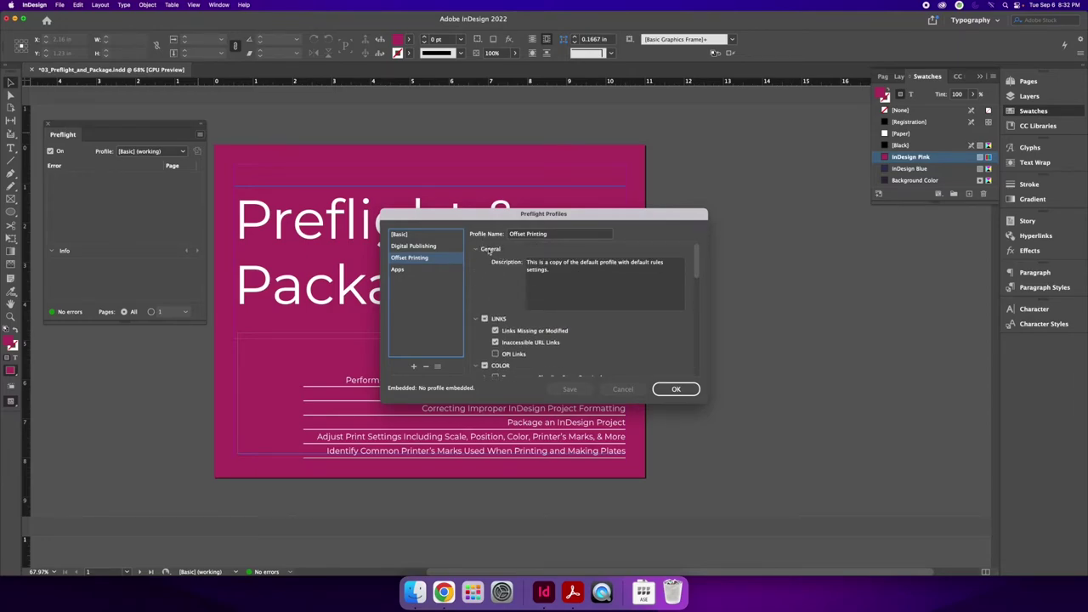
{"action": "left_click", "coordinate": [478, 249]}
{"action": "left_click", "coordinate": [477, 260]}
{"action": "left_click", "coordinate": [478, 272]}
{"action": "left_click", "coordinate": [476, 284]}
{"action": "left_click", "coordinate": [478, 295]}
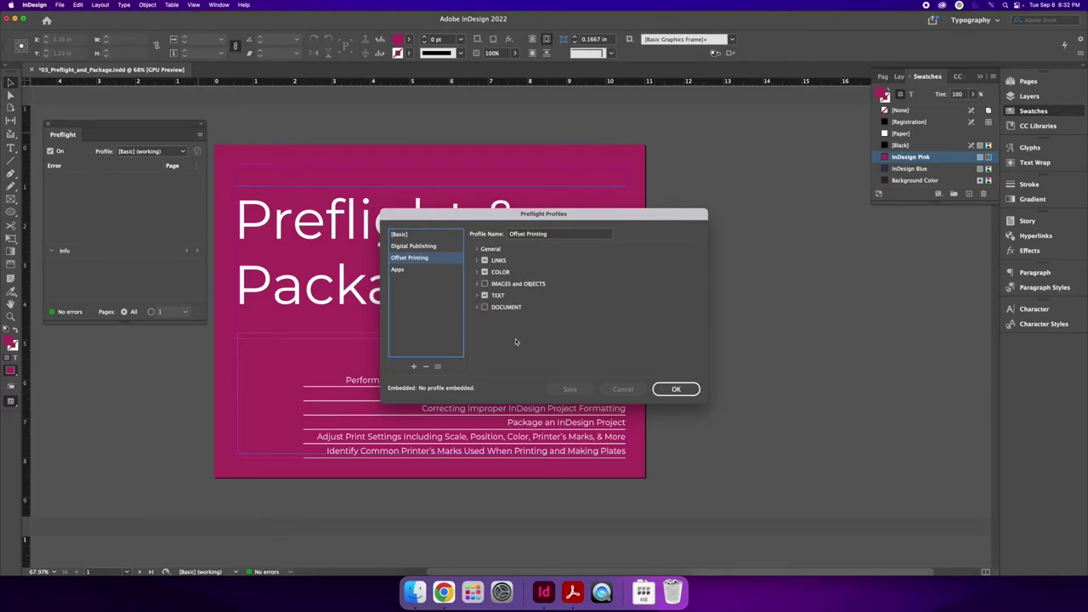
{"action": "left_click", "coordinate": [477, 260]}
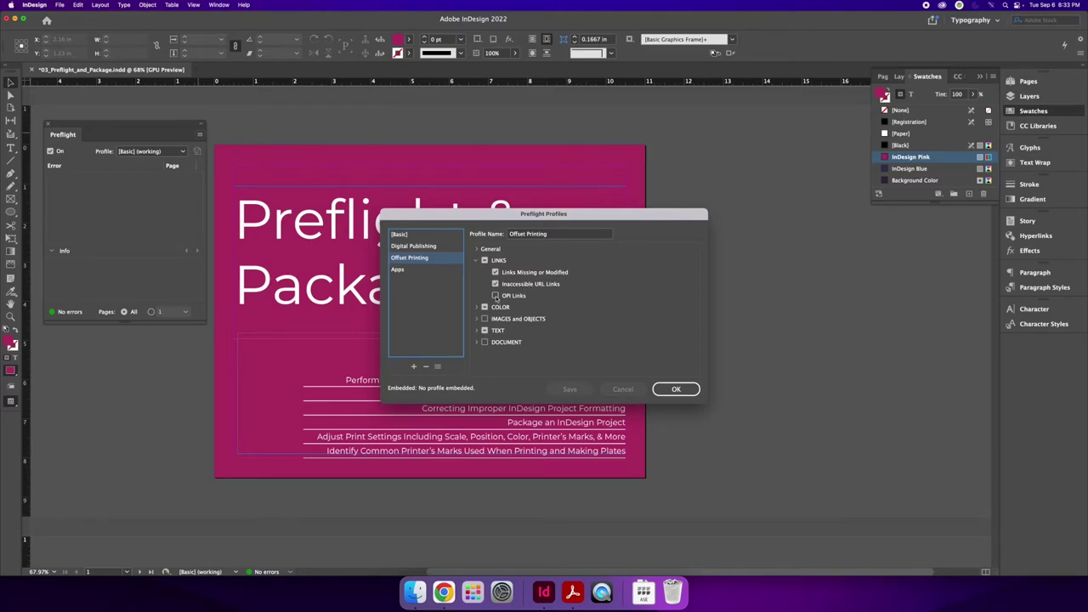
{"action": "left_click", "coordinate": [476, 260]}
Remove Spot Color from the Offset Printing profile's disallowed color spaces and modes, and accept the profile changes
{"action": "left_click", "coordinate": [478, 272]}
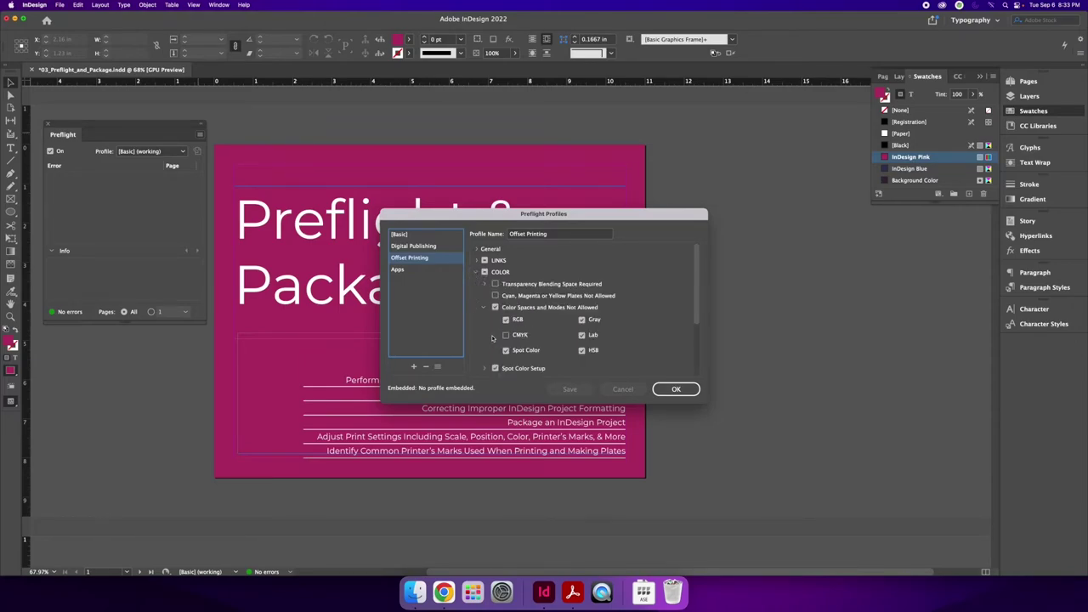
{"action": "left_click", "coordinate": [506, 320]}
{"action": "left_click", "coordinate": [506, 350]}
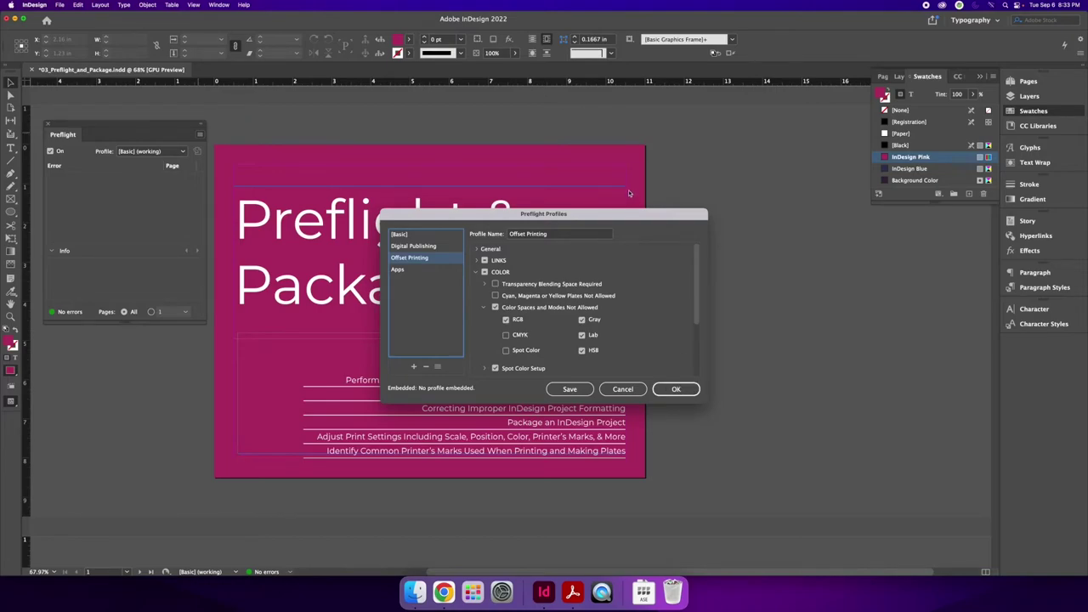
{"action": "left_click", "coordinate": [667, 388]}
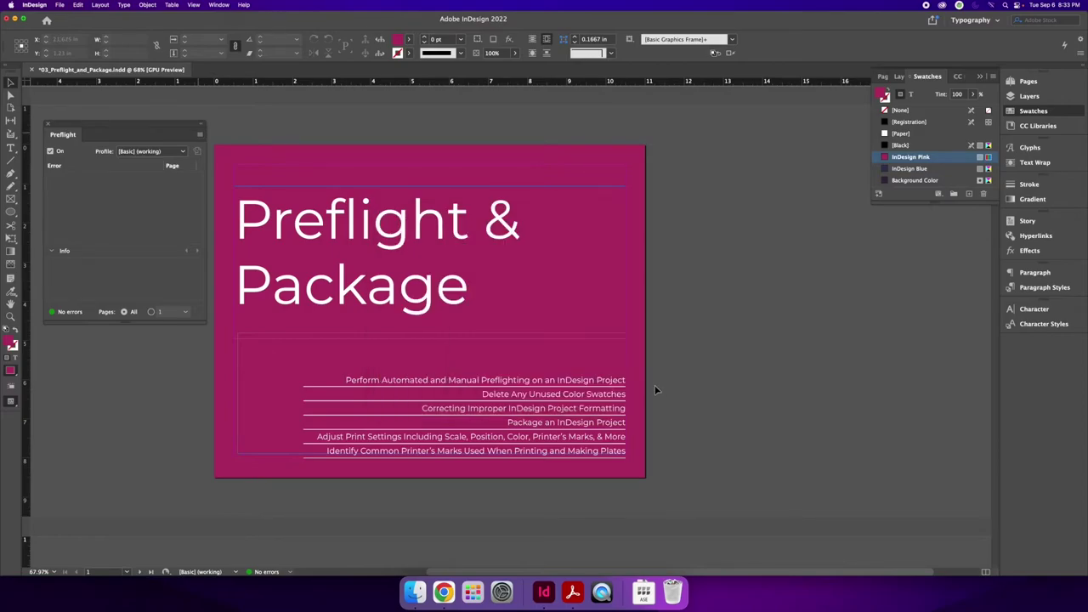
Review the automated preflight errors described on page 4 and switch the document's preflight profile to Offset Printing
{"action": "scroll", "coordinate": [583, 417], "scroll_direction": "down", "scroll_amount": 10}
{"action": "scroll", "coordinate": [583, 416], "scroll_direction": "down", "scroll_amount": 10}
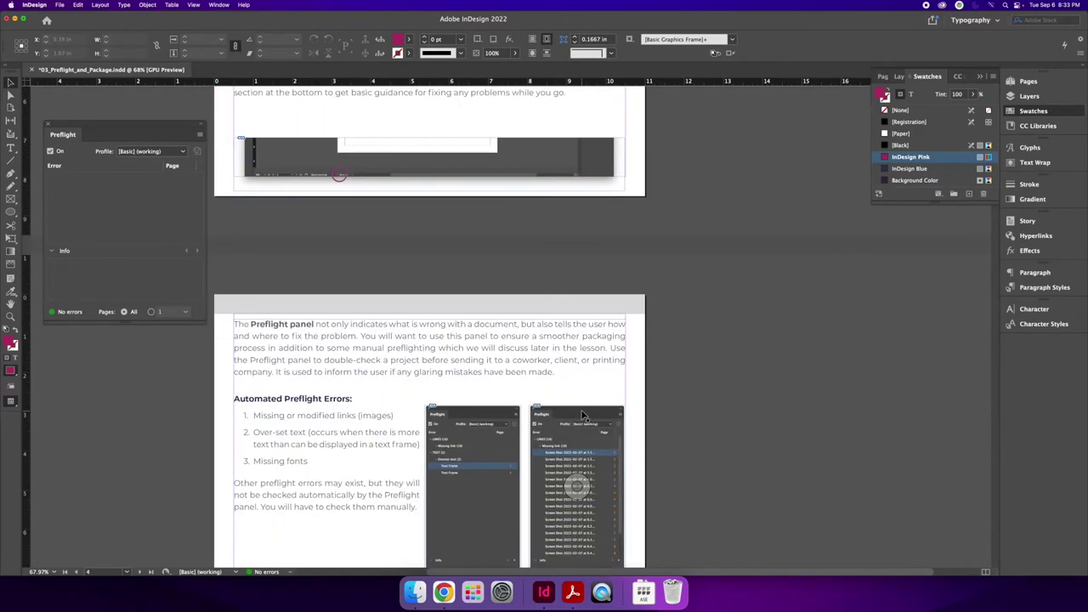
{"action": "scroll", "coordinate": [583, 416], "scroll_direction": "up", "scroll_amount": 1}
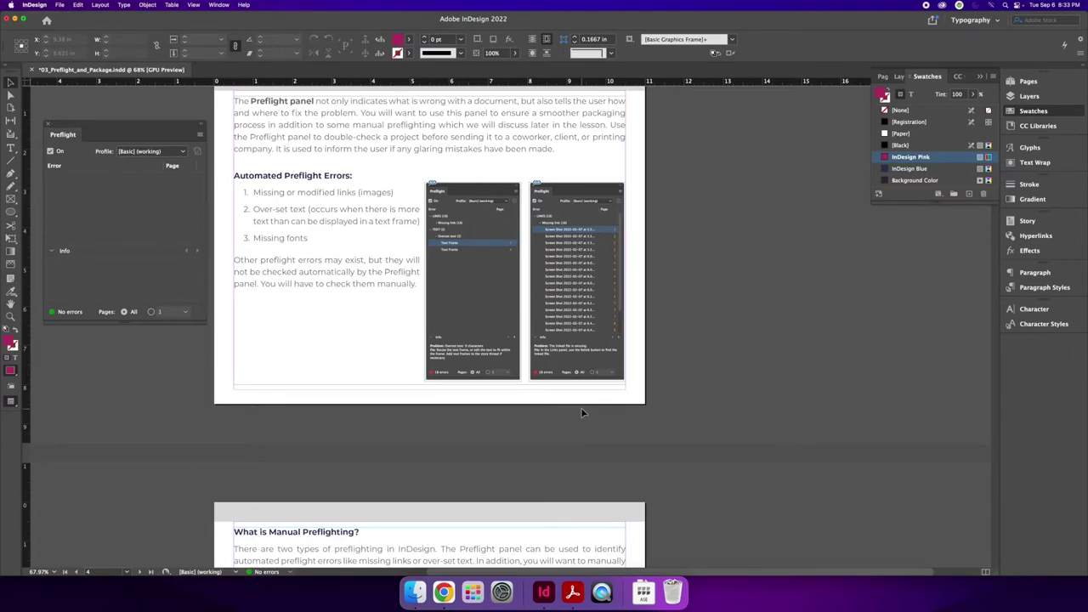
{"action": "scroll", "coordinate": [583, 413], "scroll_direction": "up", "scroll_amount": 3}
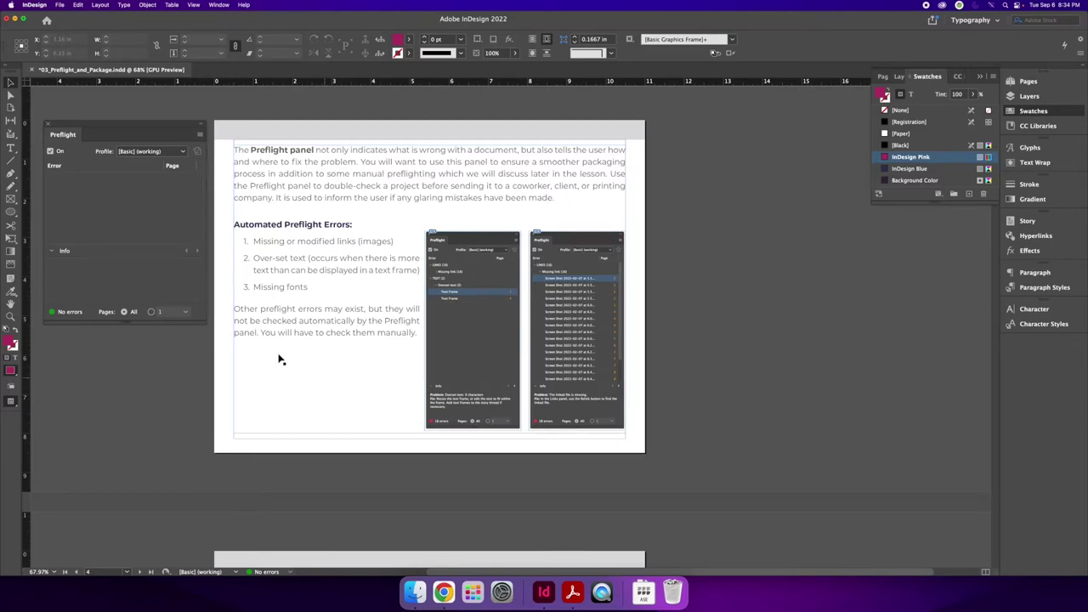
{"action": "left_click", "coordinate": [142, 150]}
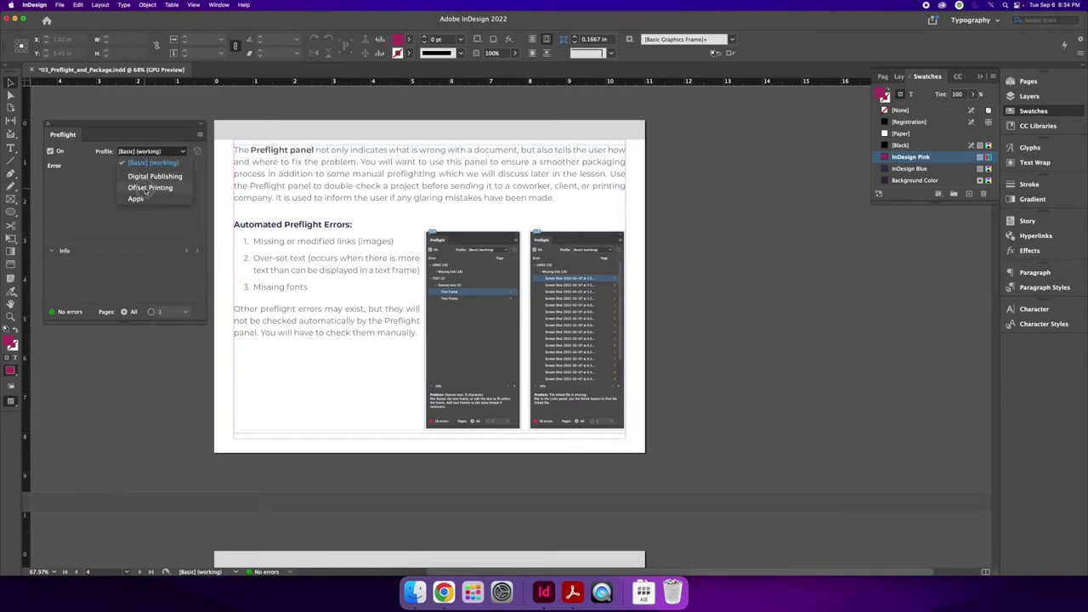
{"action": "left_click", "coordinate": [146, 188]}
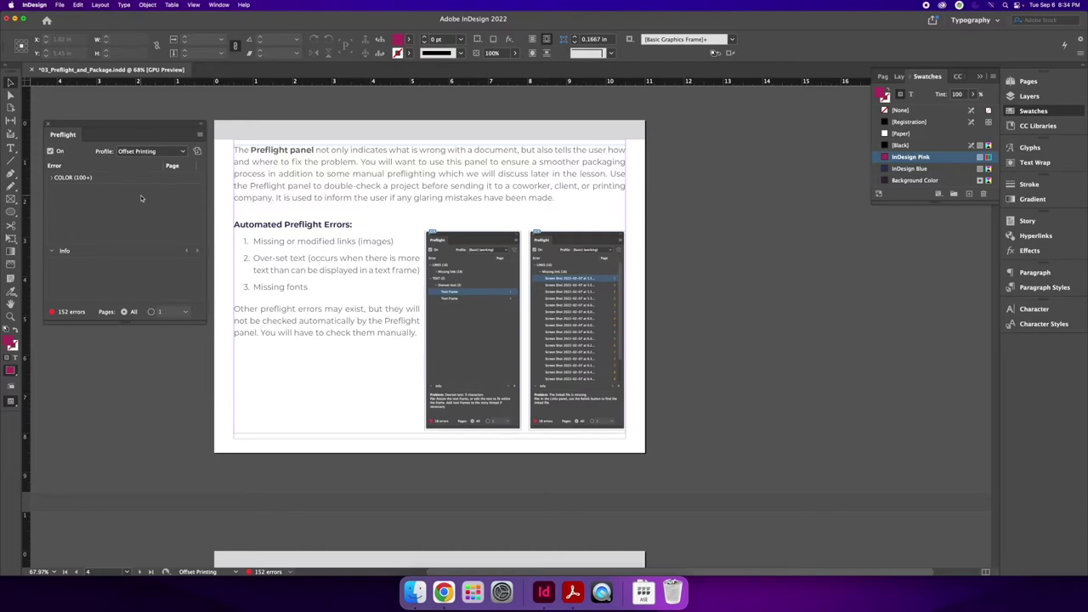
Examine the disallowed color space errors, locate the flagged rectangle on page 1, and close the Preflight panel
{"action": "left_click", "coordinate": [51, 179]}
{"action": "left_click", "coordinate": [62, 189]}
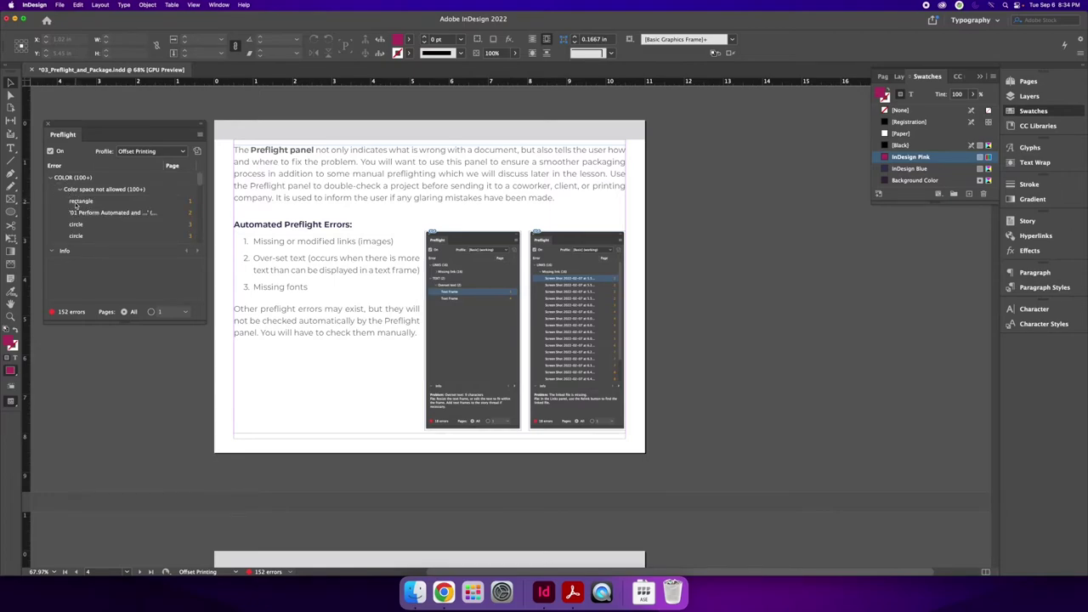
{"action": "left_click", "coordinate": [191, 205]}
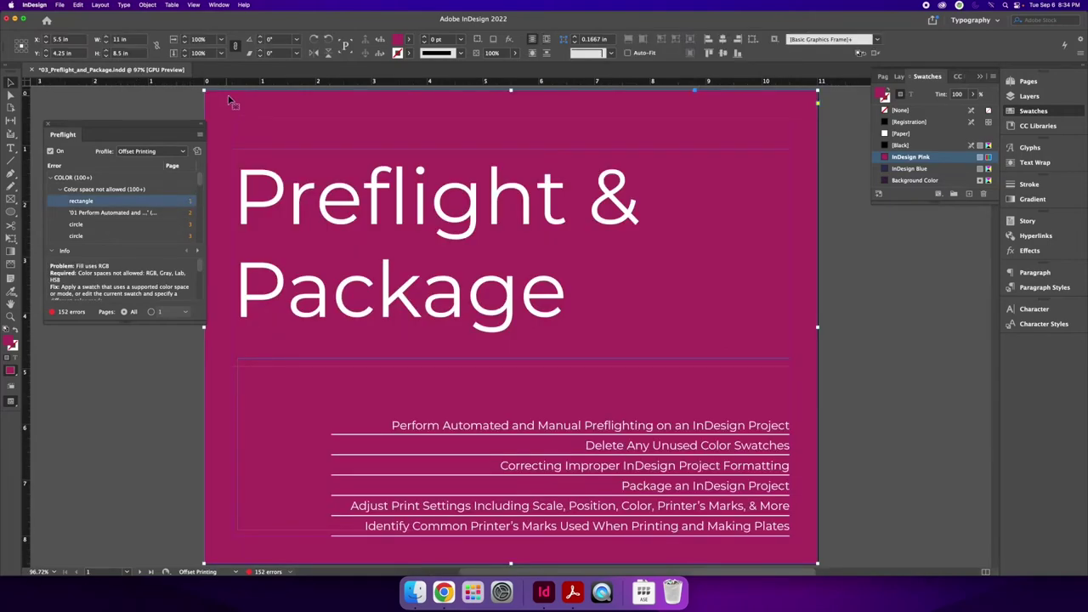
{"action": "left_click_drag", "start_coordinate": [105, 322], "coordinate": [94, 404]}
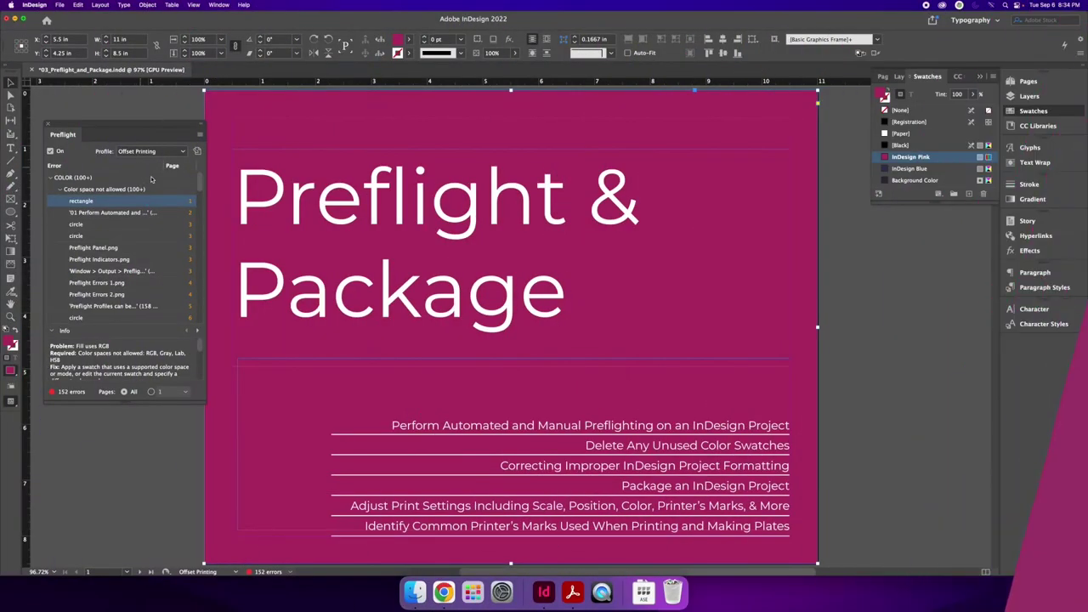
{"action": "left_click", "coordinate": [50, 126]}
{"action": "left_click", "coordinate": [89, 125]}
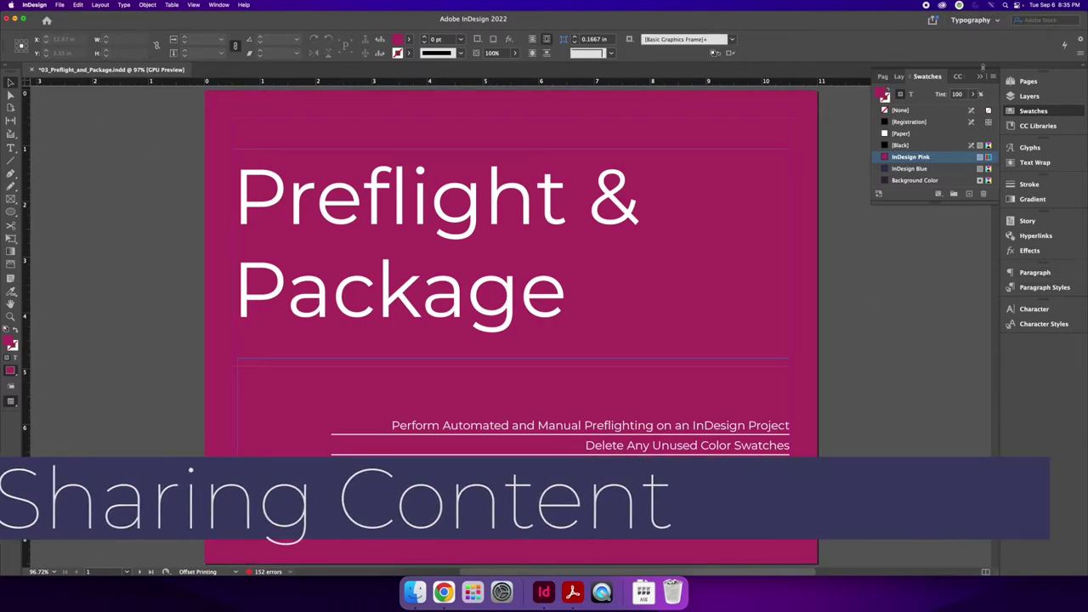
Look through the document's swatches, paragraph styles and A-Parent page, and return to page 1
{"action": "left_click", "coordinate": [980, 77]}
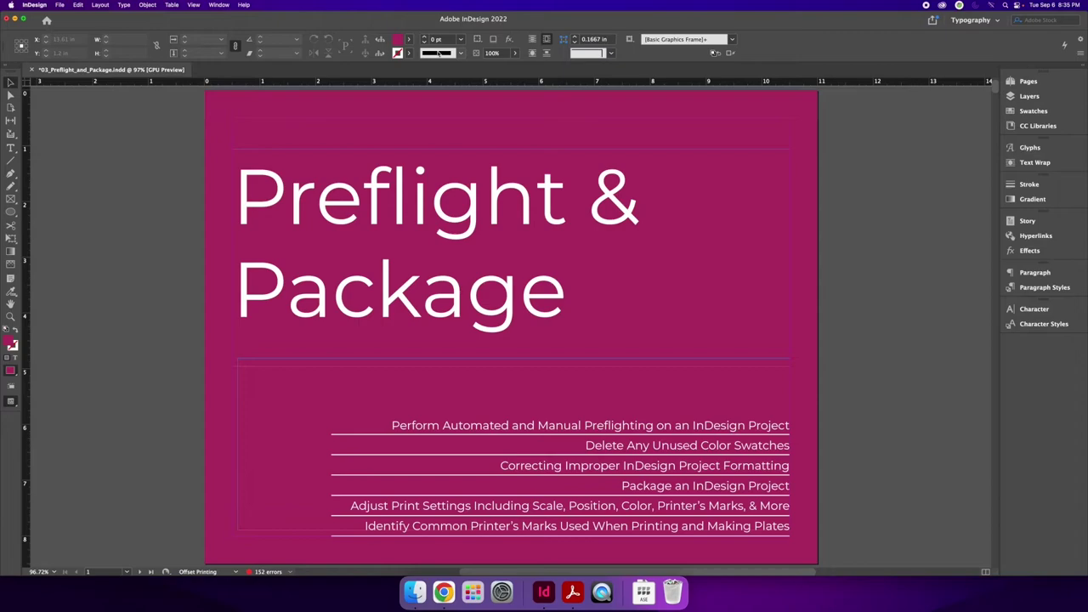
{"action": "left_click", "coordinate": [1033, 111]}
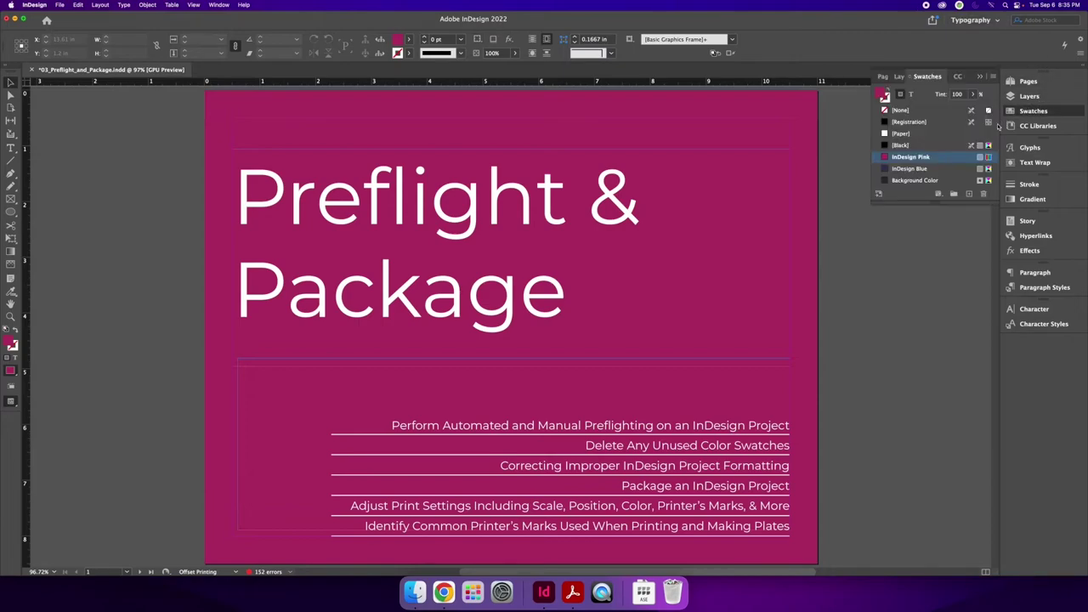
{"action": "left_click", "coordinate": [1044, 287]}
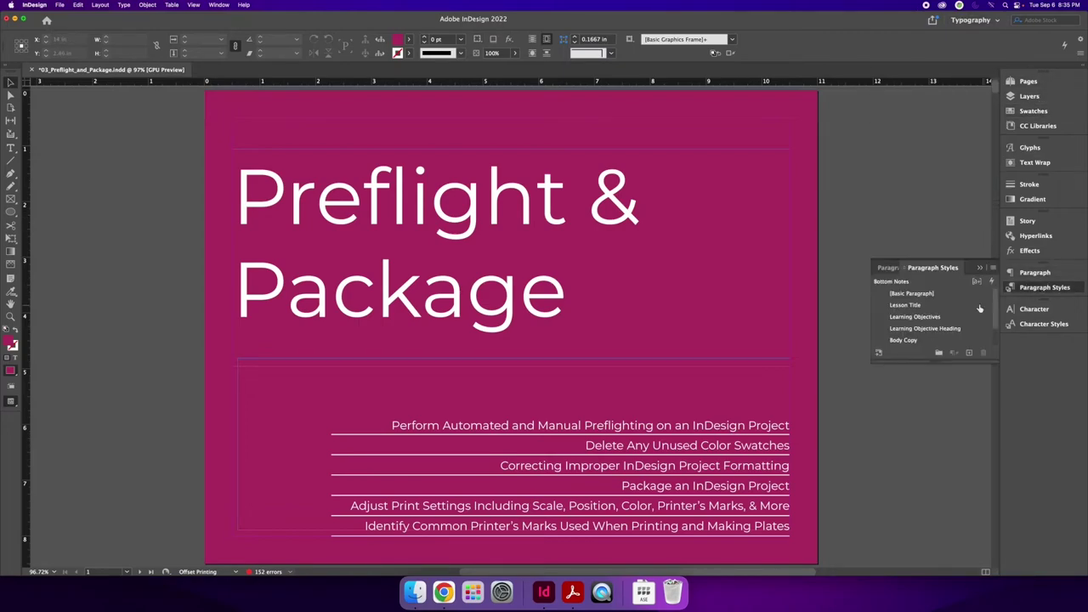
{"action": "left_click", "coordinate": [1027, 81]}
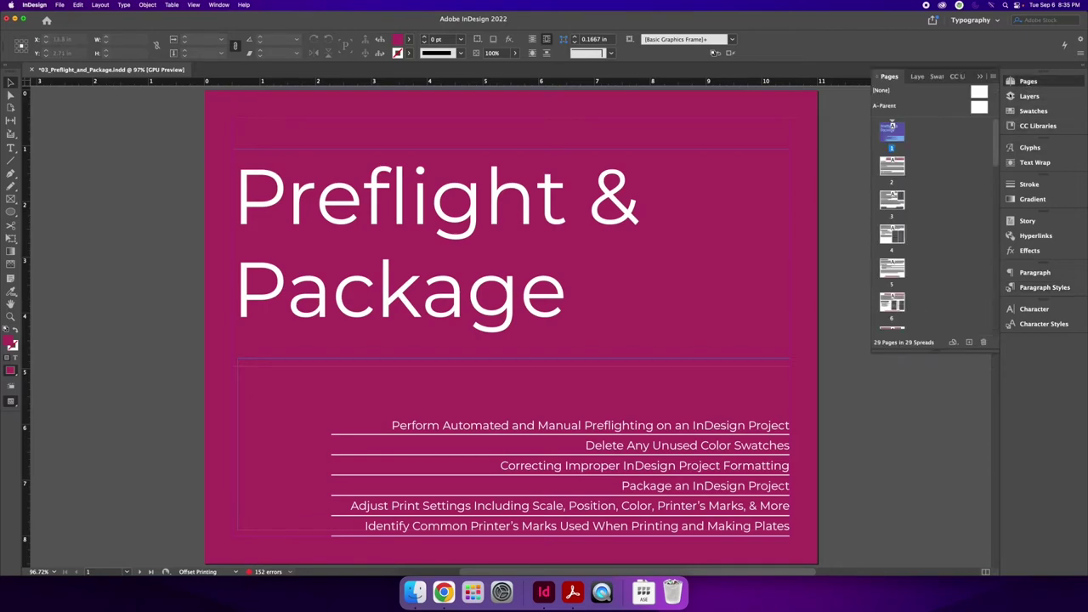
{"action": "double_click", "coordinate": [980, 108]}
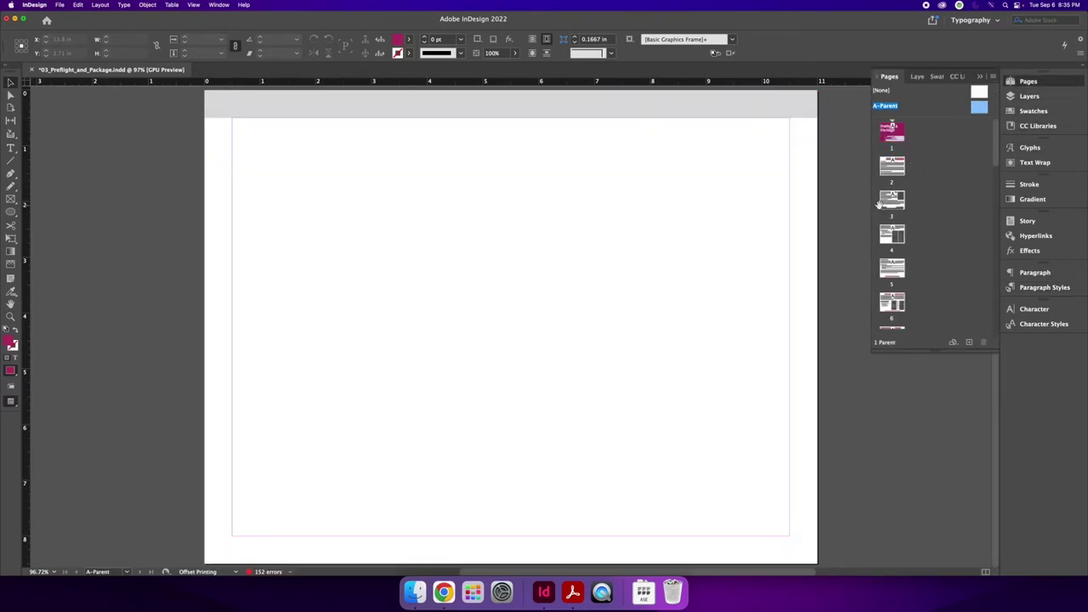
{"action": "left_click", "coordinate": [1033, 111]}
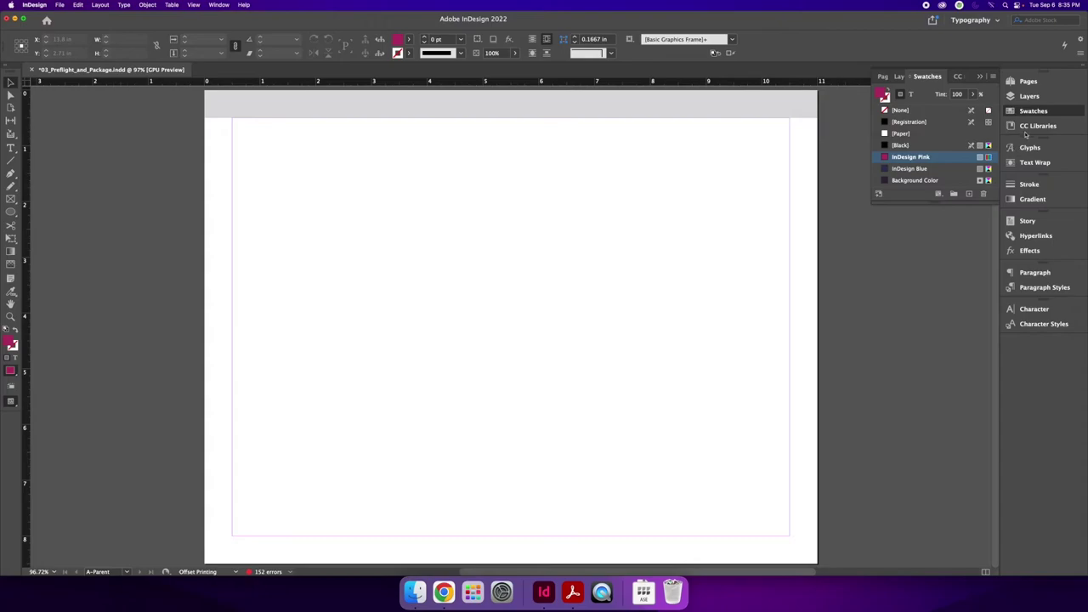
{"action": "left_click", "coordinate": [1025, 111]}
{"action": "left_click", "coordinate": [1022, 114]}
{"action": "left_click", "coordinate": [1028, 81]}
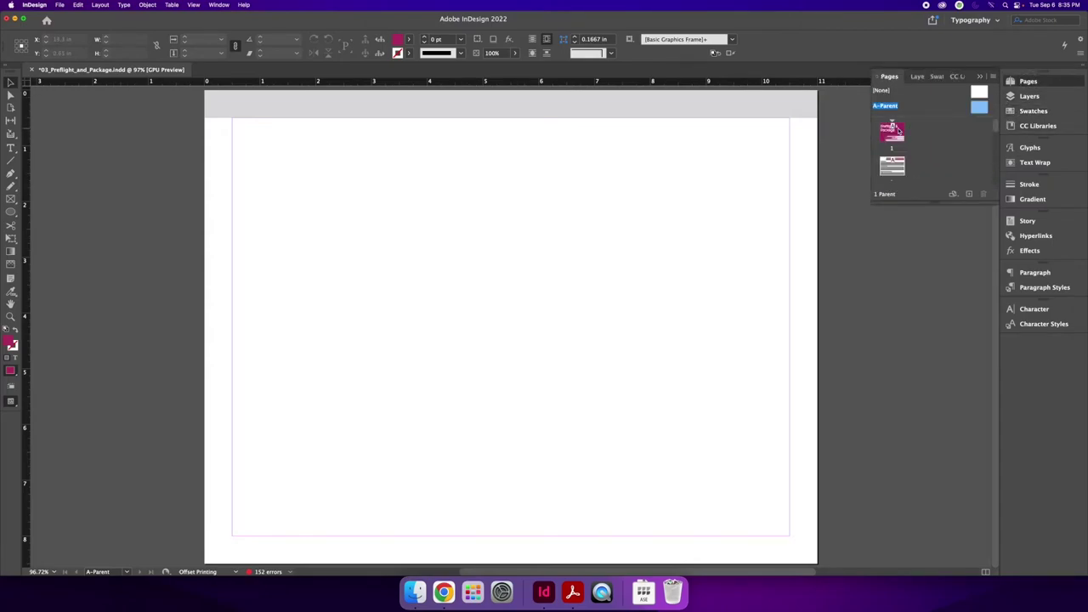
{"action": "left_click", "coordinate": [898, 138]}
{"action": "double_click", "coordinate": [898, 137]}
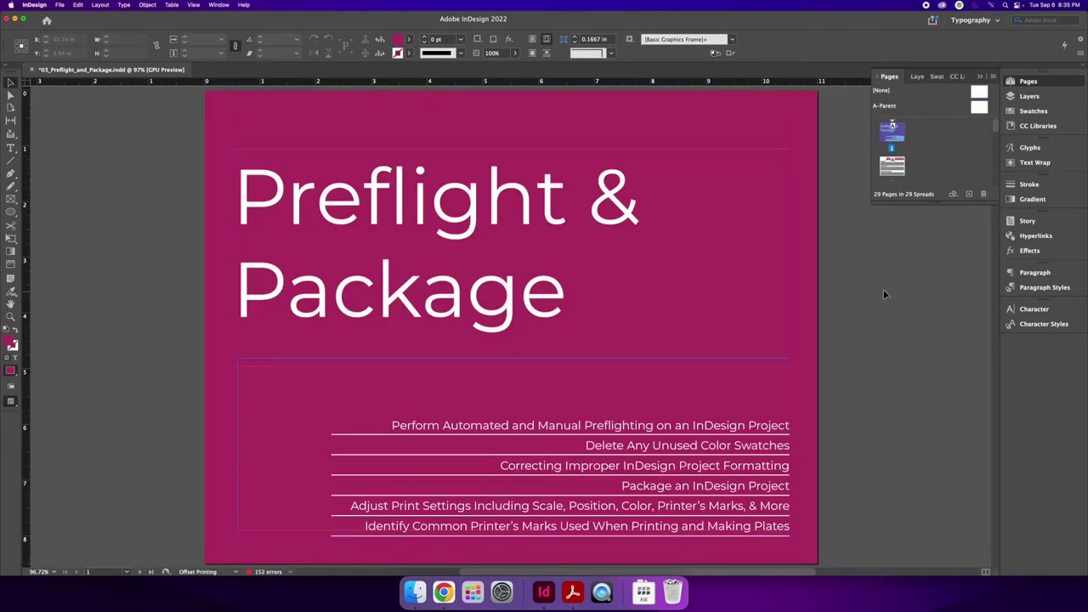
Detach the Swatches panel as a floating panel over the page, collapse the remaining docked panels, and lengthen the swatch list
{"action": "left_click", "coordinate": [1028, 81]}
{"action": "left_click", "coordinate": [1033, 110]}
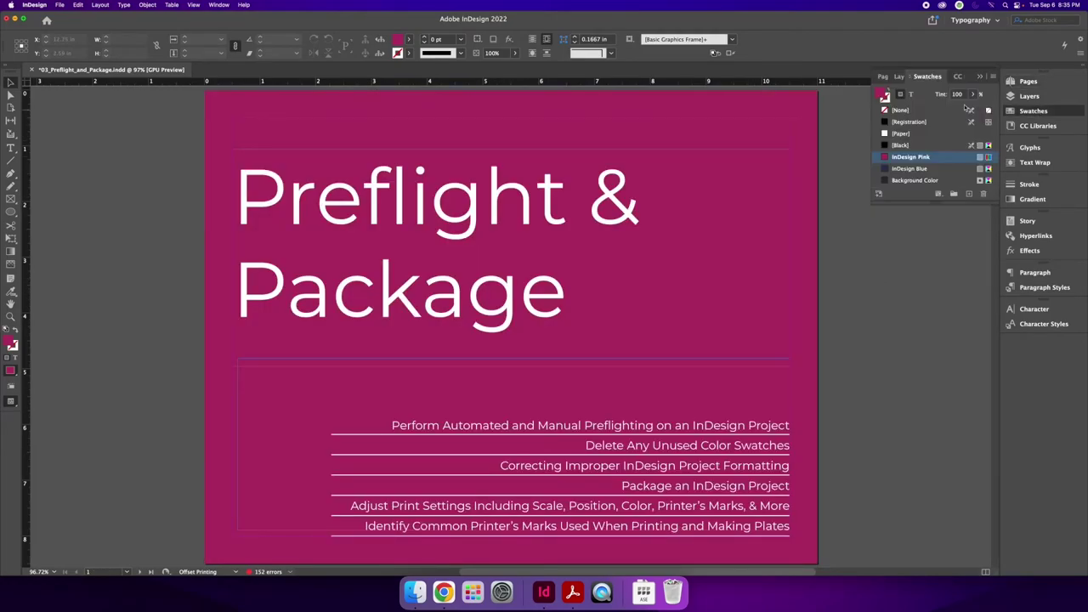
{"action": "left_click_drag", "start_coordinate": [928, 78], "coordinate": [746, 166]}
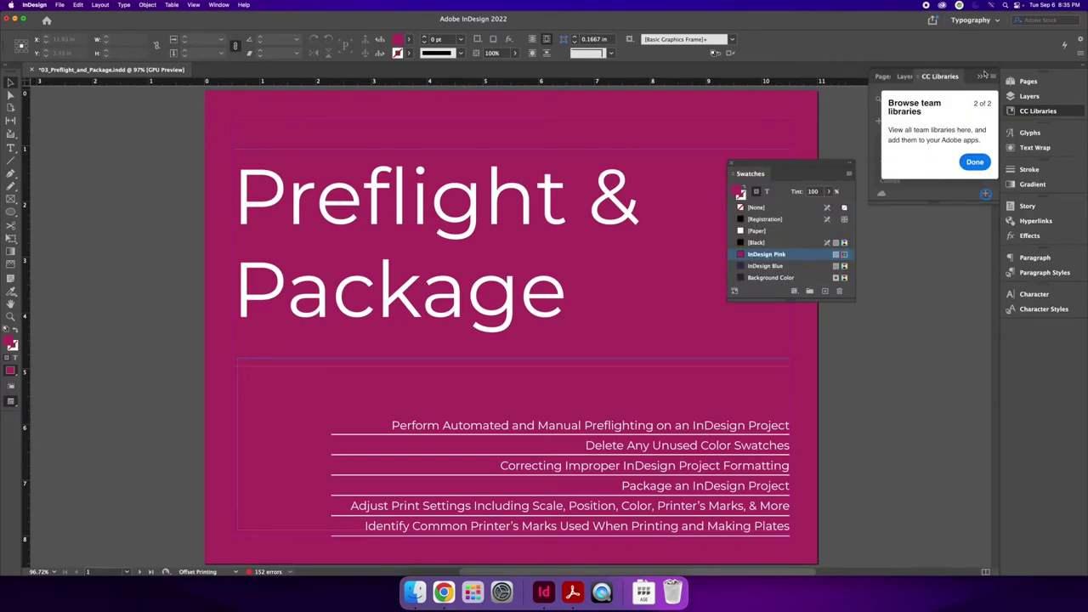
{"action": "left_click", "coordinate": [984, 75]}
{"action": "left_click_drag", "start_coordinate": [795, 299], "coordinate": [795, 374]}
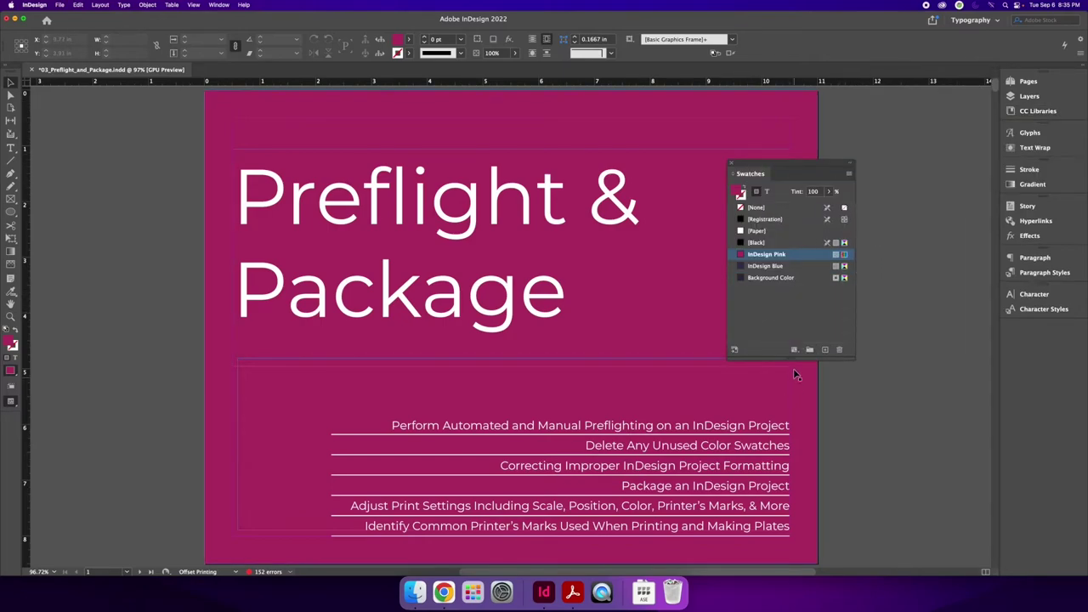
Save the InDesign Pink, InDesign Blue and Background Color swatches to Downloads as 03_Preflight_and_Package
{"action": "left_click", "coordinate": [776, 255]}
{"action": "left_click", "coordinate": [776, 277], "text": "shift"}
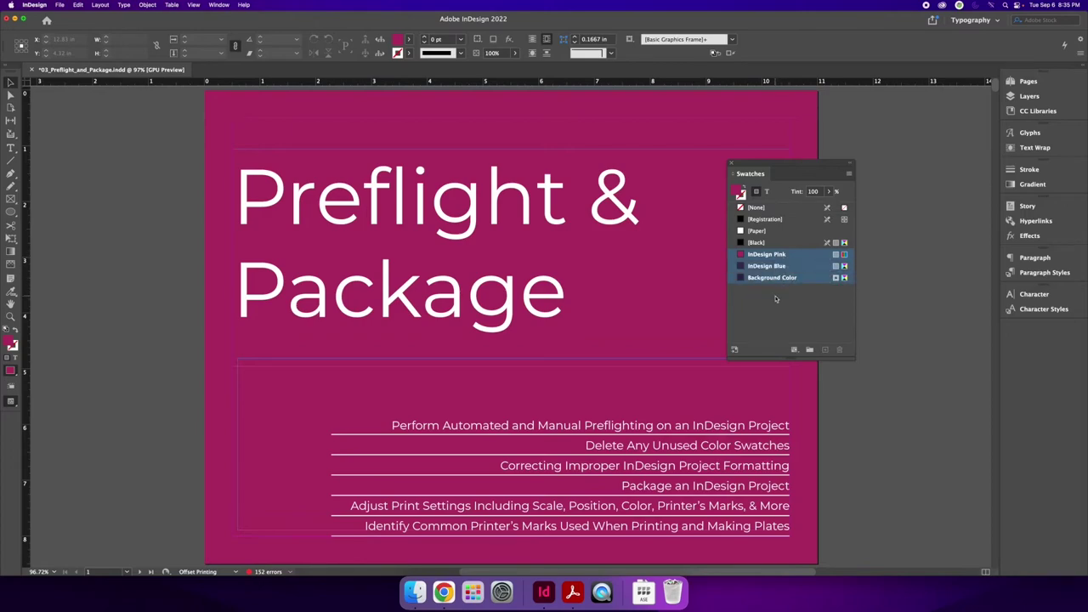
{"action": "left_click", "coordinate": [847, 175]}
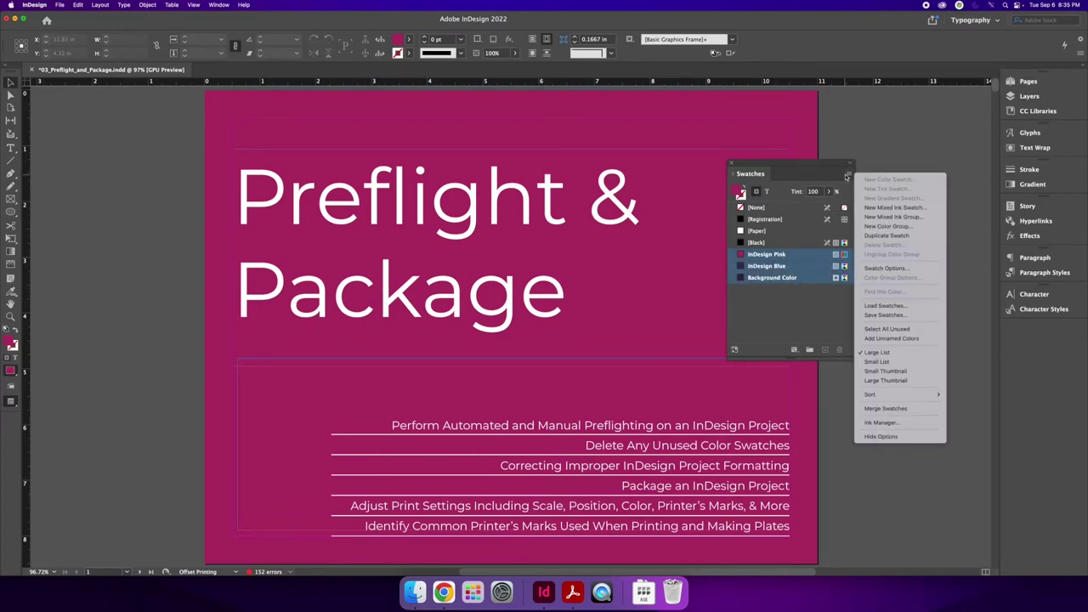
{"action": "left_click", "coordinate": [914, 315]}
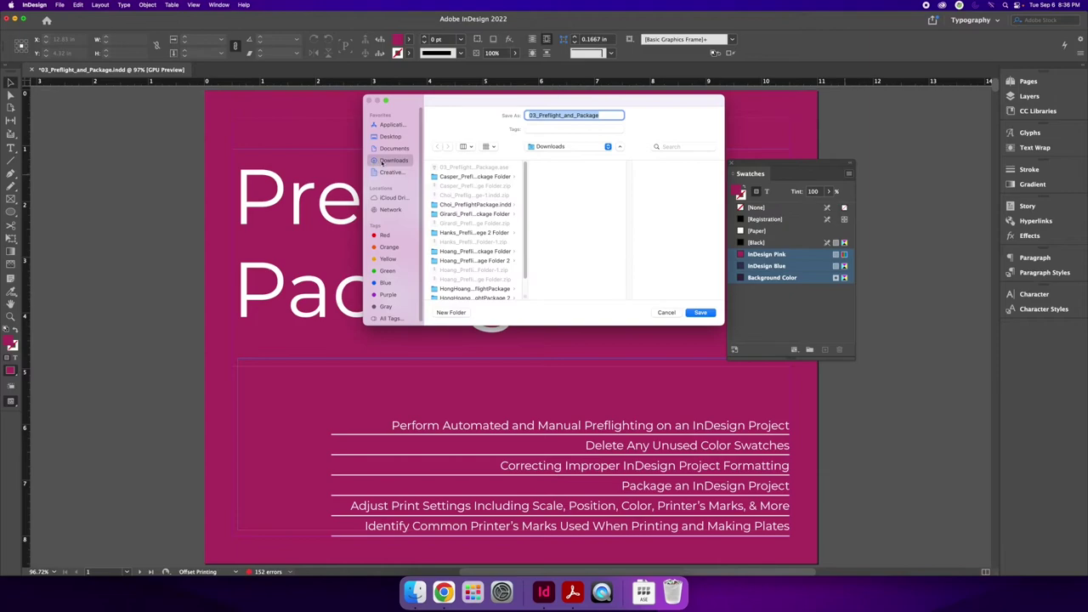
{"action": "left_click", "coordinate": [603, 115]}
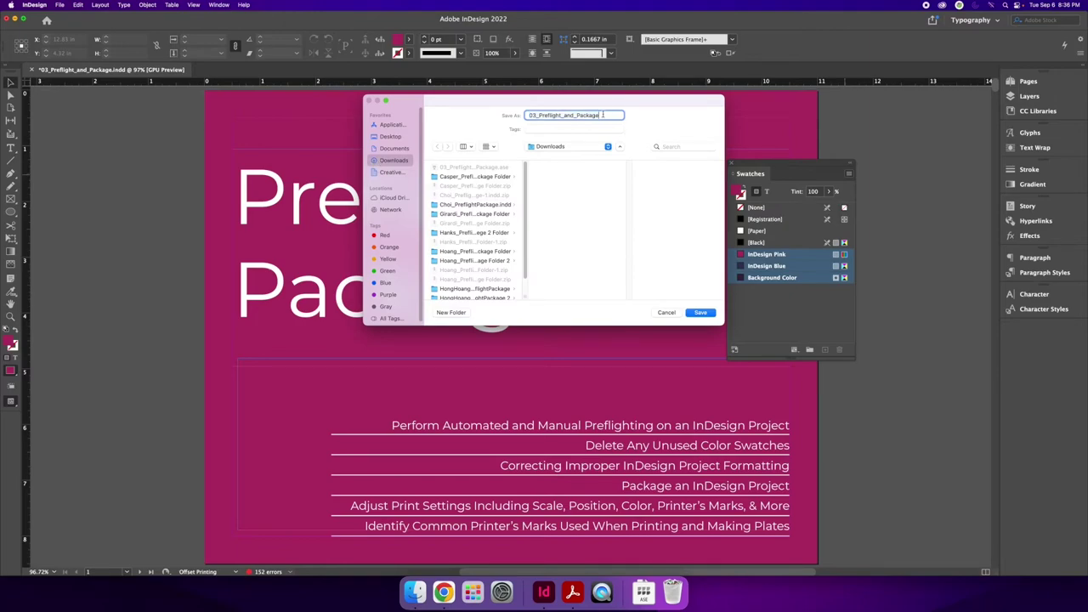
{"action": "left_click", "coordinate": [700, 312]}
{"action": "left_click", "coordinate": [566, 255]}
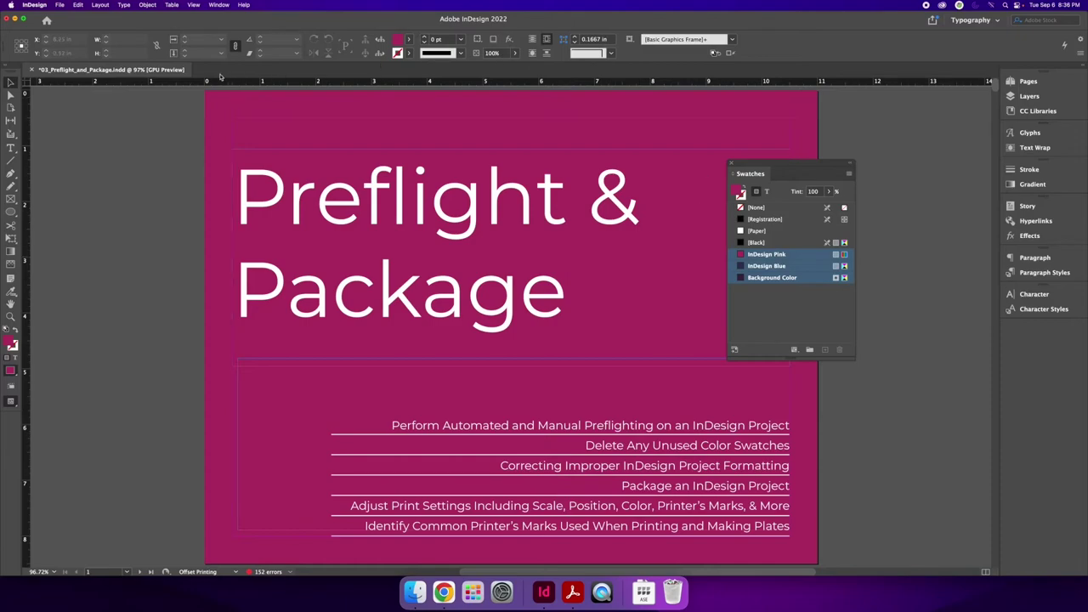
Create a new one-page 8.5 x 11 in document and load the 03_Preflight_and_Package.ase swatches from Downloads into it
{"action": "left_click", "coordinate": [59, 4]}
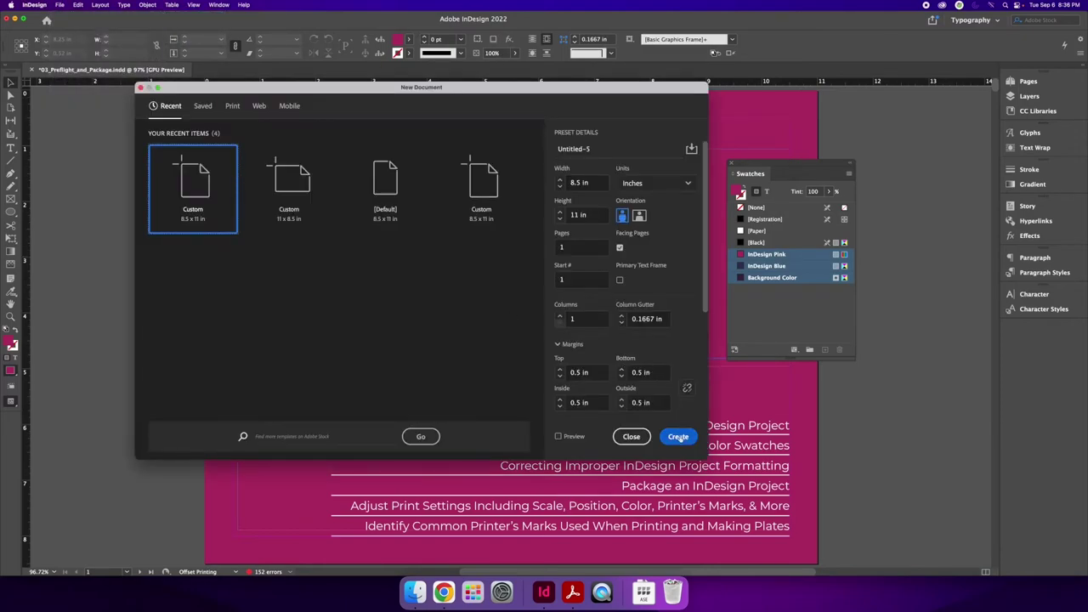
{"action": "left_click", "coordinate": [678, 435]}
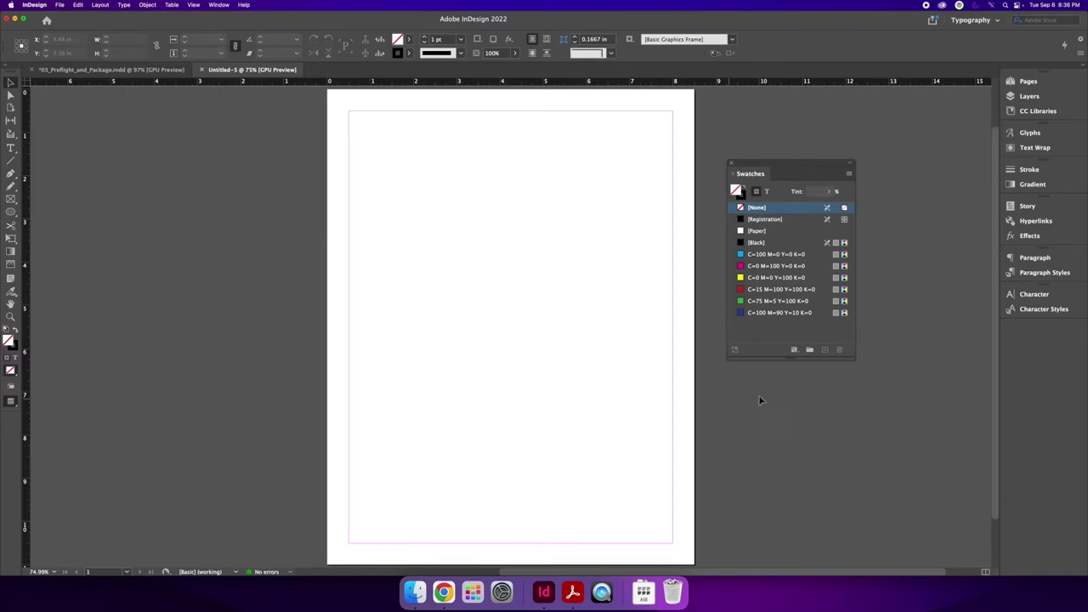
{"action": "left_click", "coordinate": [848, 173]}
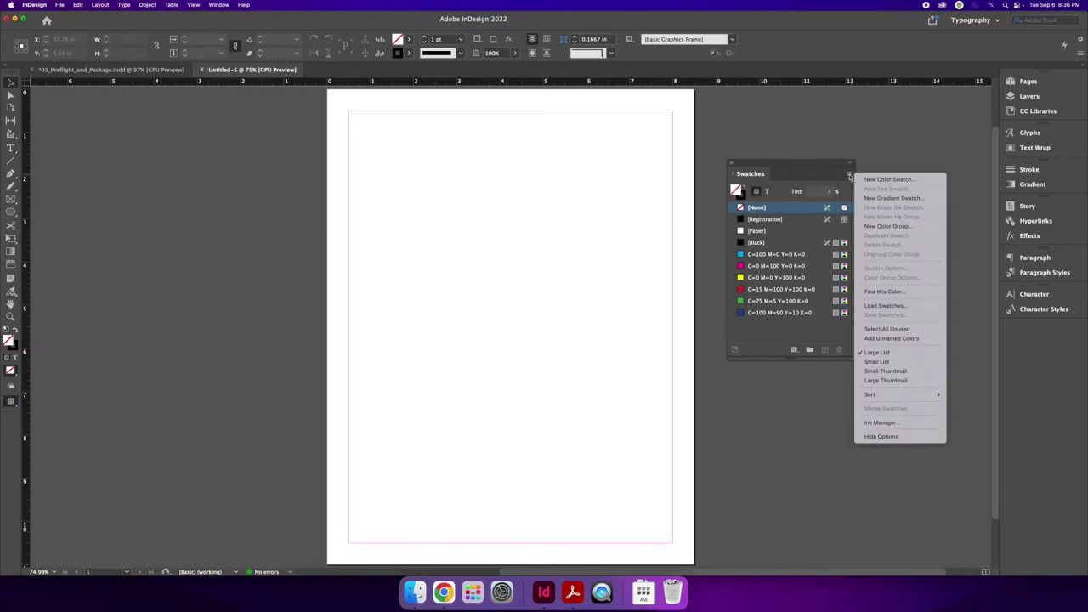
{"action": "left_click", "coordinate": [905, 306]}
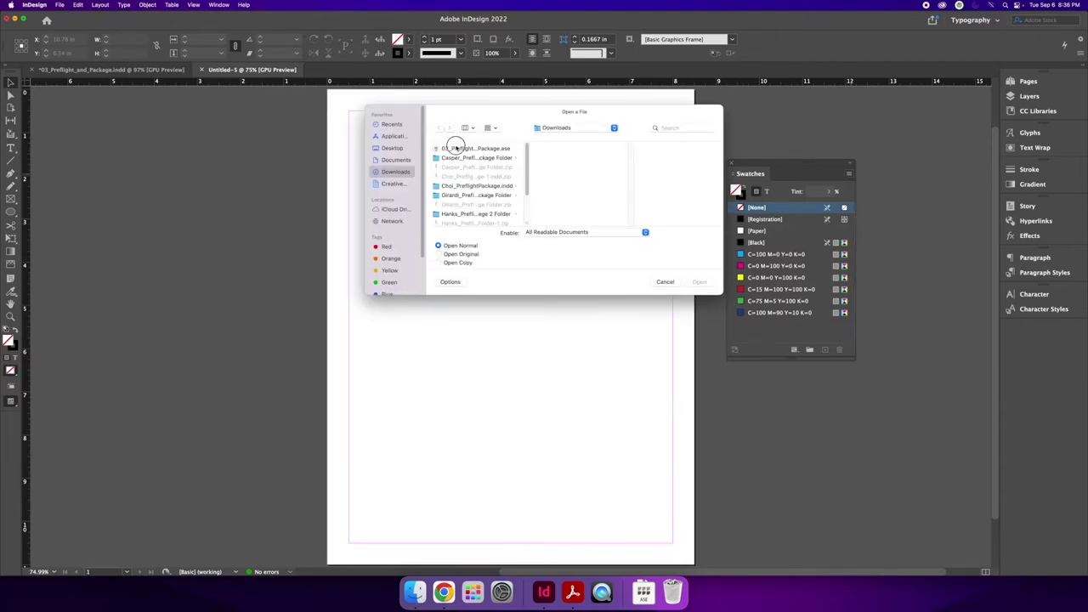
{"action": "left_click", "coordinate": [456, 148]}
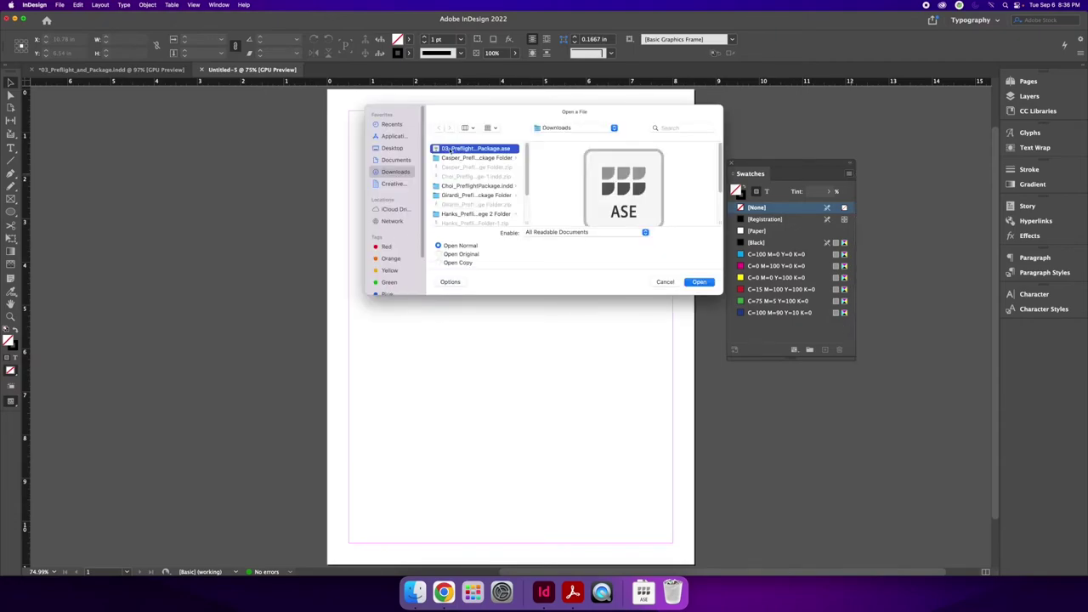
{"action": "left_click", "coordinate": [700, 282]}
Lengthen the swatch list and delete the six default CMYK swatches from C=100 M=0 Y=0 K=0 through C=100 M=90 Y=10 K=0
{"action": "left_click_drag", "start_coordinate": [805, 412], "coordinate": [804, 432]}
{"action": "left_click", "coordinate": [780, 313]}
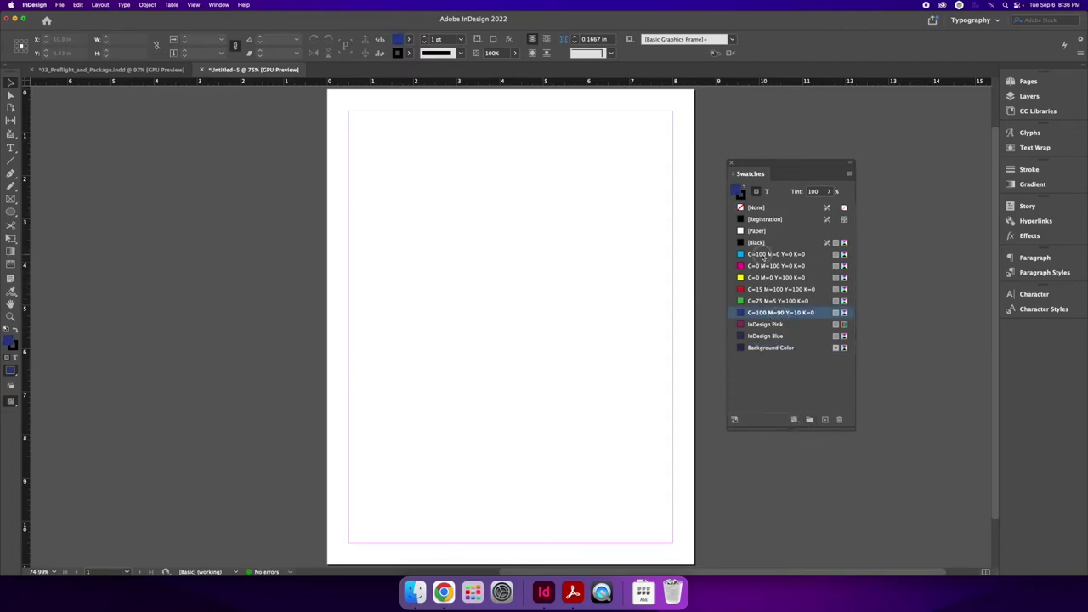
{"action": "left_click", "coordinate": [762, 255], "text": "shift"}
{"action": "left_click", "coordinate": [839, 419]}
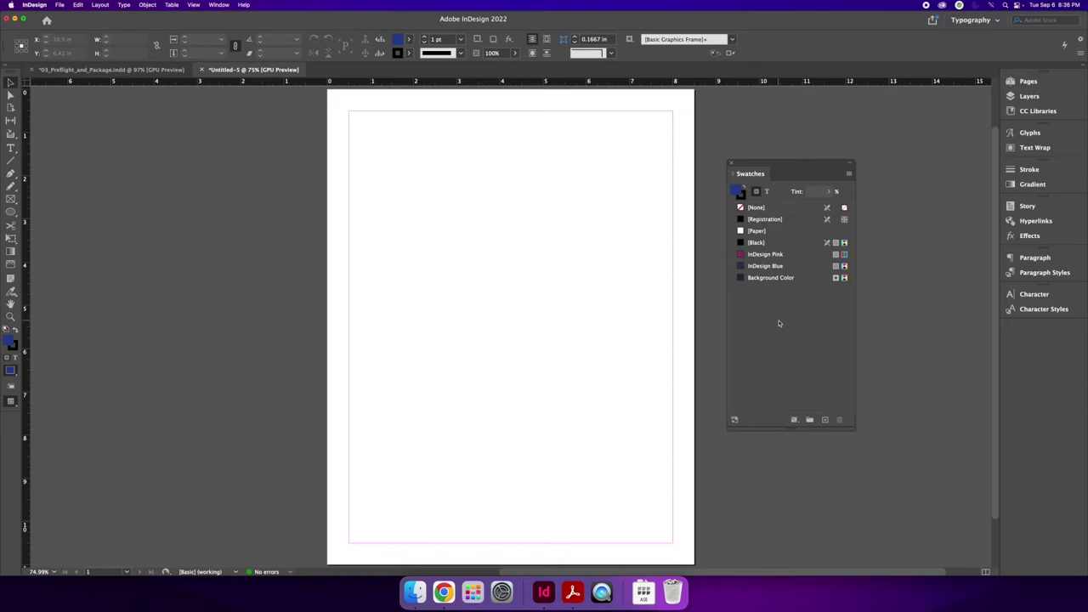
Return to the 03_Preflight_and_Package document, close the Swatches panel, and expand the Paragraph Styles panel to show all its styles
{"action": "left_click", "coordinate": [111, 69]}
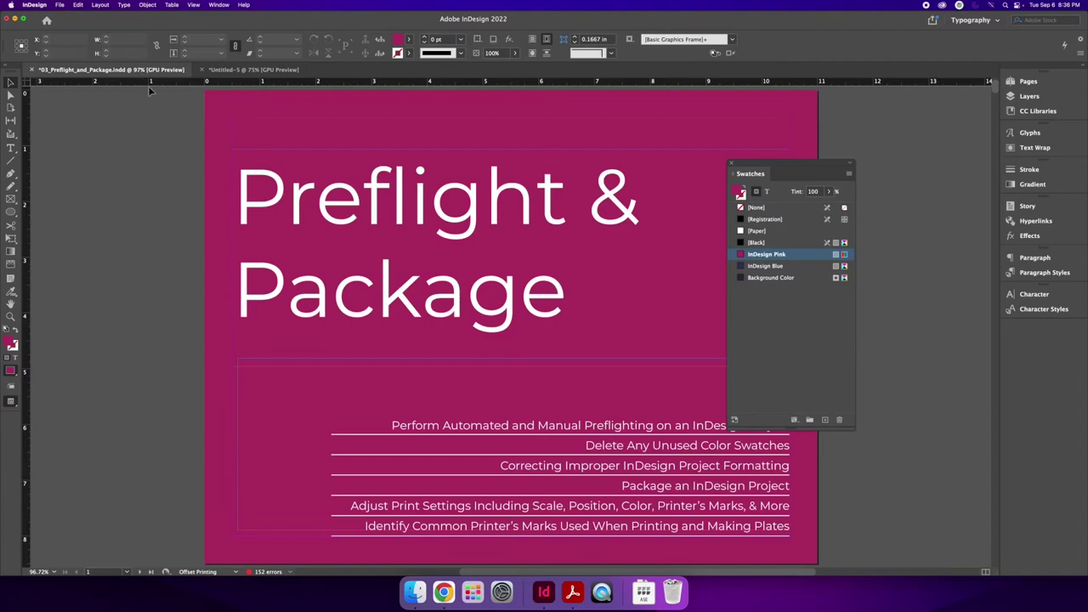
{"action": "left_click", "coordinate": [730, 161]}
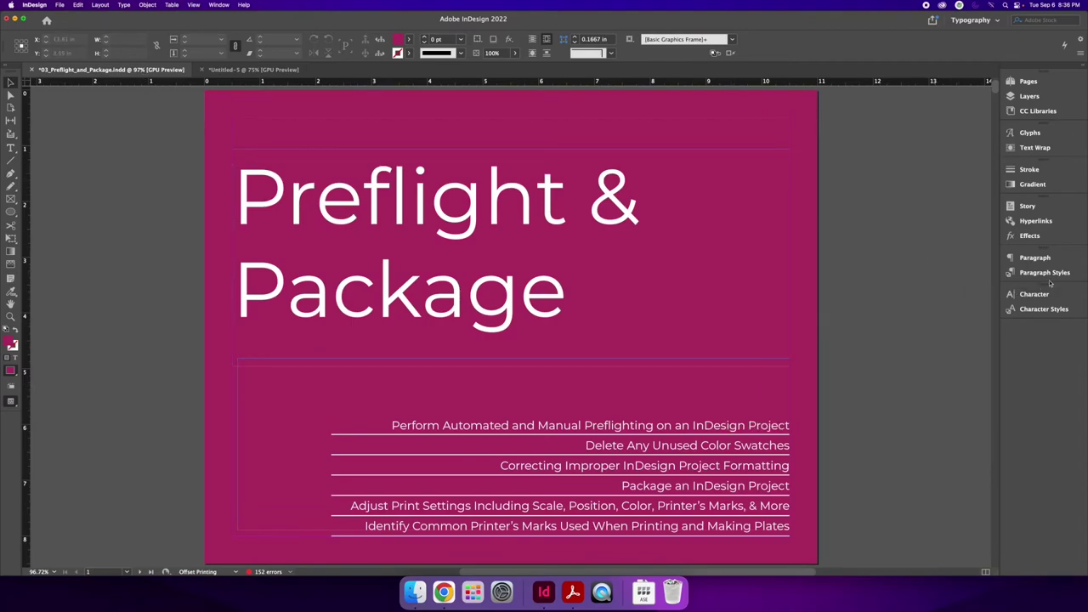
{"action": "left_click", "coordinate": [1043, 271]}
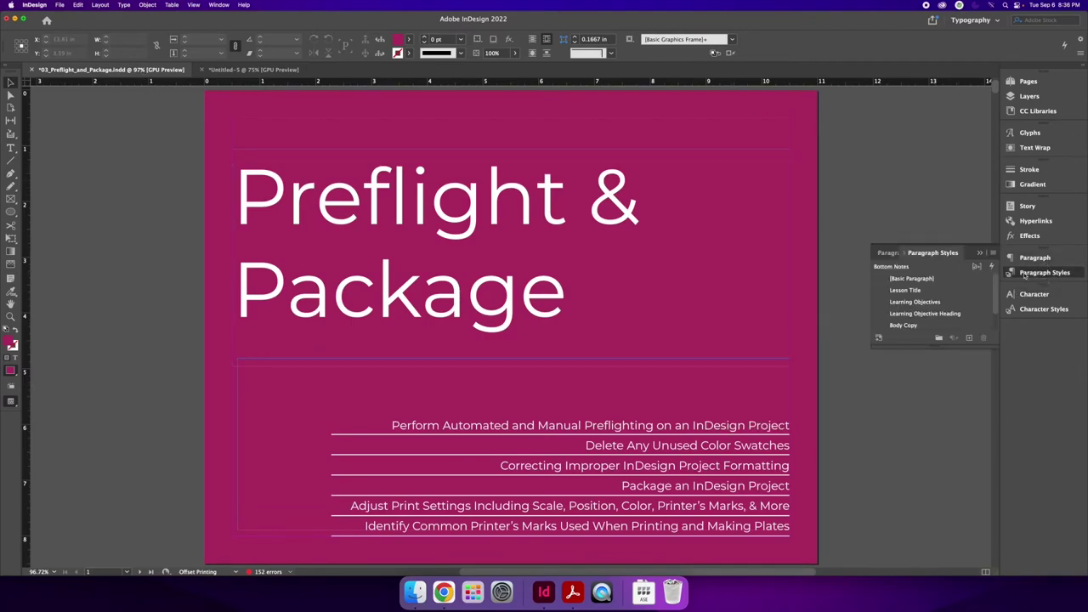
{"action": "left_click", "coordinate": [934, 348]}
{"action": "left_click_drag", "start_coordinate": [938, 476], "coordinate": [938, 477]}
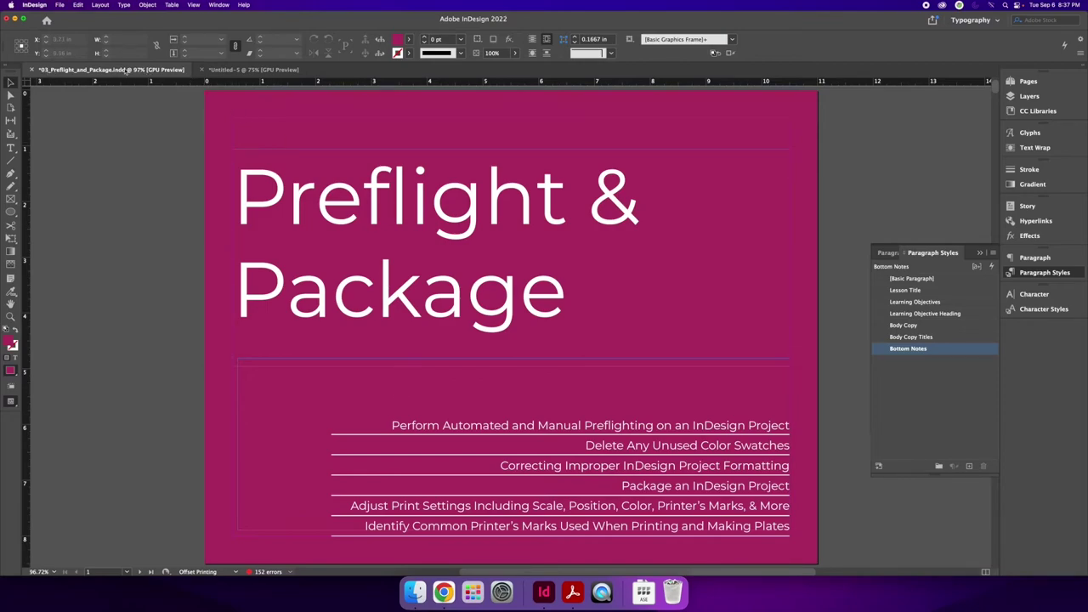
Float the Paragraph Styles panel and compare the styles of the untitled document with those of 03_Preflight_and_Package
{"action": "left_click", "coordinate": [223, 69]}
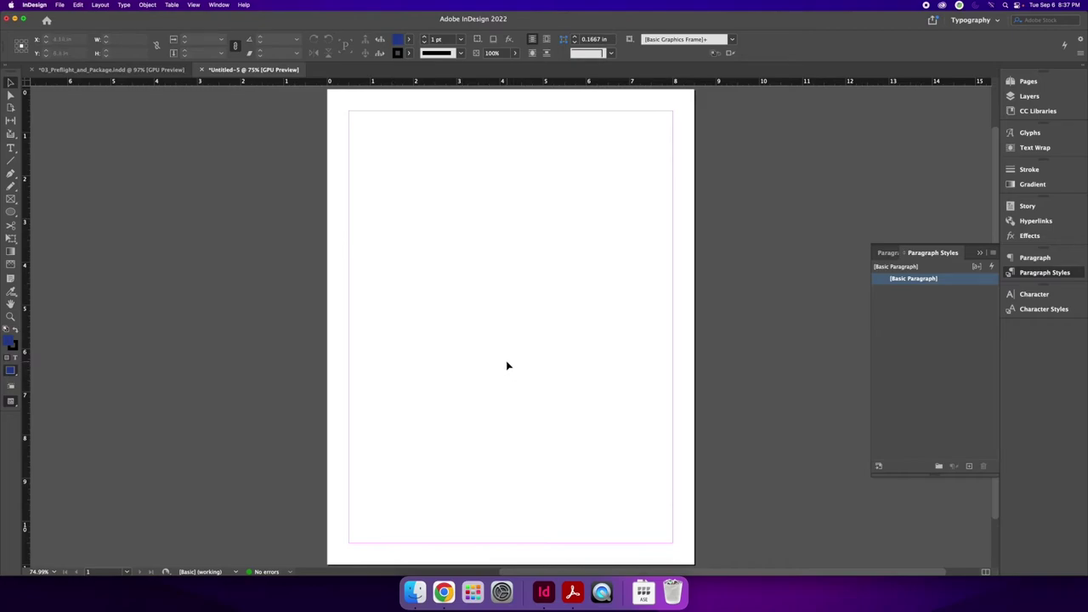
{"action": "left_click_drag", "start_coordinate": [951, 252], "coordinate": [629, 185]}
{"action": "left_click", "coordinate": [980, 253]}
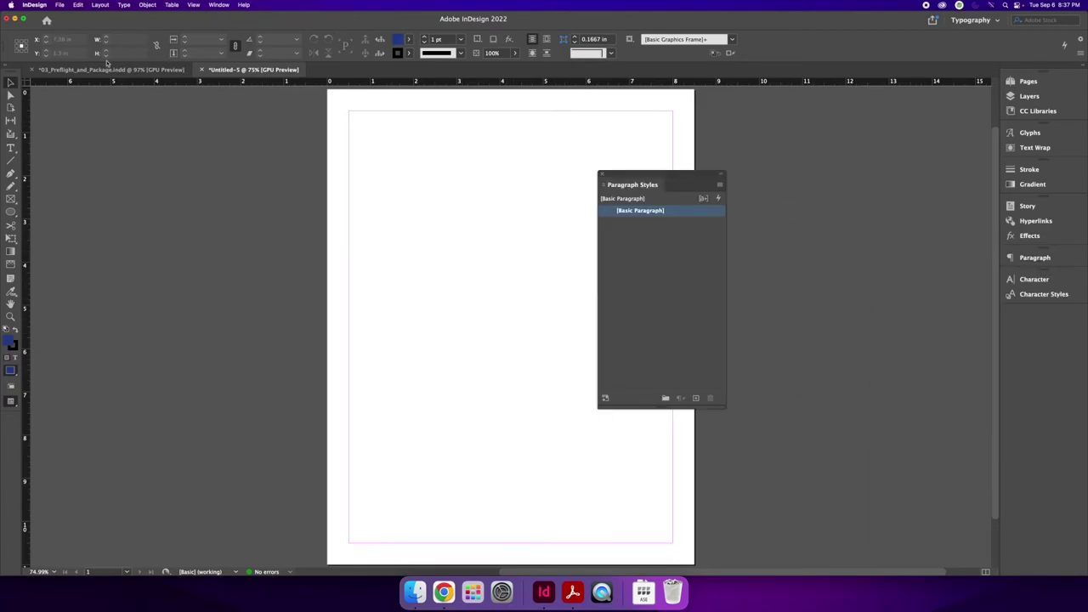
{"action": "left_click", "coordinate": [99, 70]}
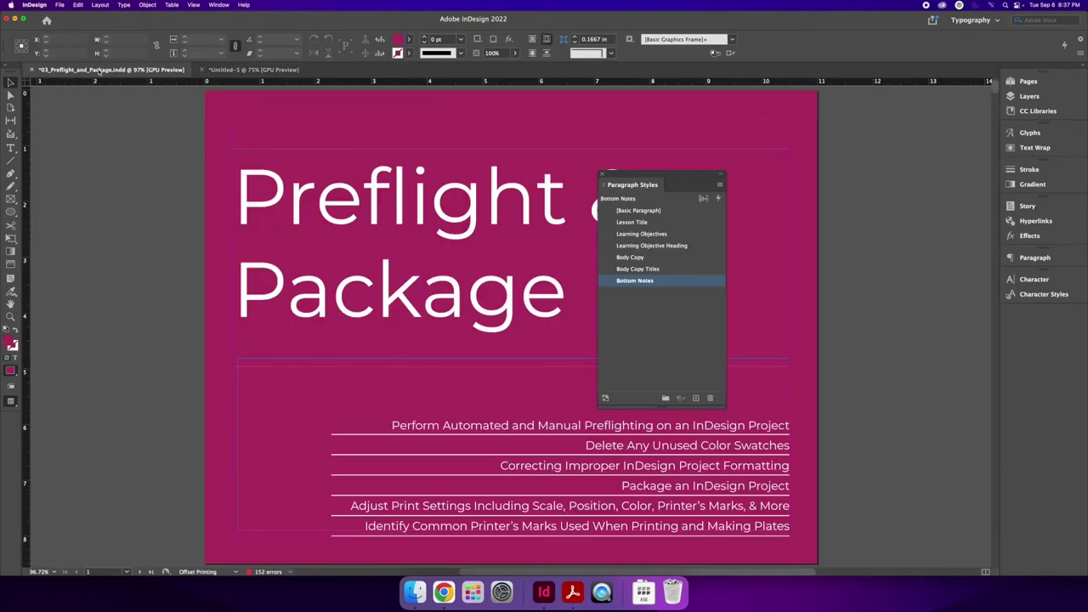
{"action": "left_click", "coordinate": [240, 69]}
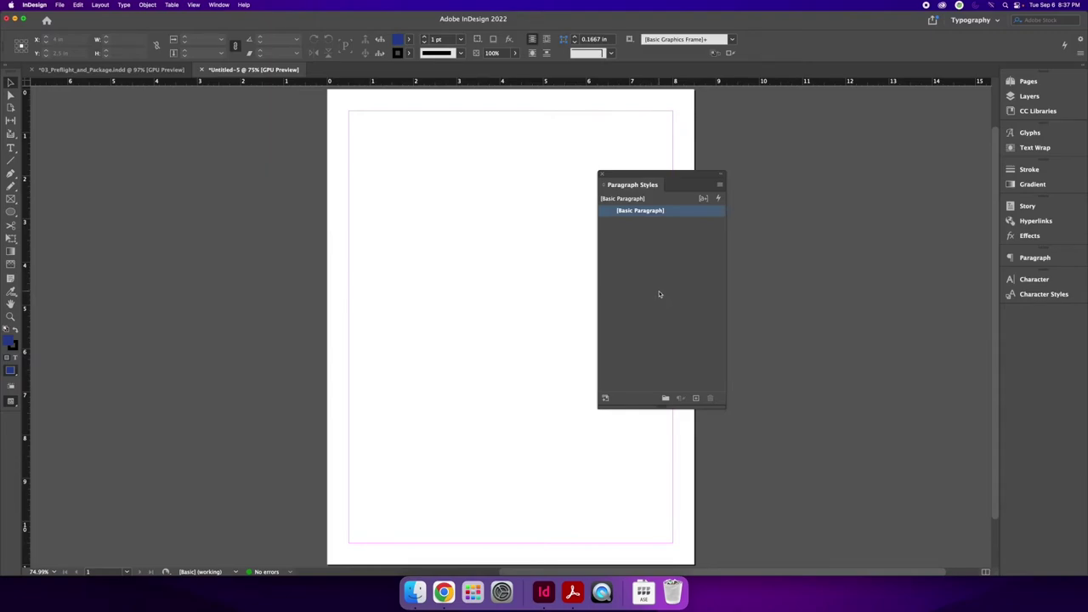
Start loading paragraph styles into the untitled document from the 03_Preflight_and_Package.indd file in the package folder on the Desktop
{"action": "left_click", "coordinate": [720, 184]}
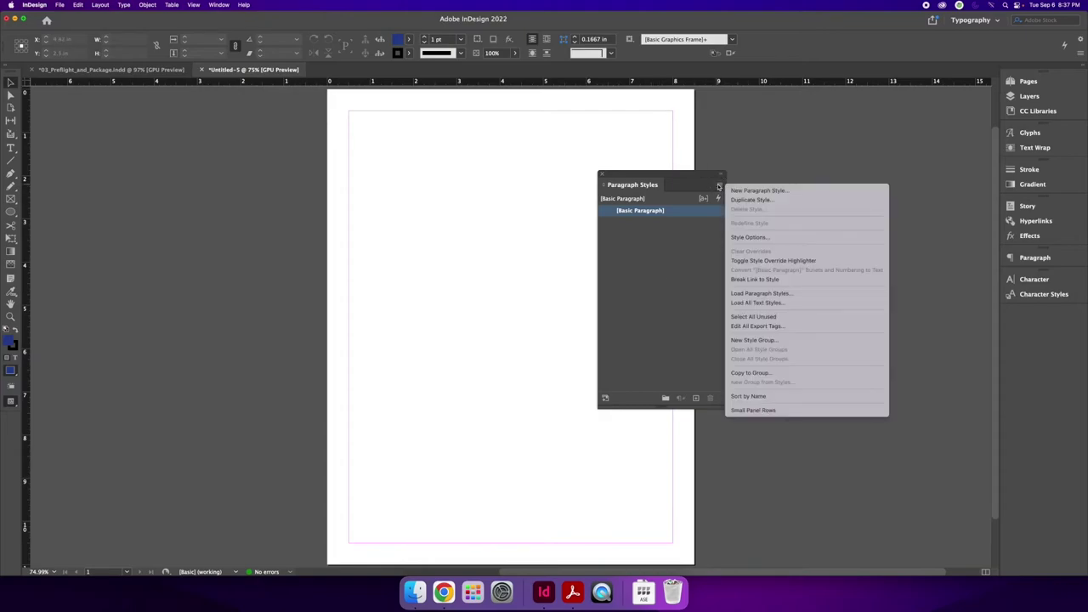
{"action": "left_click", "coordinate": [792, 294]}
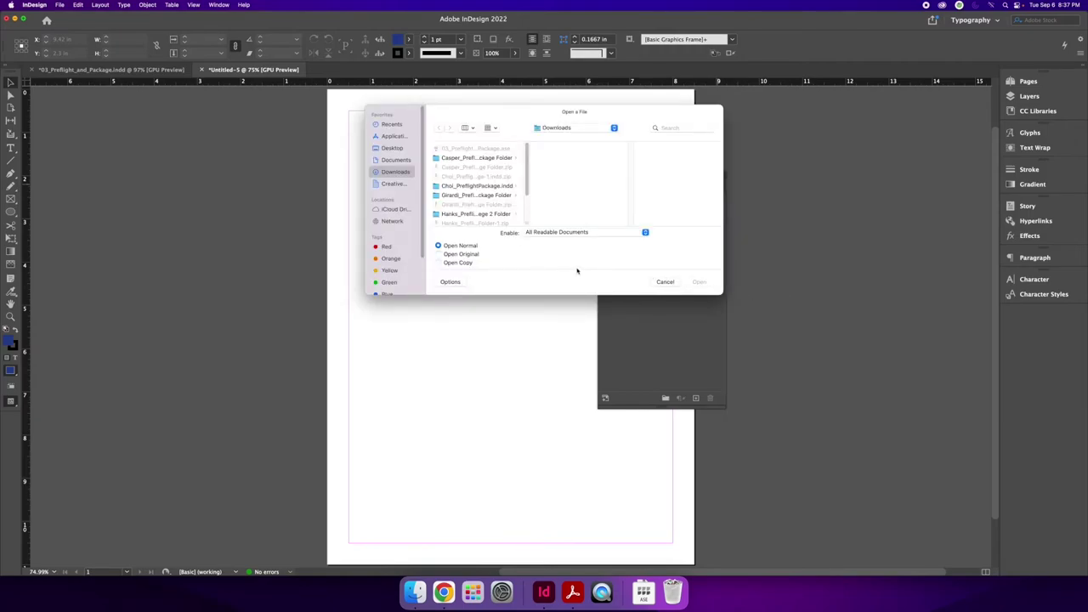
{"action": "left_click", "coordinate": [383, 149]}
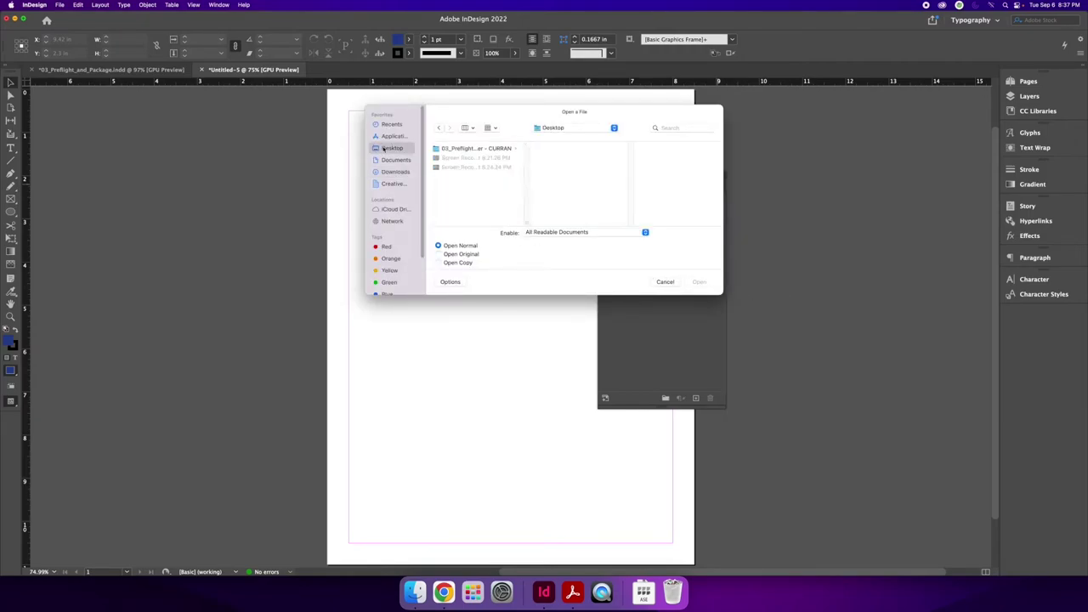
{"action": "left_click", "coordinate": [473, 148]}
{"action": "left_click", "coordinate": [568, 166]}
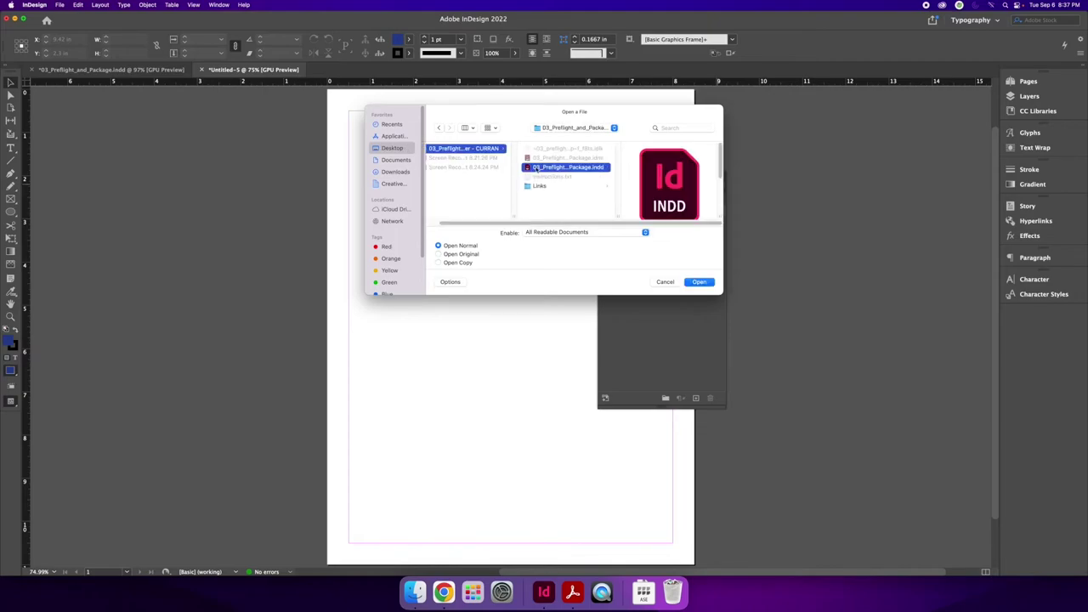
{"action": "left_click", "coordinate": [697, 281]}
Exclude [Basic Paragraph] from the incoming styles, review the rest of the list, and load the remaining paragraph styles
{"action": "left_click_drag", "start_coordinate": [601, 213], "coordinate": [429, 177]}
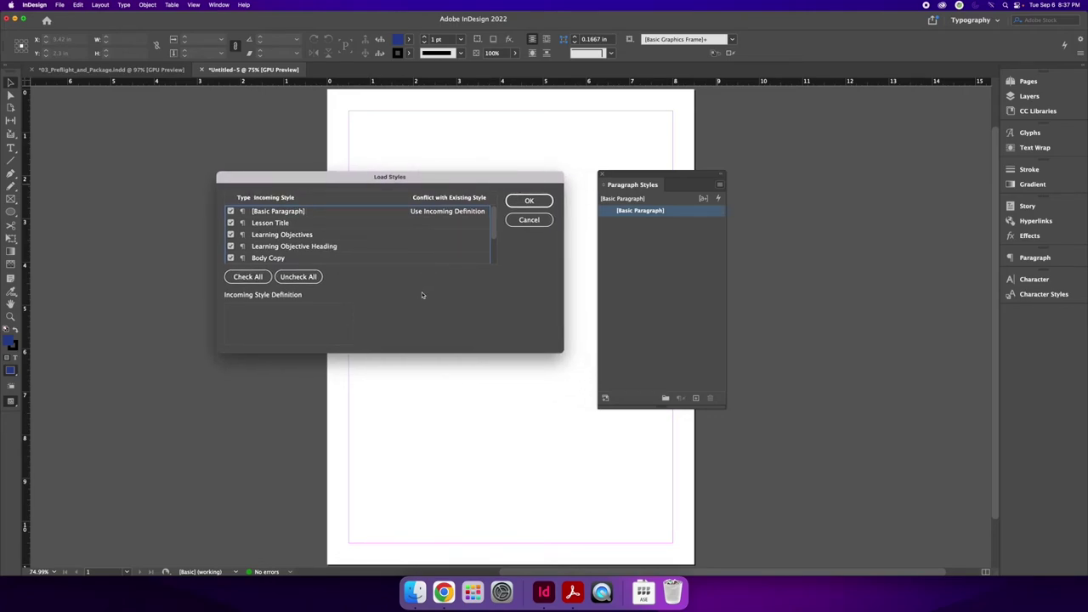
{"action": "left_click", "coordinate": [230, 210]}
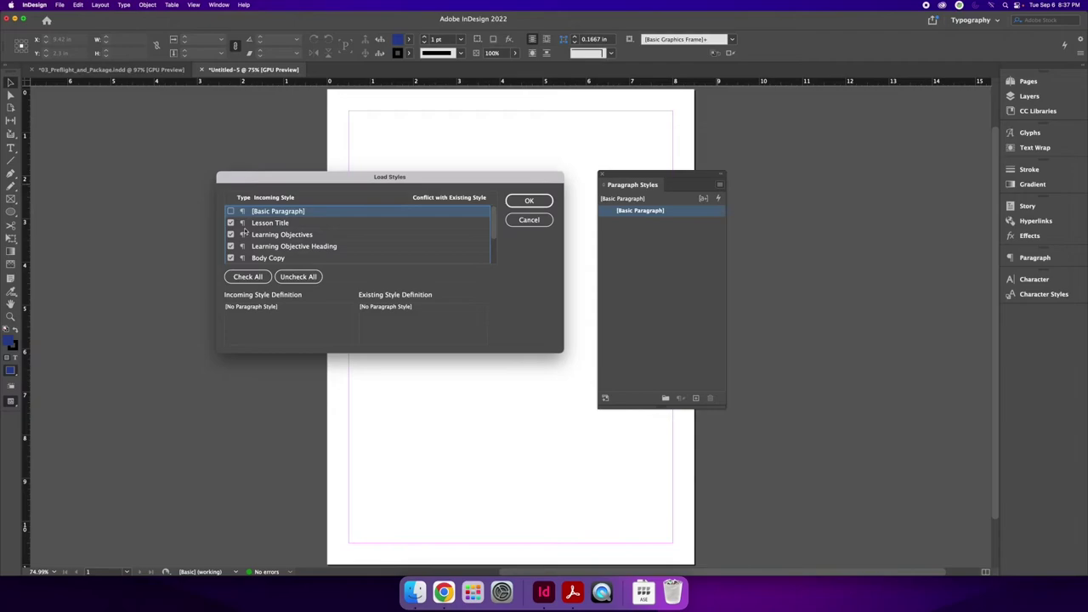
{"action": "left_click_drag", "start_coordinate": [495, 226], "coordinate": [493, 244]}
{"action": "left_click", "coordinate": [529, 201]}
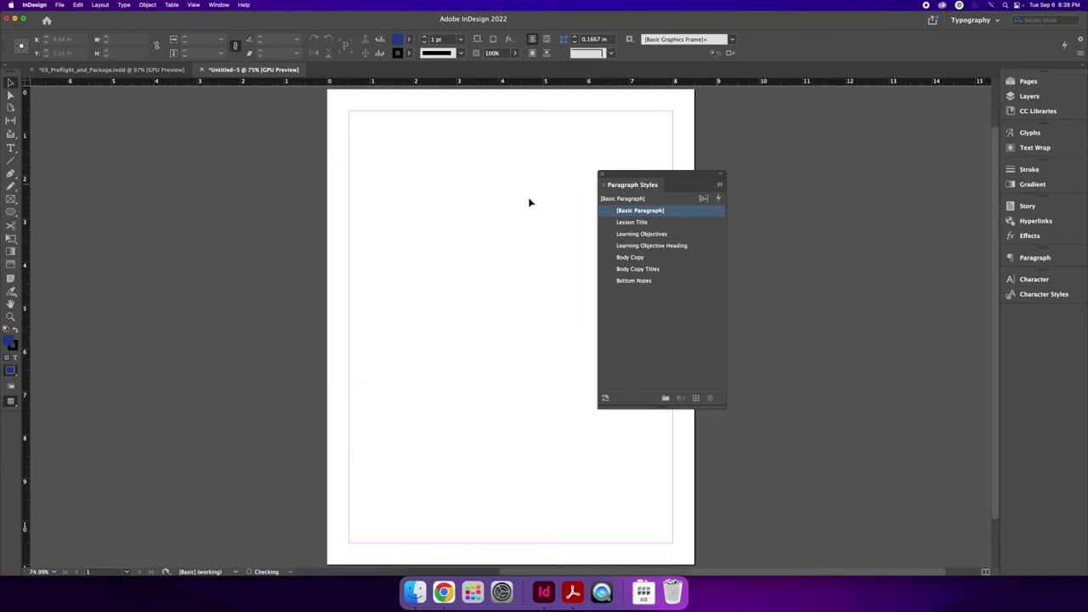
Draw a text frame about 5.24 x 5.22 in on the page, enter "Headline!", and apply the Learning Objective Heading style
{"action": "left_click", "coordinate": [10, 147]}
{"action": "left_click_drag", "start_coordinate": [355, 165], "coordinate": [582, 391]}
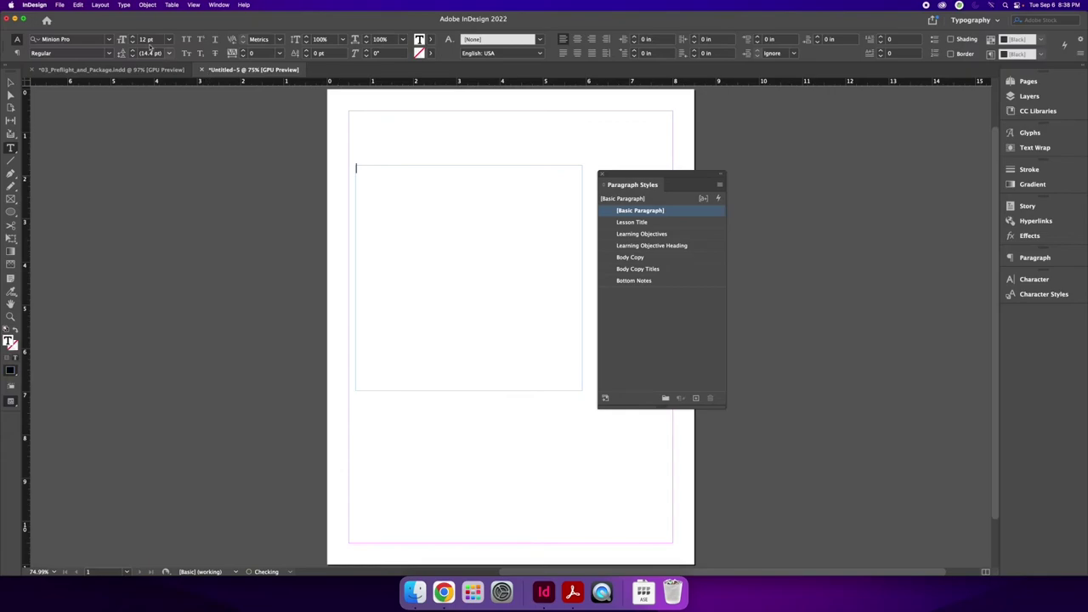
{"action": "type", "text": "Headline"}
{"action": "left_click", "coordinate": [627, 223]}
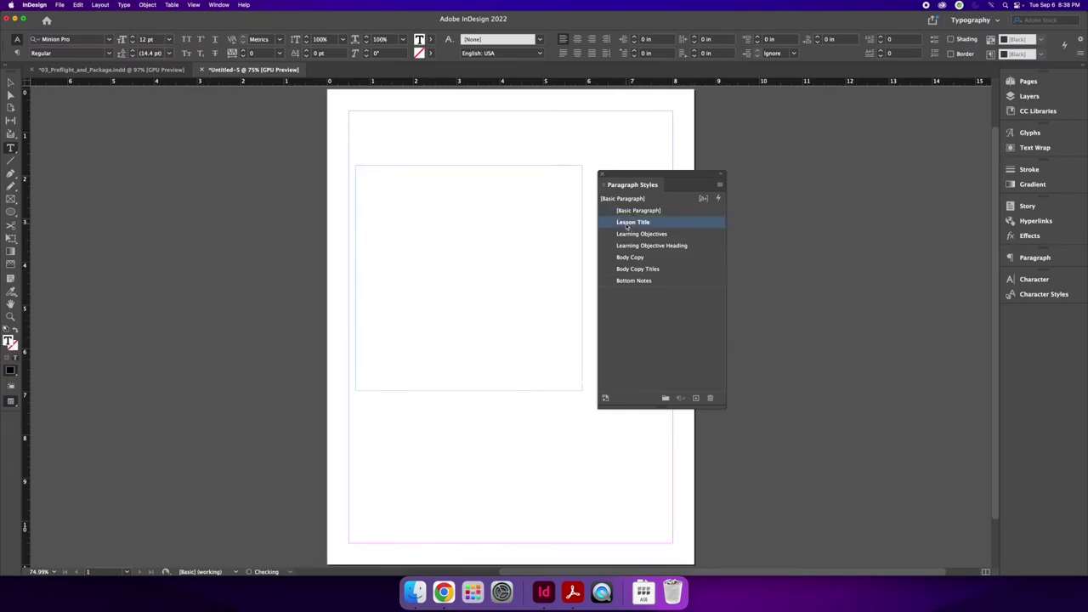
{"action": "type", "text": "!"}
{"action": "left_click", "coordinate": [633, 245]}
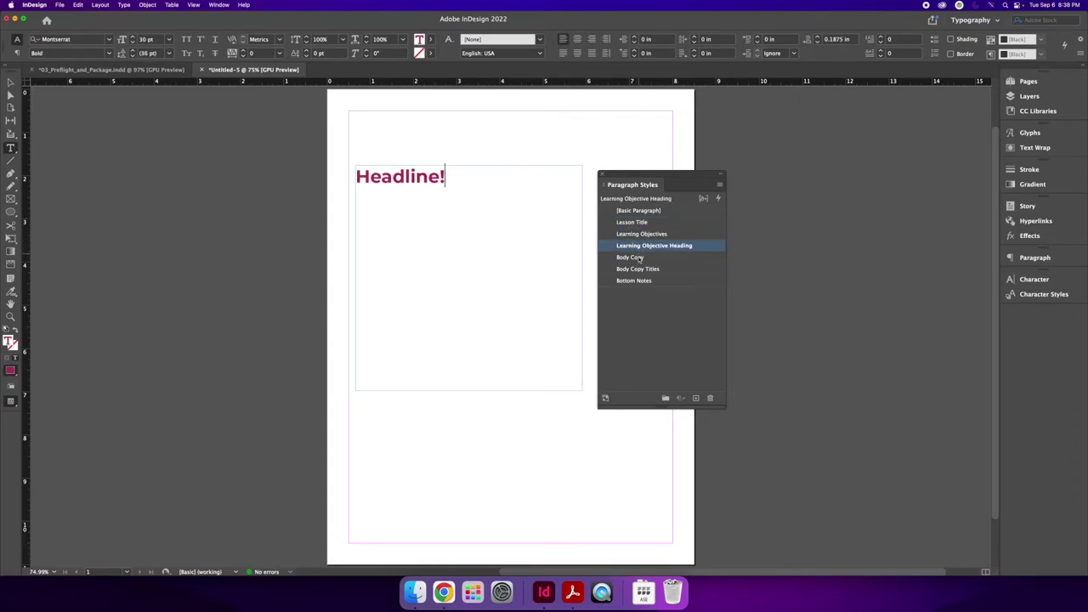
Try the Body Copy, Body Copy Titles and Bottom Notes styles on the headline, reapply Learning Objective Heading, and finish text editing
{"action": "left_click", "coordinate": [639, 257]}
{"action": "left_click", "coordinate": [638, 268]}
{"action": "left_click", "coordinate": [637, 281]}
{"action": "left_click", "coordinate": [638, 268]}
{"action": "left_click", "coordinate": [638, 257]}
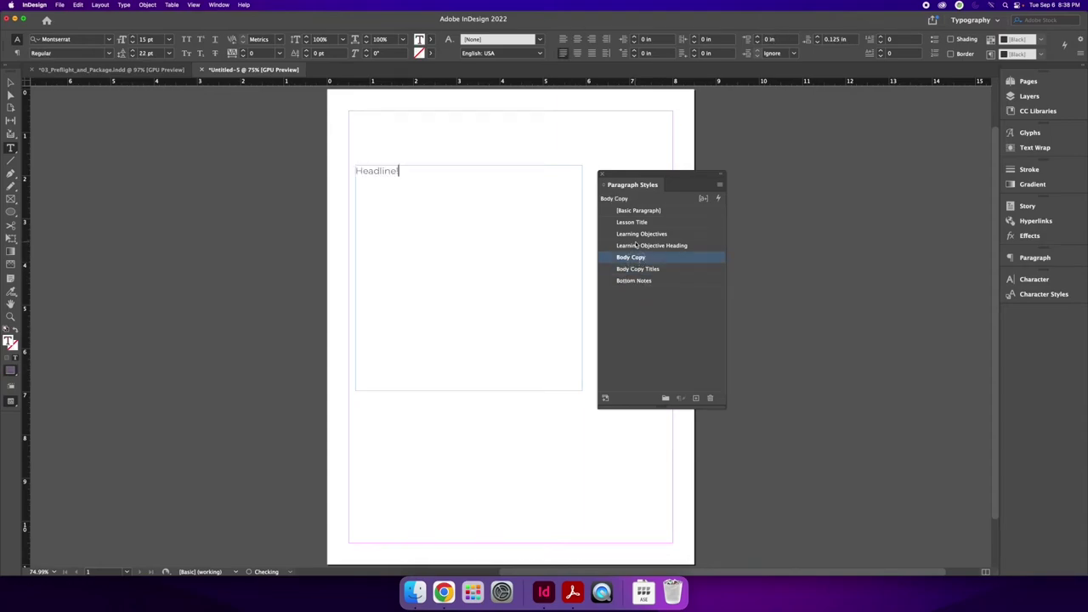
{"action": "left_click", "coordinate": [638, 246]}
{"action": "left_click", "coordinate": [11, 82]}
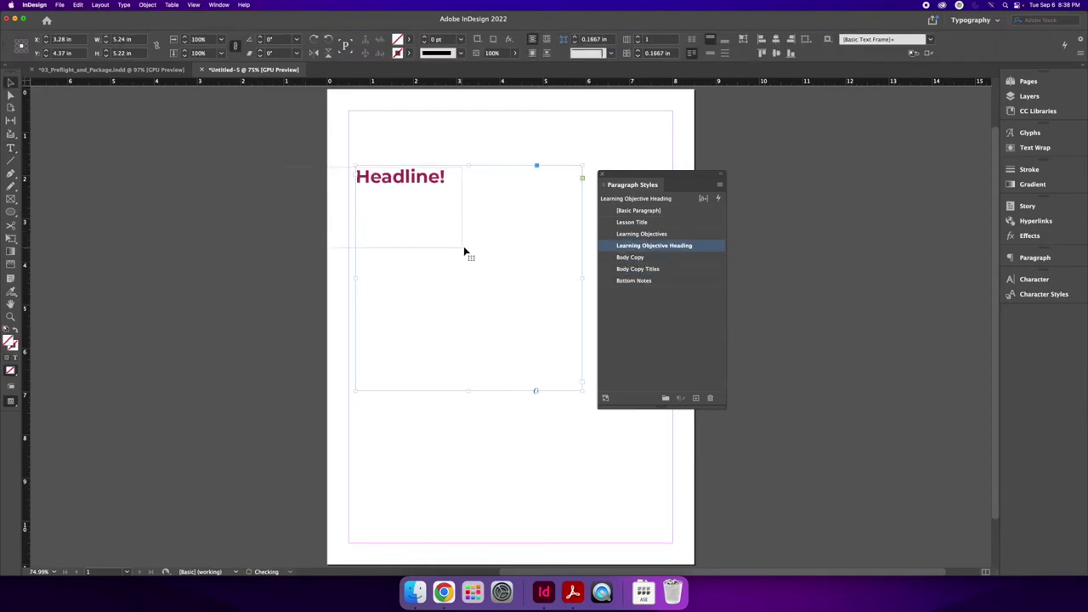
Delete the "Headline!" text frame from the untitled document's page and compare that document with 03_Preflight_and_Package.indd
{"action": "key", "text": "Delete"}
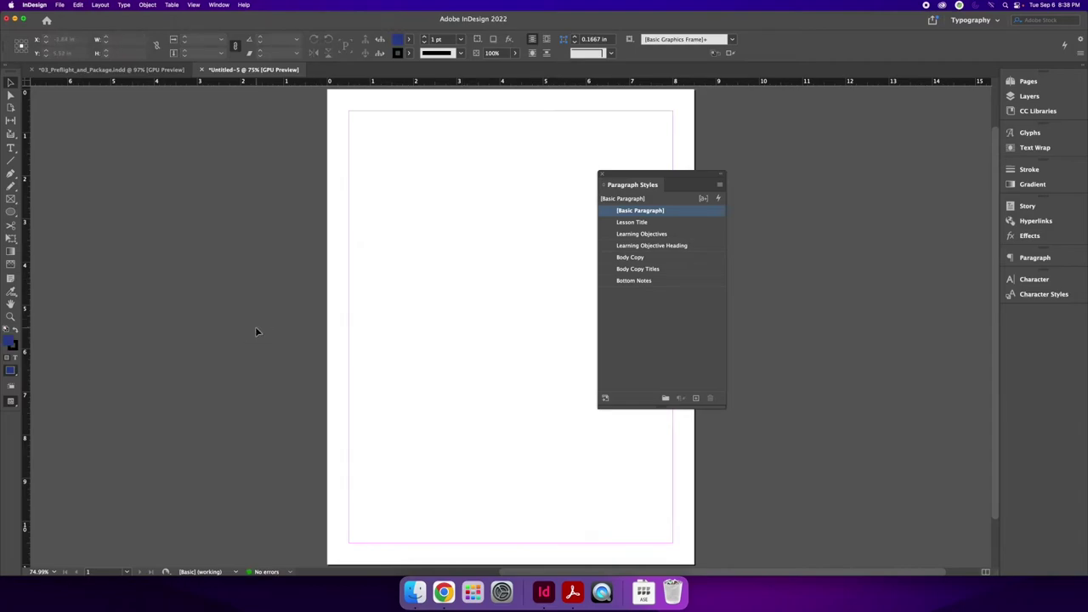
{"action": "left_click", "coordinate": [128, 69]}
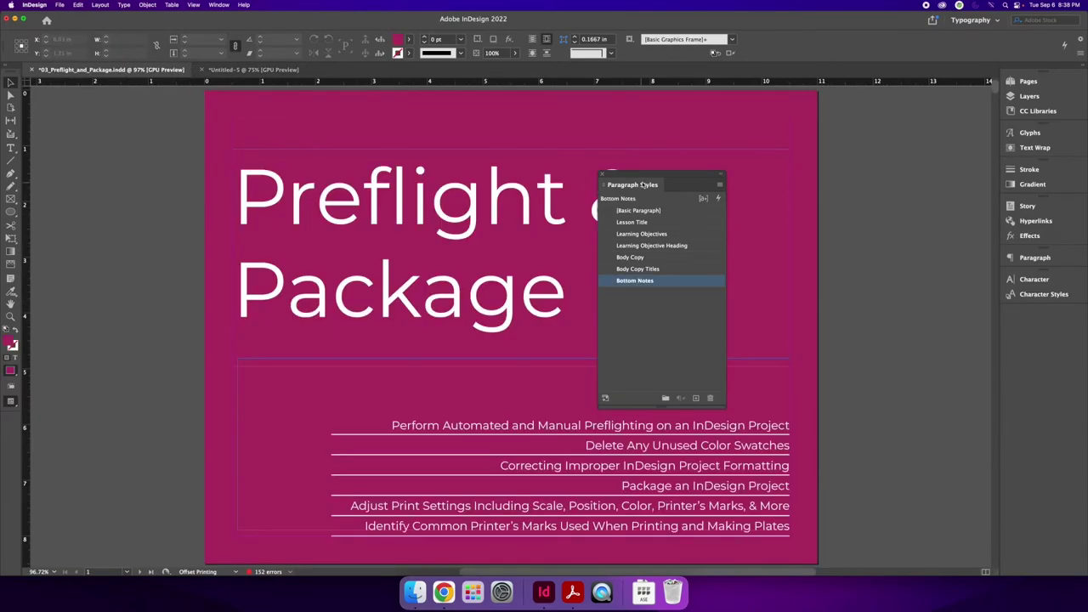
{"action": "left_click", "coordinate": [250, 70]}
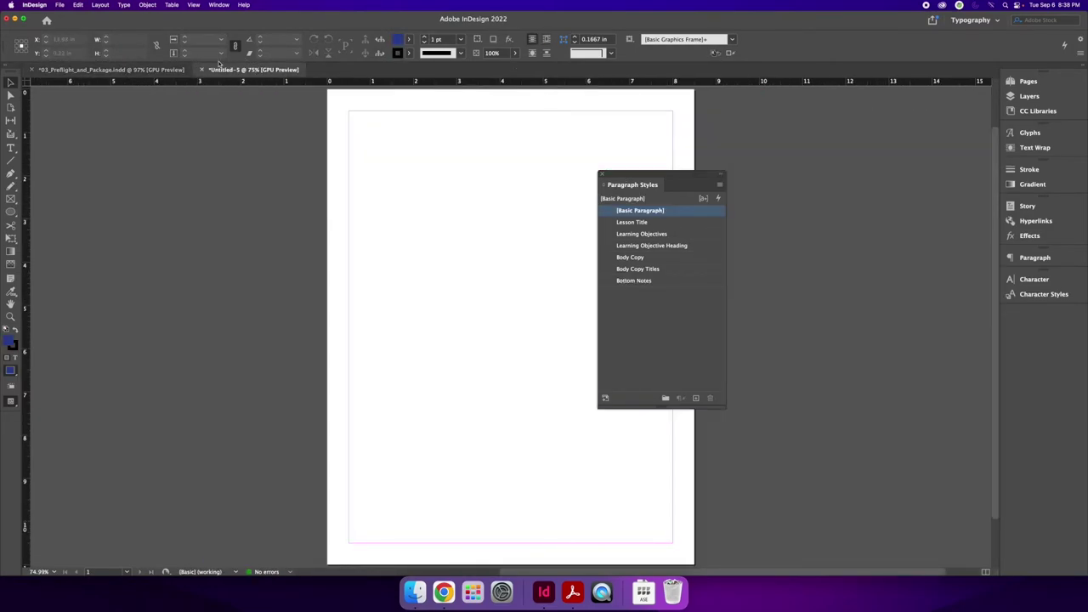
Display the A-Parent page of 03_Preflight_and_Package.indd and enlarge the parent pages area in the page list
{"action": "left_click", "coordinate": [170, 70]}
{"action": "left_click", "coordinate": [1027, 81]}
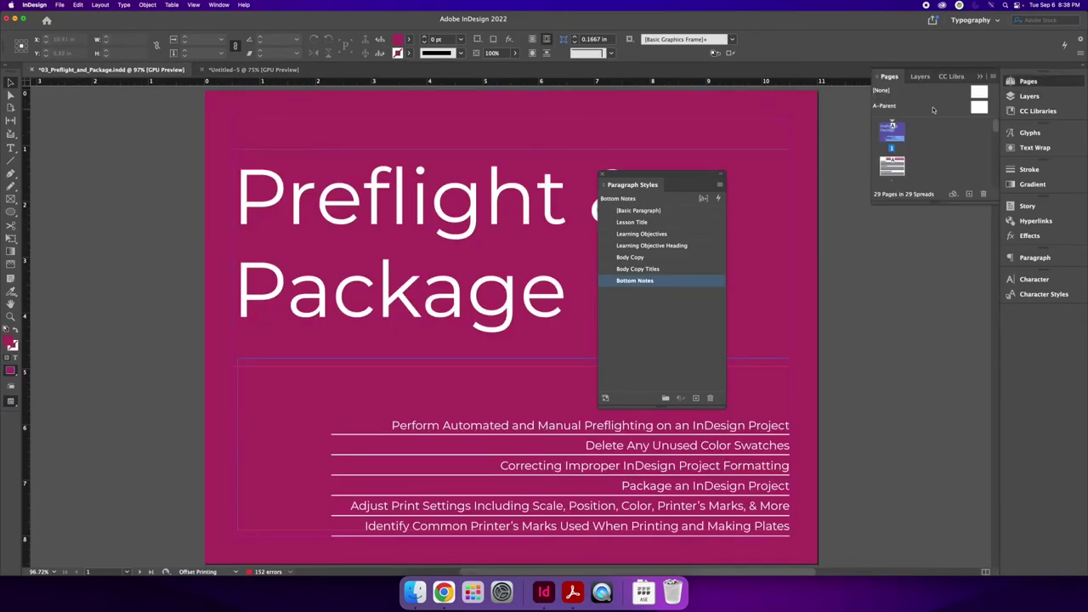
{"action": "double_click", "coordinate": [889, 105]}
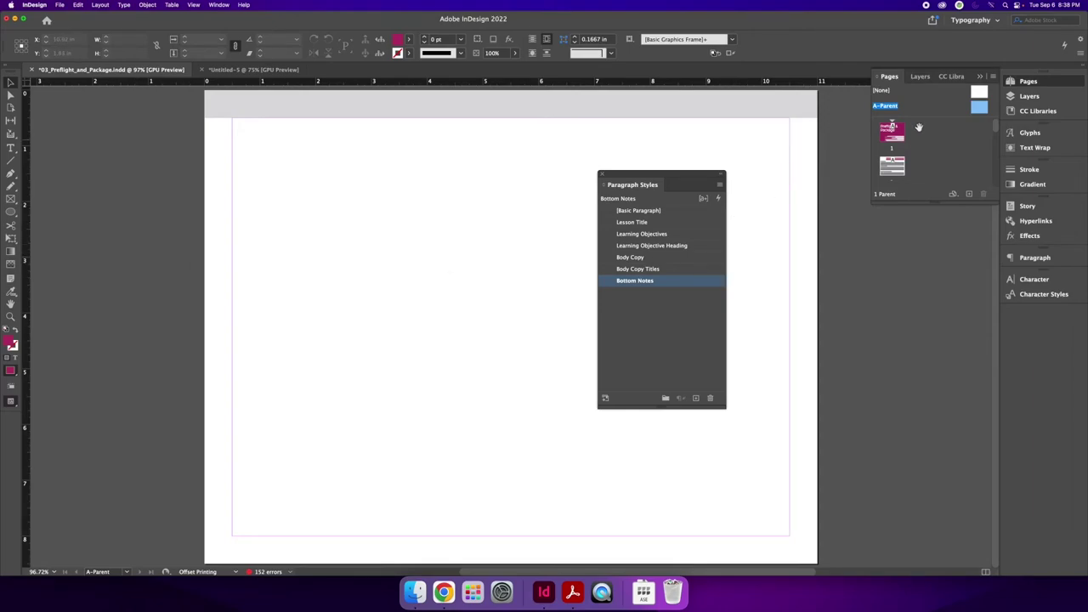
{"action": "left_click", "coordinate": [929, 183]}
{"action": "left_click_drag", "start_coordinate": [929, 118], "coordinate": [932, 185]}
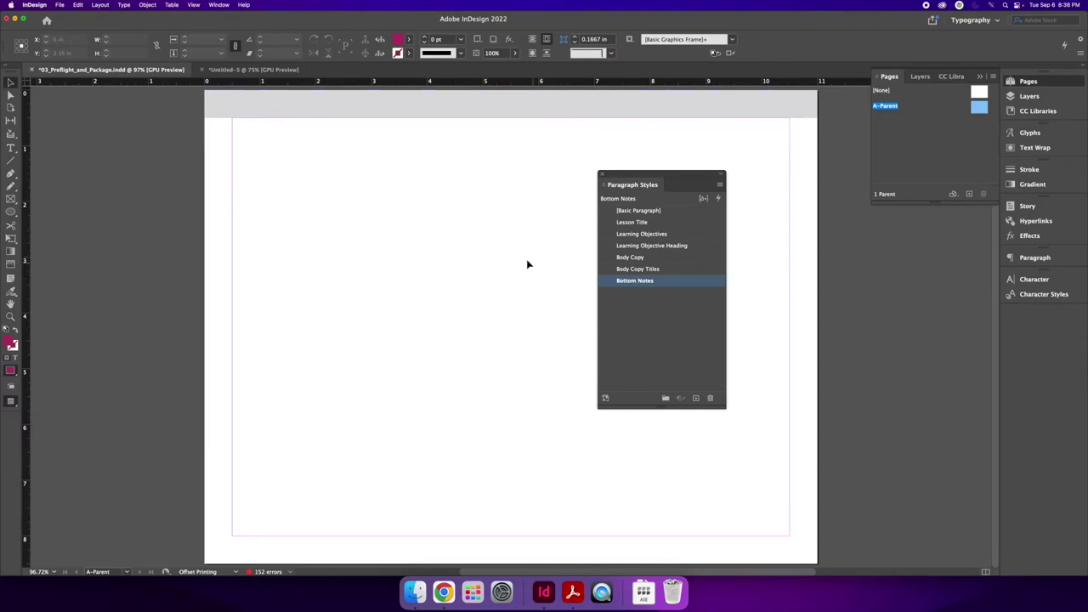
Return to the first untitled document, float the Pages panel over the page and lengthen it
{"action": "left_click", "coordinate": [249, 72]}
{"action": "left_click_drag", "start_coordinate": [889, 75], "coordinate": [435, 154]}
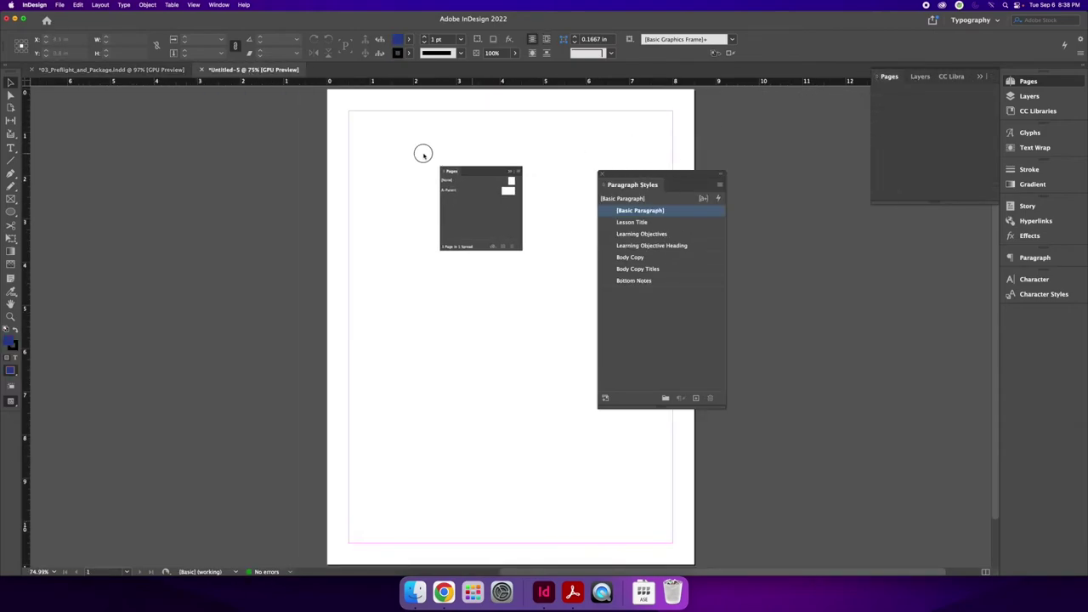
{"action": "left_click_drag", "start_coordinate": [418, 278], "coordinate": [415, 431]}
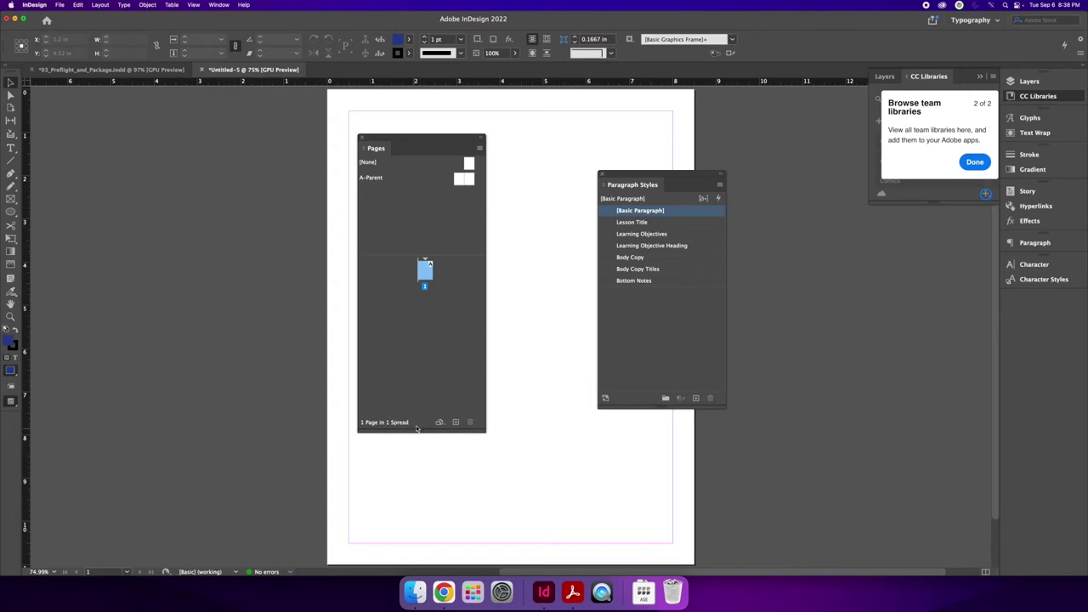
{"action": "left_click", "coordinate": [991, 82]}
Load the parent pages from 03_Preflight_and_Package.indd into the untitled document, replacing the parent pages that have the same name
{"action": "left_click", "coordinate": [481, 149]}
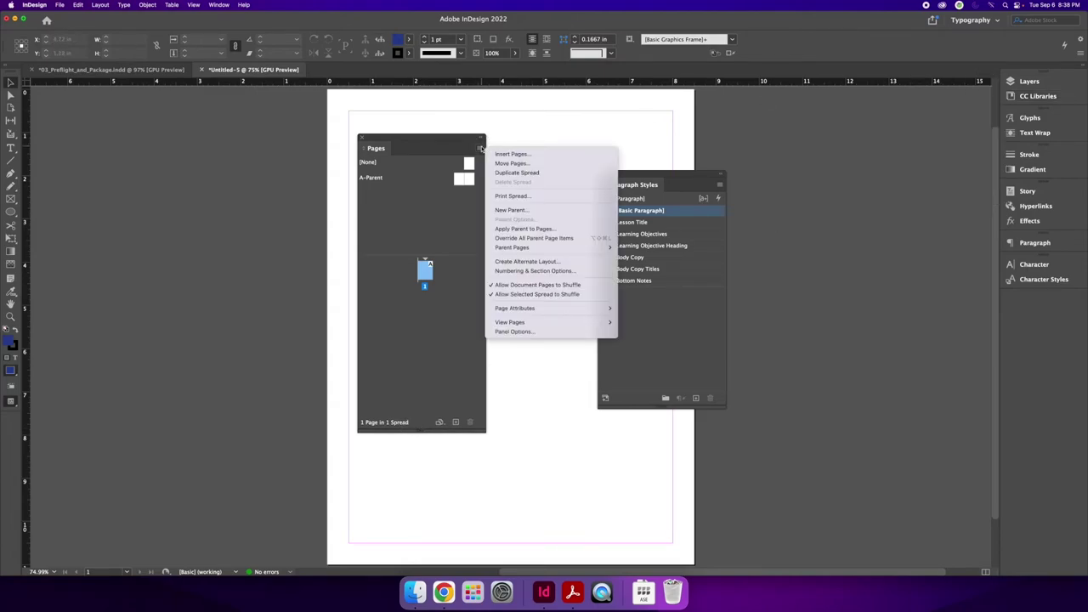
{"action": "mouse_move", "coordinate": [542, 247]}
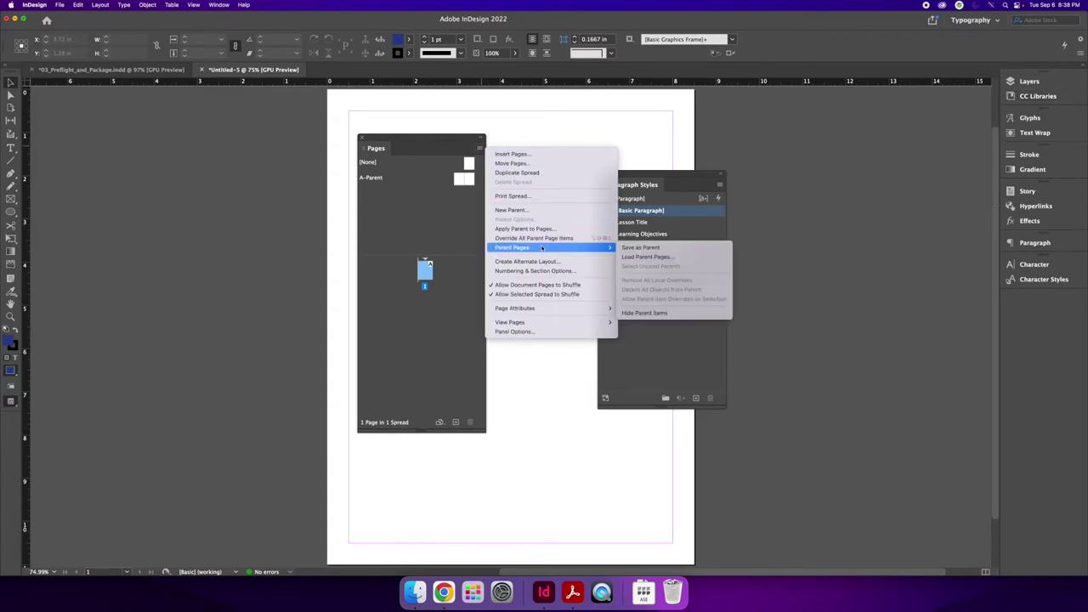
{"action": "left_click", "coordinate": [671, 256]}
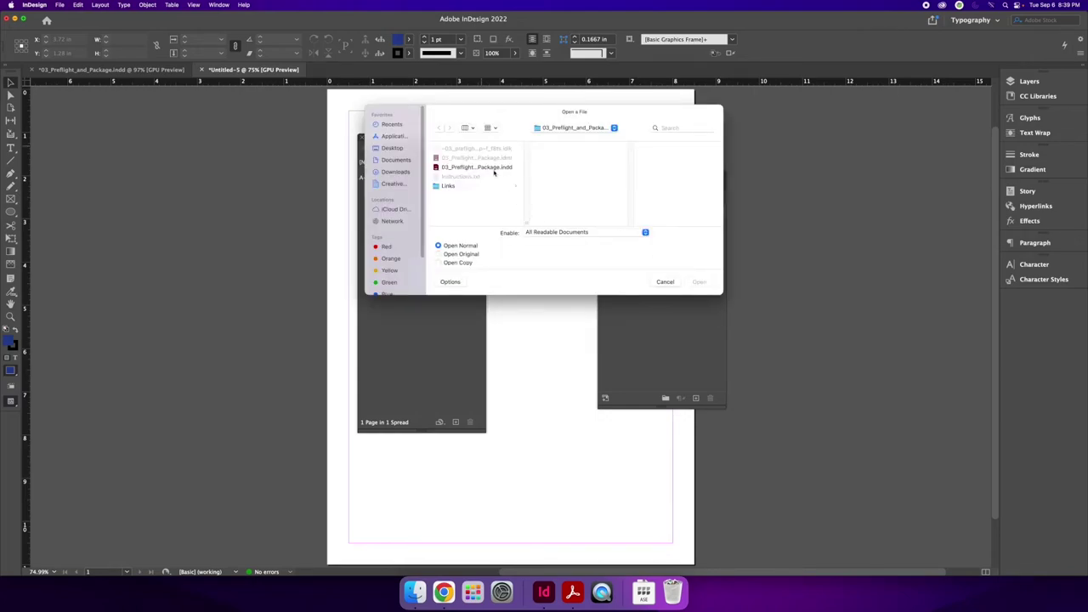
{"action": "left_click", "coordinate": [494, 168]}
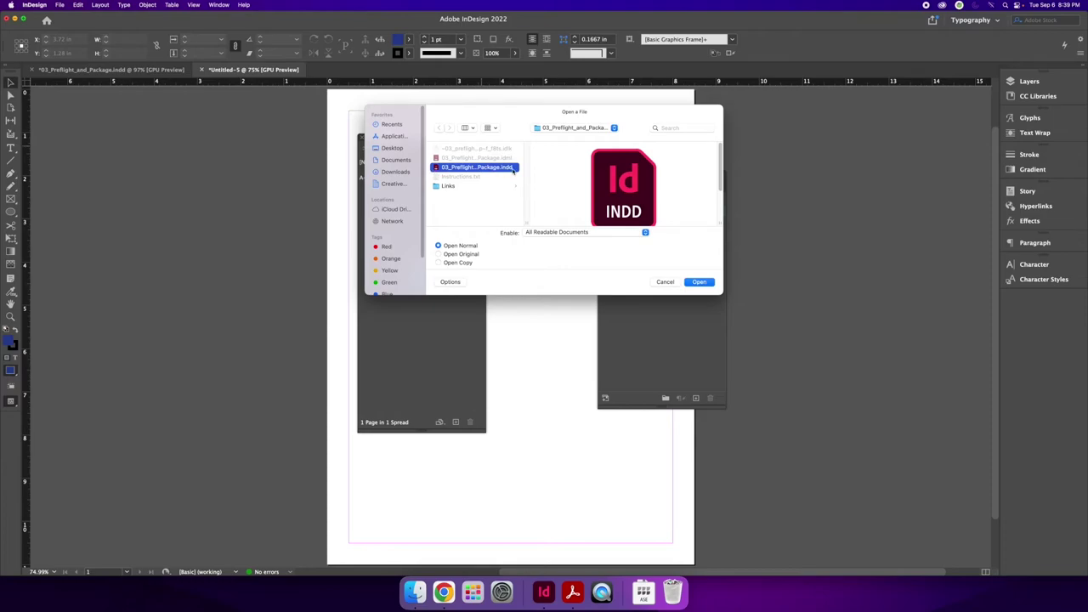
{"action": "left_click", "coordinate": [699, 282]}
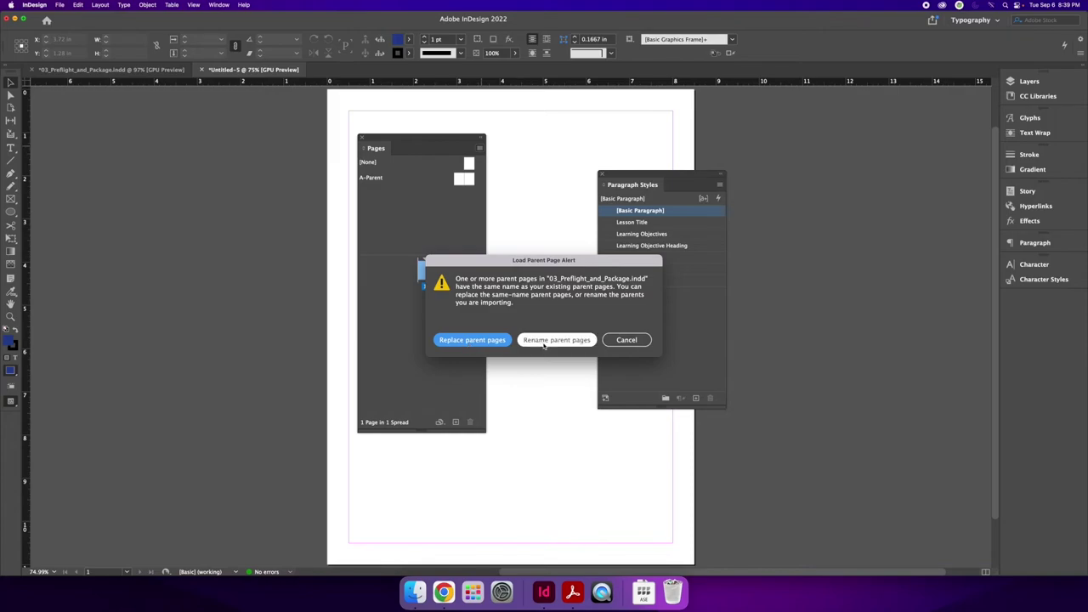
{"action": "left_click", "coordinate": [463, 340]}
{"action": "left_click", "coordinate": [644, 334]}
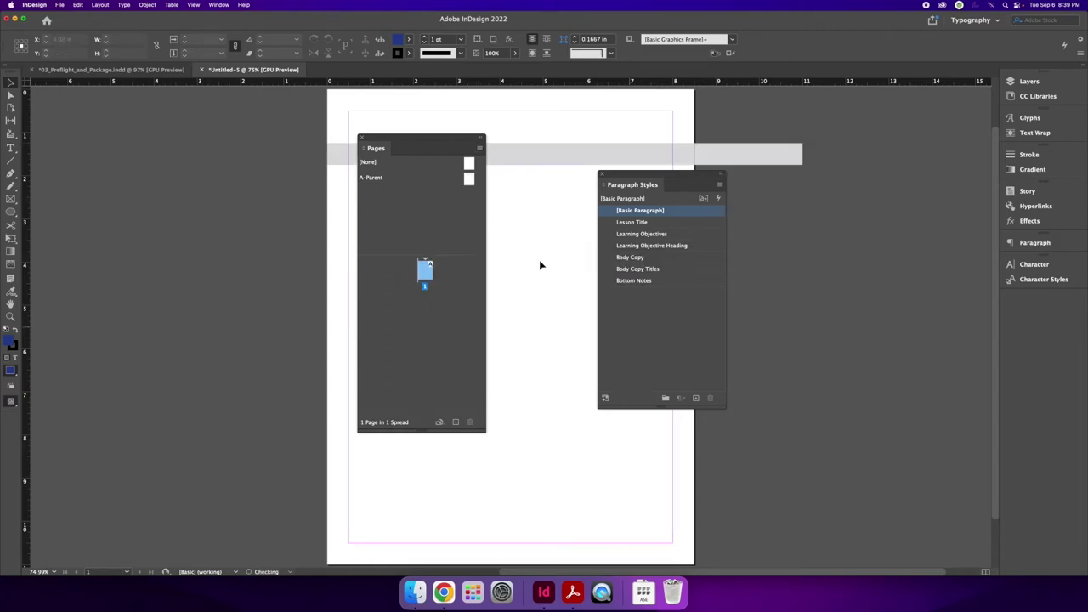
Open the loaded A-Parent page and move the Pages and Paragraph Styles panels off the page area
{"action": "double_click", "coordinate": [467, 180]}
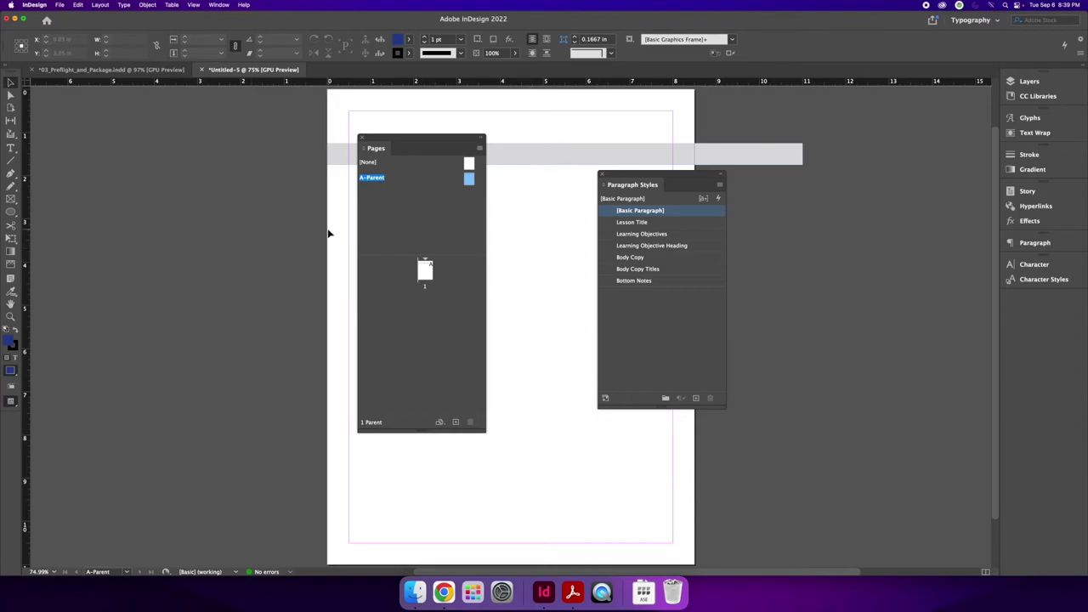
{"action": "left_click_drag", "start_coordinate": [415, 139], "coordinate": [228, 119]}
{"action": "left_click_drag", "start_coordinate": [660, 176], "coordinate": [860, 206]}
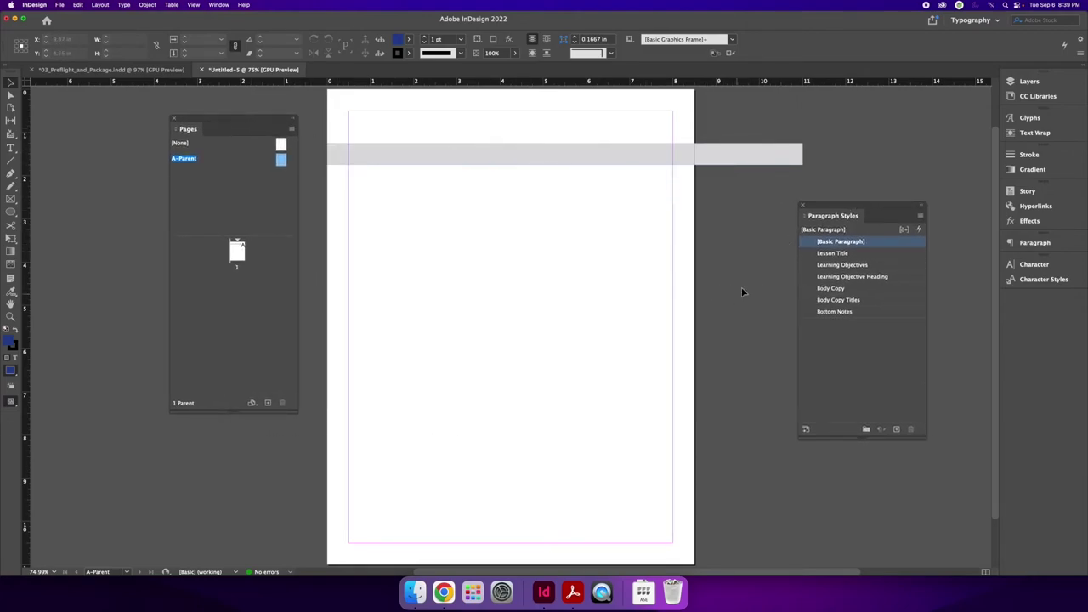
{"action": "left_click", "coordinate": [283, 161]}
Compare the gray bar on A-Parent with the source document, move it flush with the page's upper edge, and narrow it to 8.5 in
{"action": "left_click", "coordinate": [371, 156]}
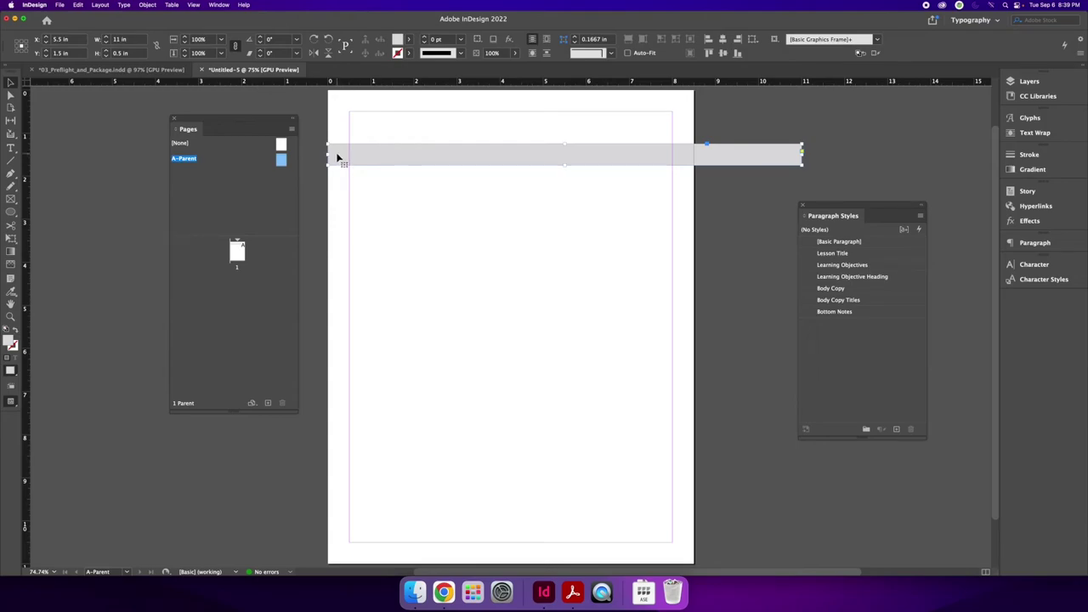
{"action": "left_click", "coordinate": [110, 68]}
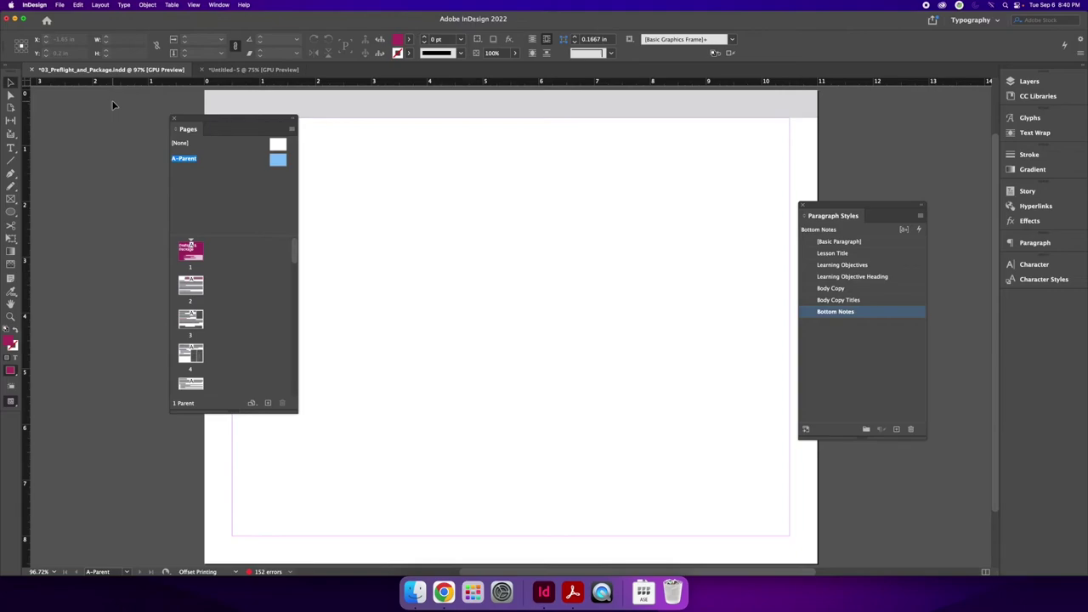
{"action": "left_click", "coordinate": [239, 72]}
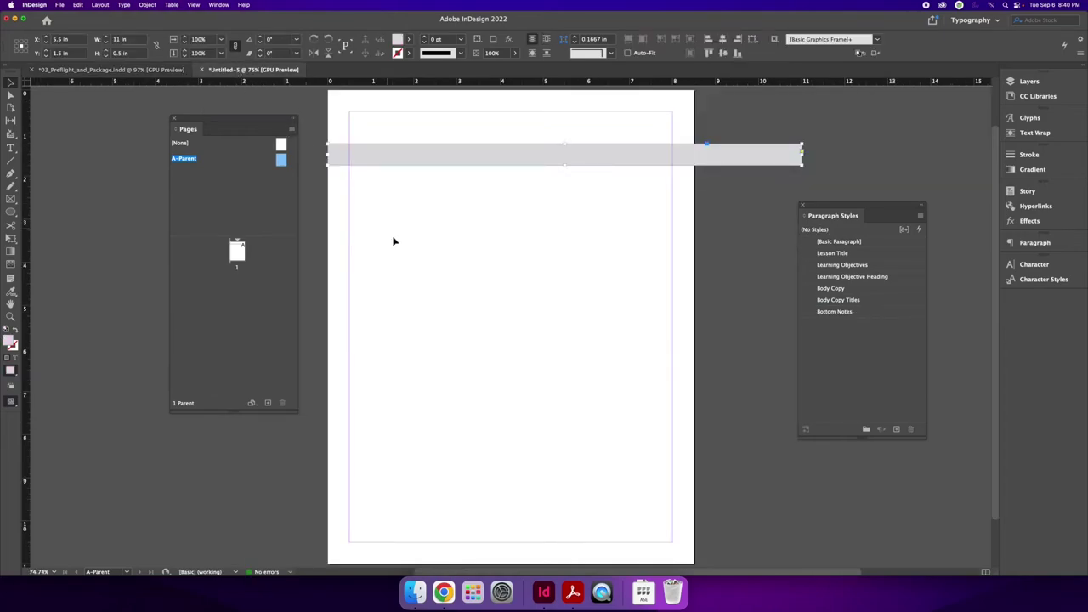
{"action": "left_click_drag", "start_coordinate": [376, 151], "coordinate": [379, 101]}
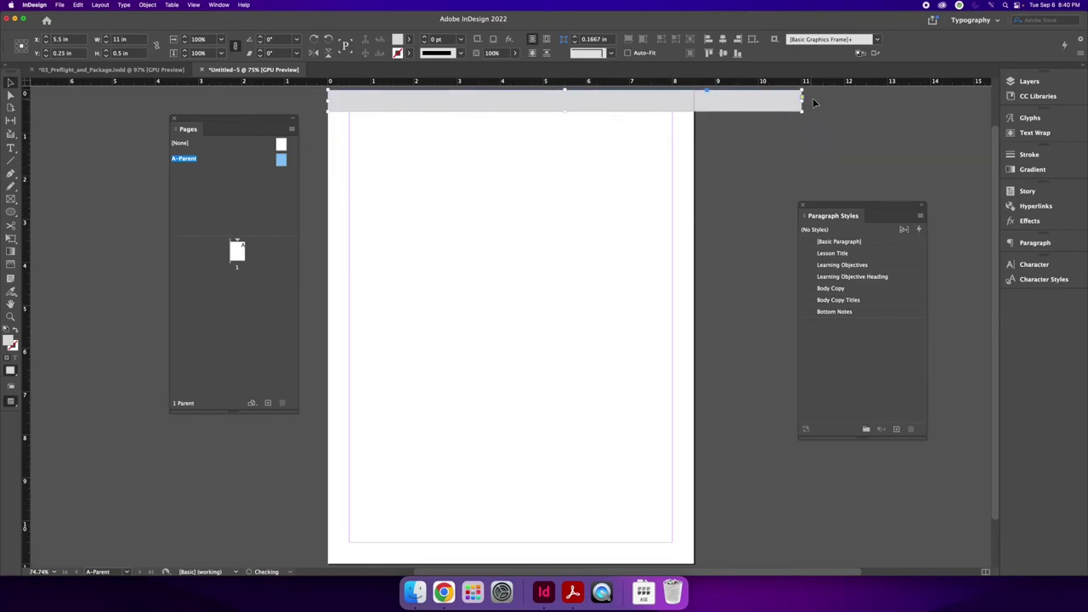
{"action": "left_click_drag", "start_coordinate": [803, 102], "coordinate": [694, 106]}
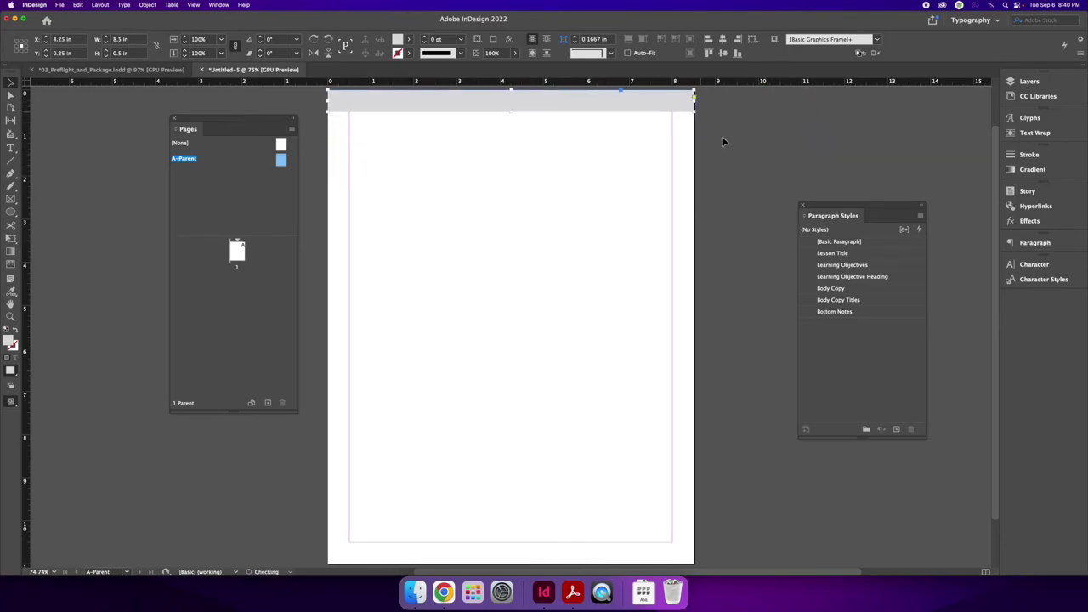
{"action": "left_click", "coordinate": [709, 172]}
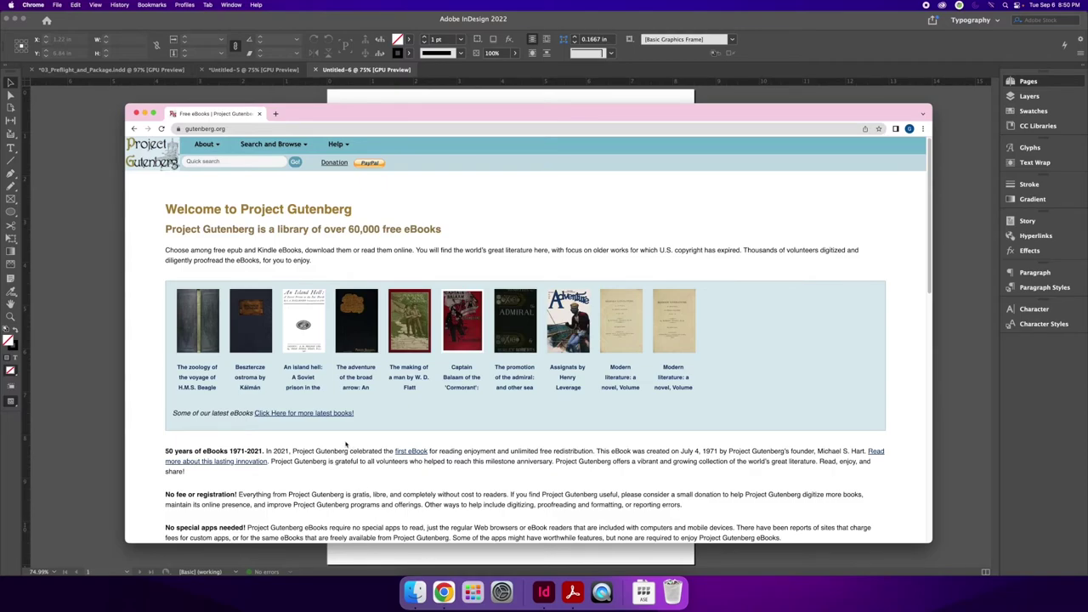
Browse Project Gutenberg's random books and open the Plain Text UTF-8 version of The Girl with the Green Eyes
{"action": "scroll", "coordinate": [338, 468], "scroll_direction": "down", "scroll_amount": 3}
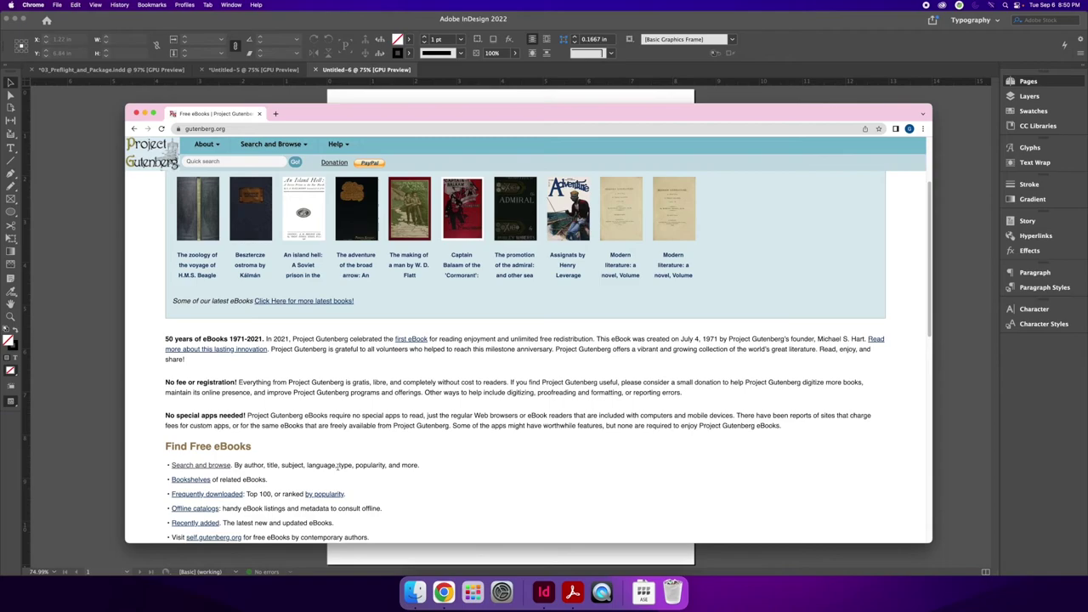
{"action": "left_click", "coordinate": [206, 466]}
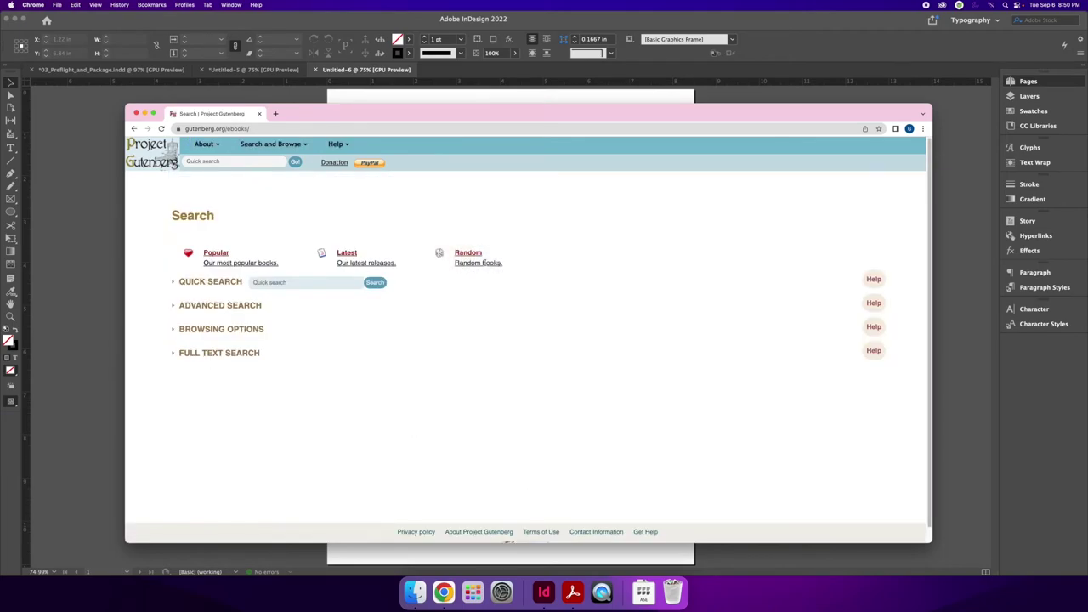
{"action": "left_click", "coordinate": [467, 252]}
{"action": "left_click", "coordinate": [467, 255]}
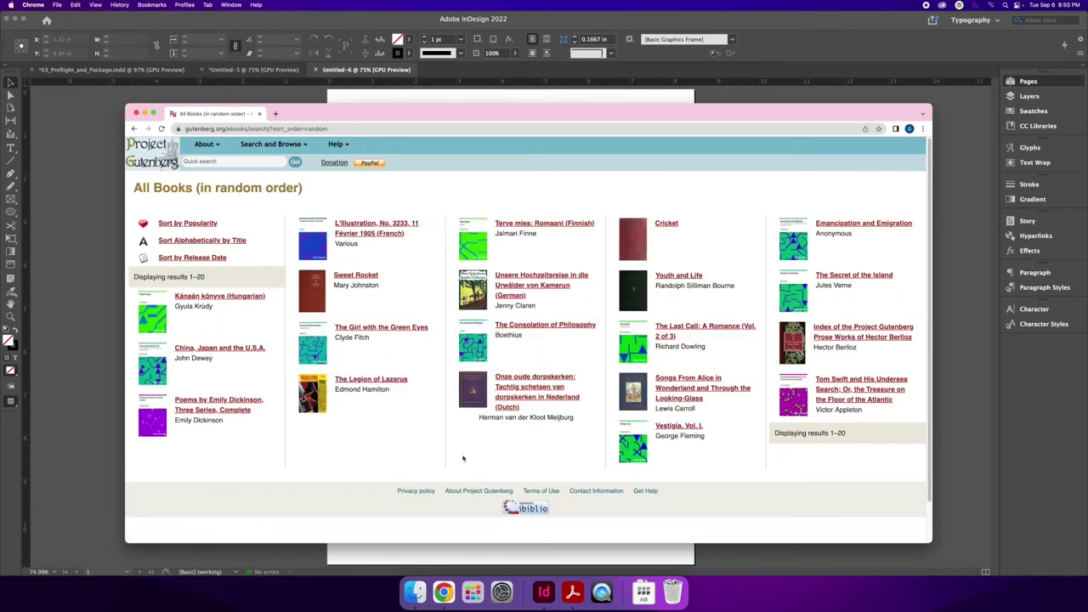
{"action": "left_click", "coordinate": [405, 330]}
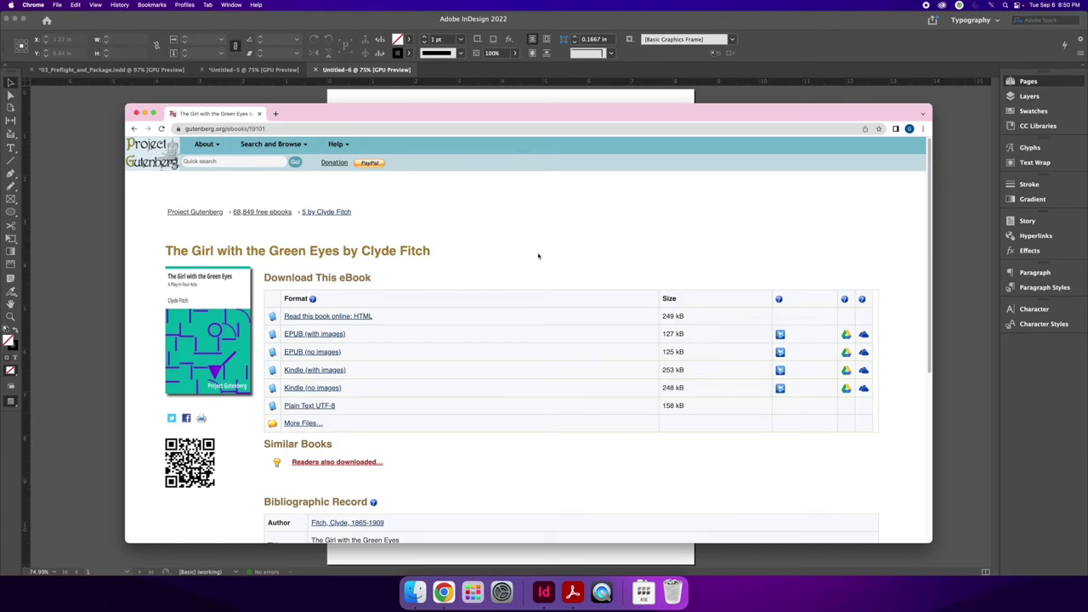
{"action": "left_click", "coordinate": [332, 408]}
Select a long passage of the play's text, ending at "I was just telling Mrs. Austin--", and switch back to InDesign's blank Untitled-6 document
{"action": "scroll", "coordinate": [392, 423], "scroll_direction": "down", "scroll_amount": 20}
{"action": "scroll", "coordinate": [391, 419], "scroll_direction": "up", "scroll_amount": 1}
{"action": "scroll", "coordinate": [389, 414], "scroll_direction": "down", "scroll_amount": 5}
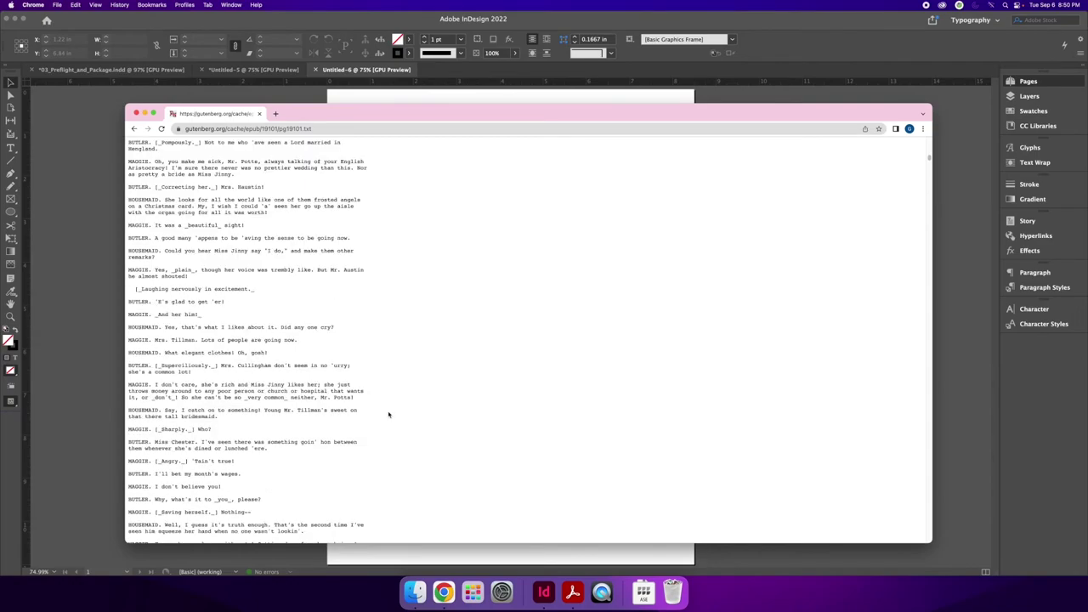
{"action": "scroll", "coordinate": [388, 413], "scroll_direction": "up", "scroll_amount": 10}
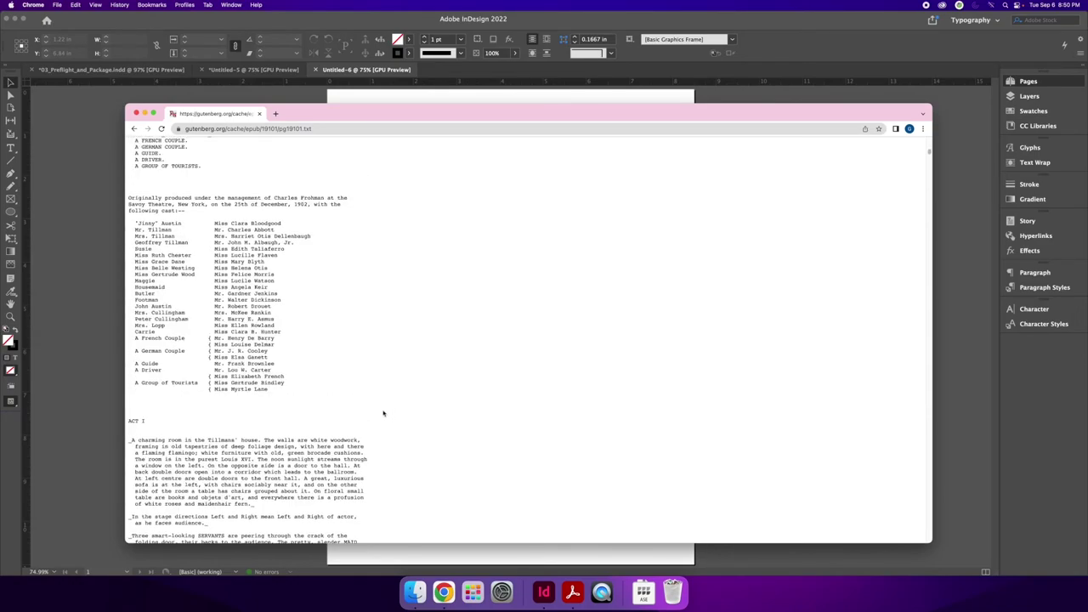
{"action": "scroll", "coordinate": [385, 412], "scroll_direction": "down", "scroll_amount": 8}
{"action": "left_click_drag", "start_coordinate": [125, 183], "coordinate": [262, 408]}
{"action": "scroll", "coordinate": [261, 412], "scroll_direction": "down", "scroll_amount": 9}
{"action": "scroll", "coordinate": [261, 412], "scroll_direction": "down", "scroll_amount": 20}
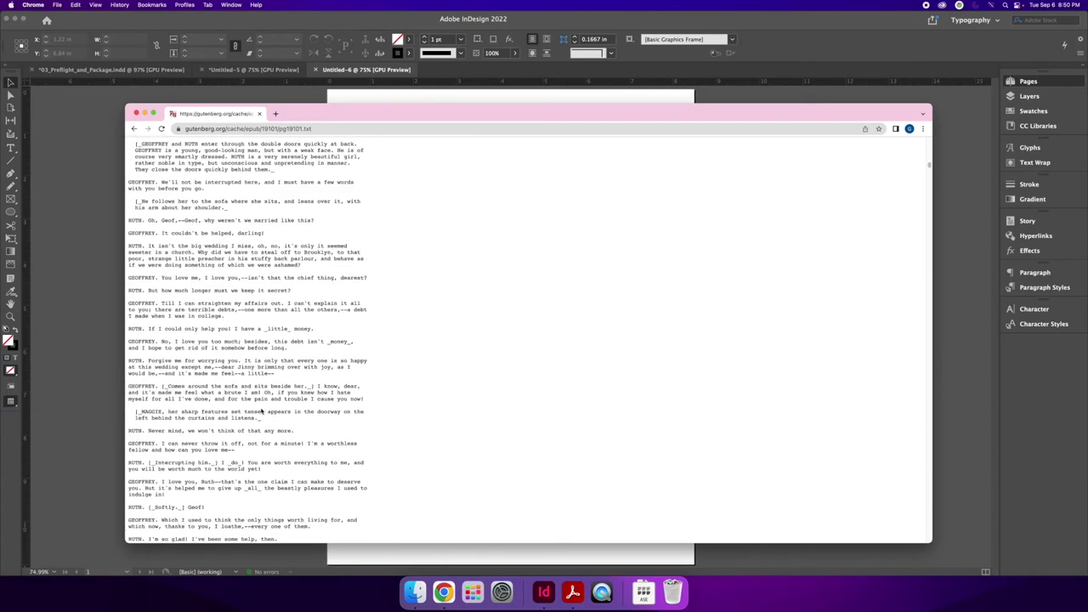
{"action": "scroll", "coordinate": [261, 412], "scroll_direction": "down", "scroll_amount": 20}
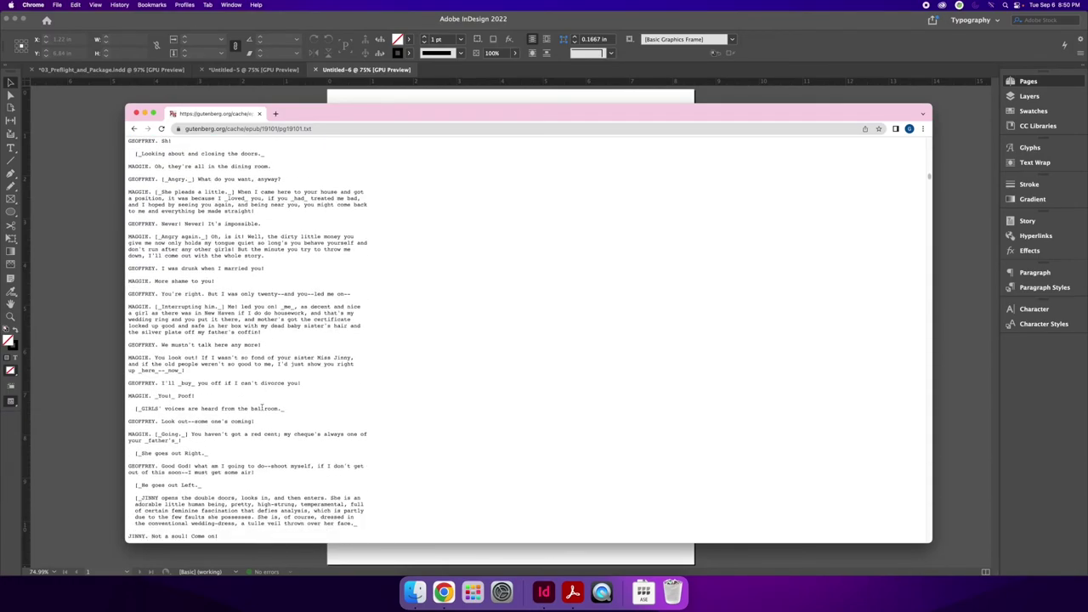
{"action": "scroll", "coordinate": [262, 409], "scroll_direction": "down", "scroll_amount": 20}
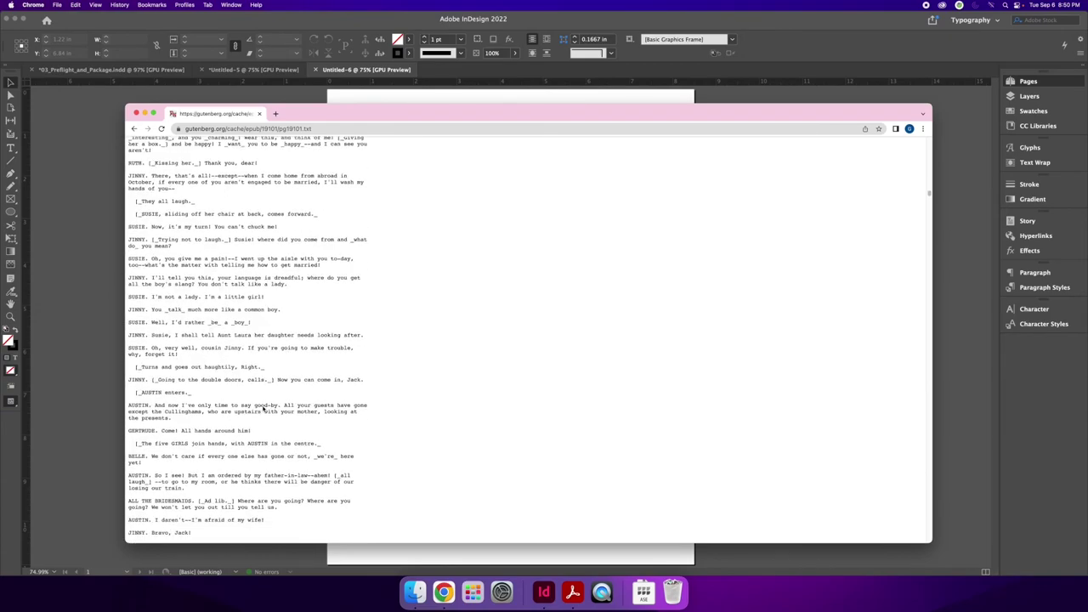
{"action": "scroll", "coordinate": [263, 408], "scroll_direction": "down", "scroll_amount": 20}
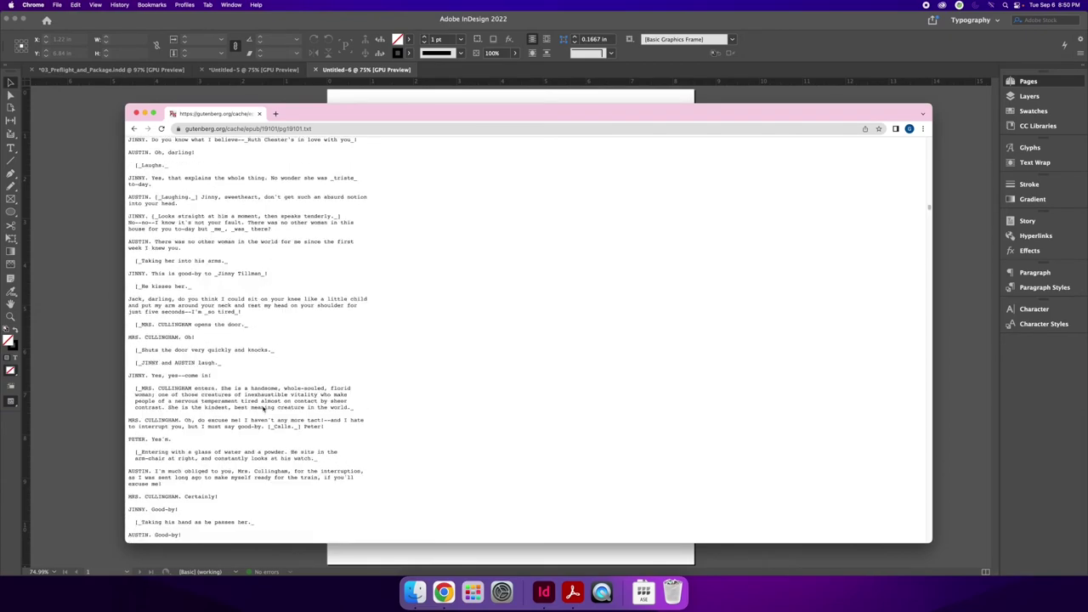
{"action": "scroll", "coordinate": [262, 409], "scroll_direction": "down", "scroll_amount": 2}
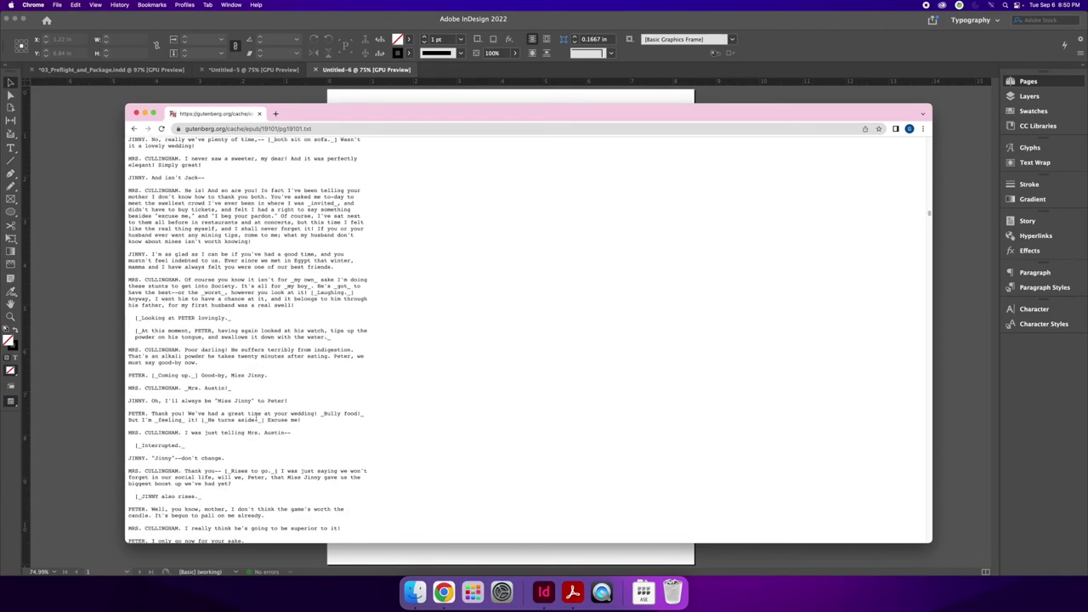
{"action": "left_click", "coordinate": [306, 437], "text": "shift"}
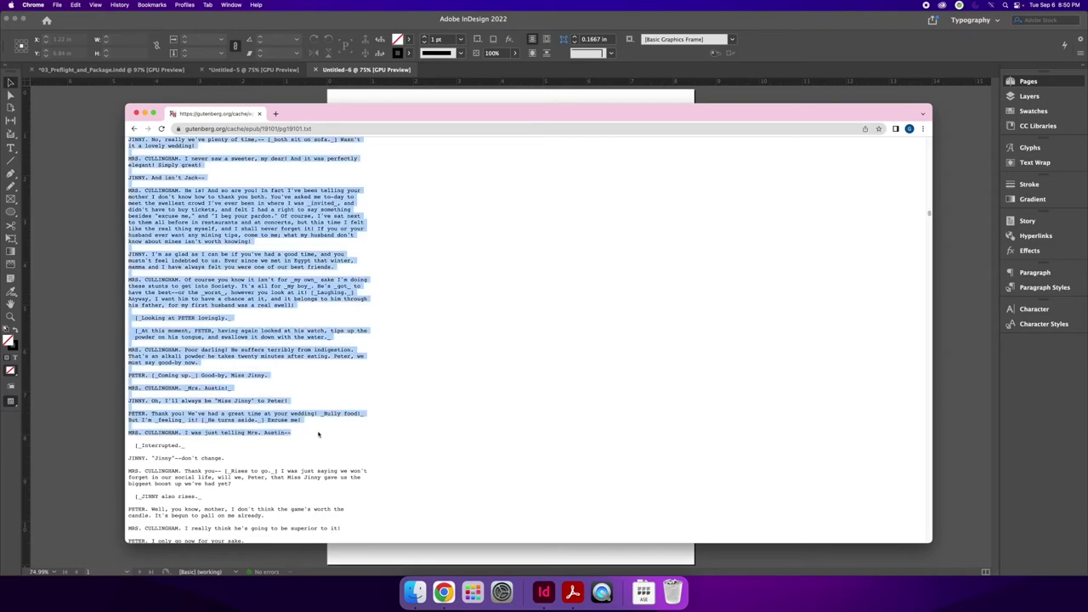
{"action": "left_click", "coordinate": [88, 166]}
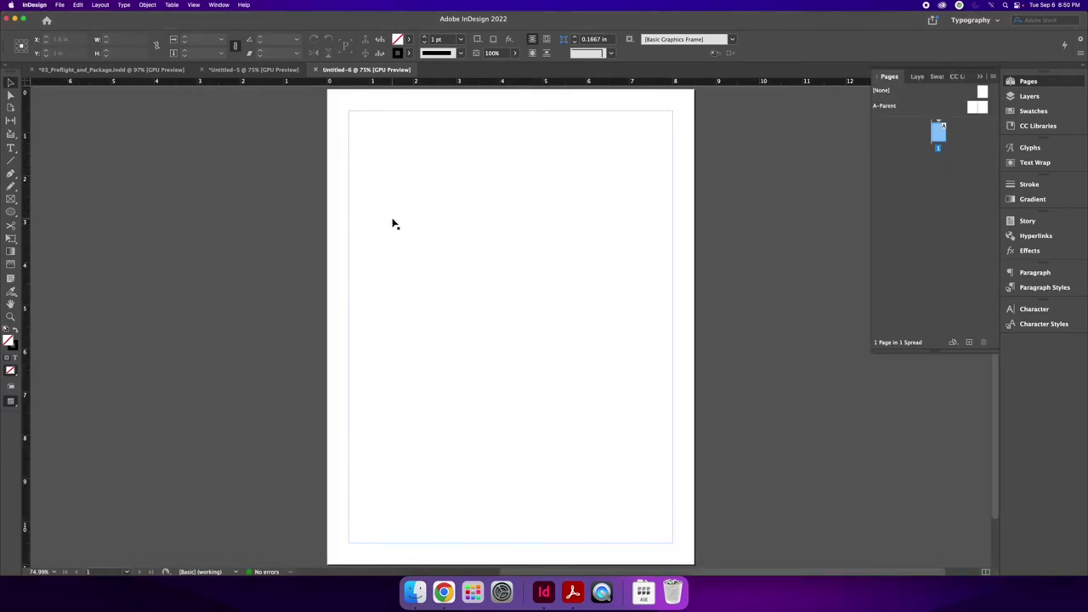
Create a new one-page 8.5 × 11 in document with facing pages, a primary text frame and 0.5 in margins
{"action": "left_click", "coordinate": [235, 71]}
{"action": "key", "text": "super+grave"}
{"action": "left_click", "coordinate": [60, 5]}
{"action": "mouse_move", "coordinate": [133, 18]}
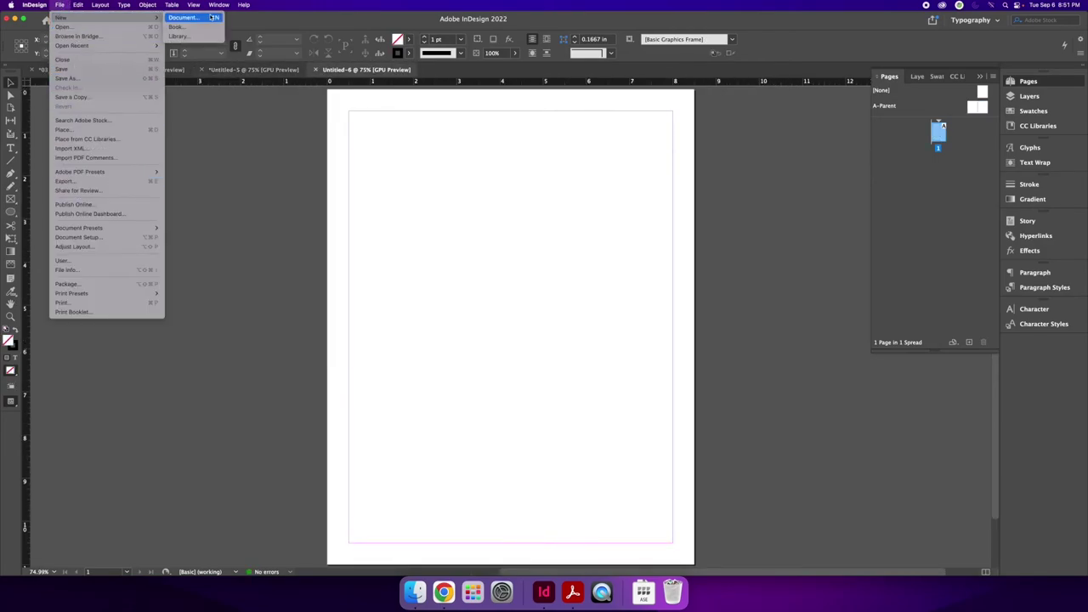
{"action": "left_click", "coordinate": [212, 17]}
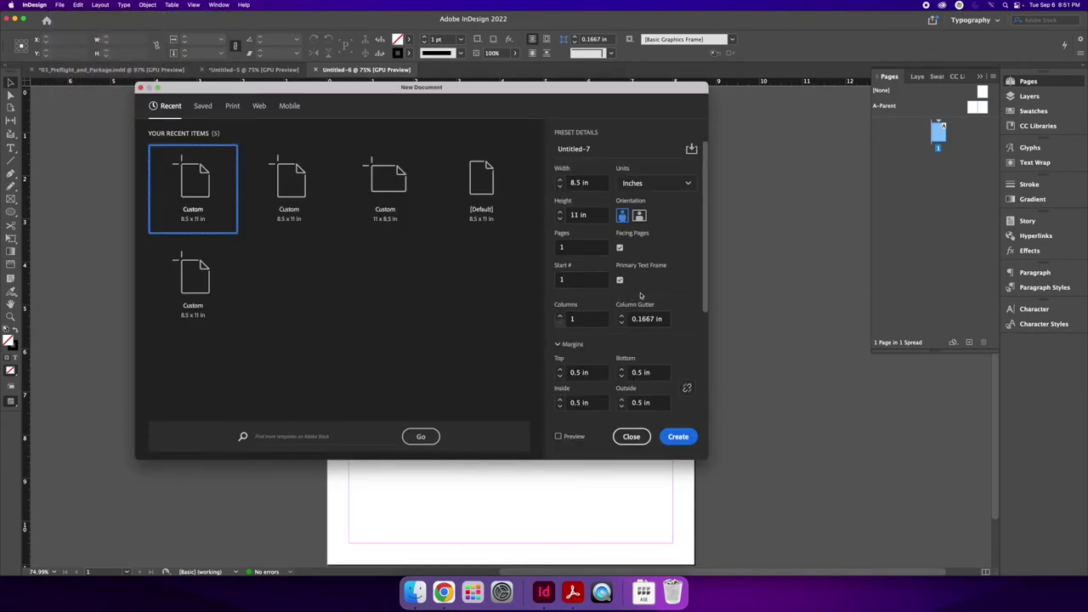
{"action": "left_click", "coordinate": [679, 436]}
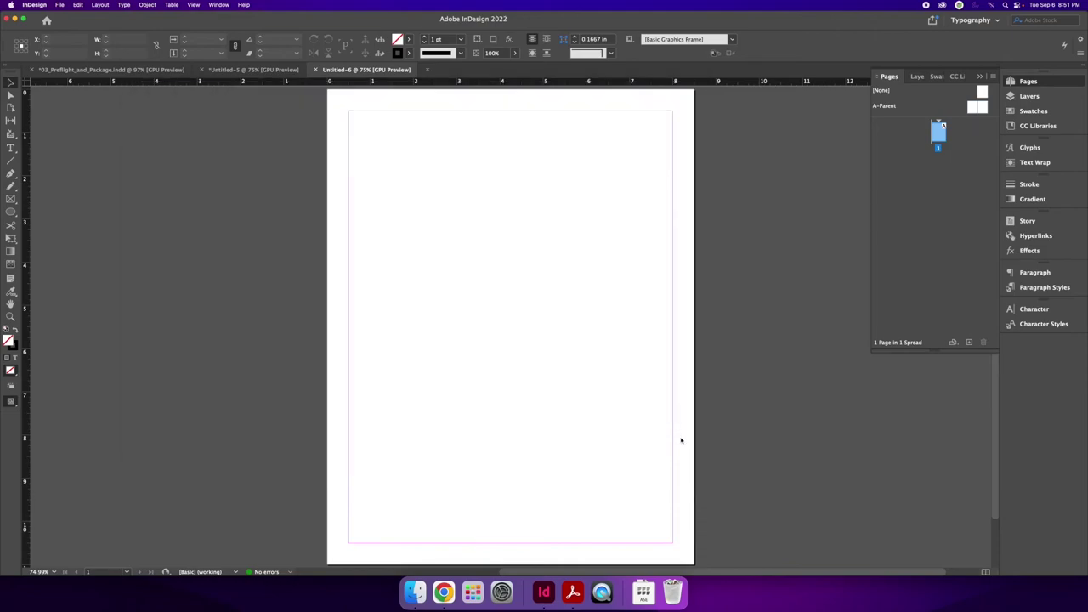
Paste the copied play text into page 1's primary text frame and return to the start of the document
{"action": "left_click", "coordinate": [539, 267]}
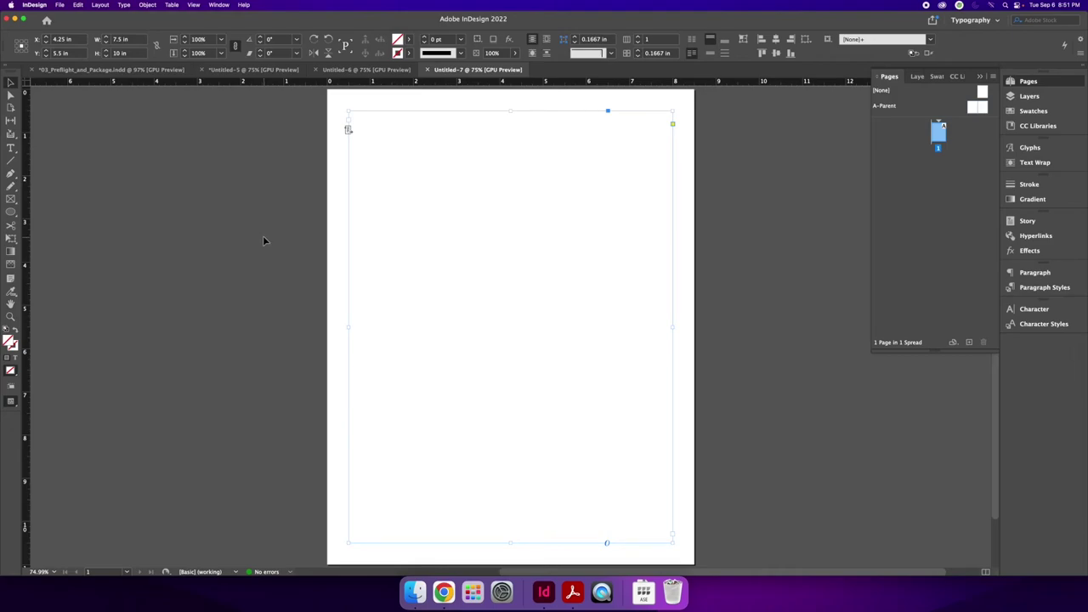
{"action": "double_click", "coordinate": [401, 223]}
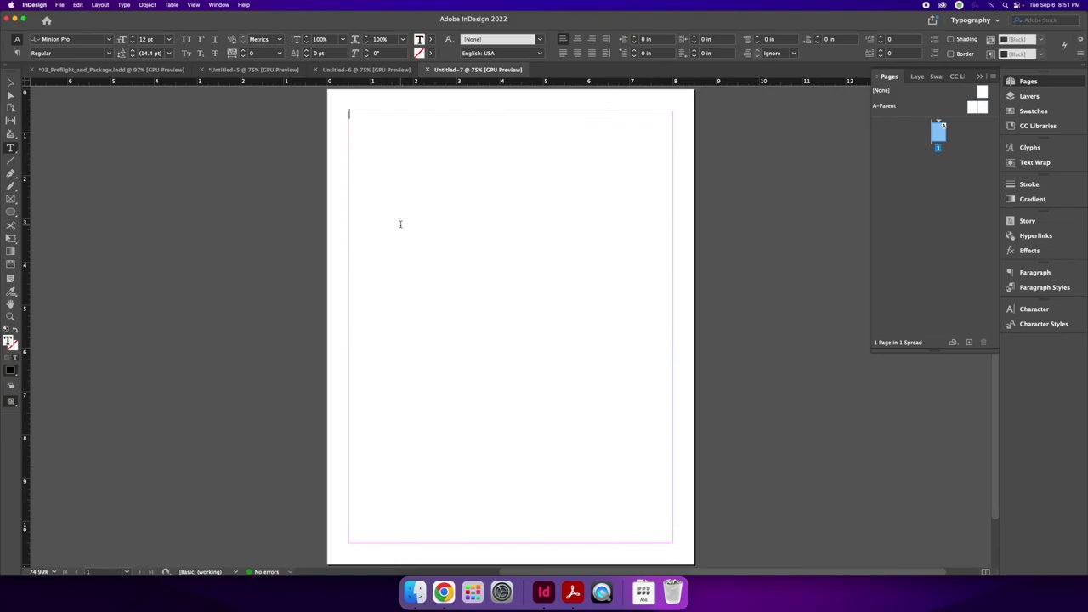
{"action": "key", "text": "Escape"}
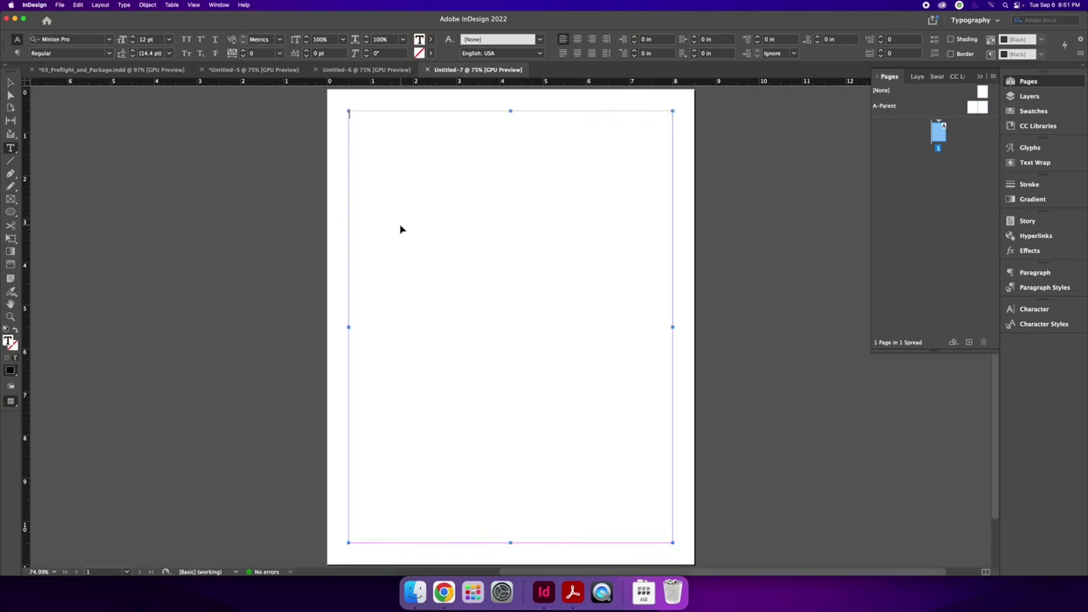
{"action": "key", "text": "super+v"}
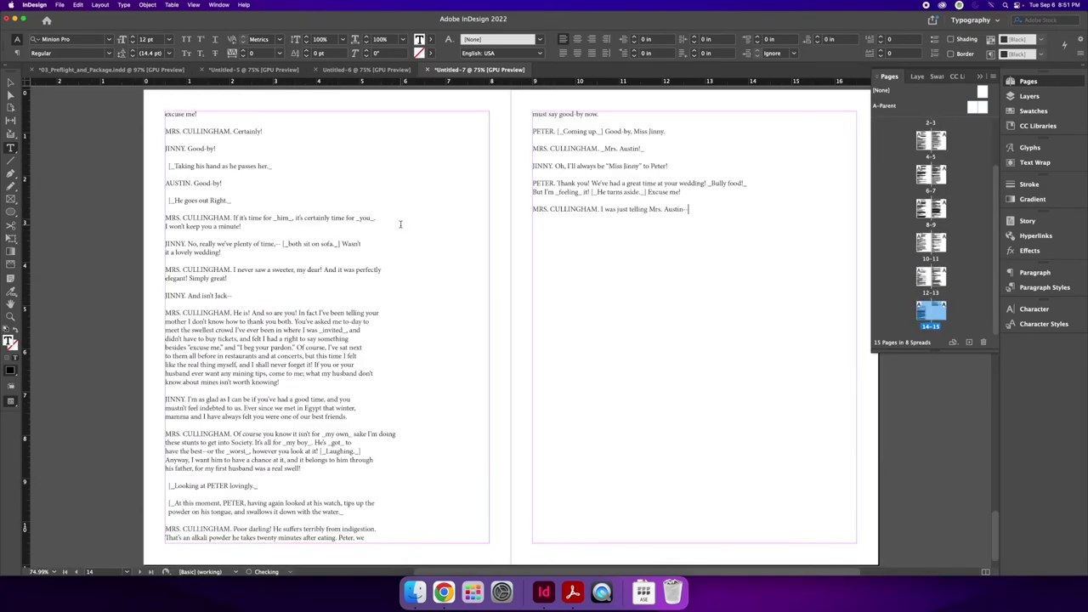
{"action": "scroll", "coordinate": [393, 245], "scroll_direction": "up", "scroll_amount": 20}
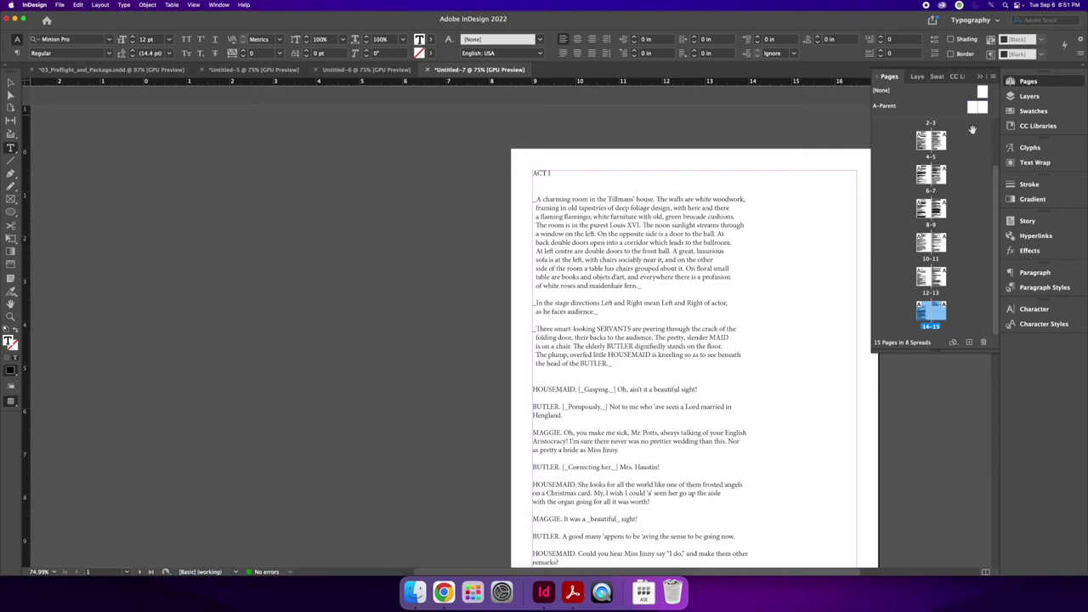
{"action": "left_click_drag", "start_coordinate": [997, 179], "coordinate": [986, 264]}
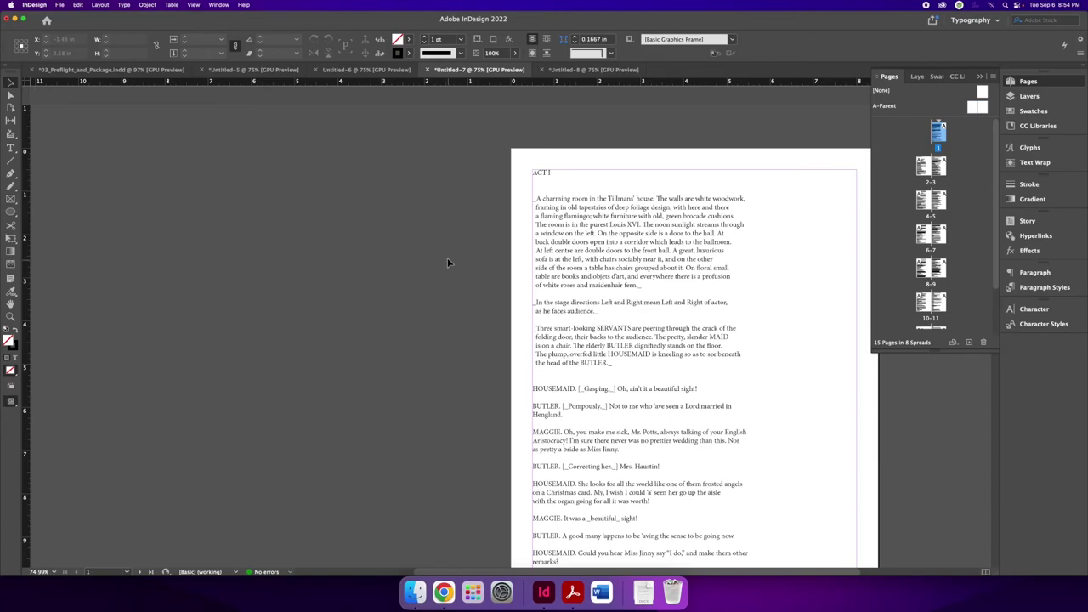
Switch to Untitled-8 and place the green_eyes file from Downloads at page 1's margin corner, flowing all its text
{"action": "left_click", "coordinate": [558, 71]}
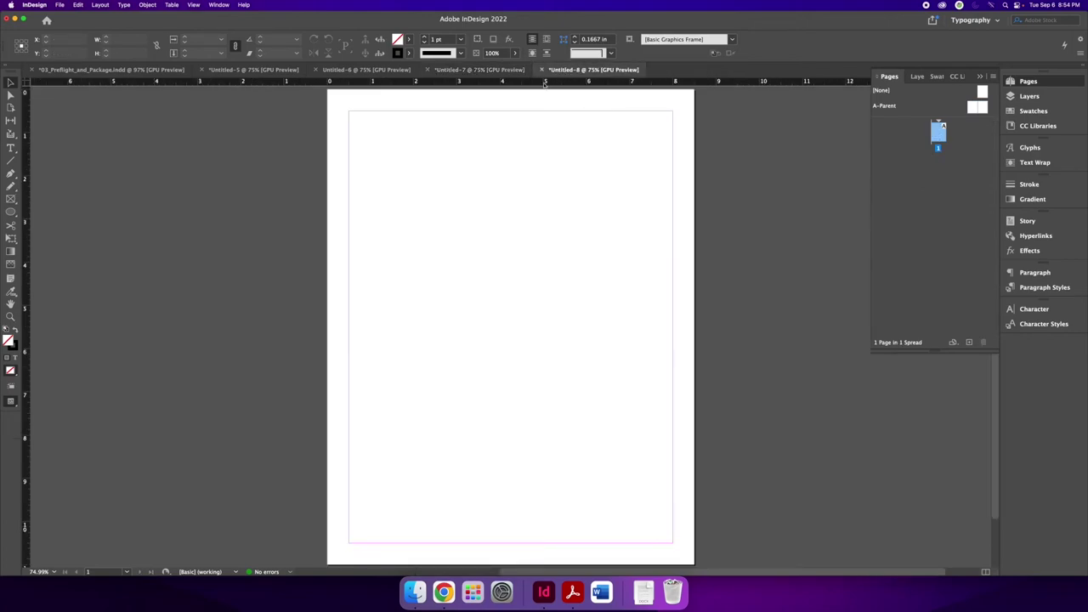
{"action": "left_click_drag", "start_coordinate": [352, 124], "coordinate": [633, 352]}
{"action": "left_click", "coordinate": [61, 5]}
{"action": "left_click", "coordinate": [64, 129]}
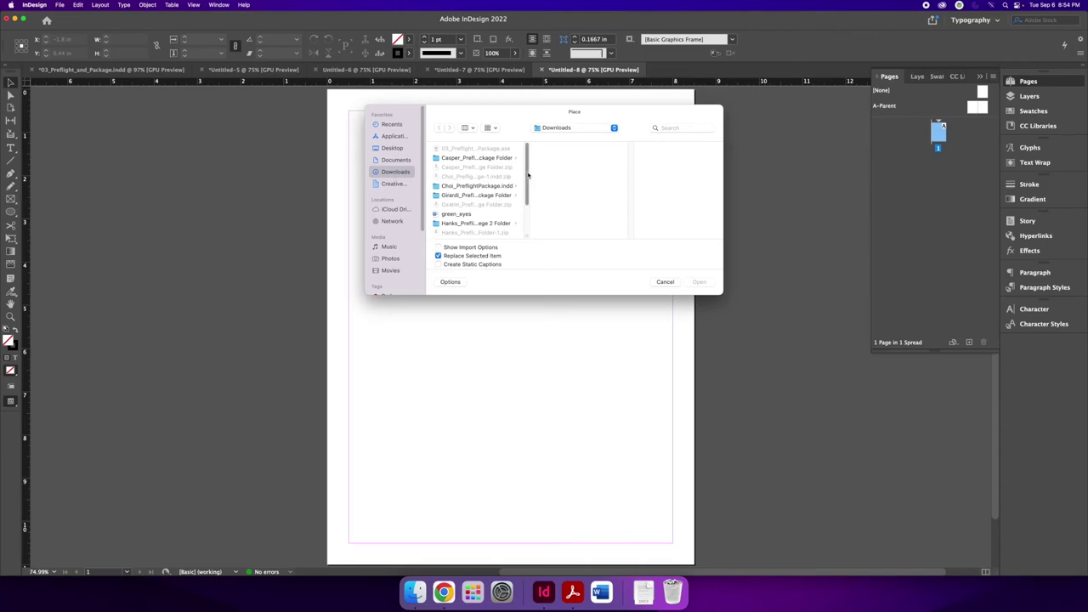
{"action": "scroll", "coordinate": [528, 174], "scroll_direction": "down", "scroll_amount": 3}
{"action": "left_click", "coordinate": [463, 181]}
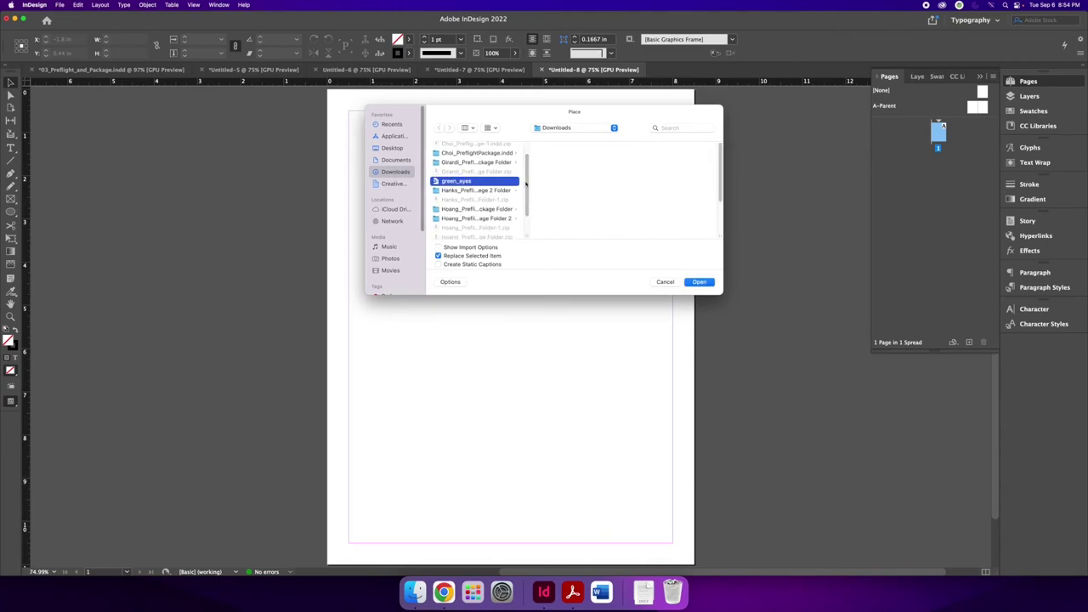
{"action": "left_click", "coordinate": [698, 281]}
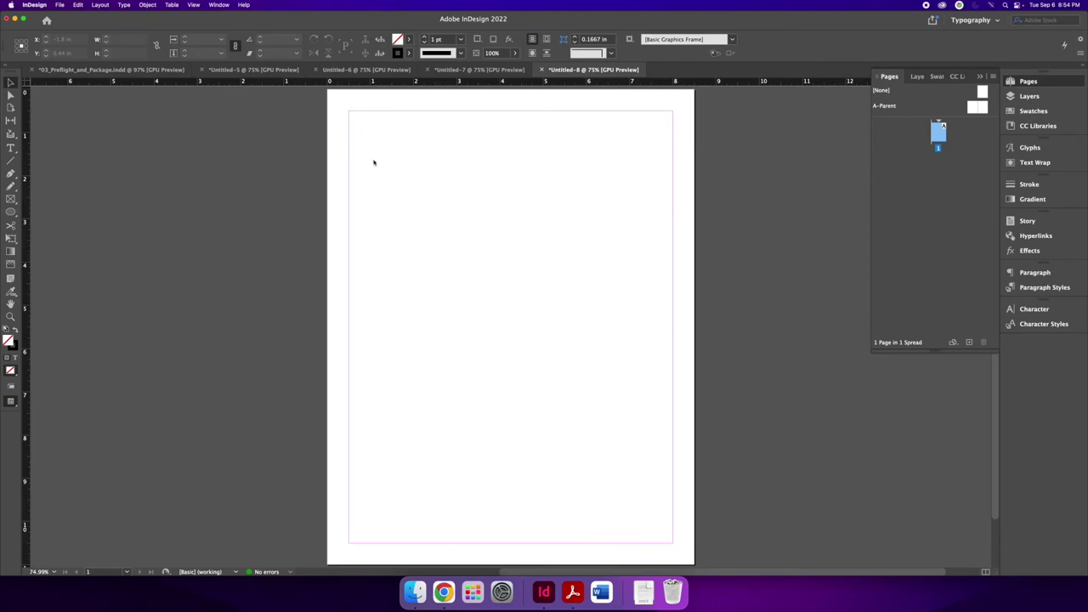
{"action": "left_click", "coordinate": [361, 127]}
{"action": "left_click", "coordinate": [350, 116], "text": "shift"}
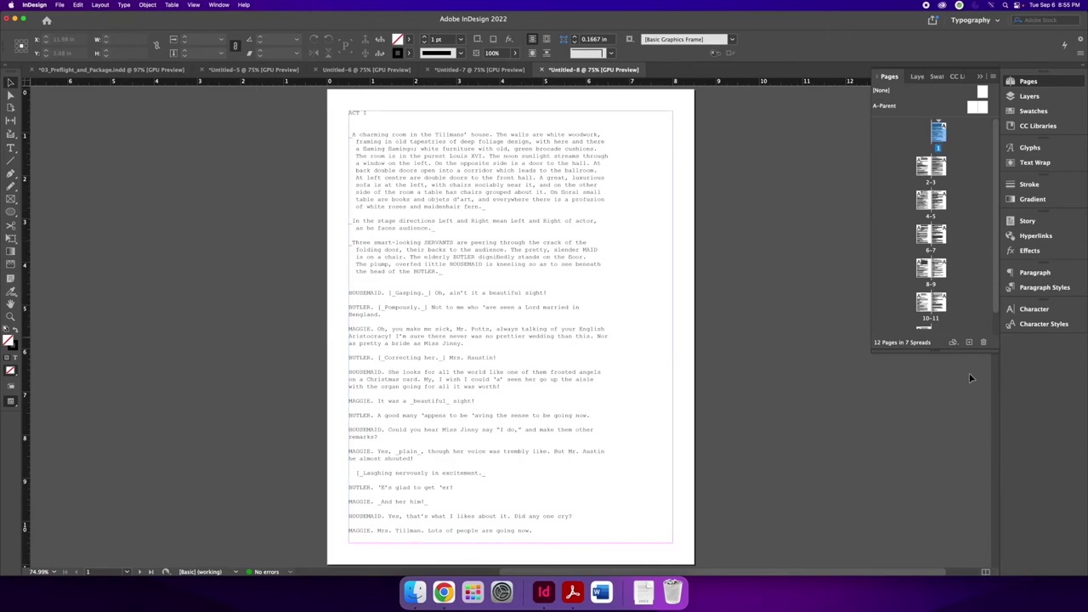
Lengthen the Pages panel to fit all spreads and compare the placed text in Untitled-8 with the pasted text in Untitled-7
{"action": "left_click_drag", "start_coordinate": [934, 347], "coordinate": [935, 472]}
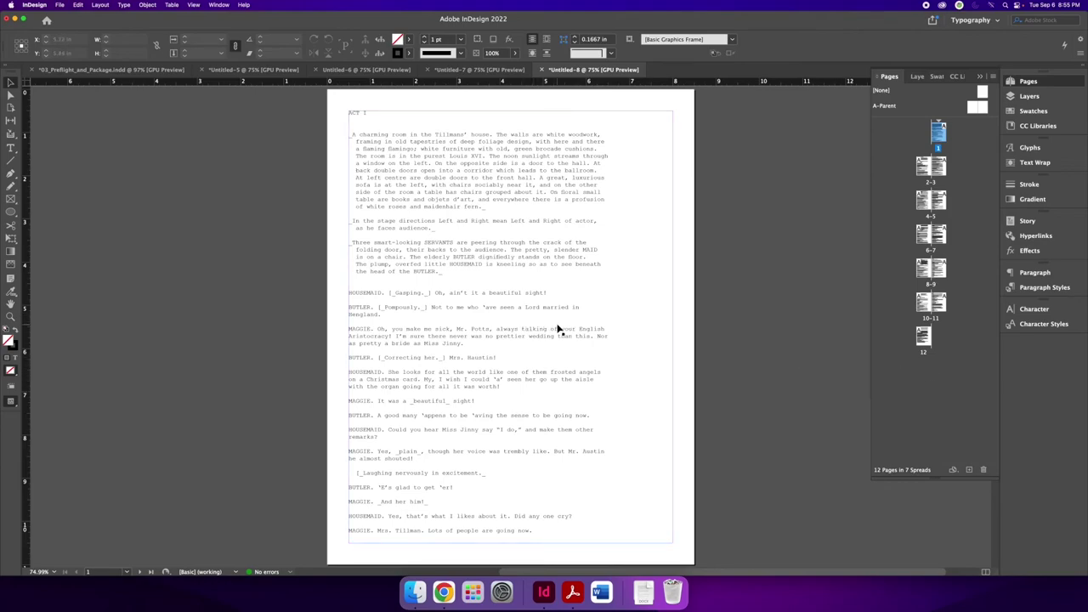
{"action": "double_click", "coordinate": [395, 181]}
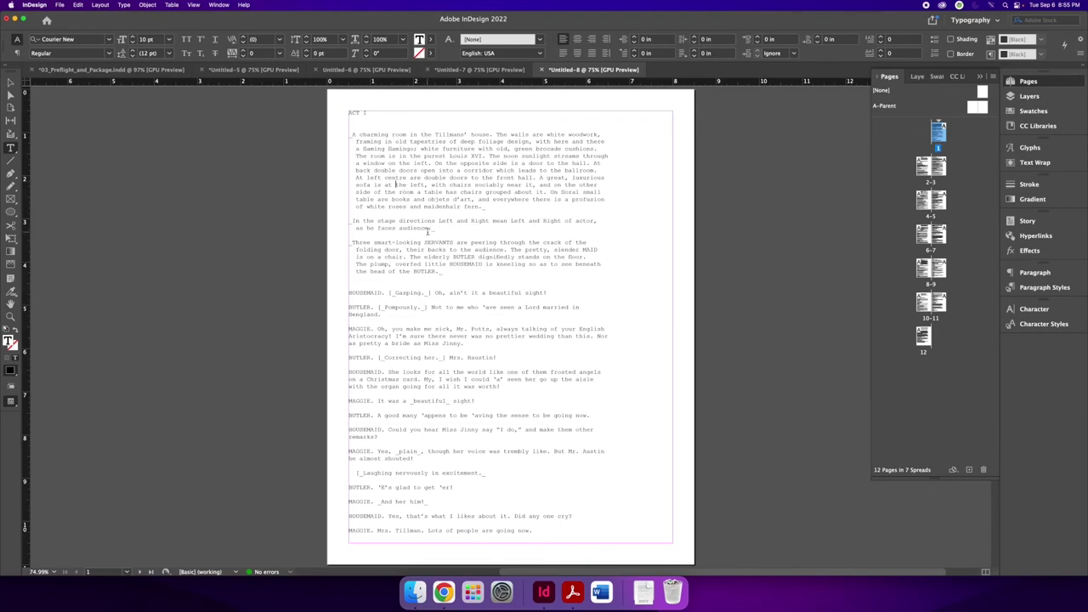
{"action": "left_click", "coordinate": [10, 82]}
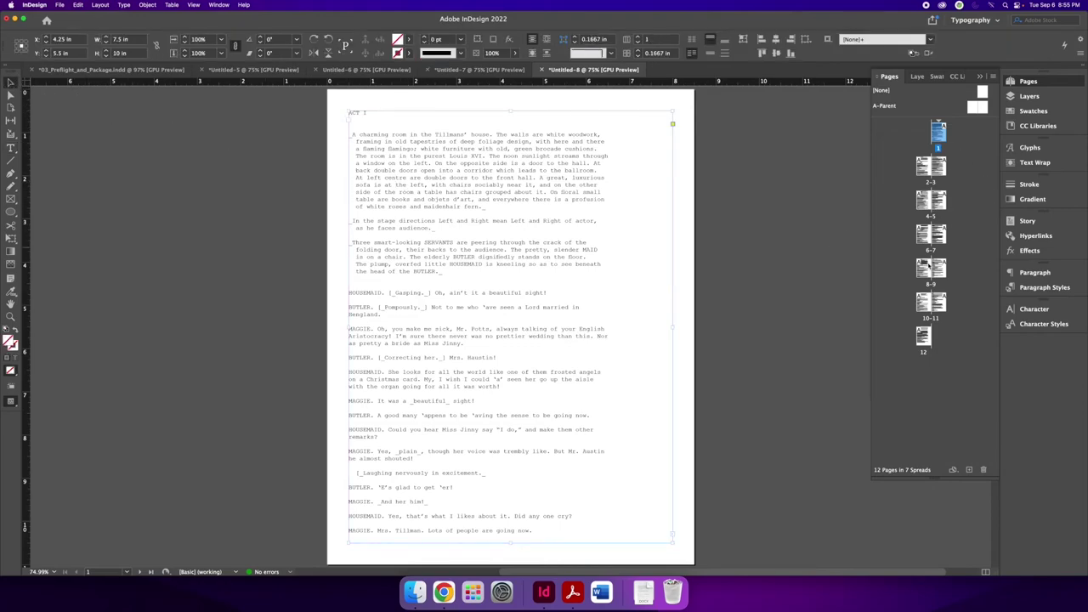
{"action": "left_click", "coordinate": [805, 372]}
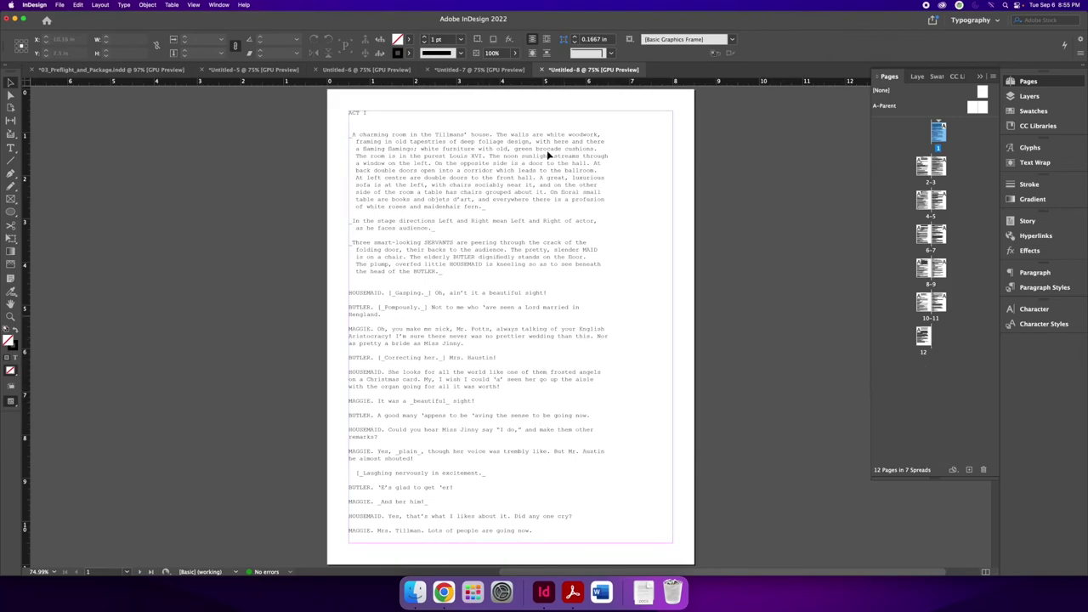
{"action": "left_click", "coordinate": [455, 70]}
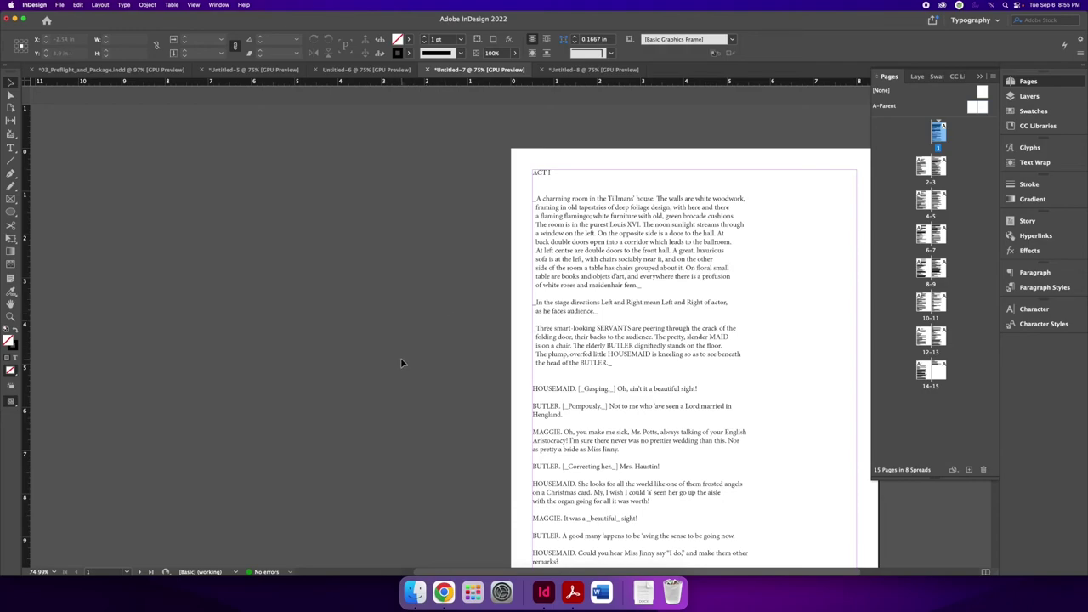
{"action": "left_click", "coordinate": [577, 69]}
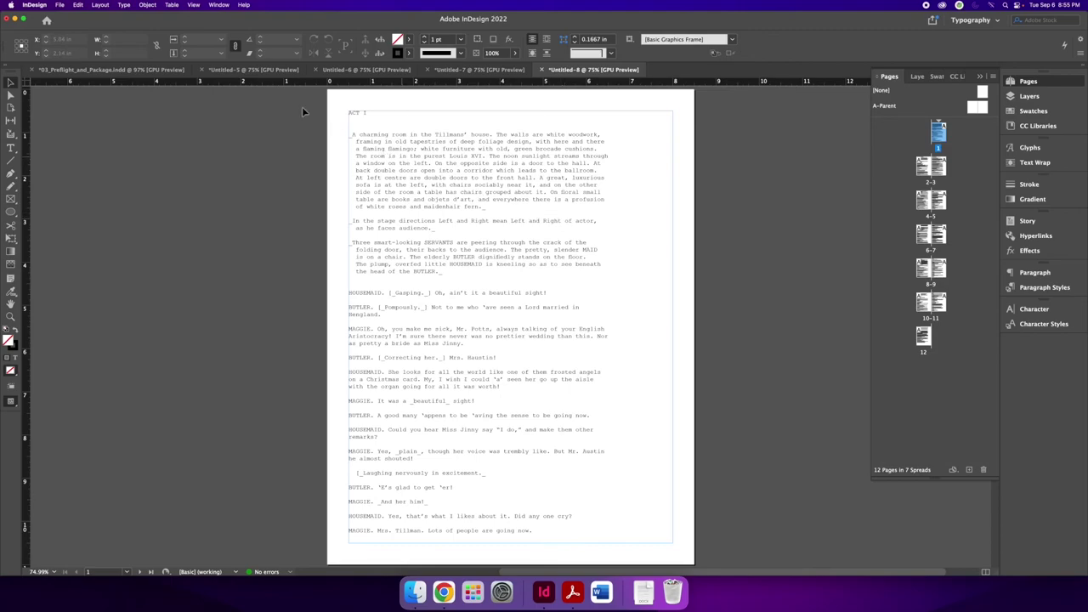
Show hidden characters in Untitled-8 and in Untitled-7
{"action": "left_click", "coordinate": [127, 7]}
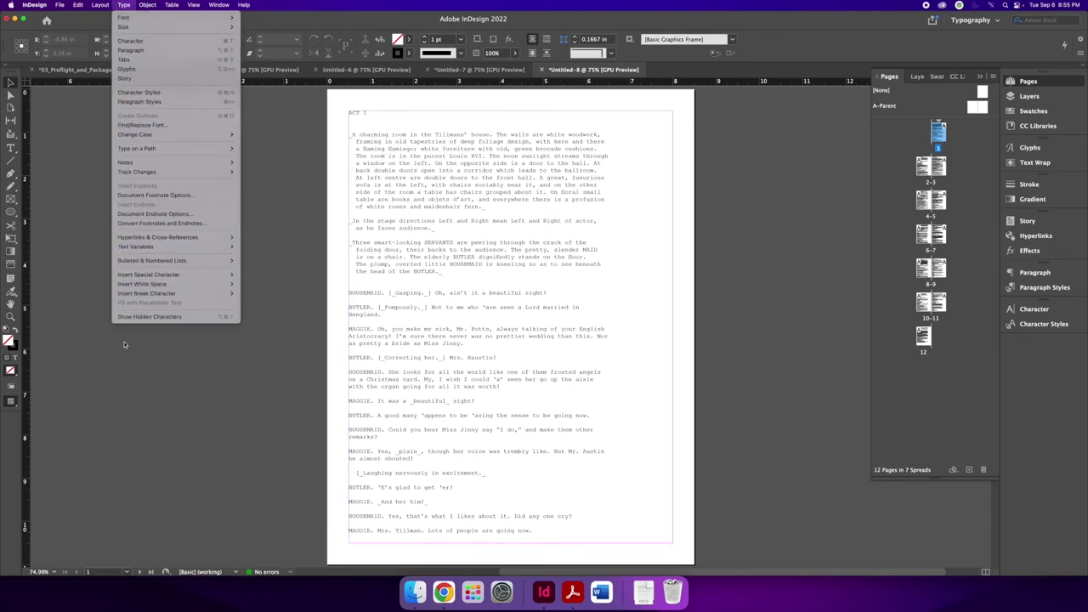
{"action": "left_click", "coordinate": [181, 318]}
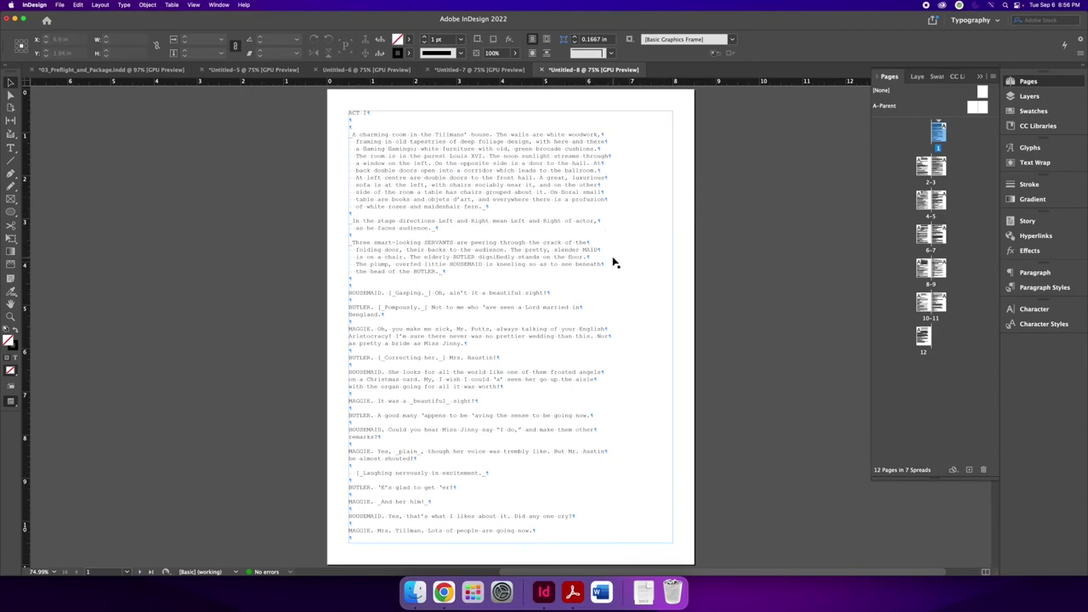
{"action": "left_click", "coordinate": [492, 70]}
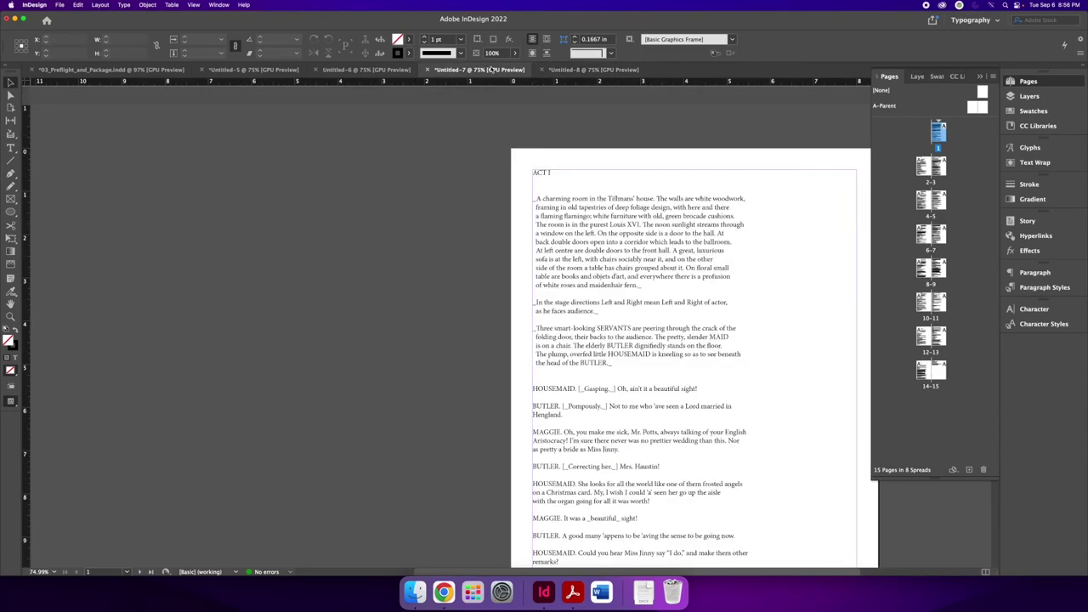
{"action": "left_click", "coordinate": [124, 5]}
{"action": "left_click", "coordinate": [128, 317]}
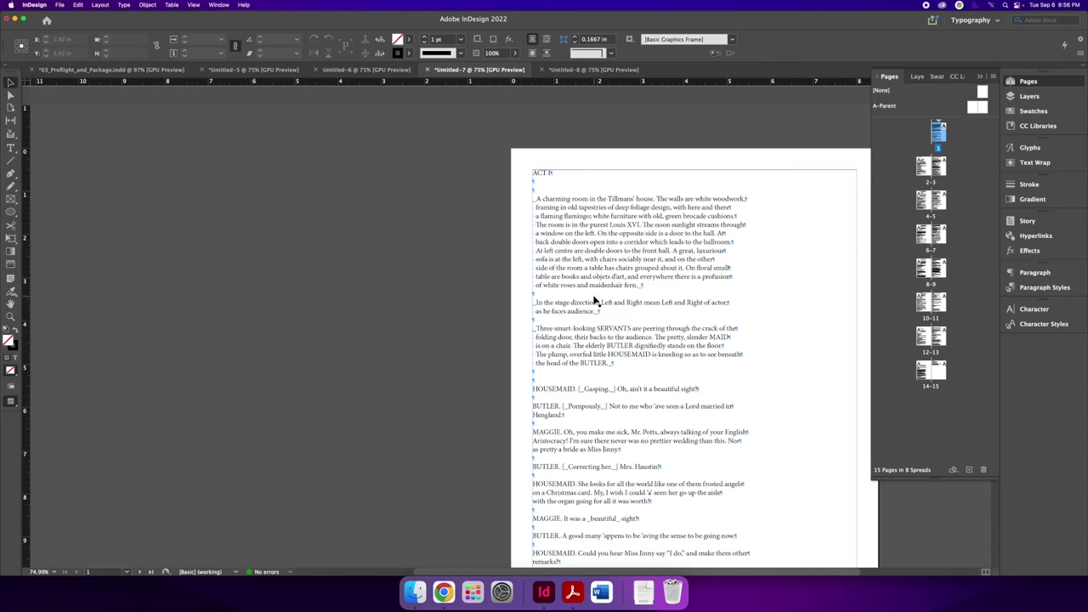
Open Find/Change in GREP mode, clear the find and replacement expressions, and insert the End of Paragraph code \r as the search term
{"action": "left_click", "coordinate": [77, 5]}
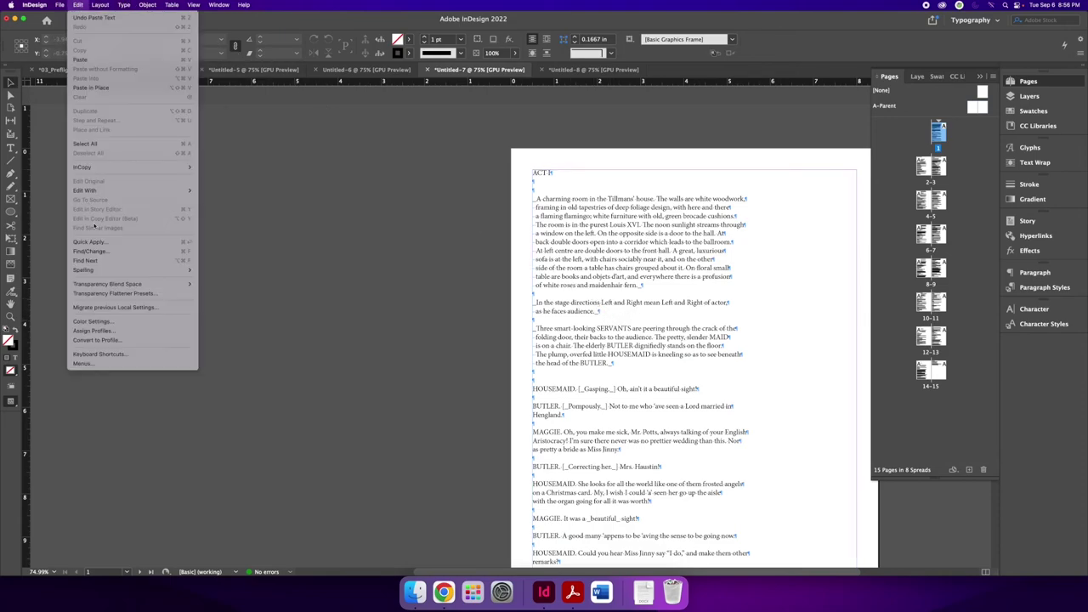
{"action": "left_click", "coordinate": [121, 251]}
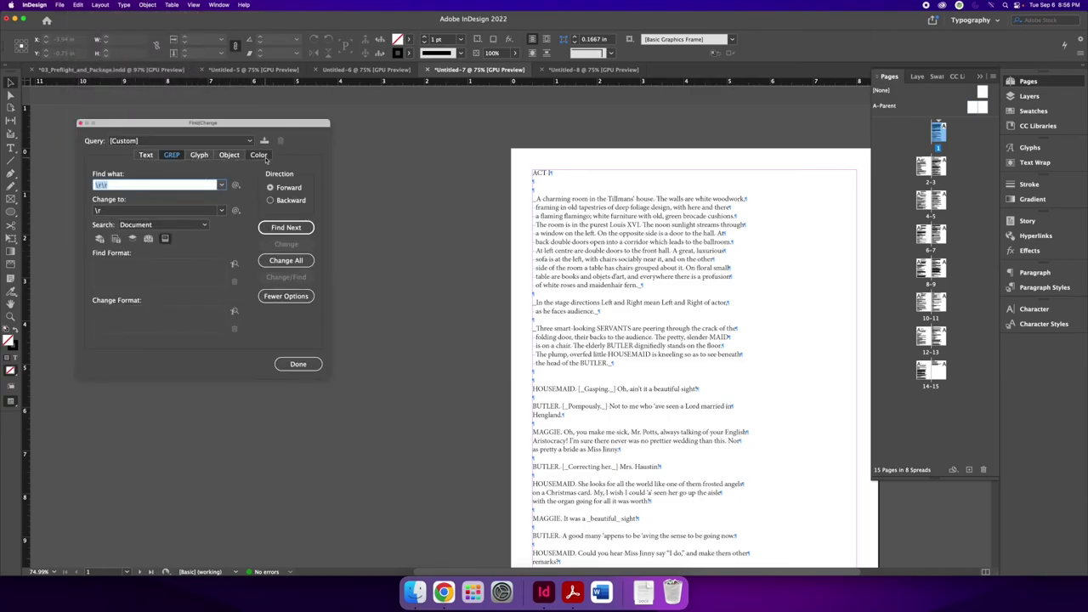
{"action": "left_click", "coordinate": [168, 156]}
{"action": "left_click_drag", "start_coordinate": [138, 184], "coordinate": [94, 216]}
{"action": "key", "text": "BackSpace"}
{"action": "key", "text": "BackSpace"}
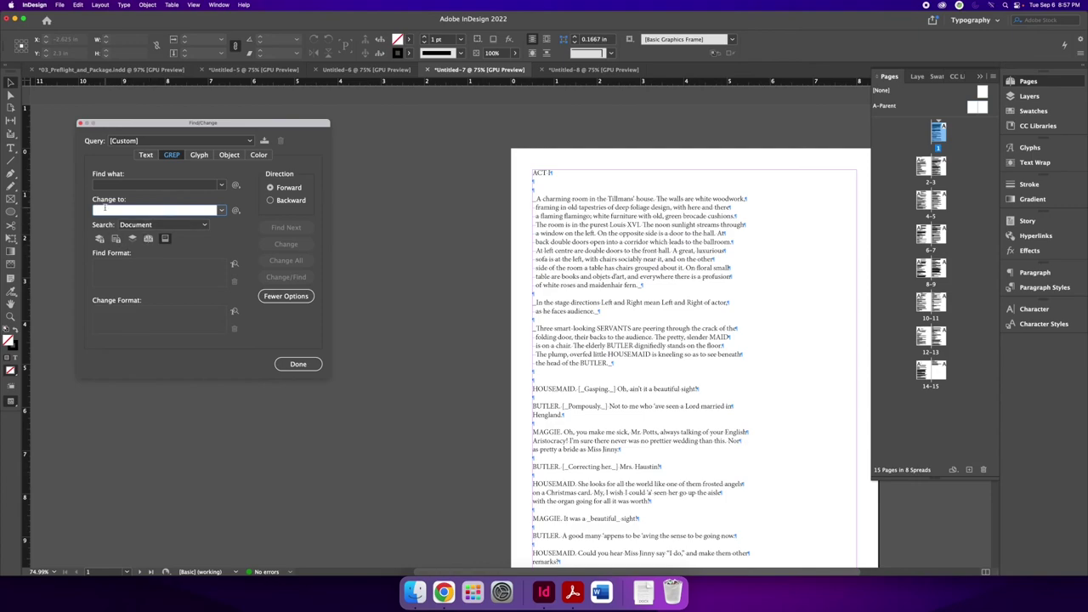
{"action": "left_click", "coordinate": [158, 211]}
{"action": "left_click", "coordinate": [237, 186]}
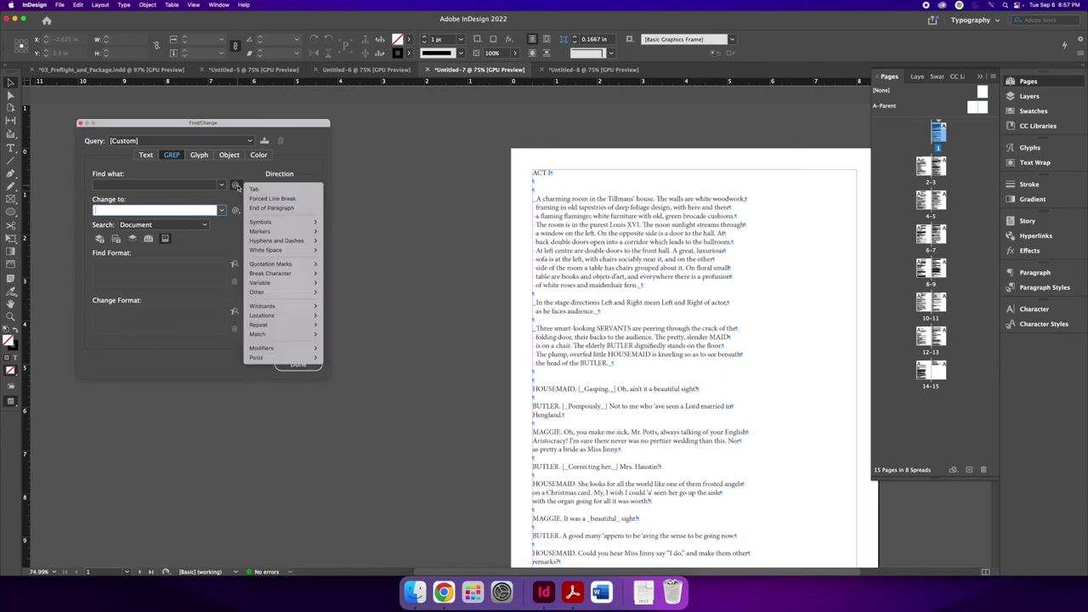
{"action": "left_click", "coordinate": [304, 211]}
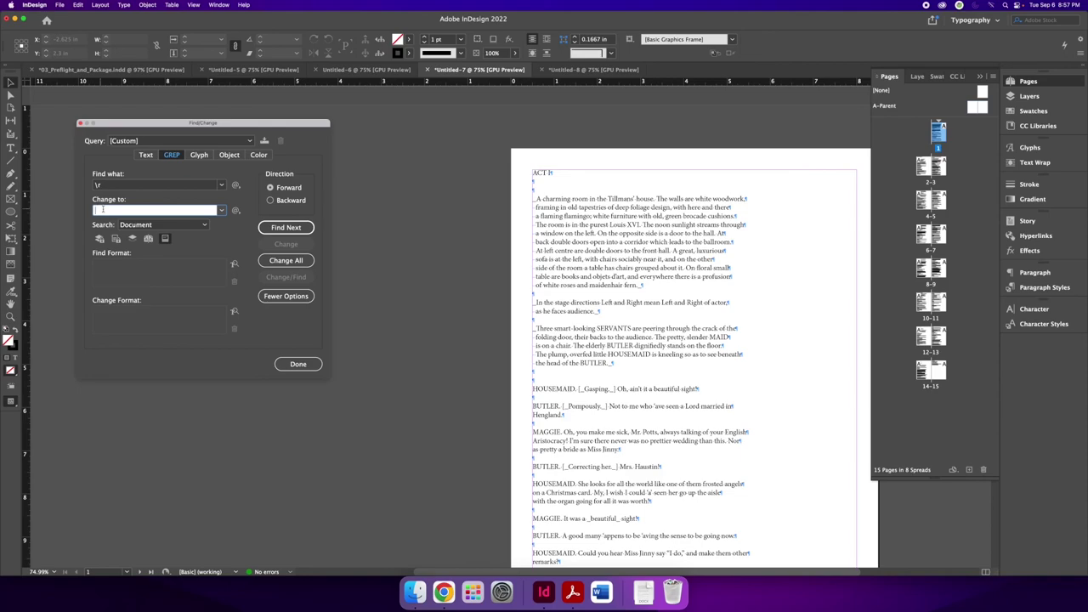
Try replacing the first paragraph return after "ACT I" with nothing, and undo the replacement
{"action": "left_click", "coordinate": [286, 226]}
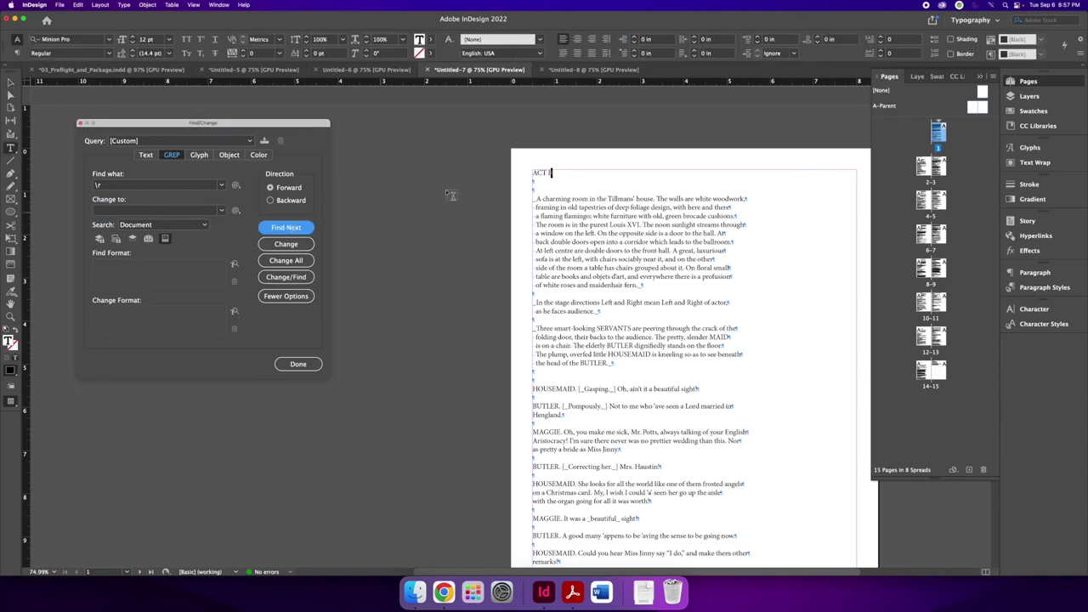
{"action": "left_click", "coordinate": [286, 244]}
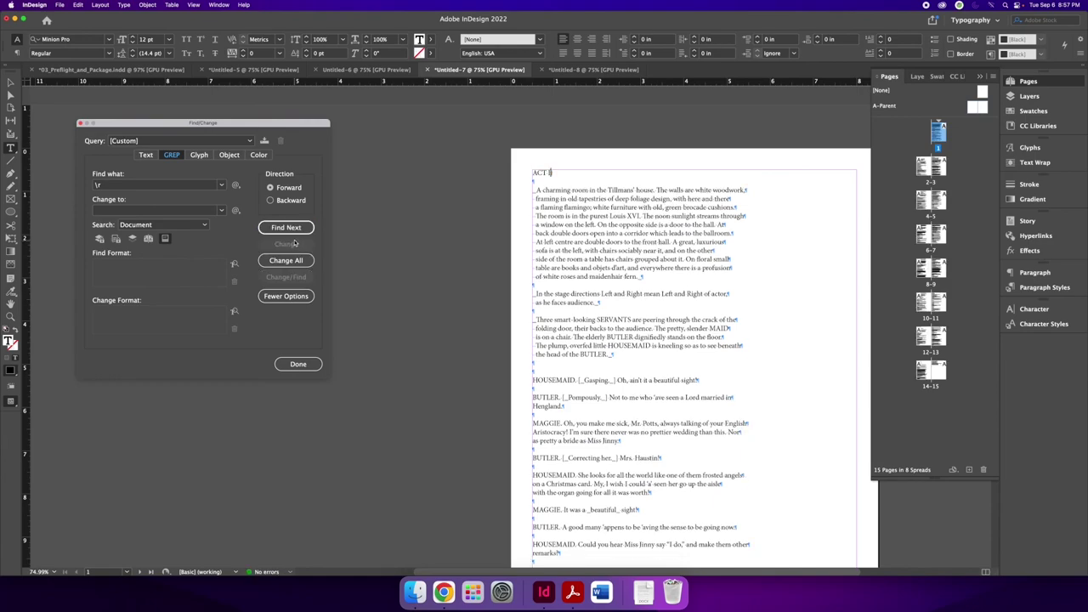
{"action": "key", "text": "super+z"}
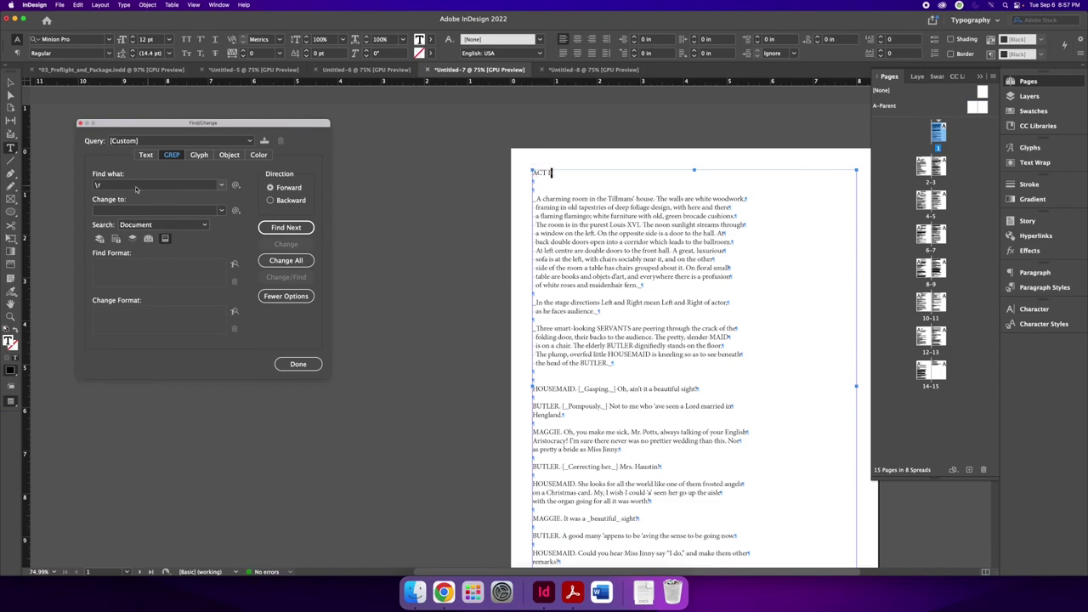
Set the GREP search to find \r\r\r and change it to \r, and find the first match
{"action": "left_click_drag", "start_coordinate": [116, 186], "coordinate": [80, 187]}
{"action": "key", "text": "Right"}
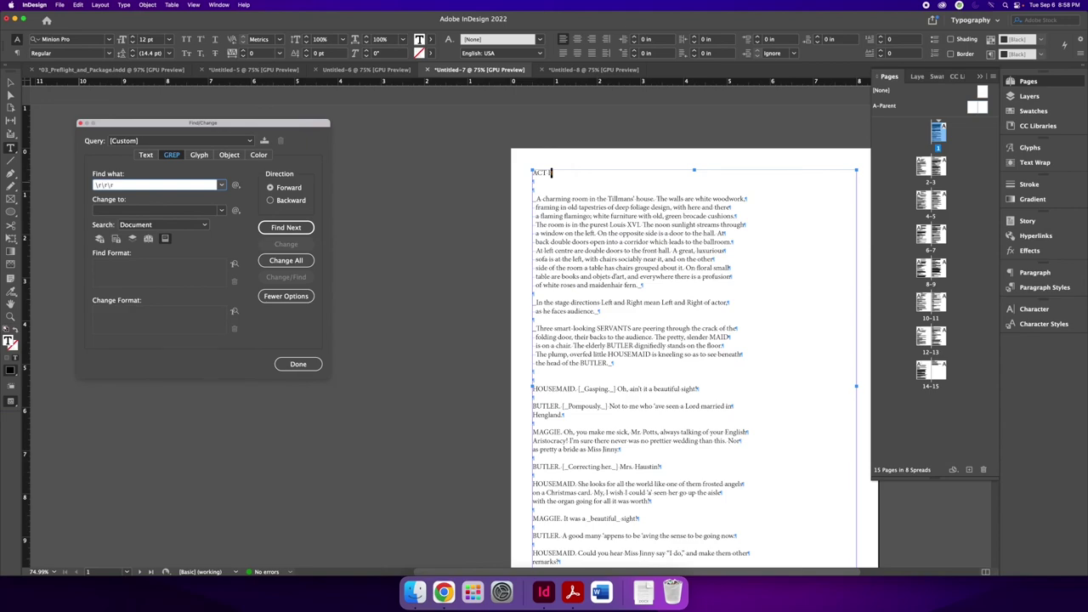
{"action": "left_click", "coordinate": [118, 209]}
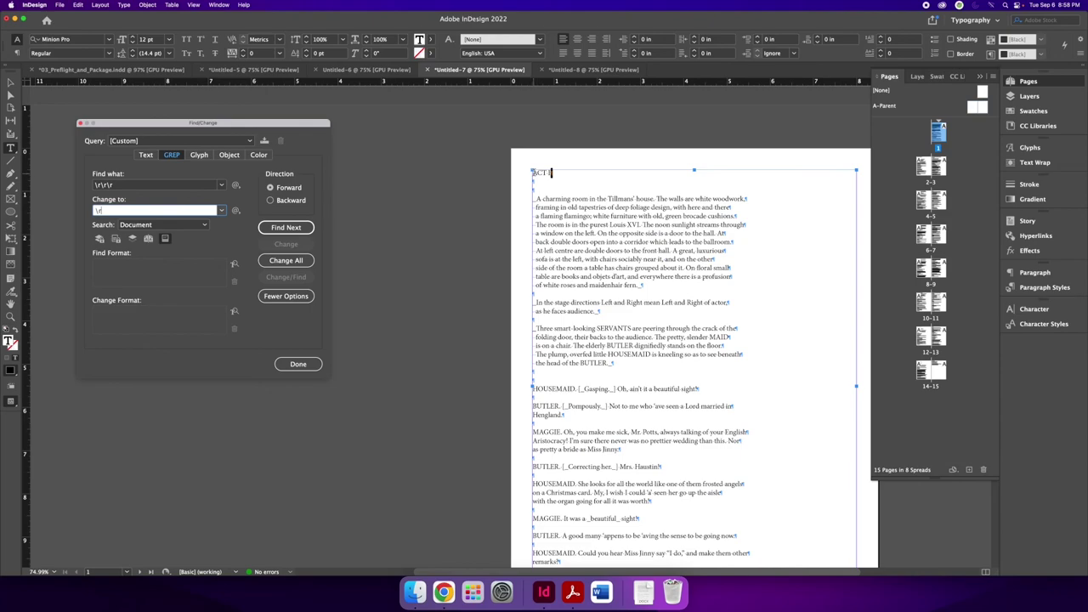
{"action": "key", "text": "Return"}
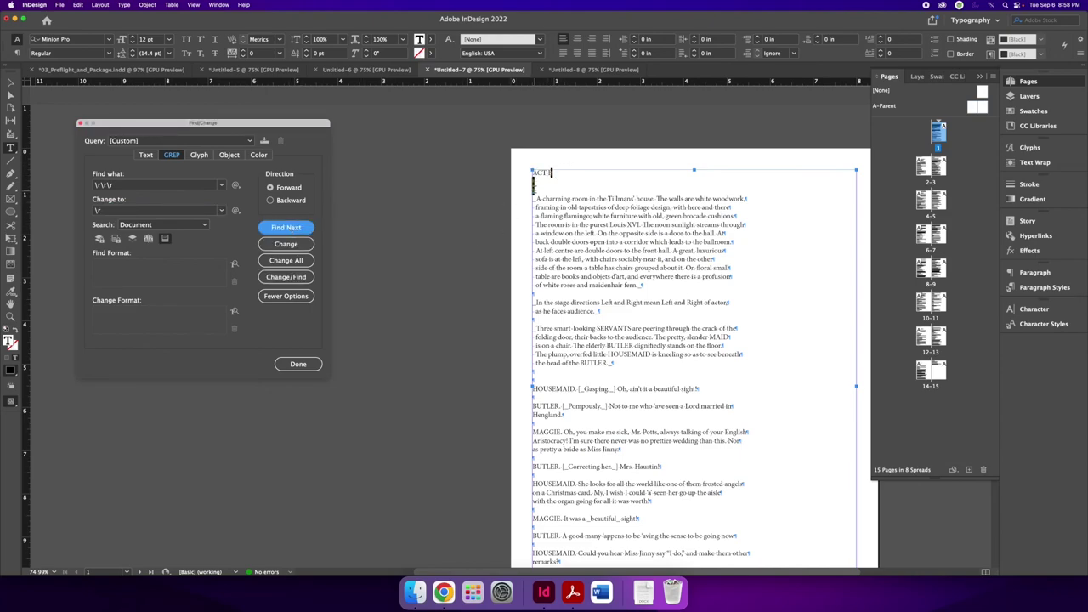
Try replacing the triple paragraph return after "ACT I" with a single return, and undo the replacement
{"action": "left_click", "coordinate": [286, 244]}
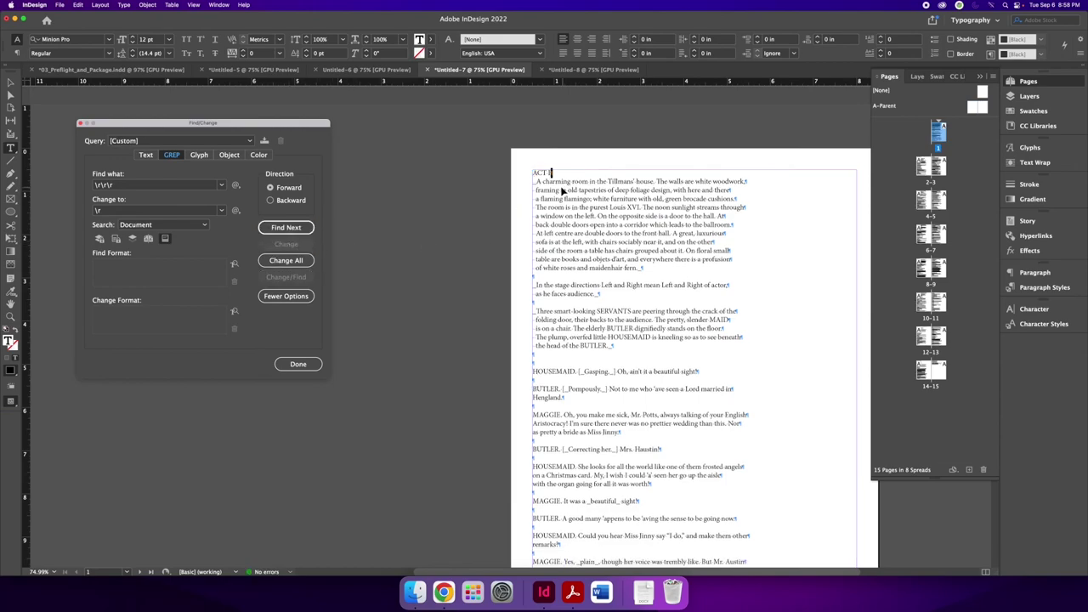
{"action": "key", "text": "super+z"}
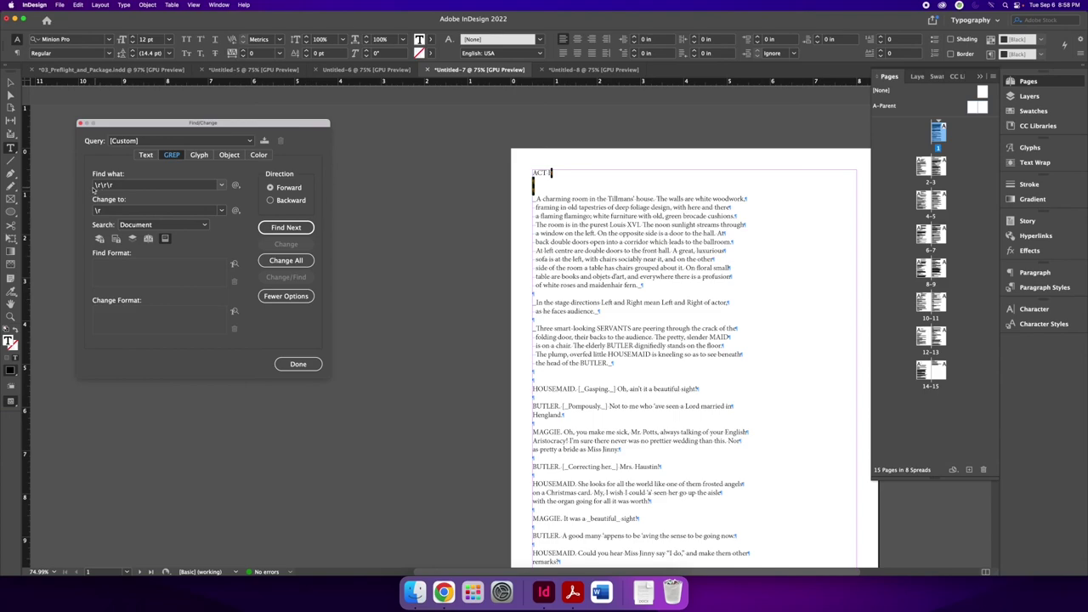
Set the GREP replacement to \r\r and replace the triple returns after "ACT I" and before the first HOUSEMAID line
{"action": "left_click", "coordinate": [111, 211]}
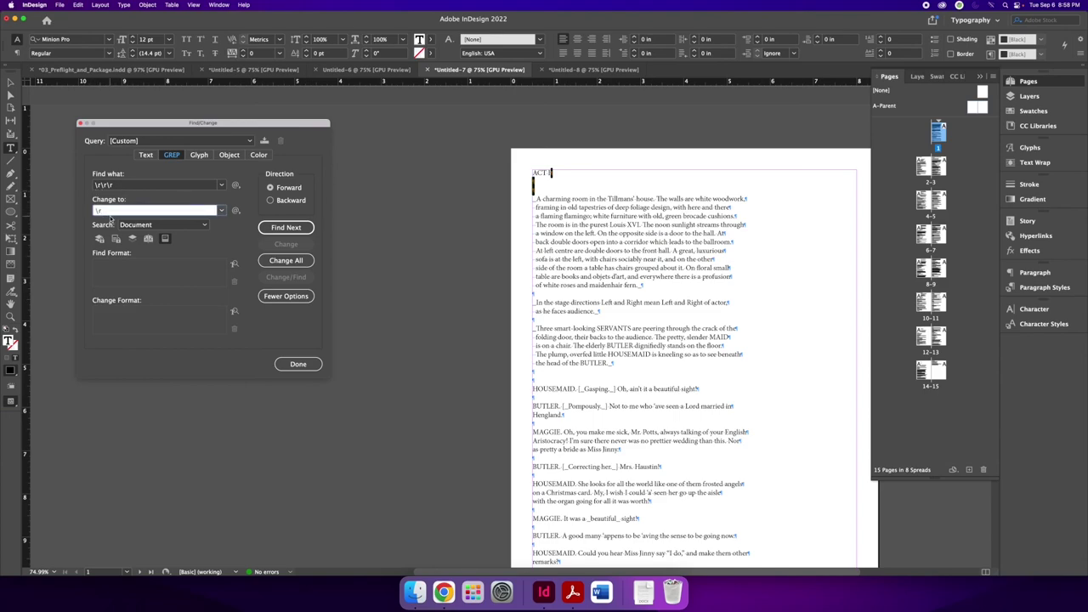
{"action": "left_click", "coordinate": [282, 228]}
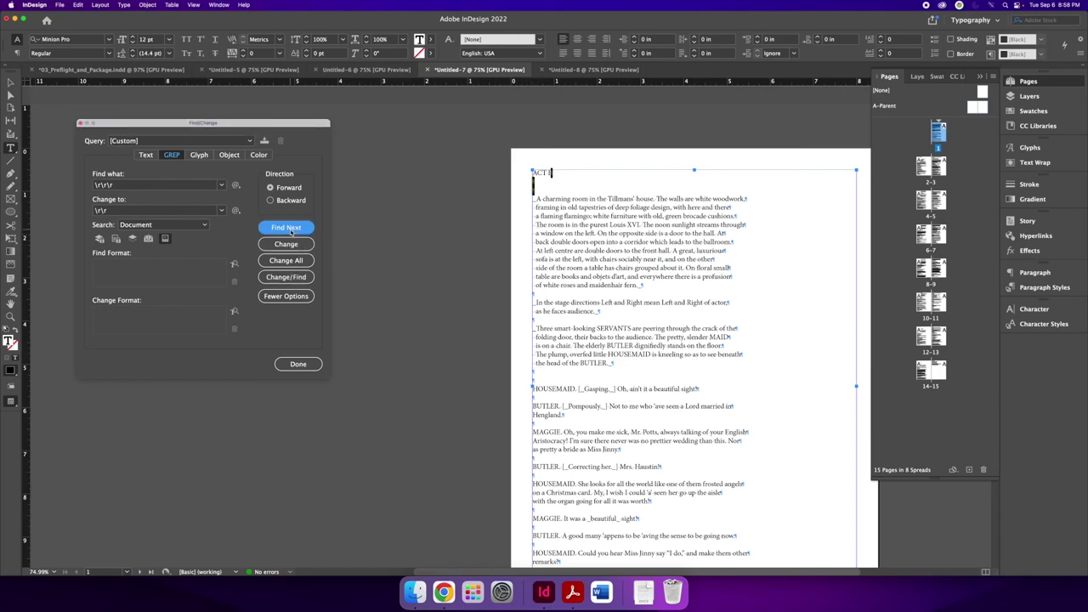
{"action": "left_click", "coordinate": [298, 246]}
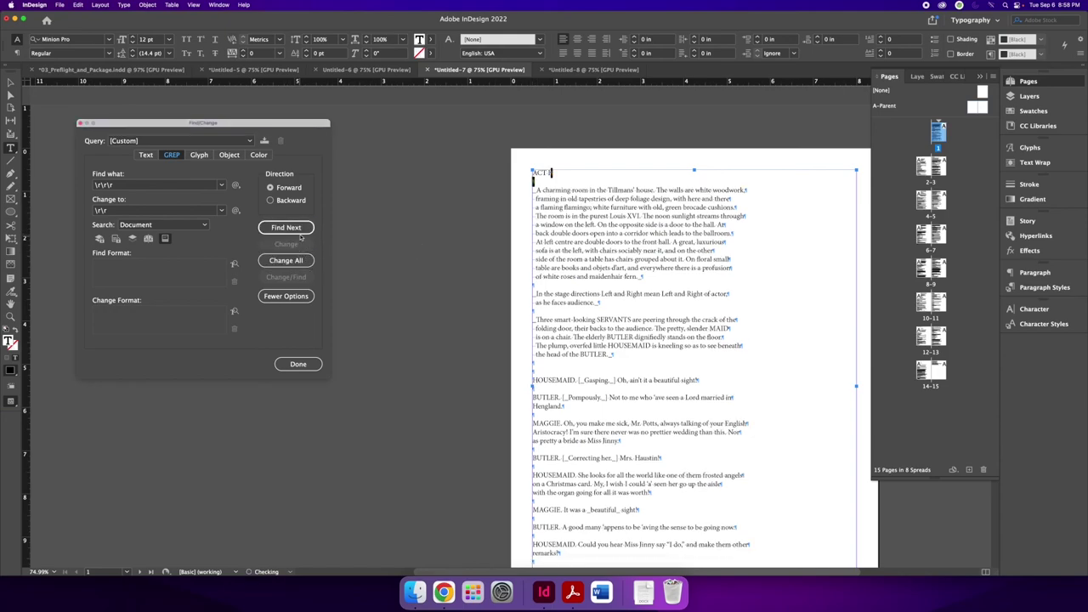
{"action": "left_click", "coordinate": [293, 228]}
{"action": "left_click", "coordinate": [286, 244]}
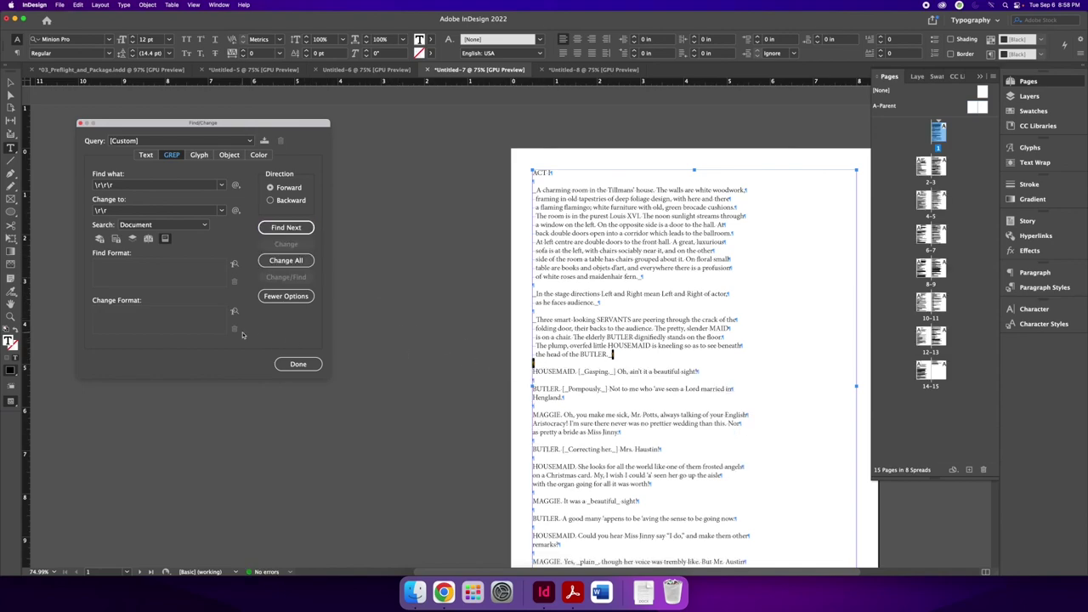
{"action": "left_click", "coordinate": [236, 185]}
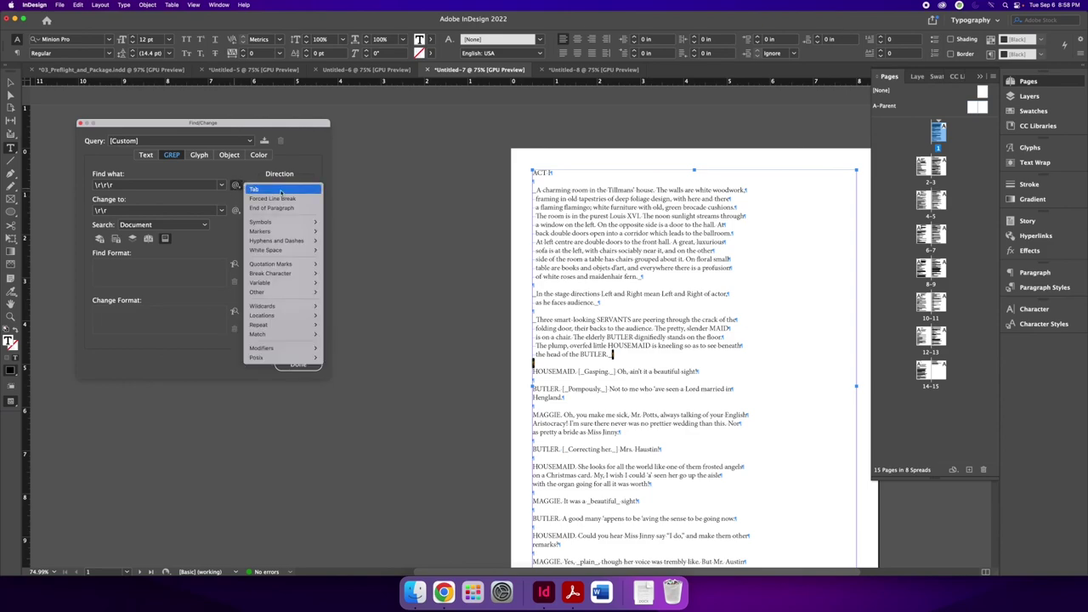
{"action": "mouse_move", "coordinate": [287, 264]}
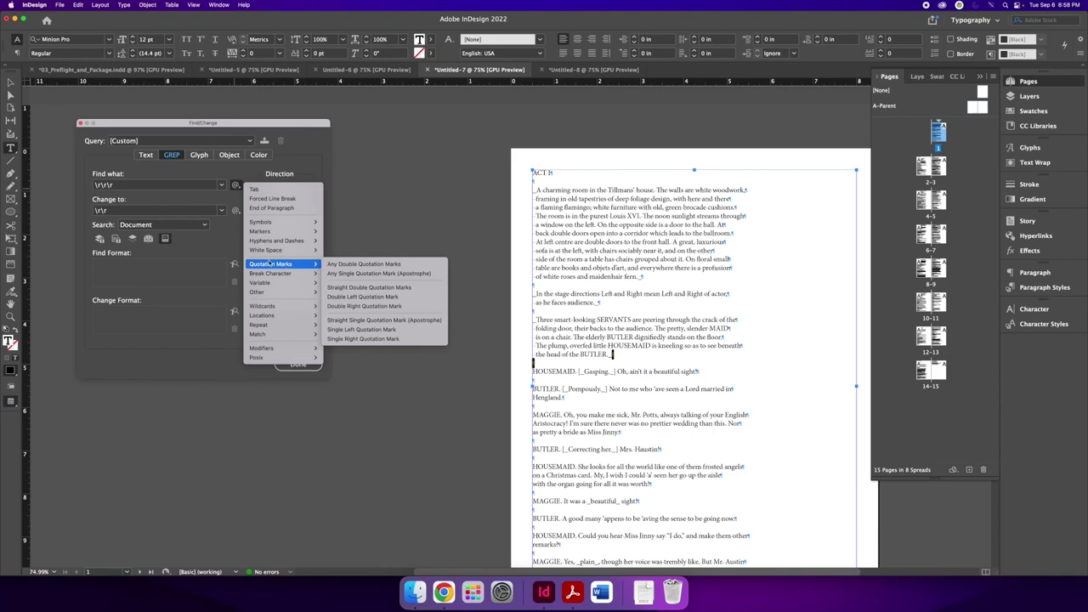
{"action": "key", "text": "Escape"}
Clear the find and replacement expressions and insert the Em Space code ~m as the search term
{"action": "left_click", "coordinate": [111, 213]}
{"action": "key", "text": "BackSpace"}
{"action": "triple_click", "coordinate": [126, 187]}
{"action": "key", "text": "BackSpace"}
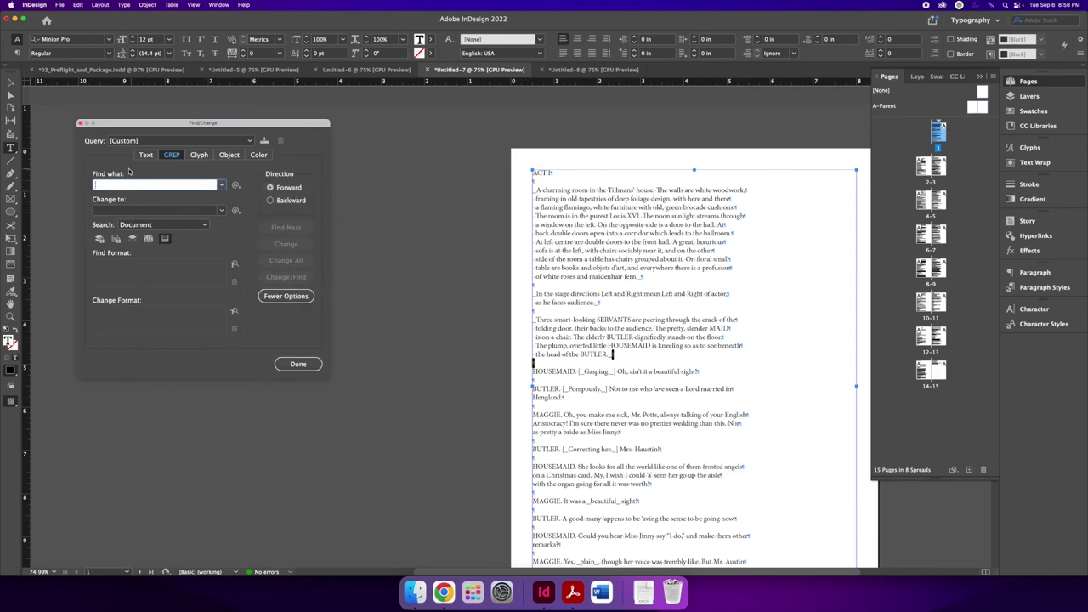
{"action": "left_click", "coordinate": [236, 184]}
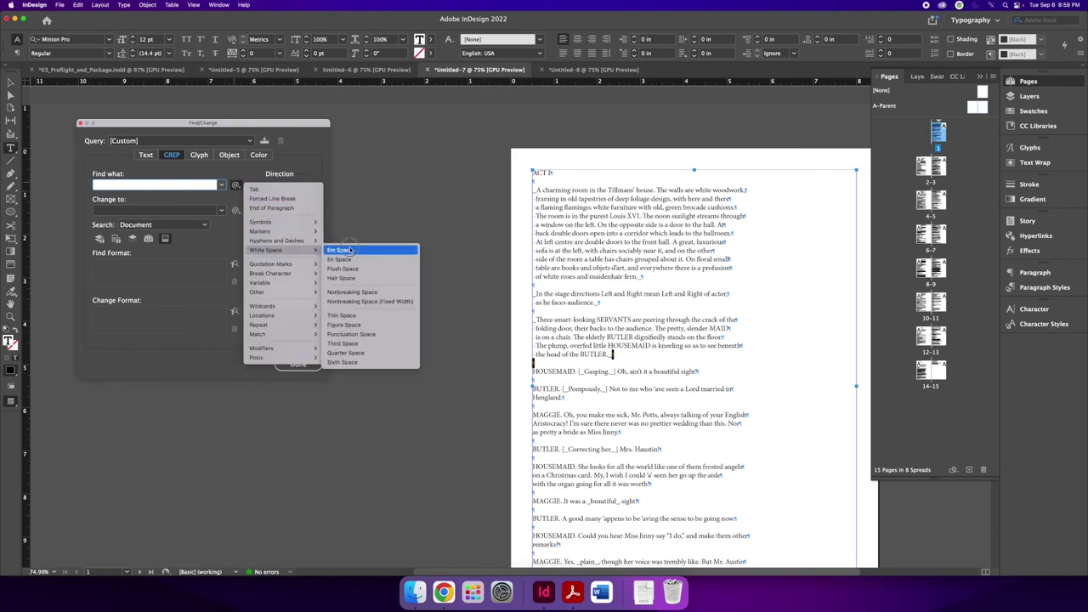
{"action": "left_click", "coordinate": [348, 250]}
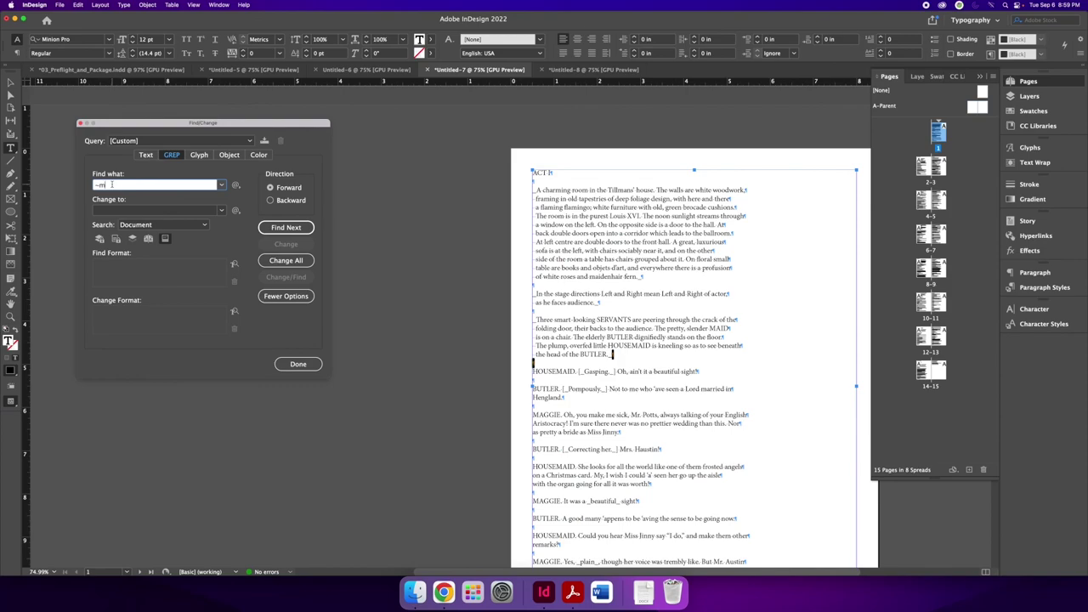
Try extending the search term with a second Em Space code, and delete the added code
{"action": "left_click", "coordinate": [236, 185]}
{"action": "mouse_move", "coordinate": [293, 265]}
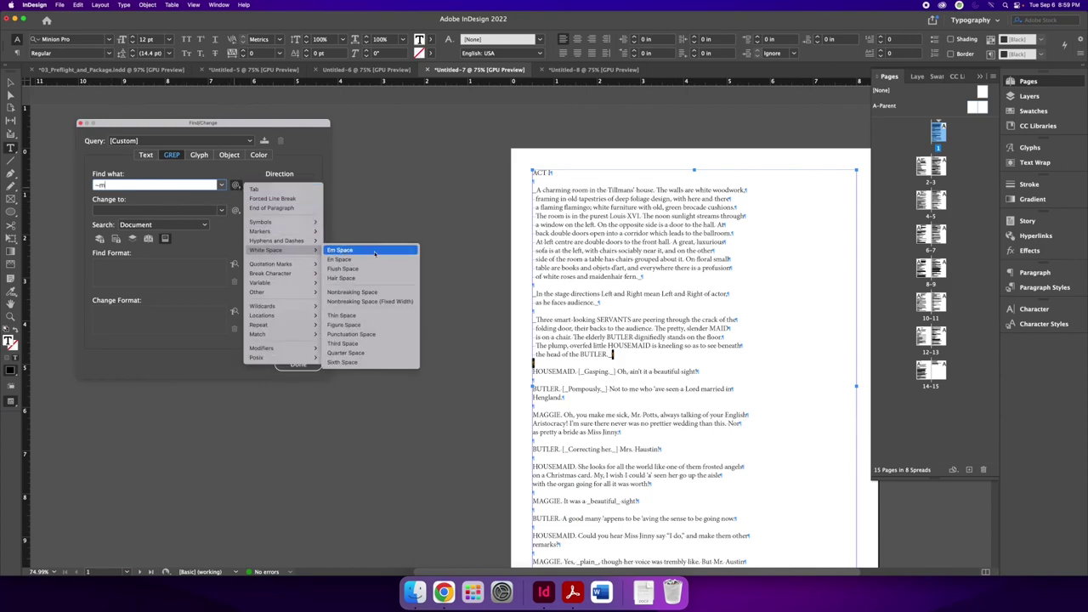
{"action": "left_click", "coordinate": [369, 250]}
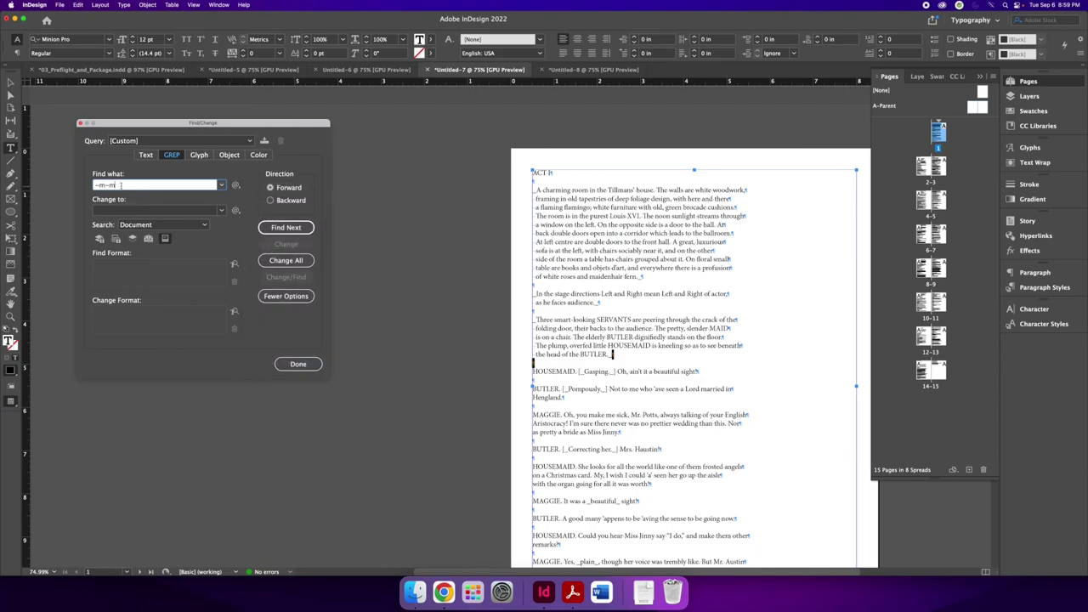
{"action": "key", "text": "BackSpace"}
{"action": "key", "text": "BackSpace"}
Search the document for em spaces and dismiss the search alert
{"action": "left_click", "coordinate": [286, 227]}
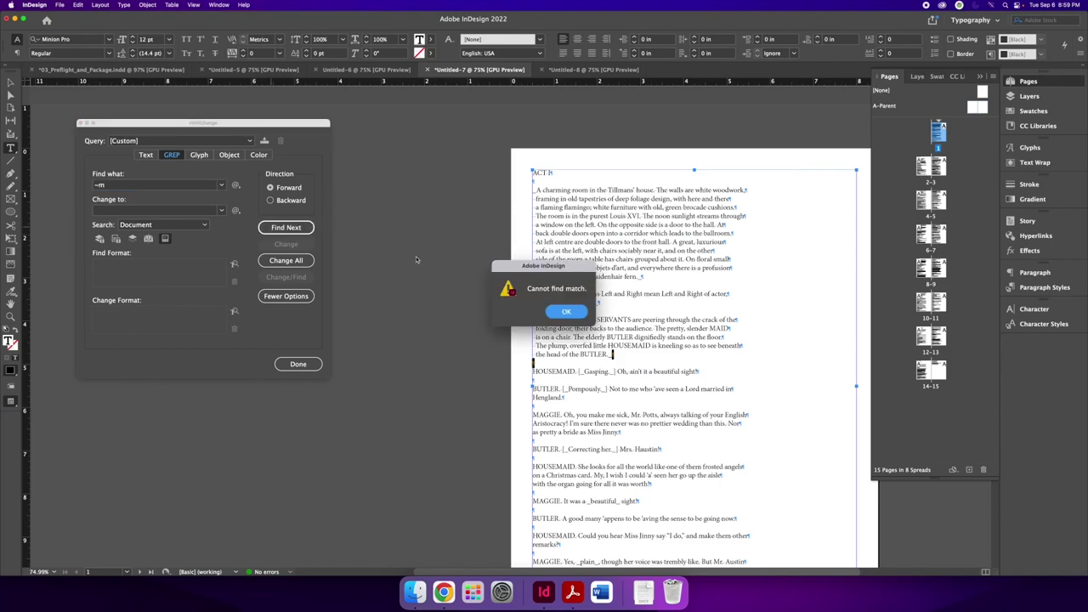
{"action": "left_click", "coordinate": [566, 311]}
{"action": "left_click", "coordinate": [153, 187]}
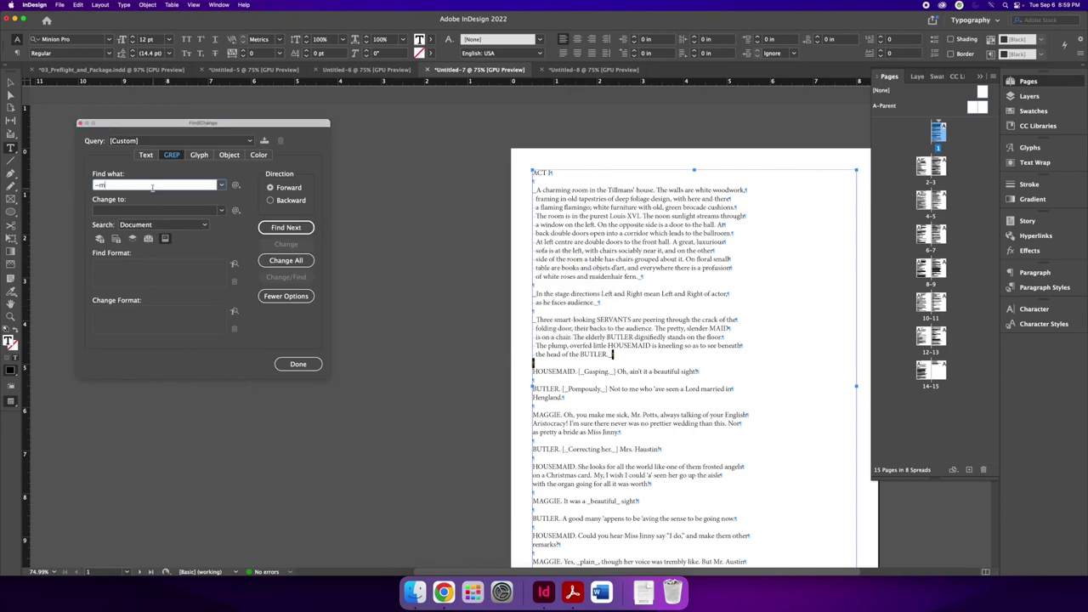
{"action": "left_click_drag", "start_coordinate": [120, 186], "coordinate": [91, 186]}
{"action": "left_click", "coordinate": [236, 186]}
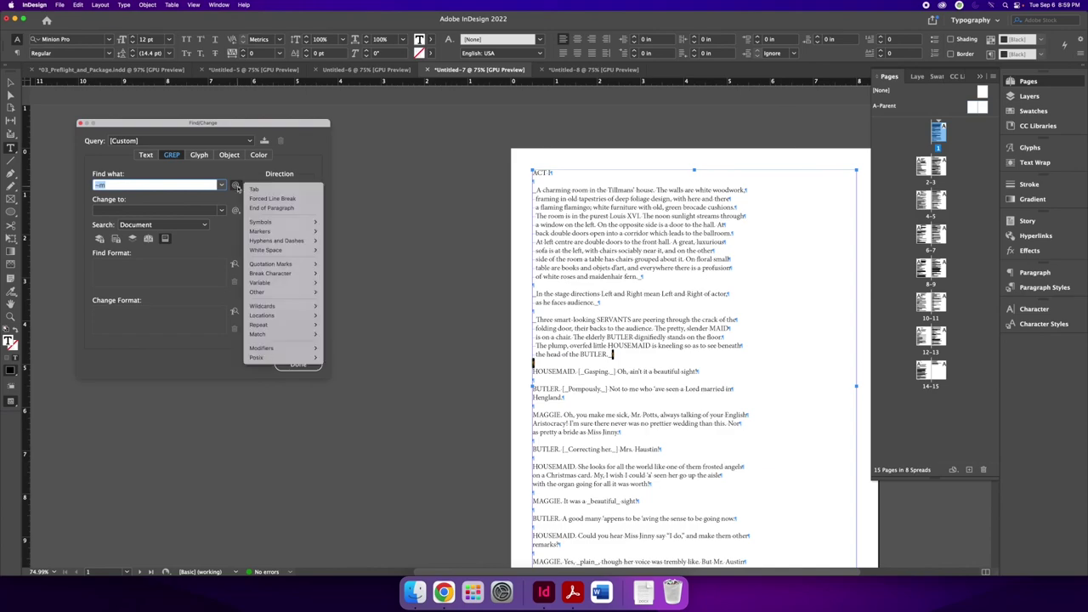
{"action": "key", "text": "Escape"}
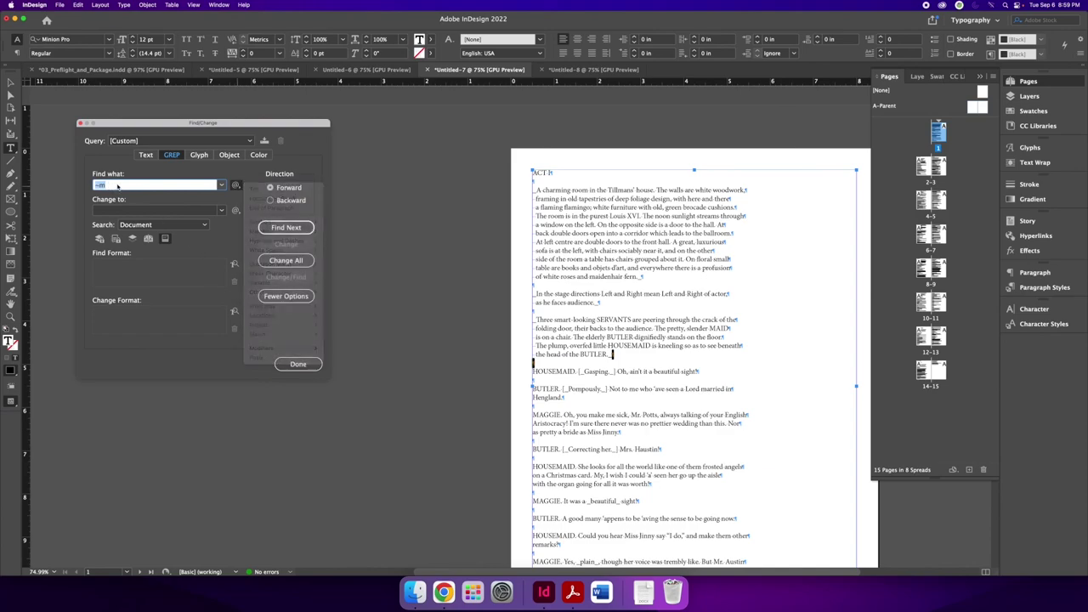
{"action": "left_click", "coordinate": [116, 184]}
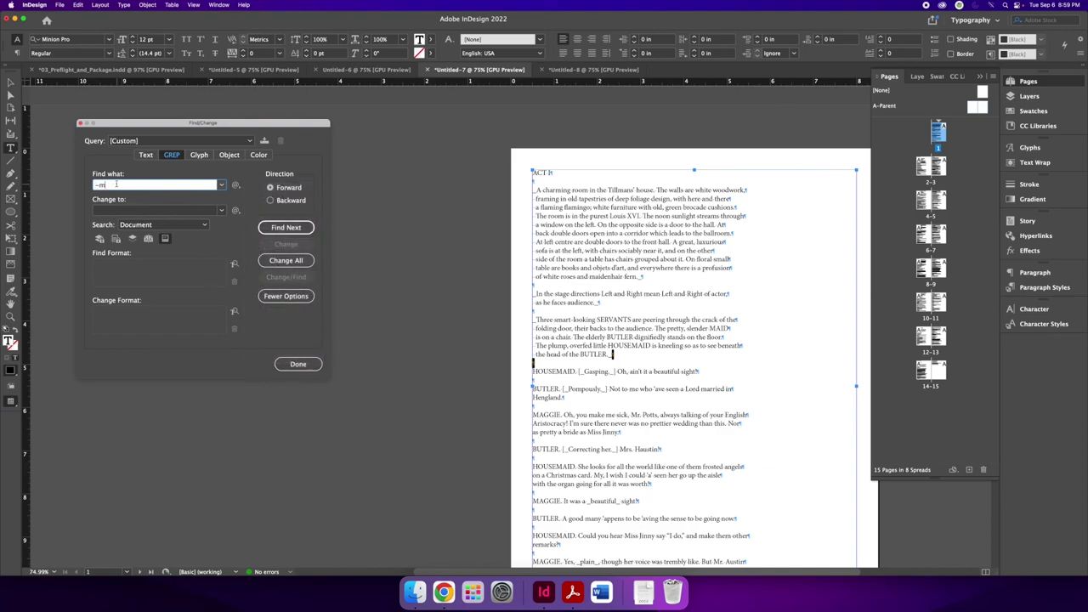
{"action": "double_click", "coordinate": [100, 185]}
{"action": "left_click", "coordinate": [98, 210]}
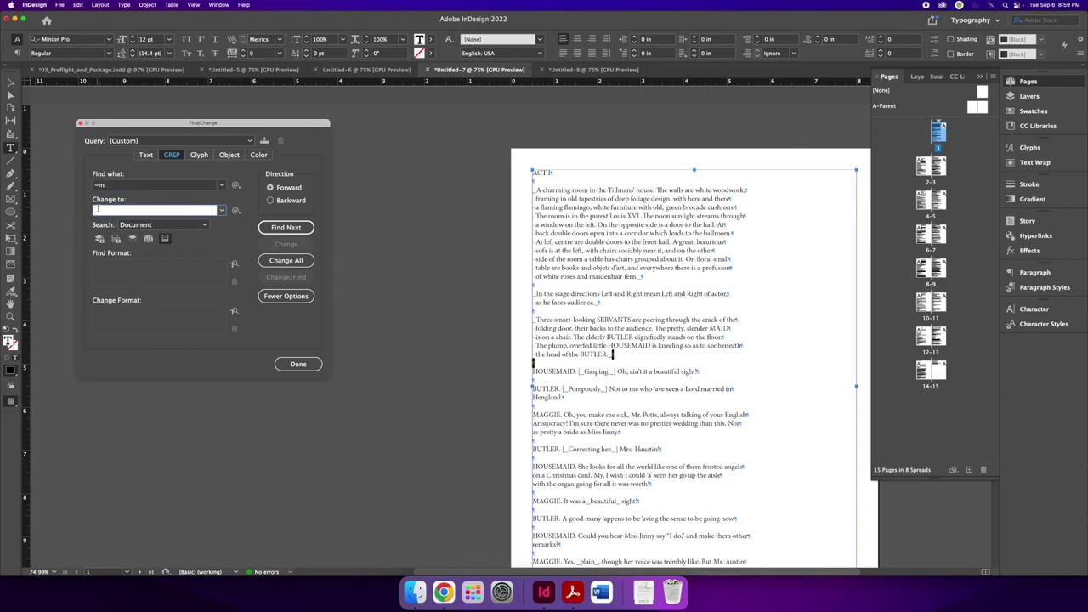